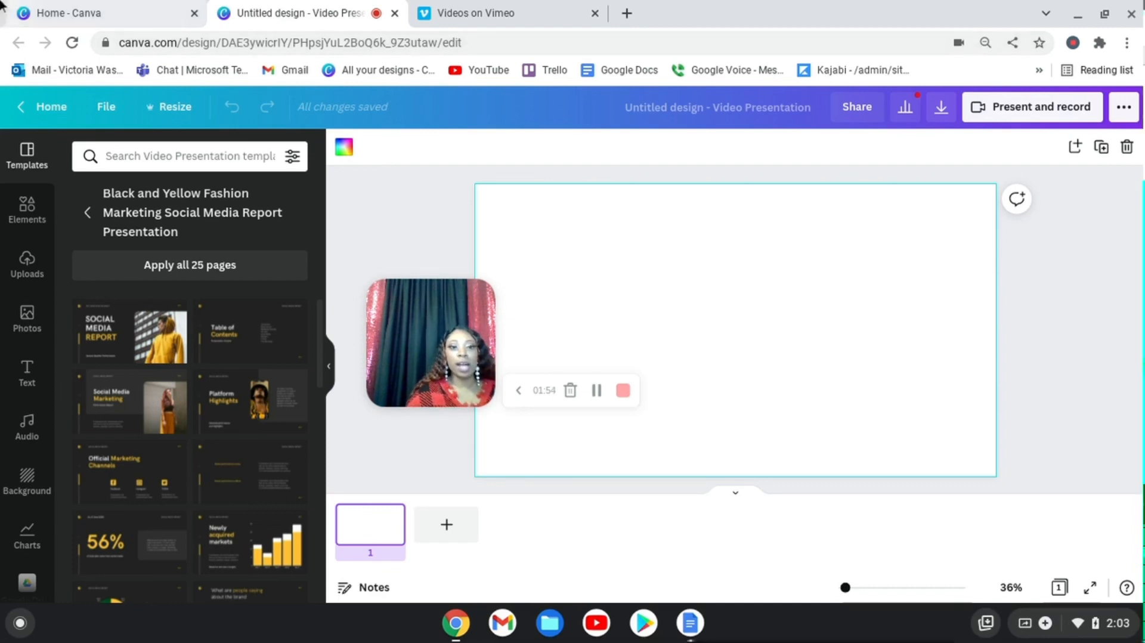
left_click(114, 12)
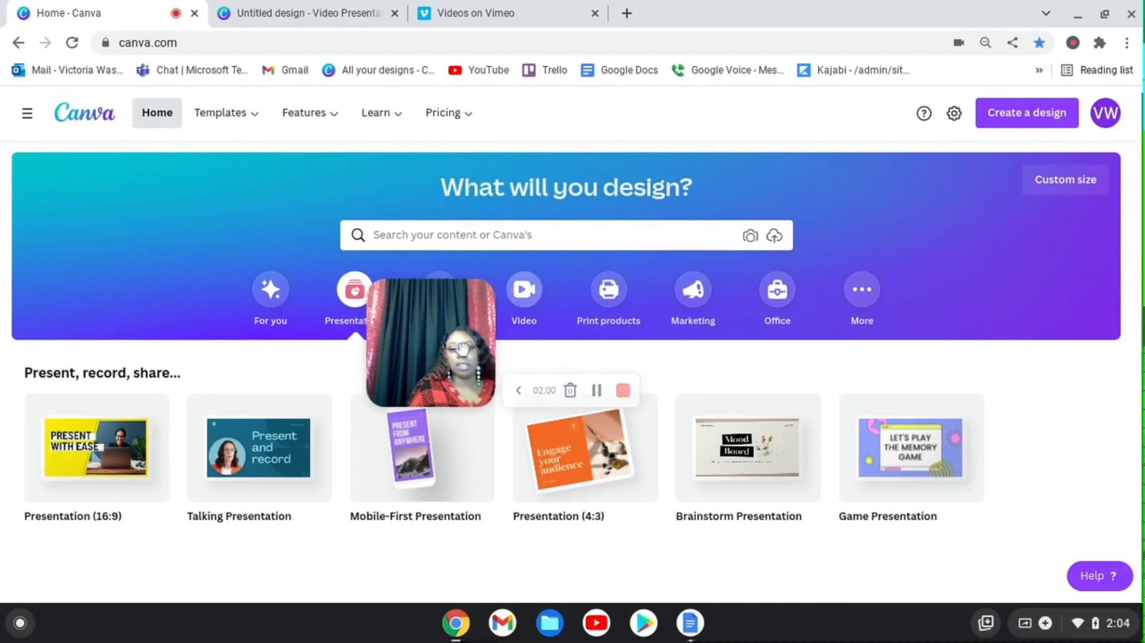
left_click_drag(437, 359, 931, 284)
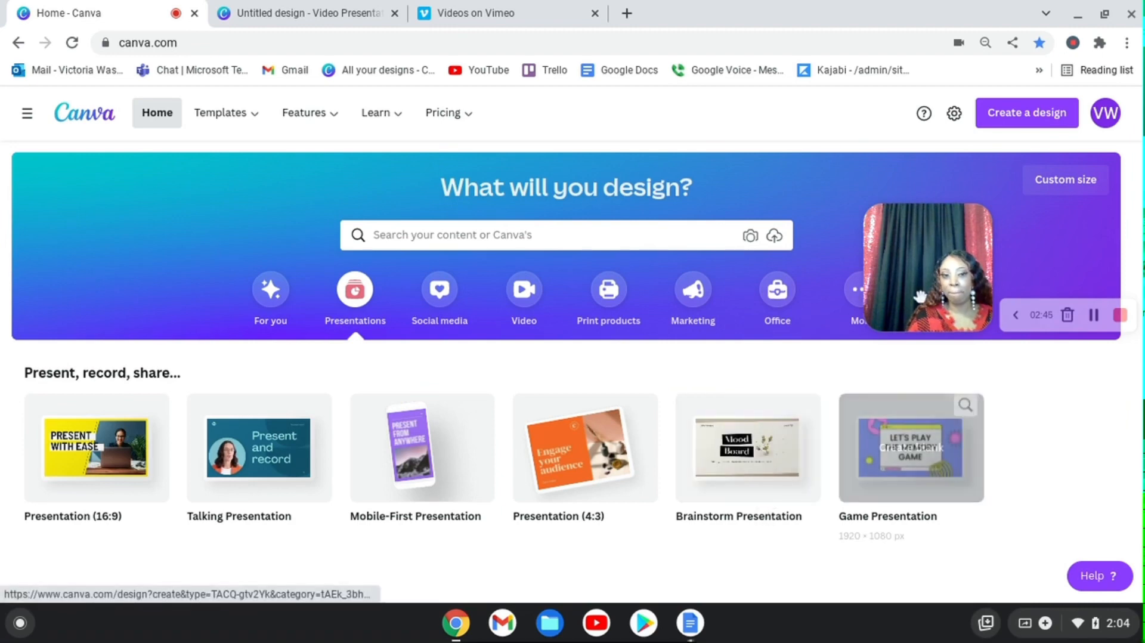
left_click(301, 13)
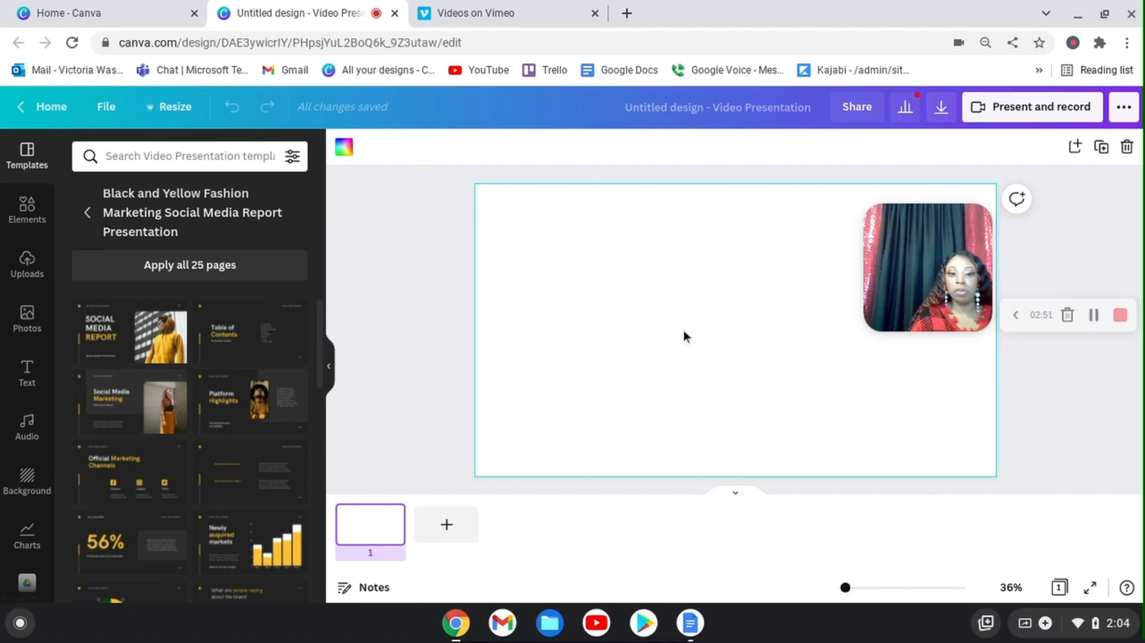
Step: Apply all 25 pages of the Black and Yellow Fashion Marketing Social Media Report template to the design and collapse the template list
left_click(250, 270)
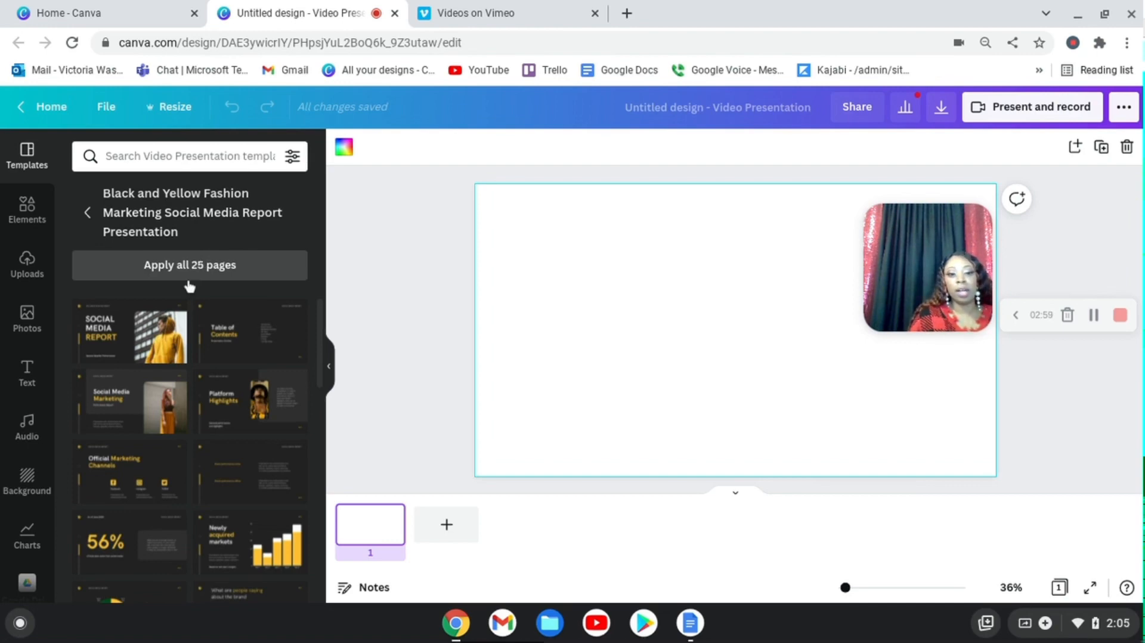
left_click(736, 493)
left_click(220, 276)
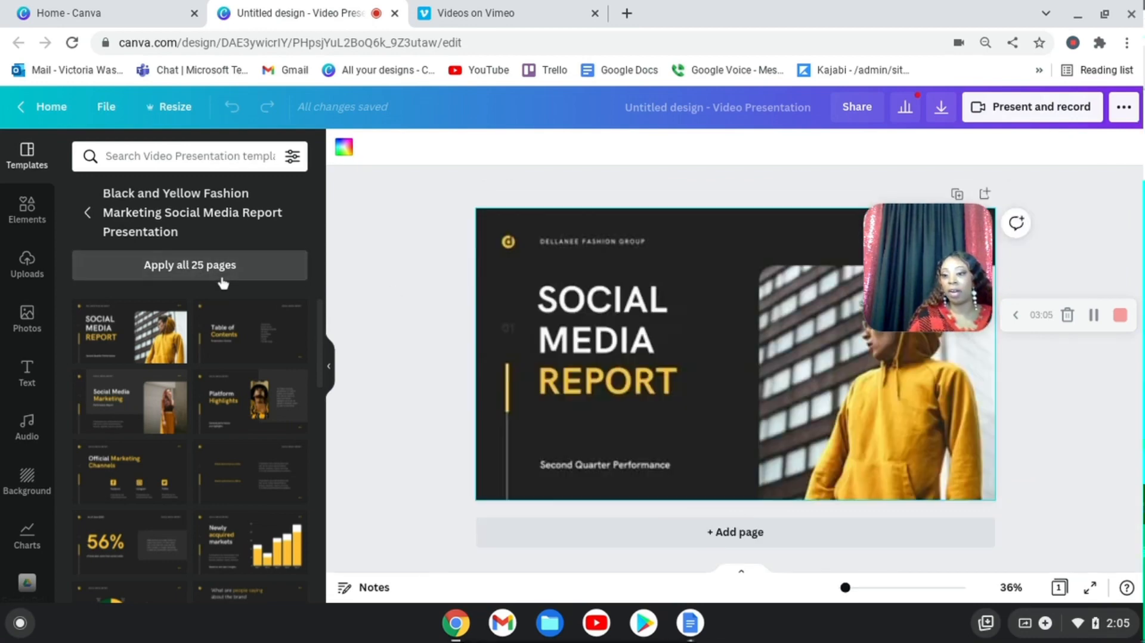
left_click(330, 371)
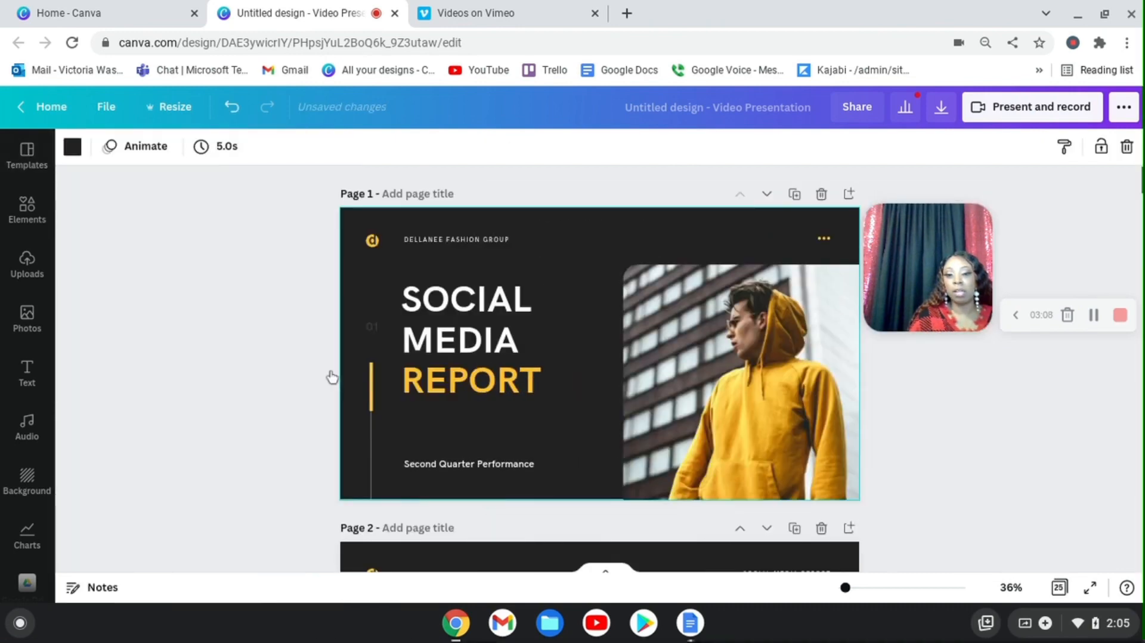
left_click_drag(949, 302, 176, 317)
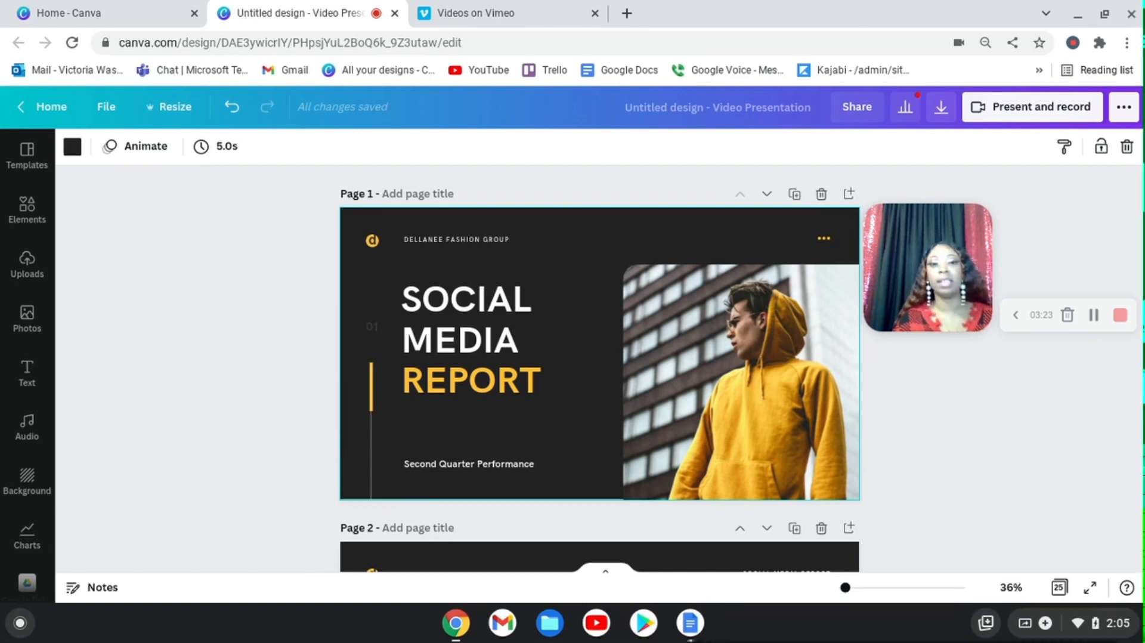
Step: Look through all 25 applied template pages, from the cover to the closing quote, and return to page 1
scroll(545, 350, "down", 3)
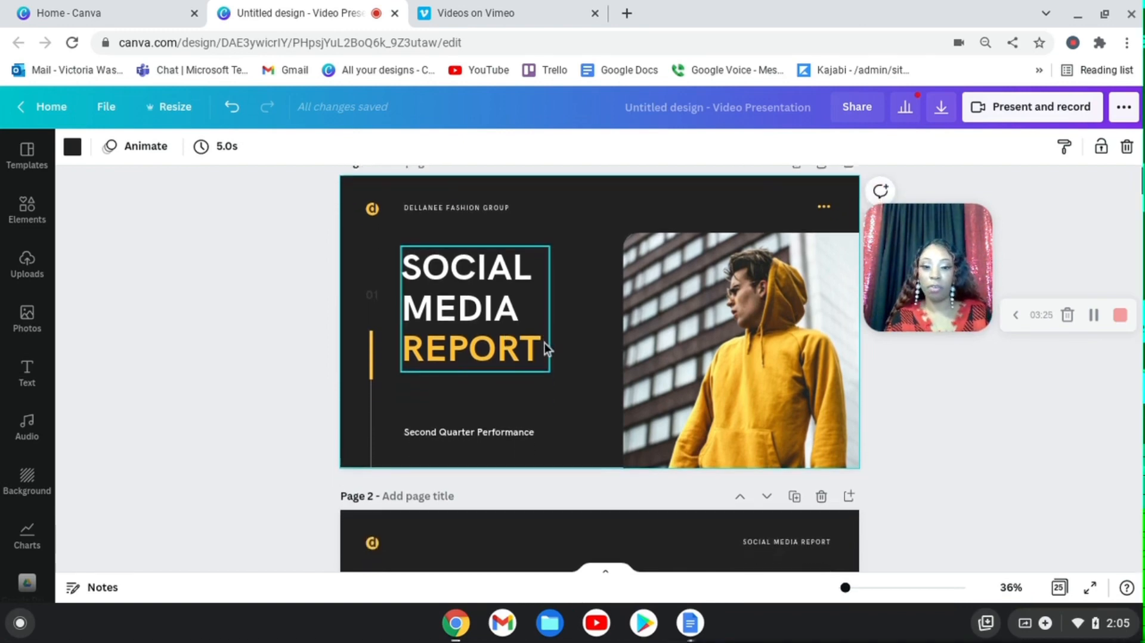
scroll(825, 451, "up", 3)
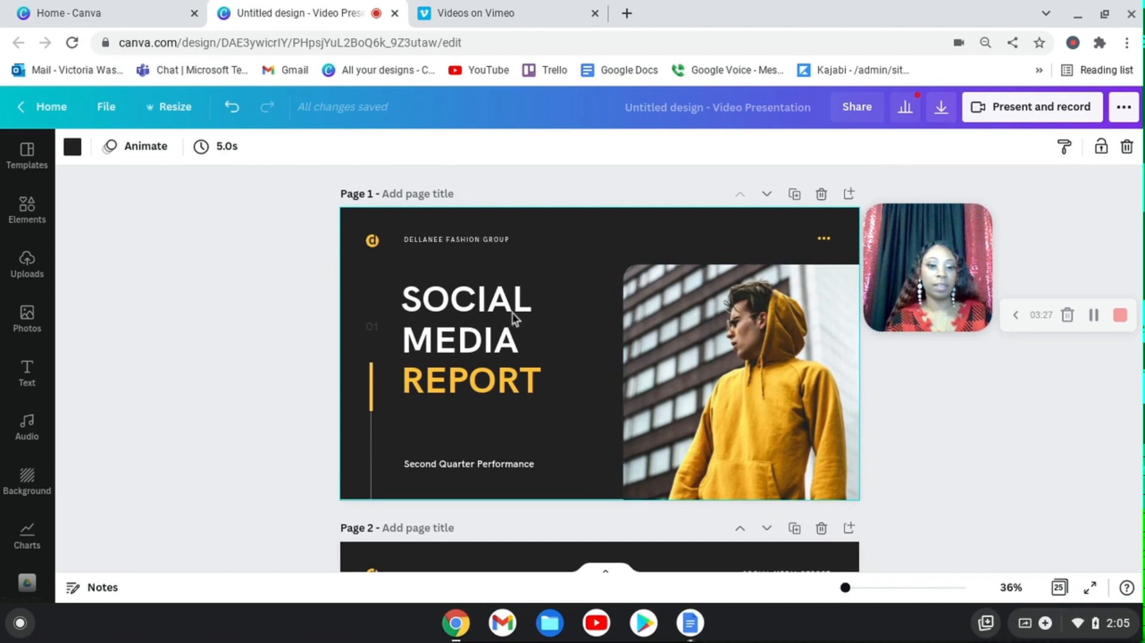
scroll(549, 340, "down", 3)
scroll(567, 356, "down", 5)
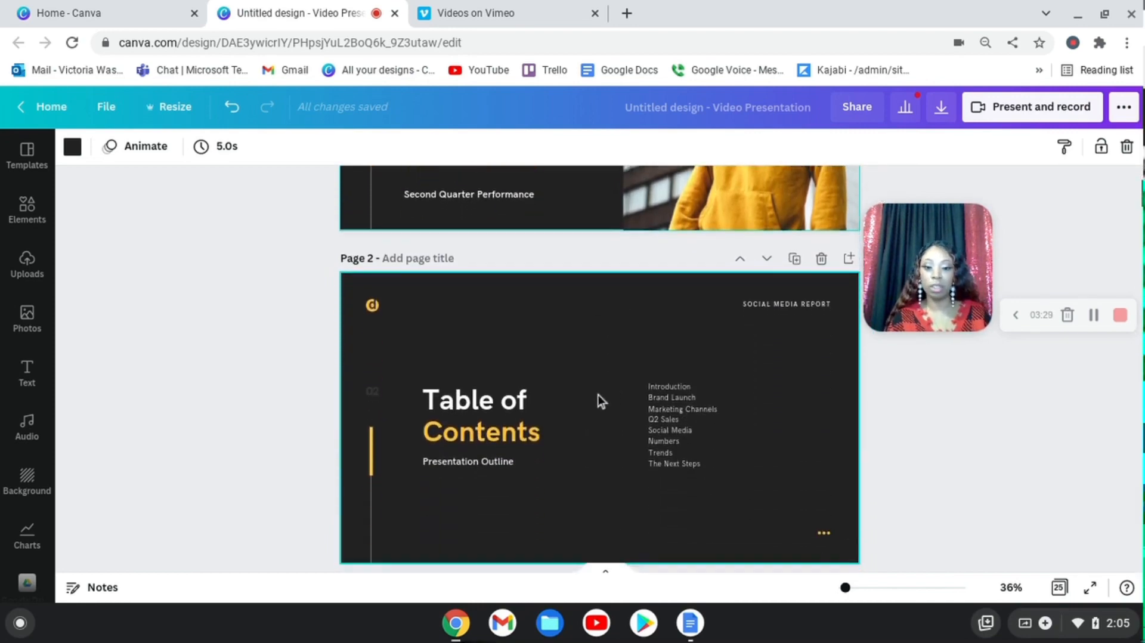
scroll(579, 382, "down", 4)
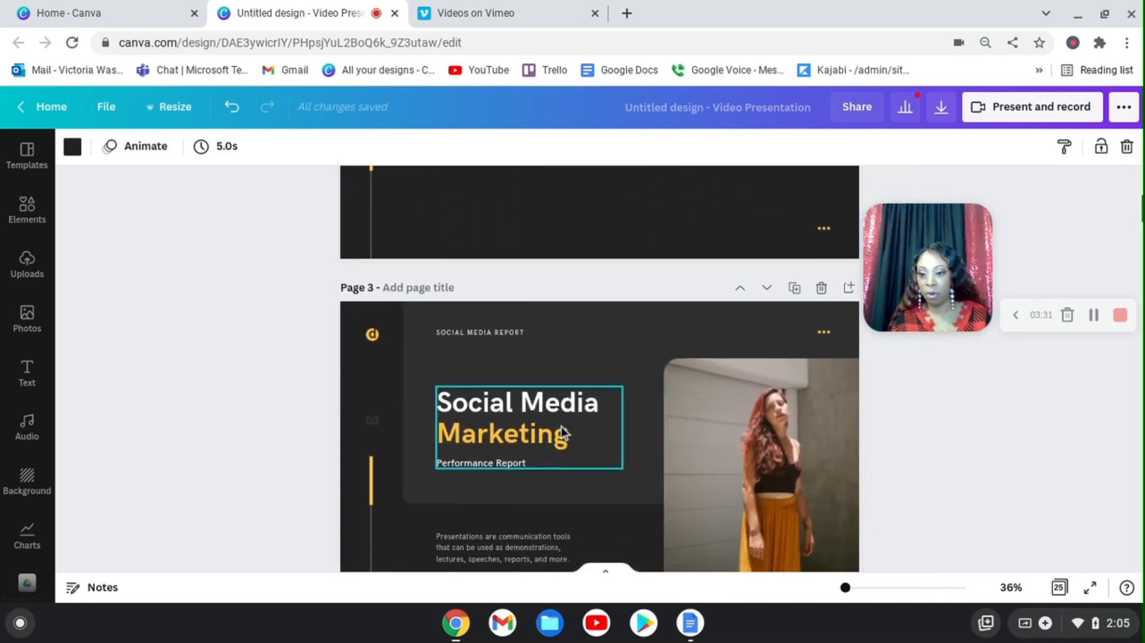
scroll(601, 439, "down", 8)
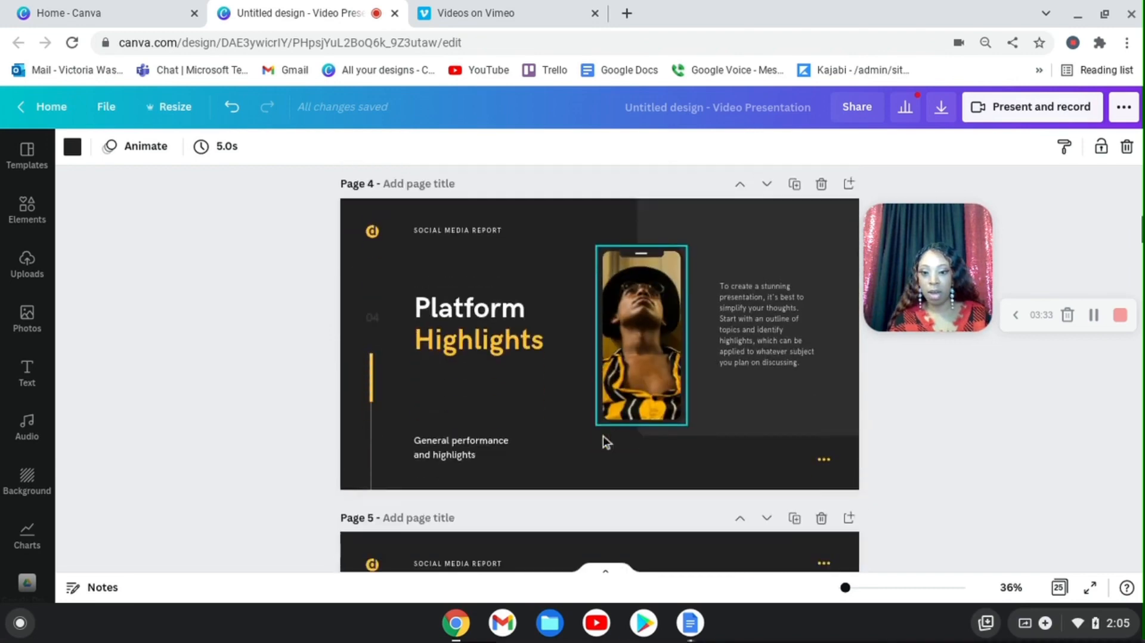
scroll(614, 441, "down", 5)
scroll(606, 442, "up", 3)
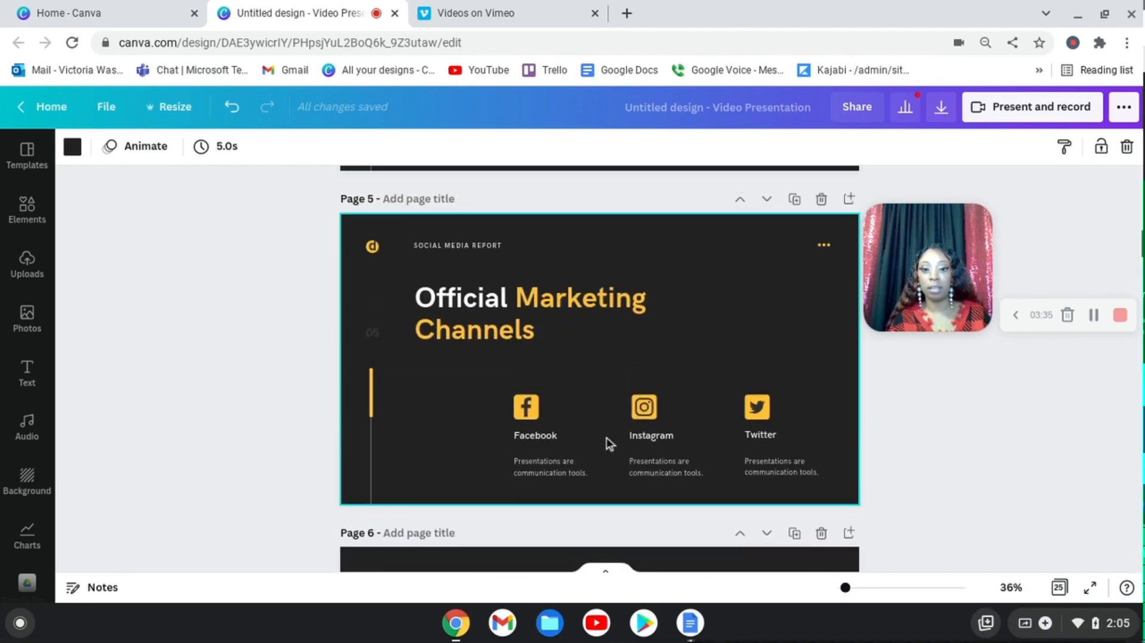
scroll(606, 442, "down", 5)
scroll(608, 443, "down", 15)
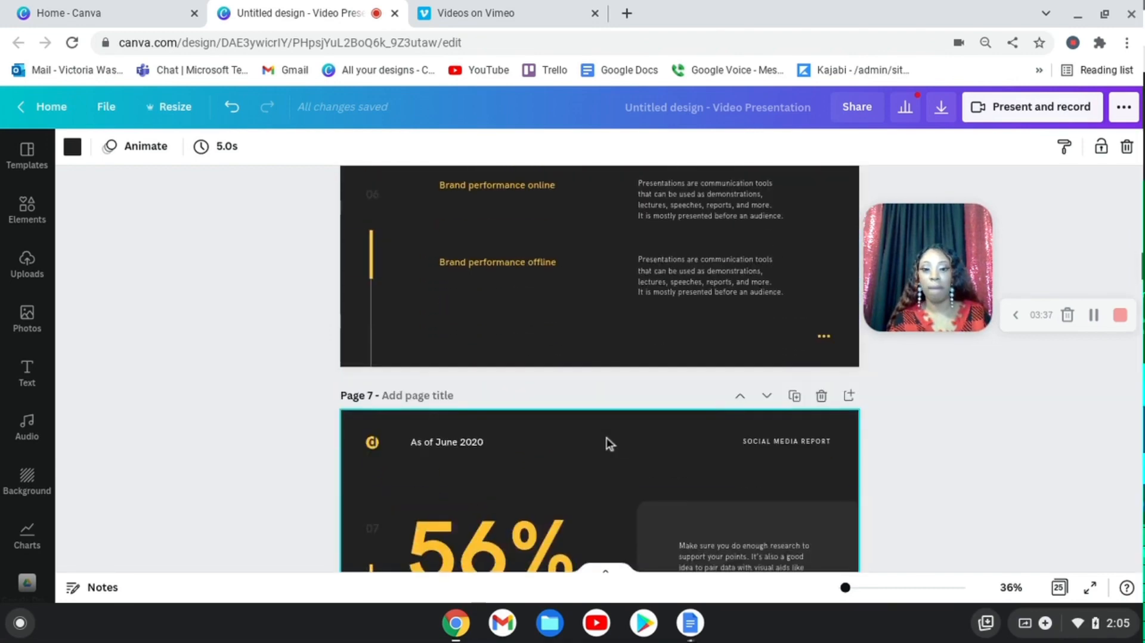
scroll(607, 442, "down", 20)
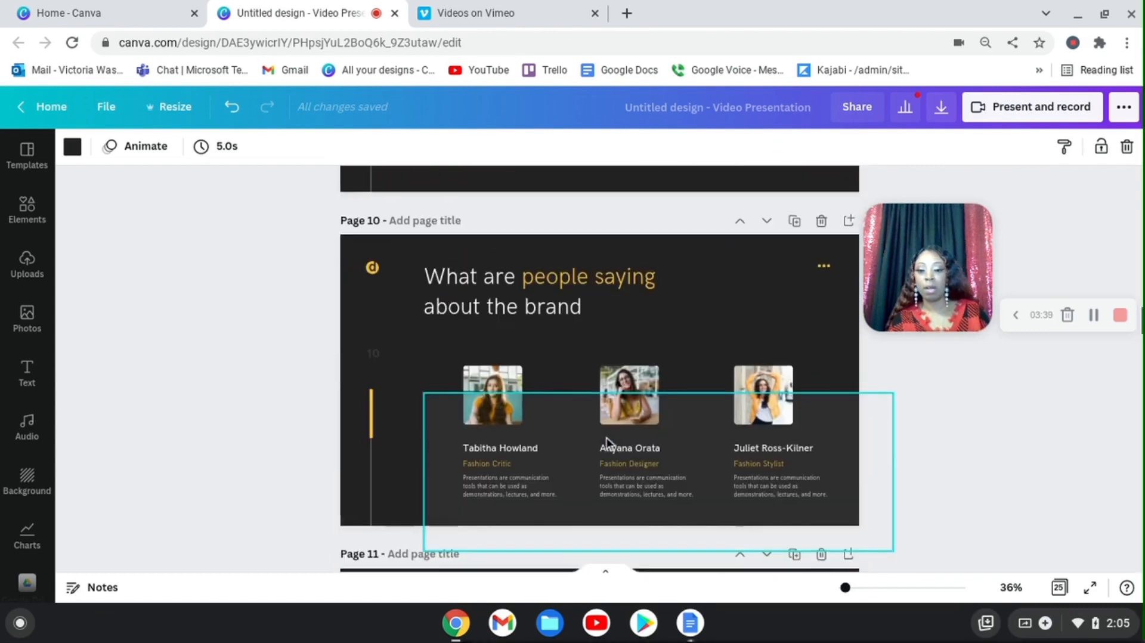
scroll(607, 443, "down", 20)
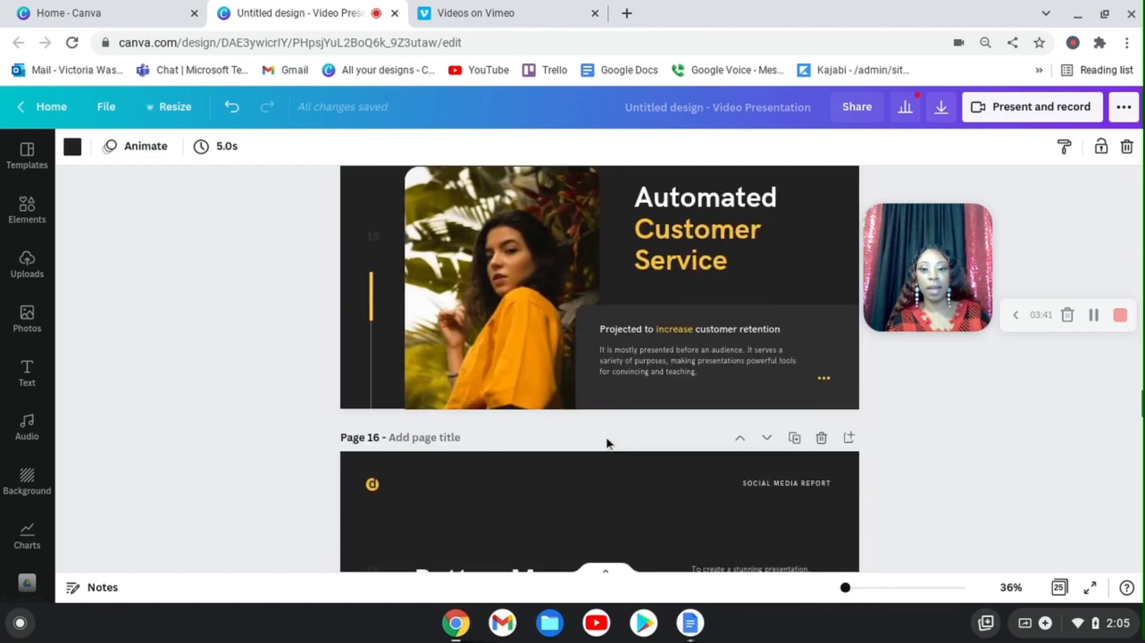
scroll(610, 442, "down", 20)
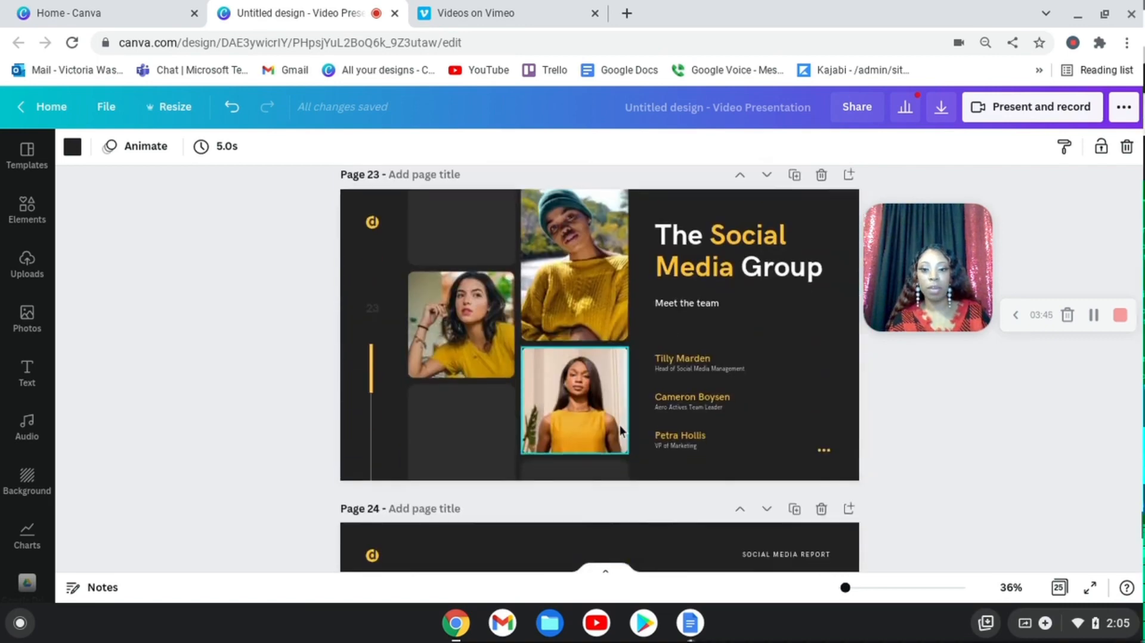
scroll(617, 433, "down", 10)
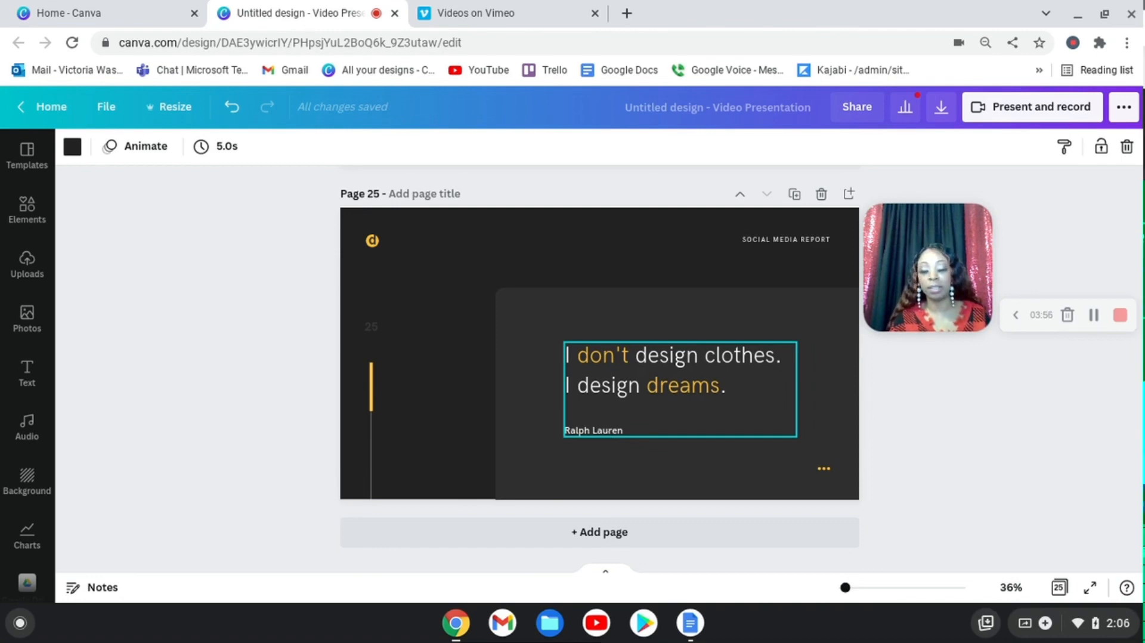
scroll(785, 510, "up", 3)
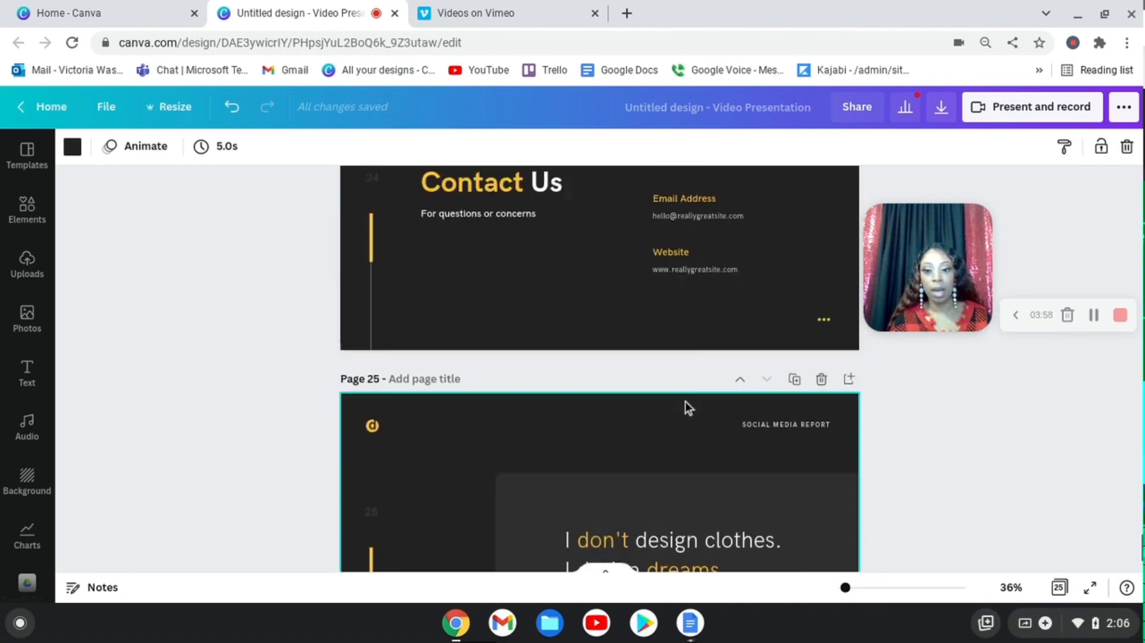
scroll(685, 402, "up", 20)
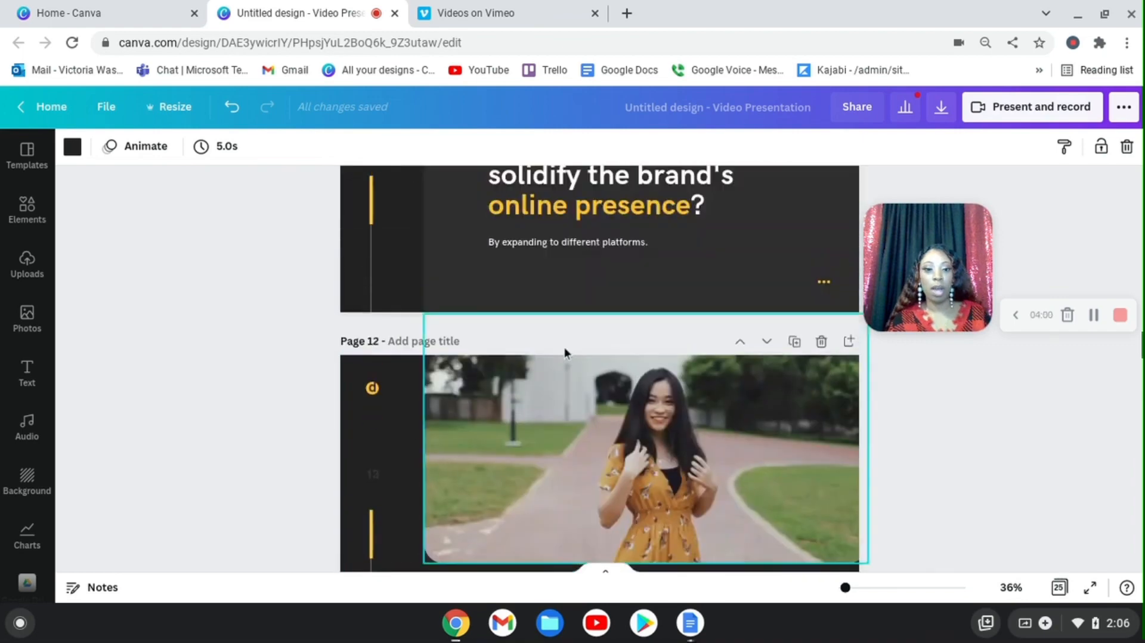
scroll(564, 352, "up", 20)
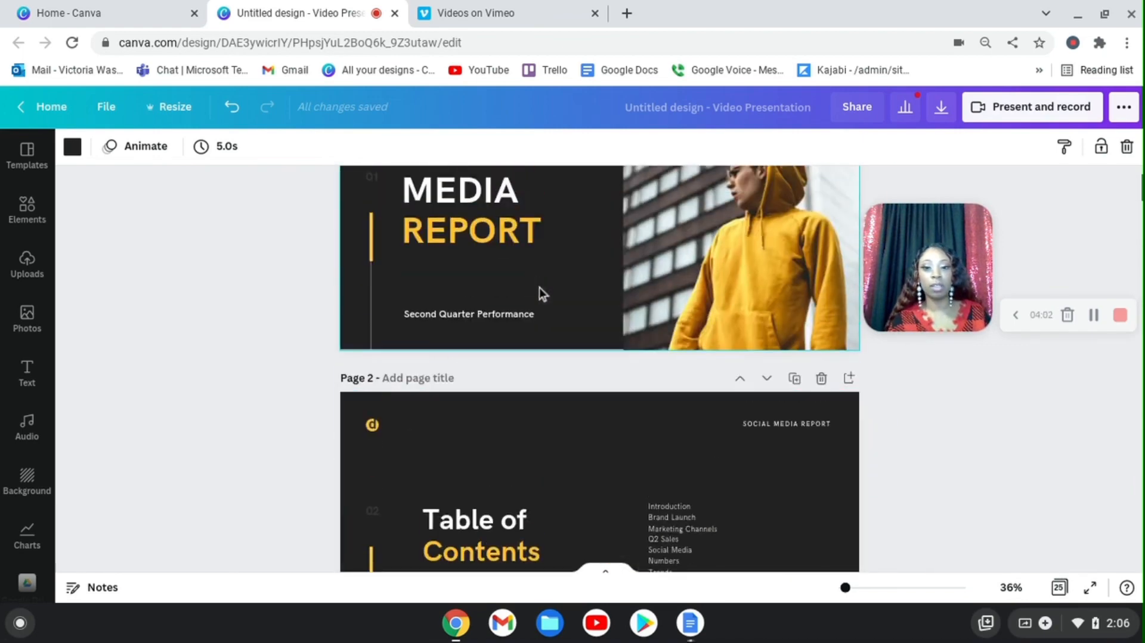
scroll(539, 287, "up", 3)
scroll(651, 333, "down", 6)
scroll(618, 444, "up", 6)
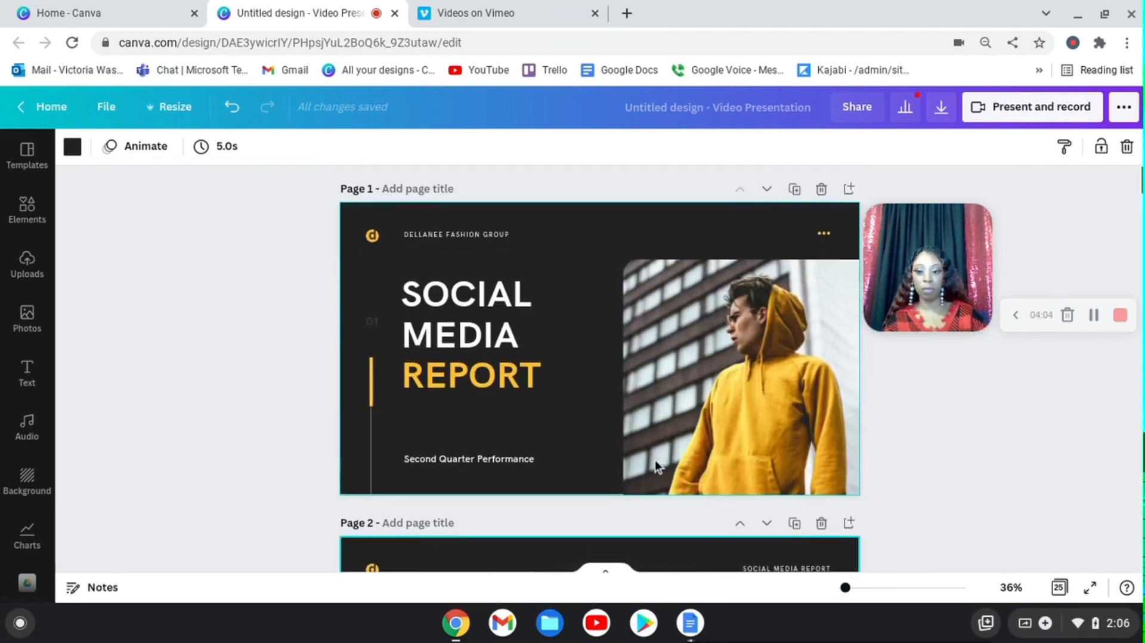
left_click(654, 459)
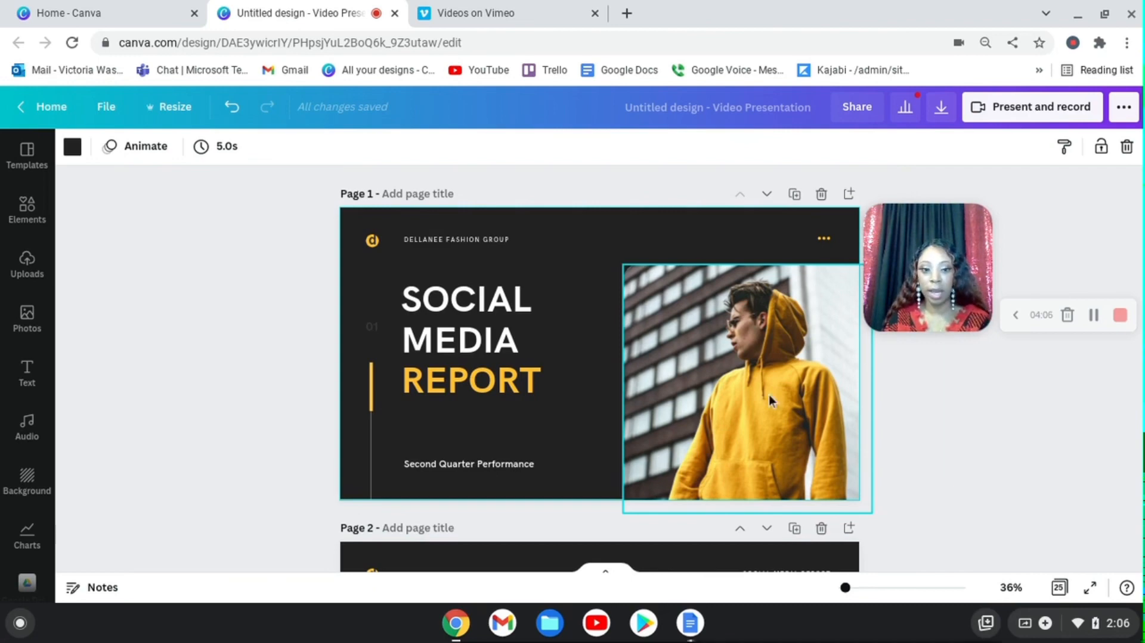
left_click(803, 356)
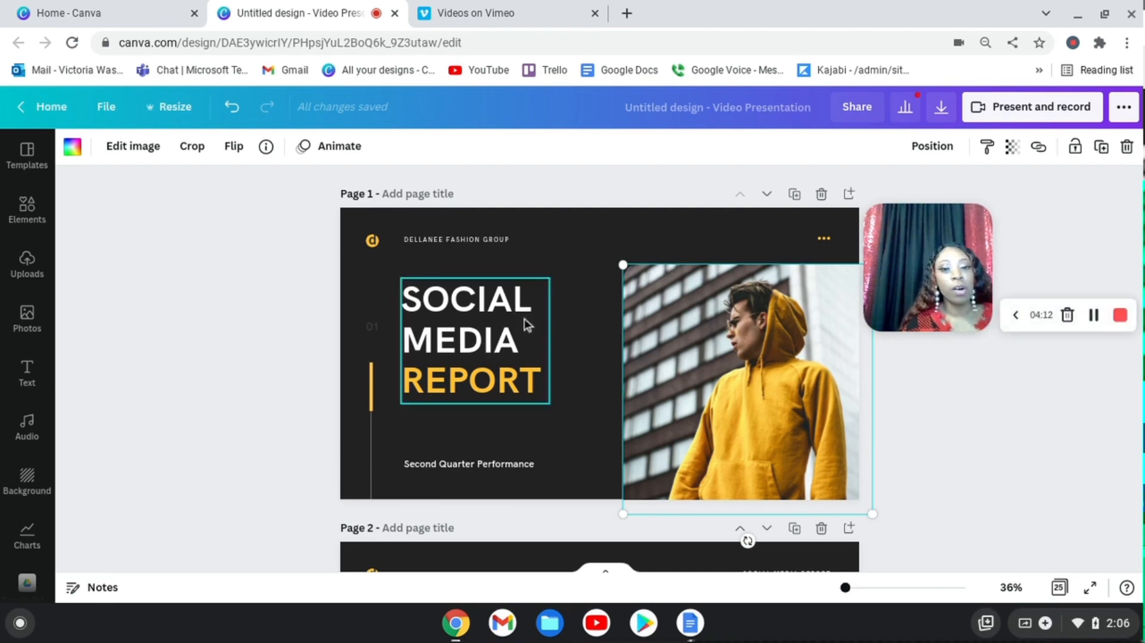
left_click(594, 245)
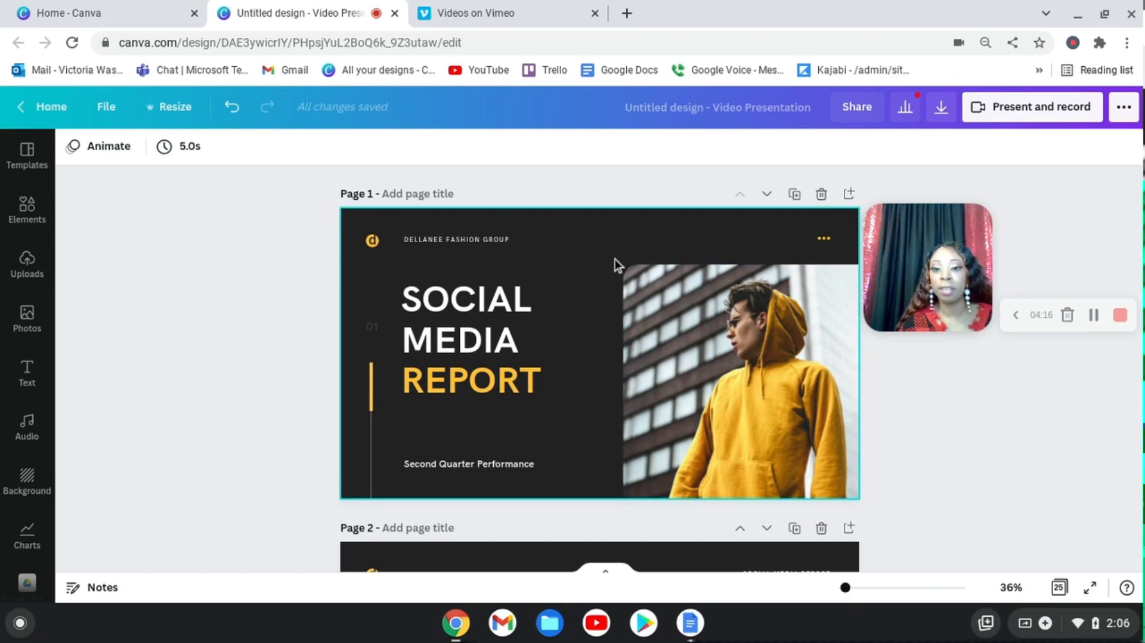
left_click(585, 267)
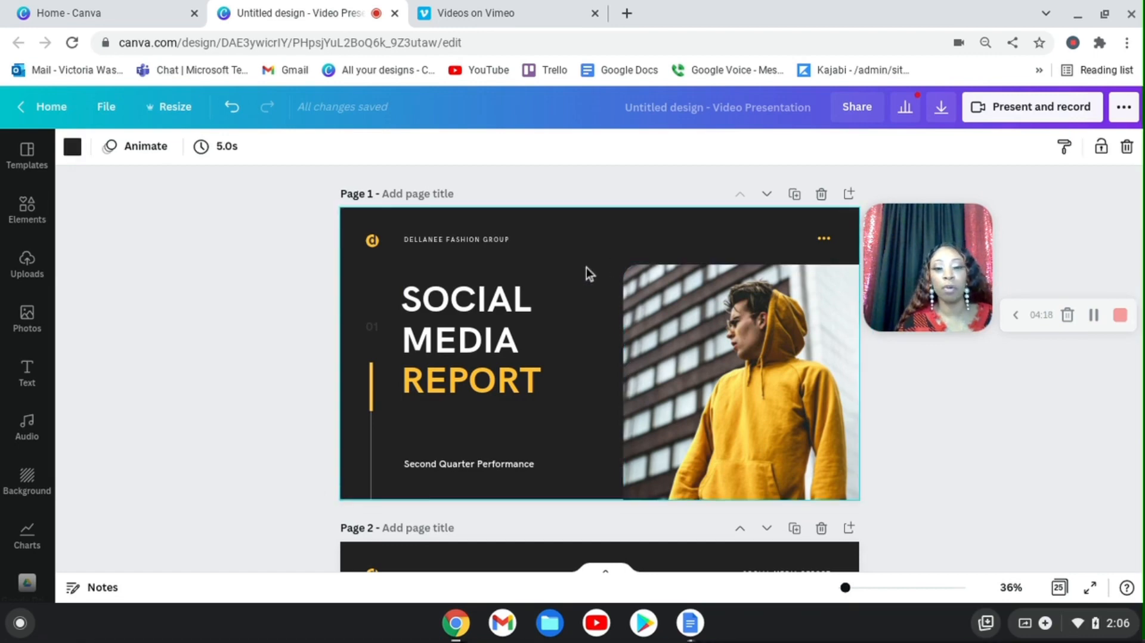
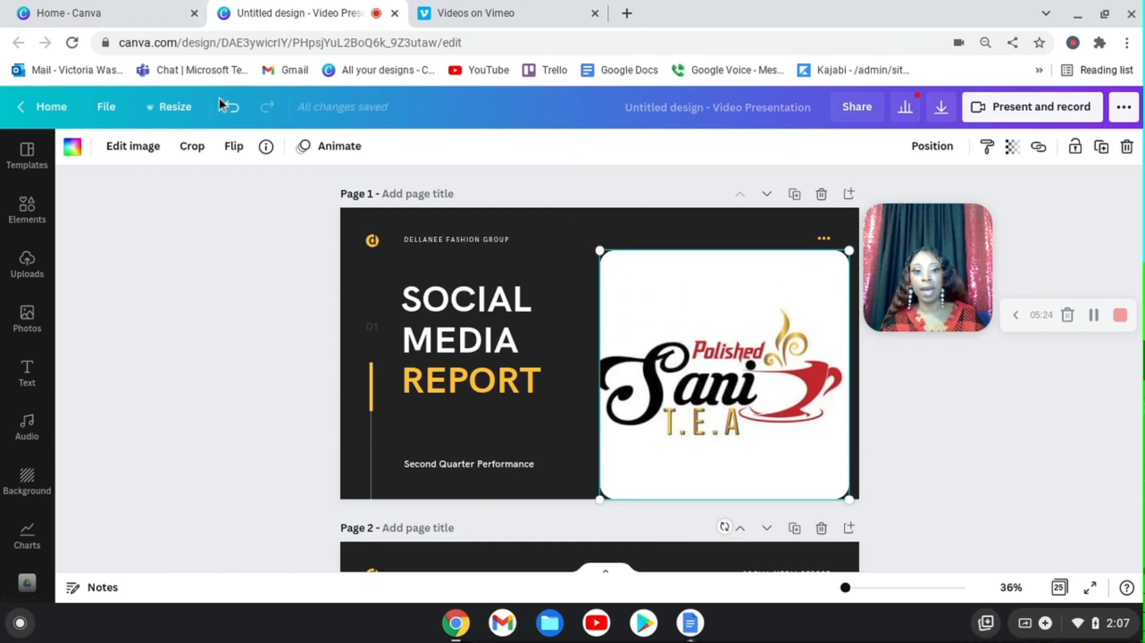
Step: Crop the logo image on page 1 by shifting it slightly right so the whole Polished Sani T.E.A logo fits the rounded frame
left_click(192, 146)
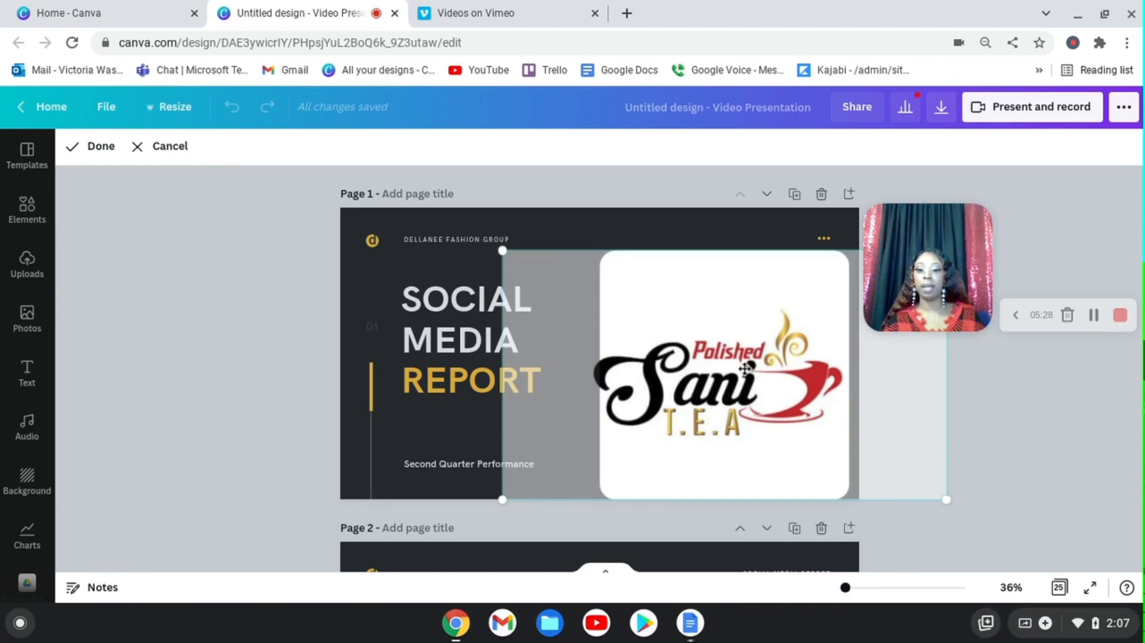
left_click_drag(734, 372, 750, 350)
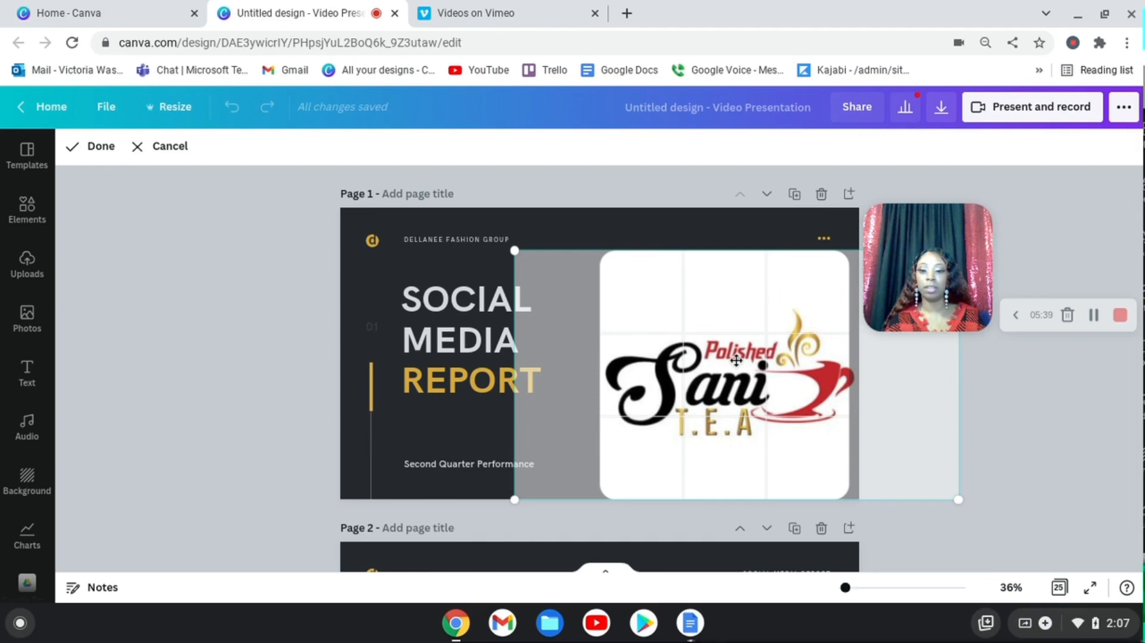
left_click_drag(733, 360, 721, 362)
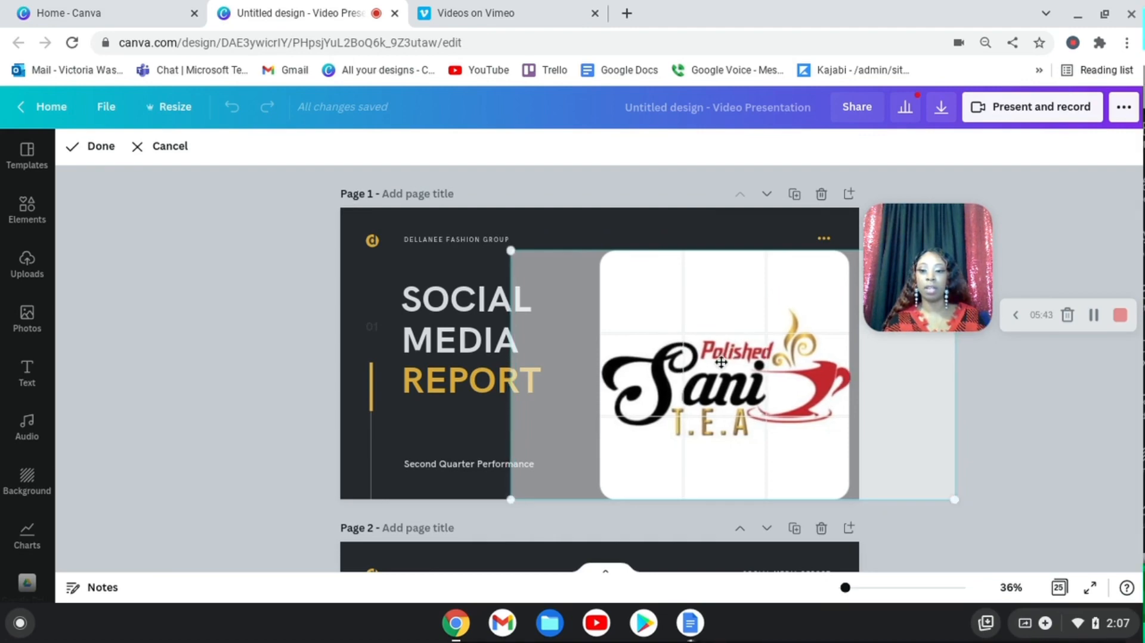
left_click(96, 147)
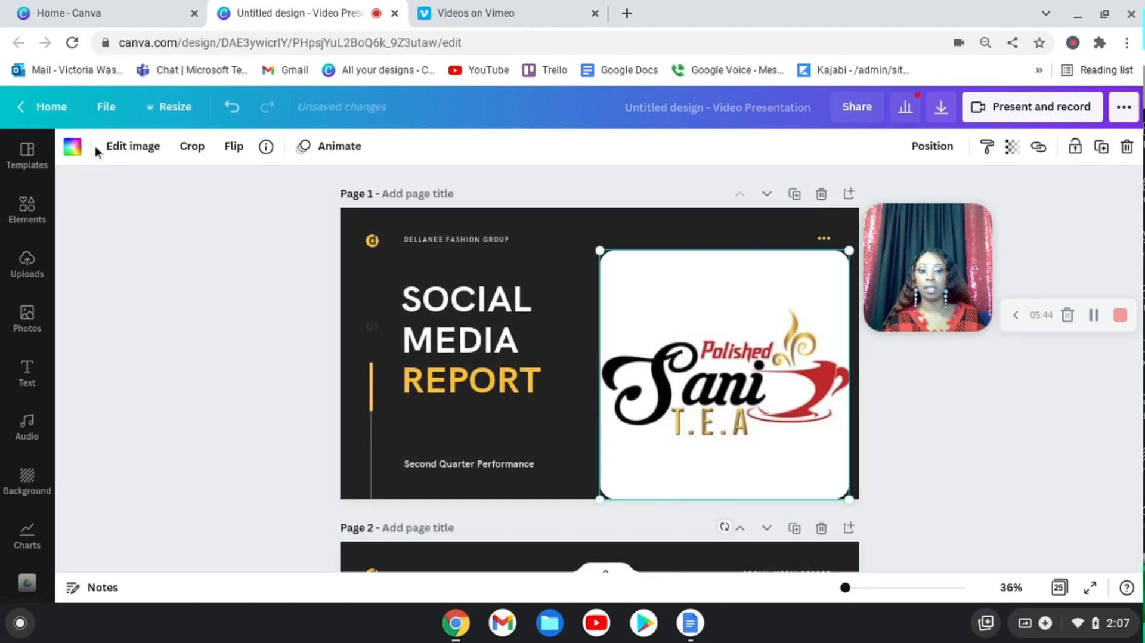
left_click(938, 444)
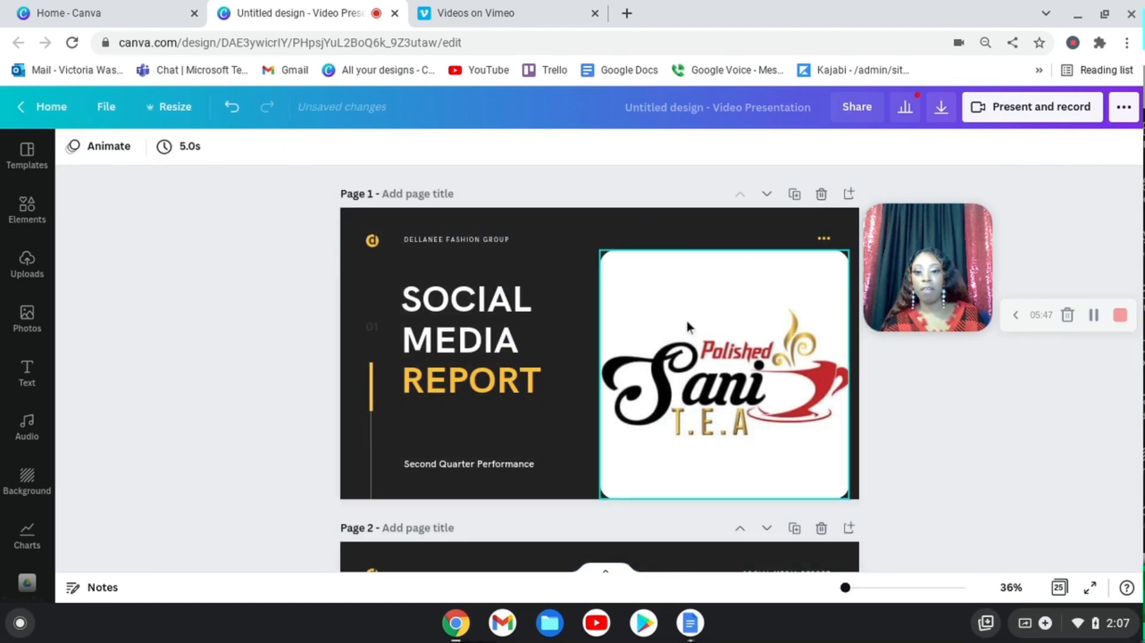
Step: Shrink the logo image on page 1 to about 759 × 759 and move it slightly up beside the heading
left_click(660, 290)
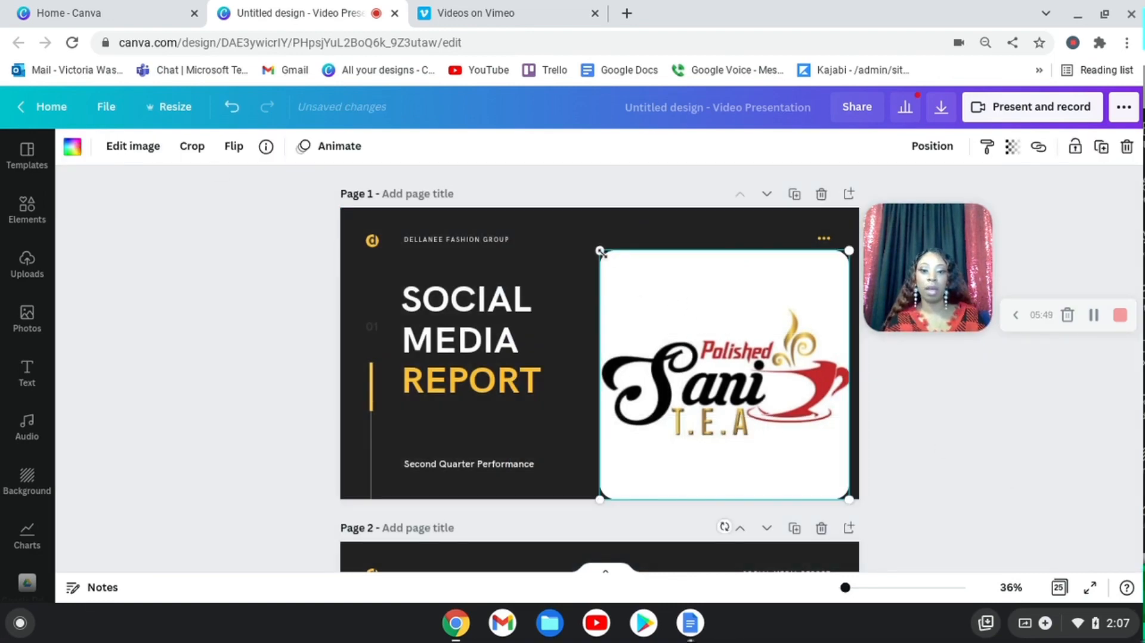
left_click_drag(601, 252, 656, 288)
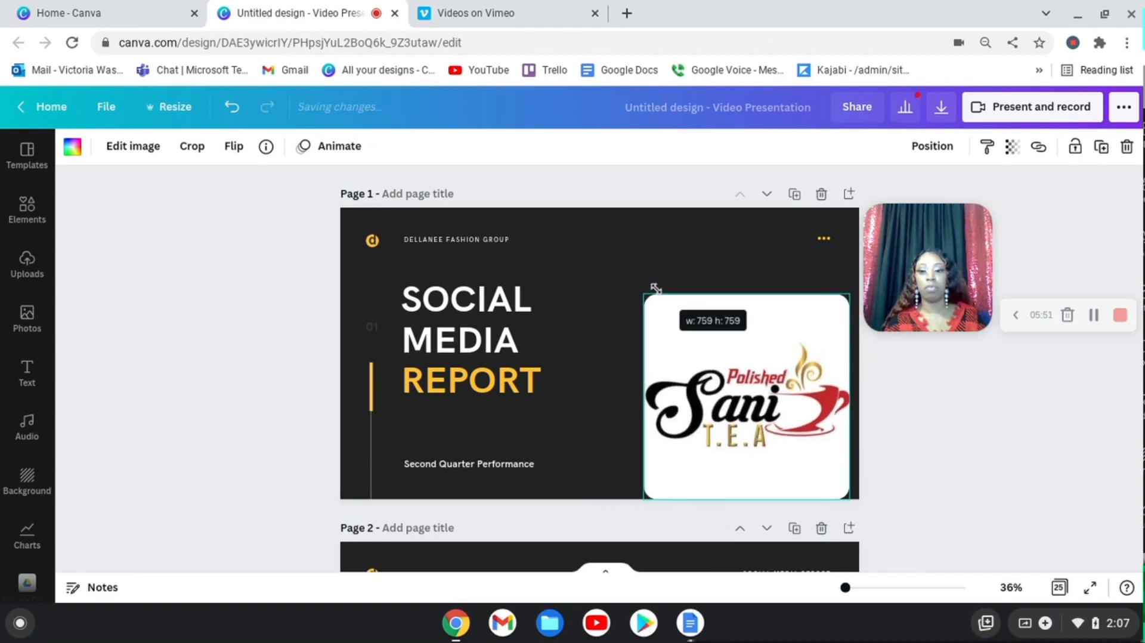
left_click(1118, 486)
left_click_drag(749, 393, 744, 362)
Step: Look through the fonts available for the page 1 heading, from the document and brand fonts to the popular ones
left_click(464, 344)
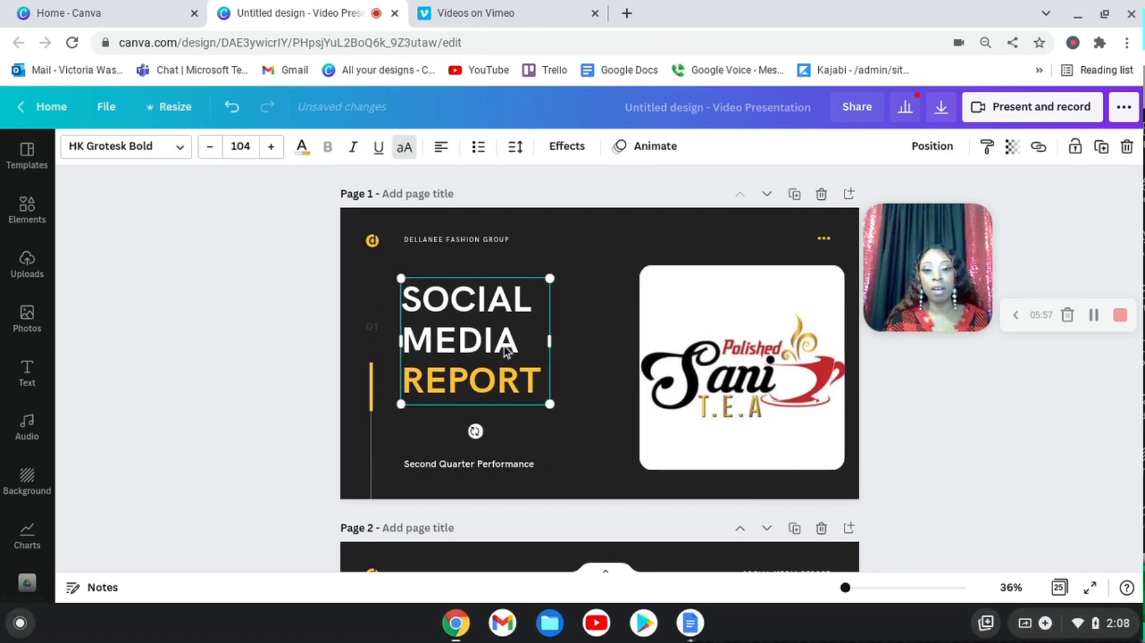
left_click(119, 150)
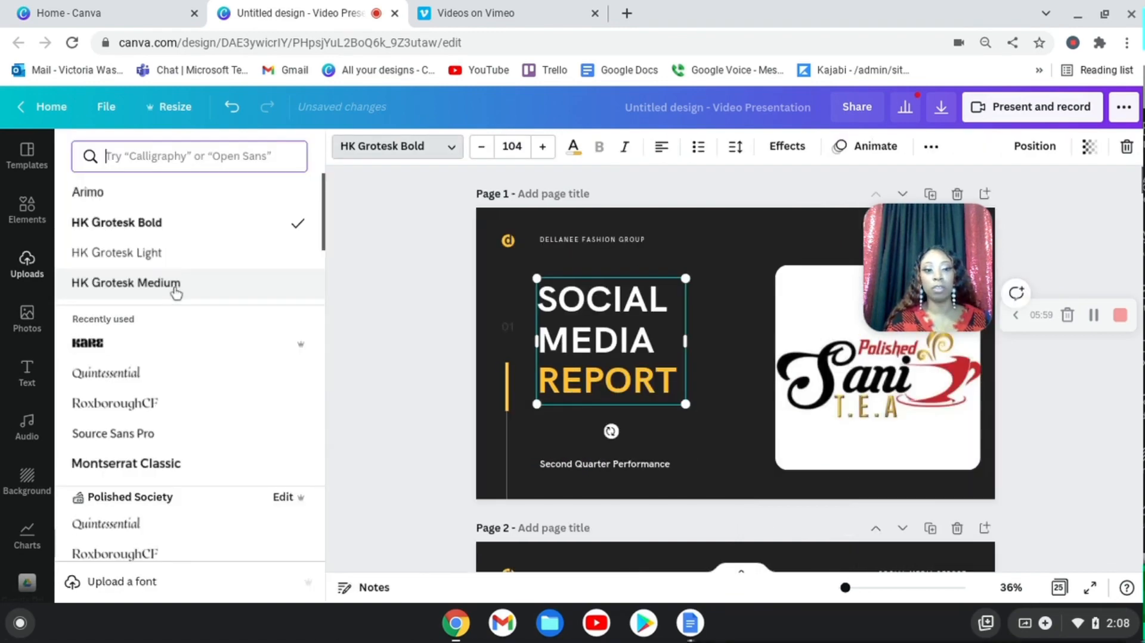
scroll(161, 390, "down", 2)
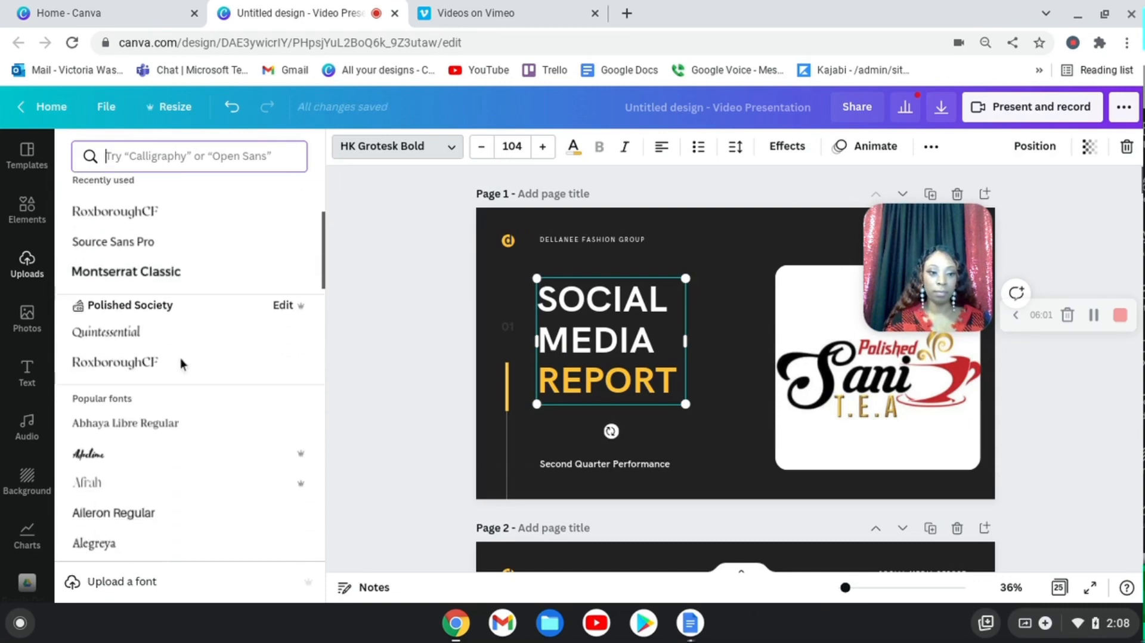
scroll(181, 360, "down", 6)
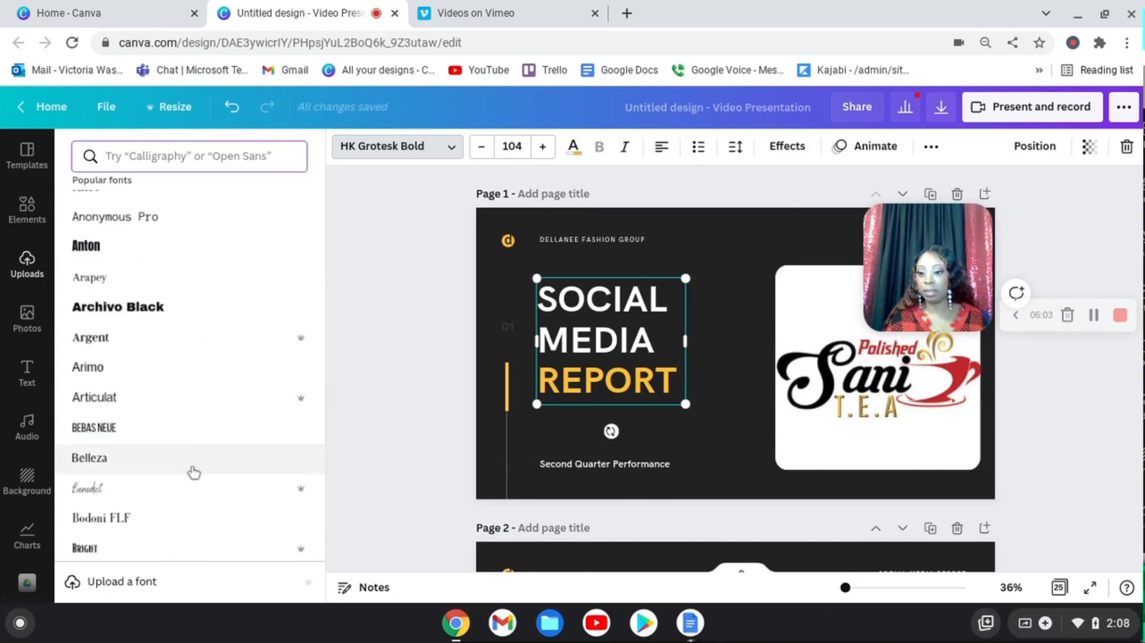
left_click(363, 330)
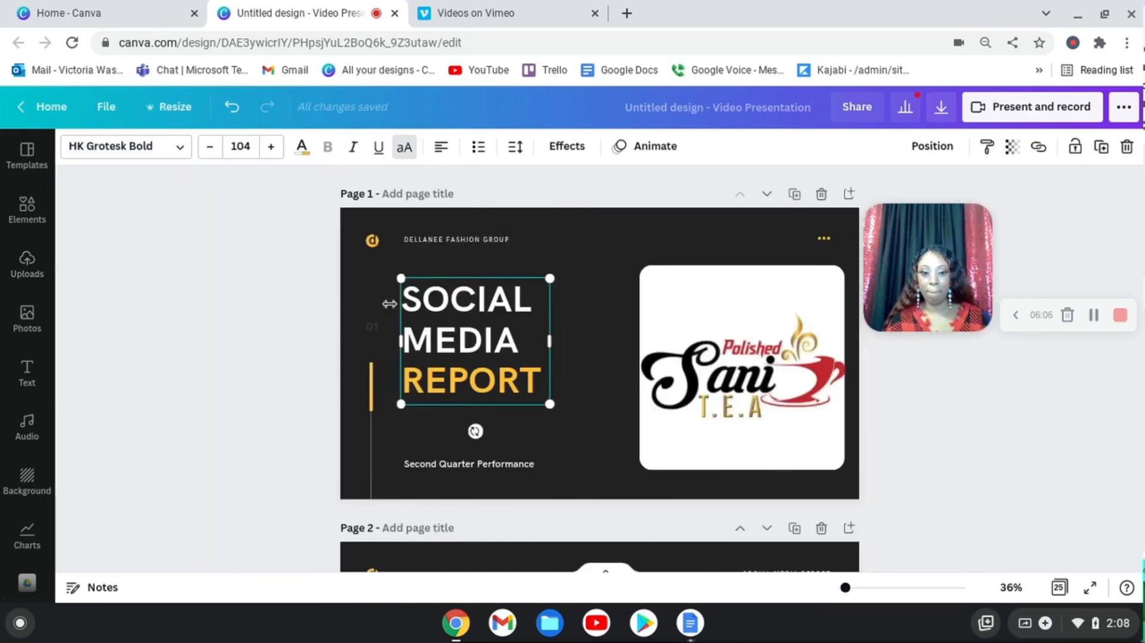
left_click(1050, 429)
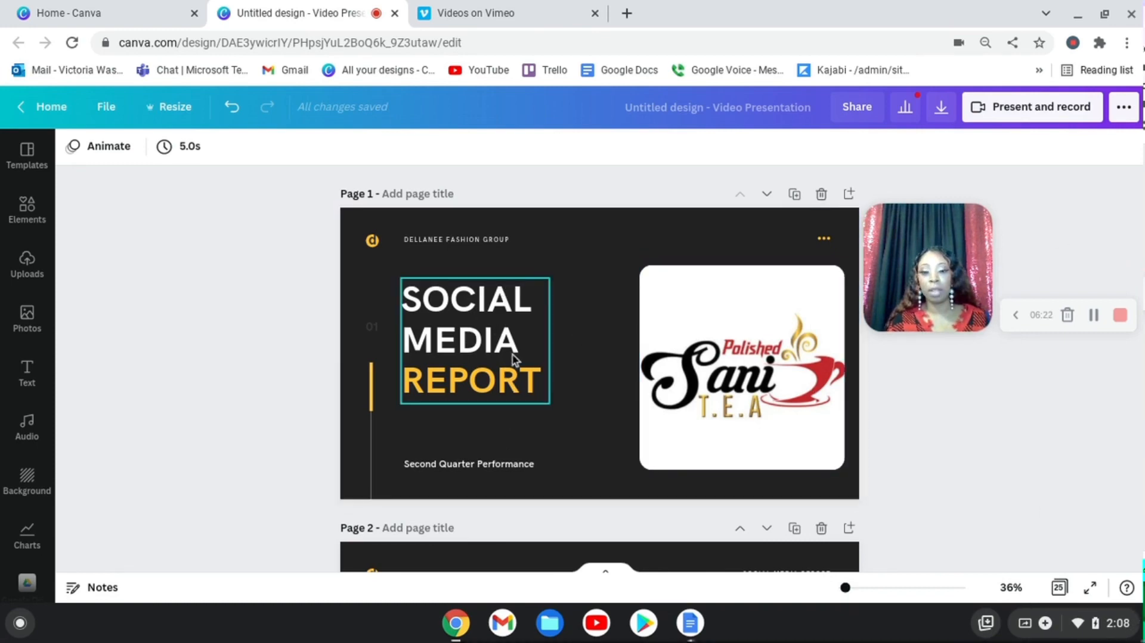
Step: Replace the page 1 heading with "POLISHED SOCIETY LLC" and fit its text box beside the logo, widened to two lines and shifted slightly left
left_click(475, 321)
left_click(474, 310)
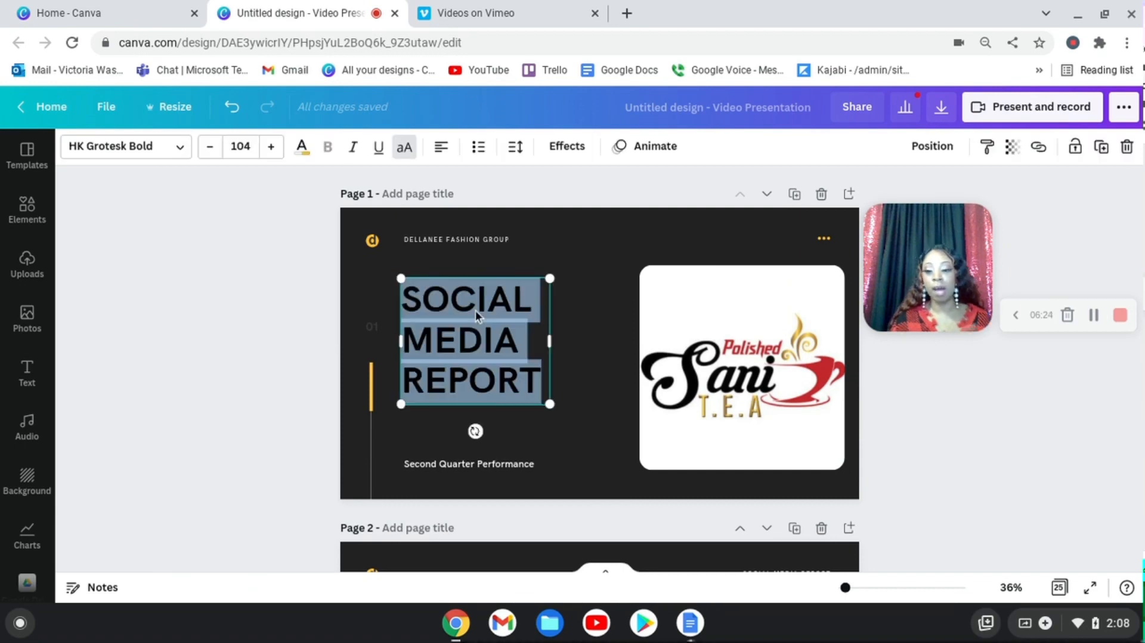
key("BackSpace")
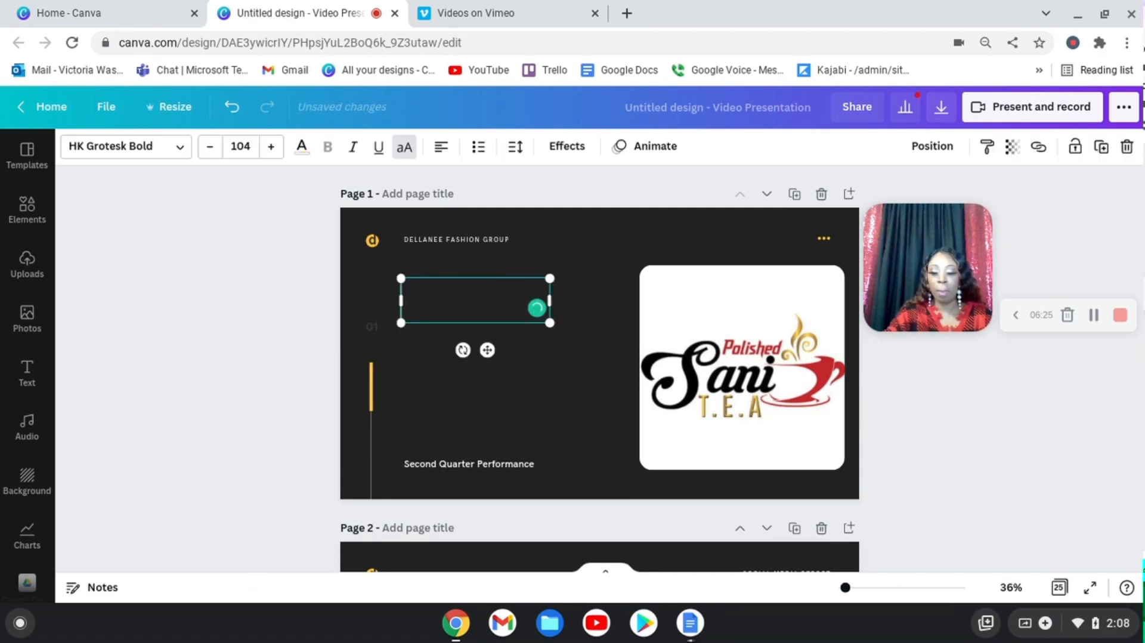
type("POLISHED S")
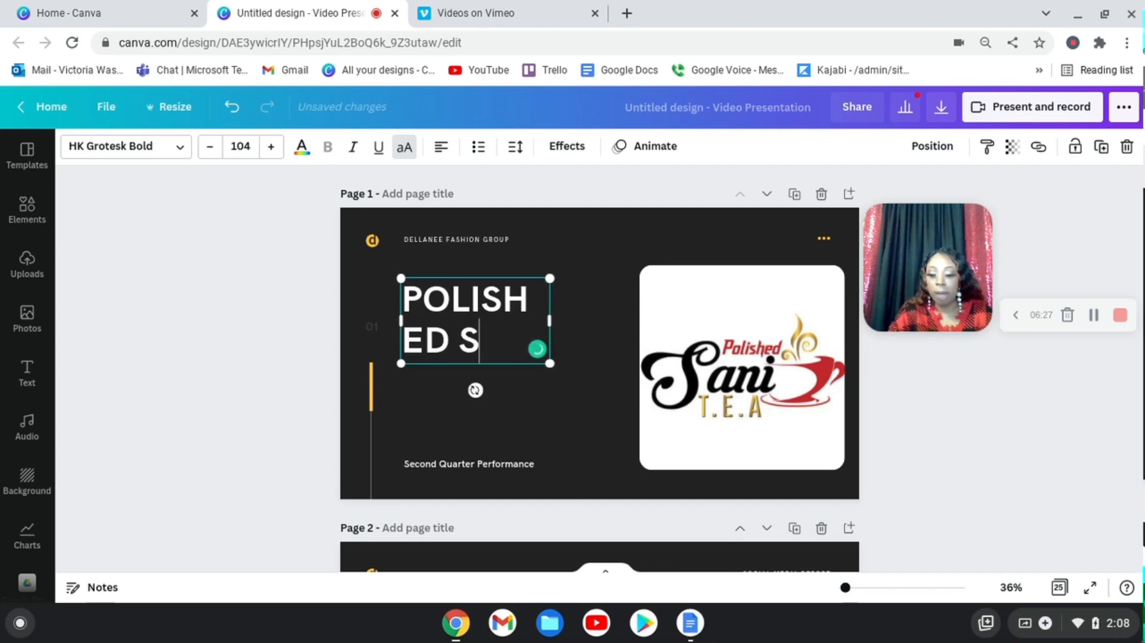
type("SOCIETY")
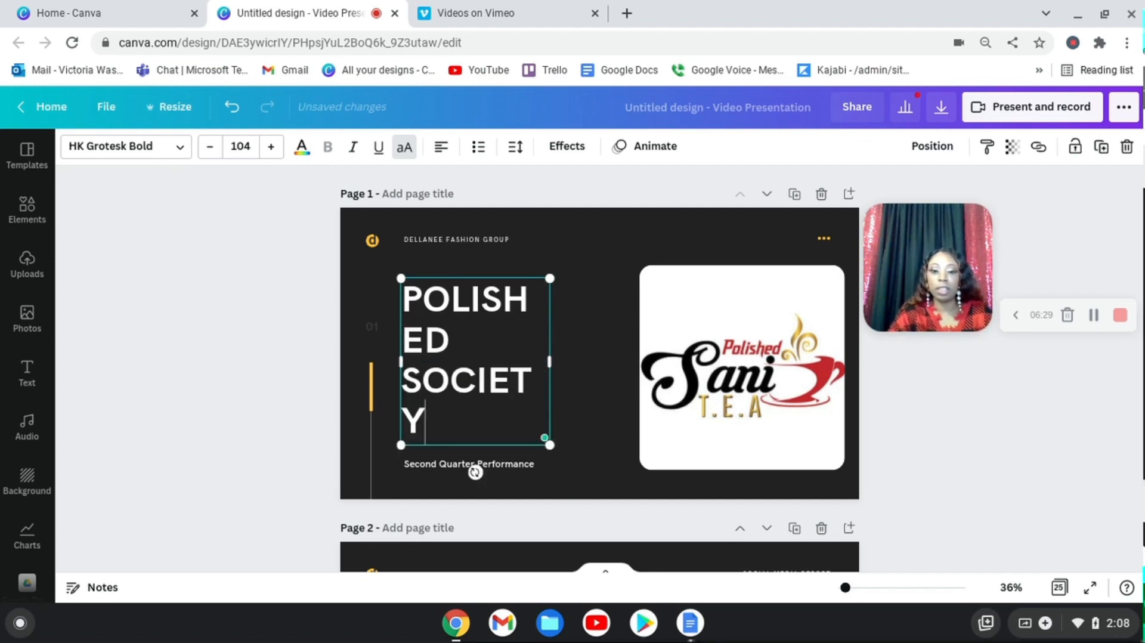
type(" LL")
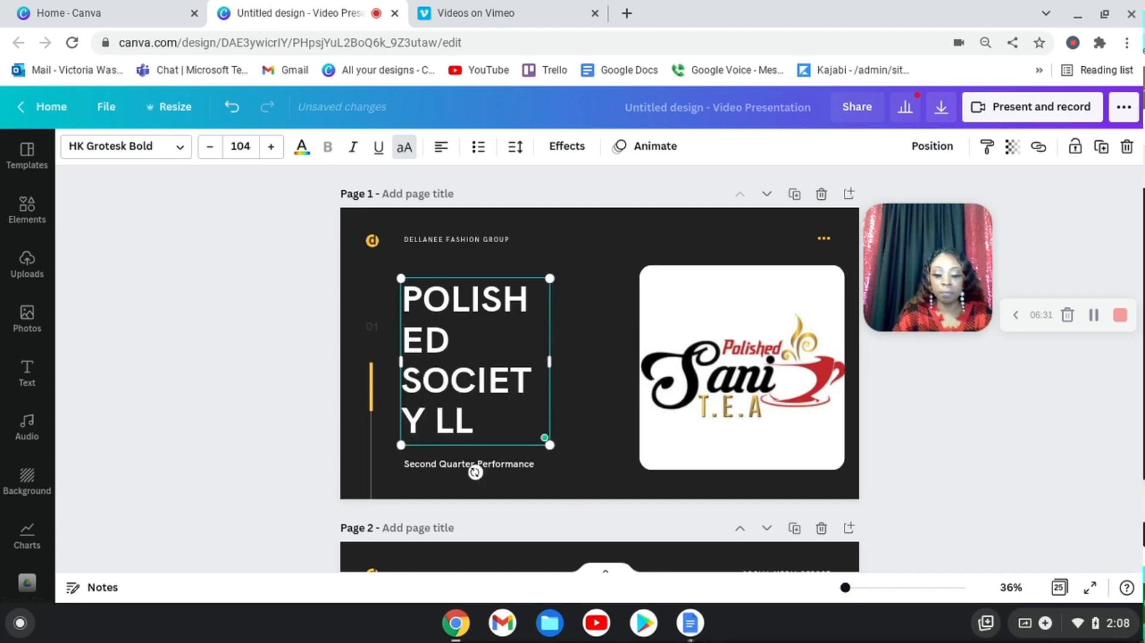
type("C")
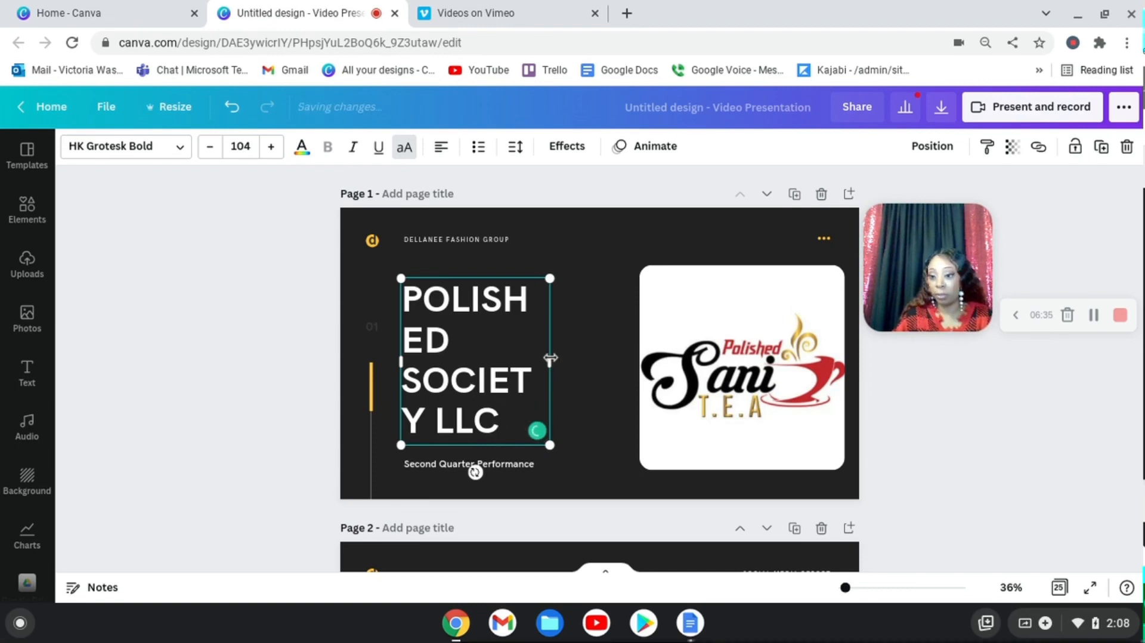
left_click_drag(549, 362, 636, 359)
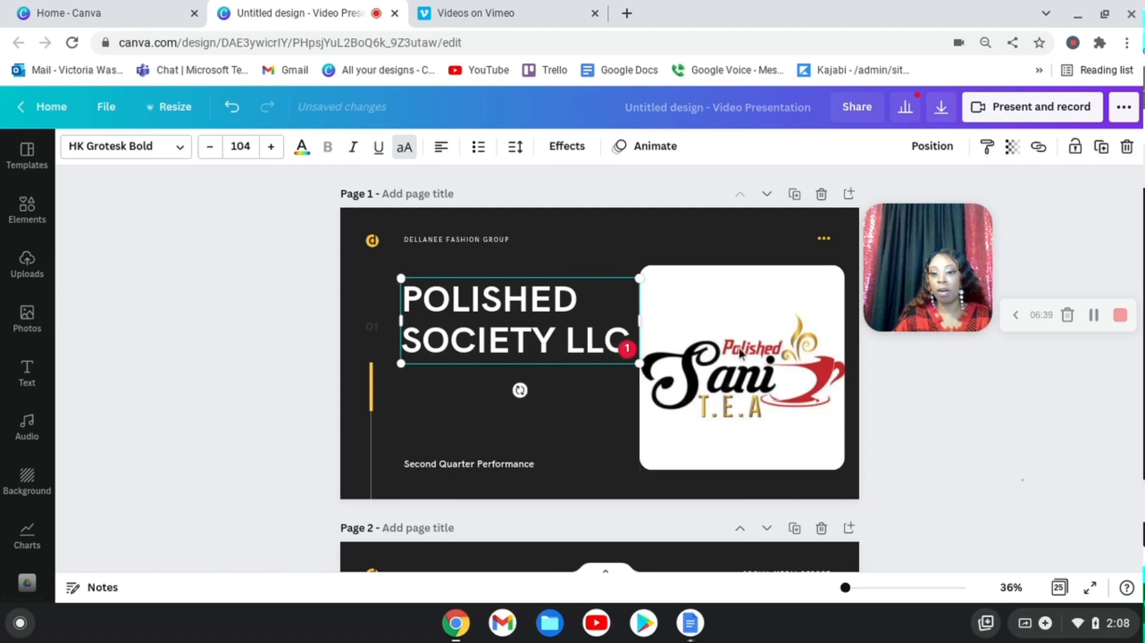
left_click_drag(534, 330, 520, 333)
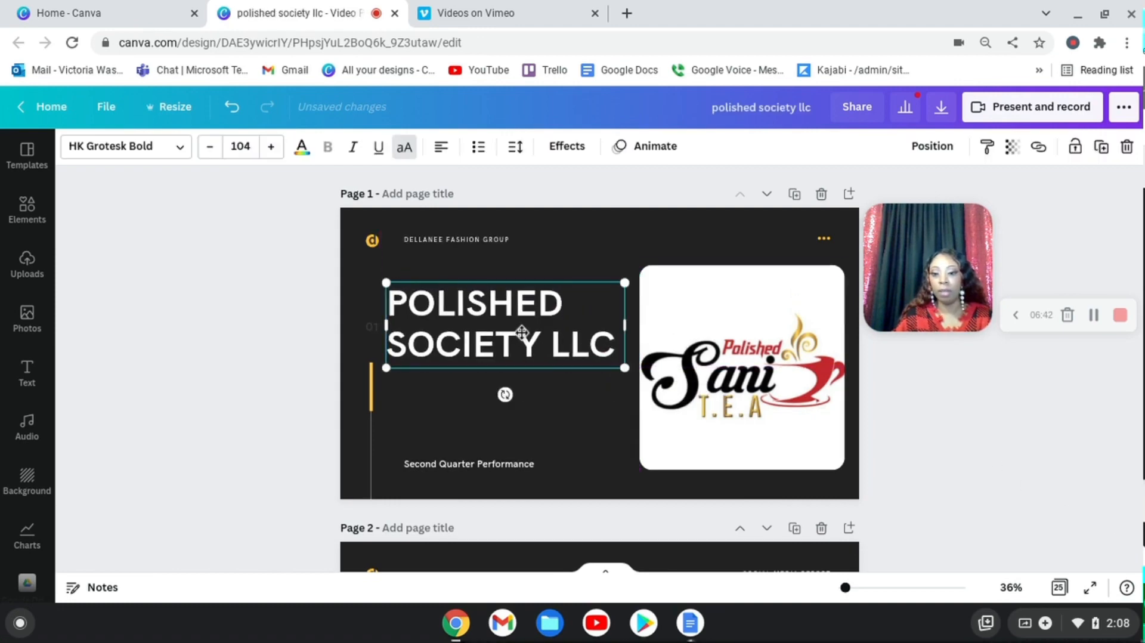
Step: Color the whole "POLISHED SOCIETY LLC" heading in the red of the Polished Society brand palette
double_click(518, 332)
left_click(397, 310)
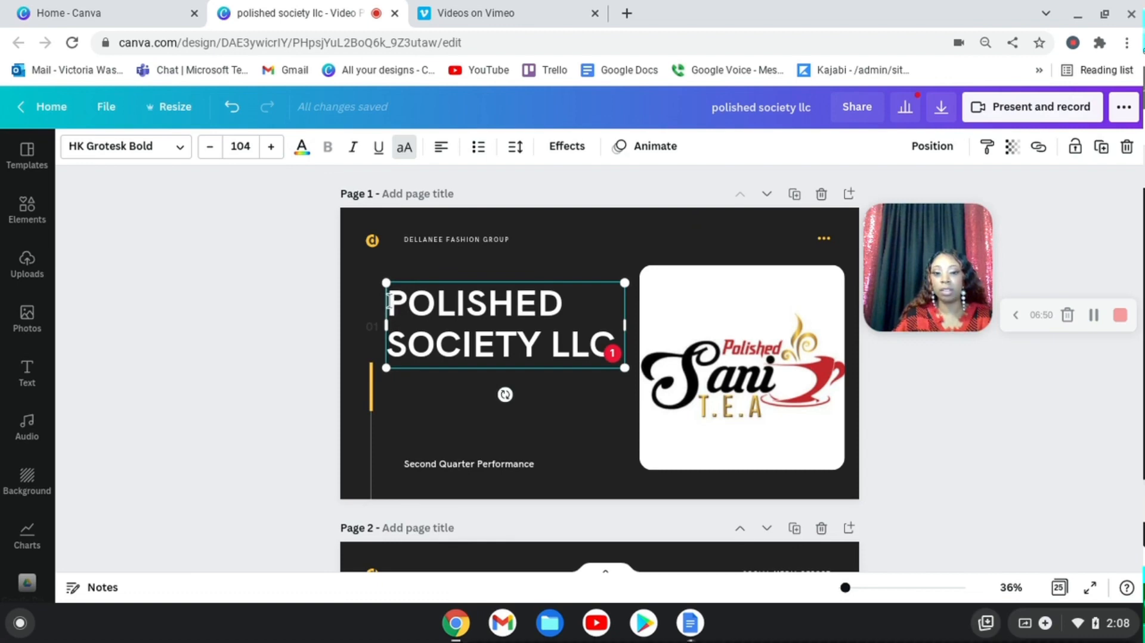
left_click_drag(389, 304, 614, 352)
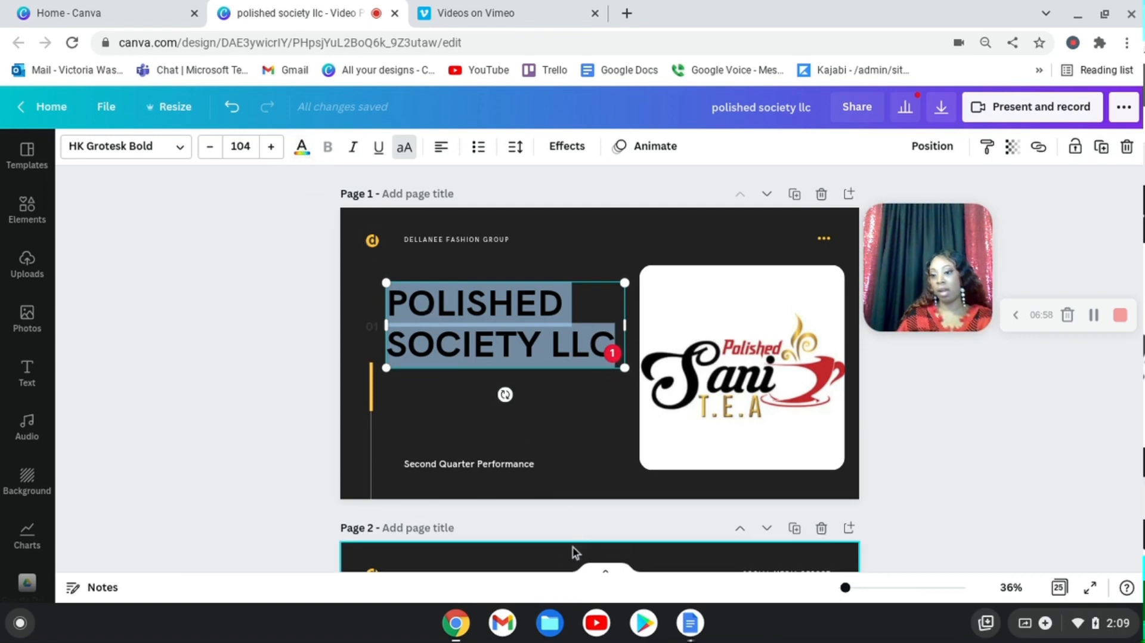
left_click(302, 146)
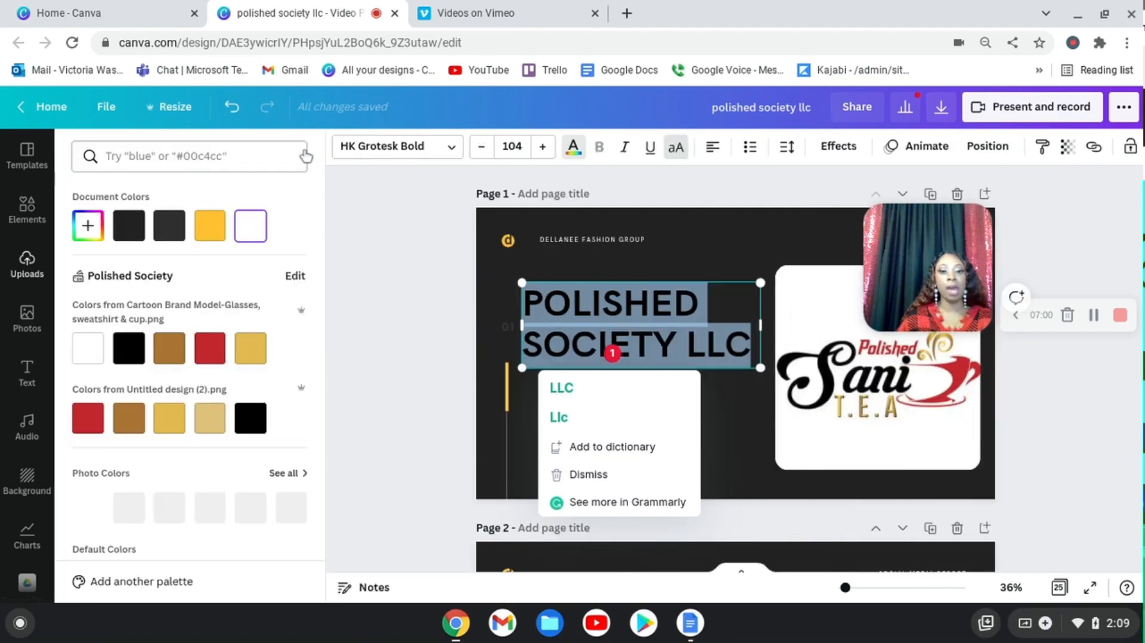
left_click(209, 347)
left_click(371, 384)
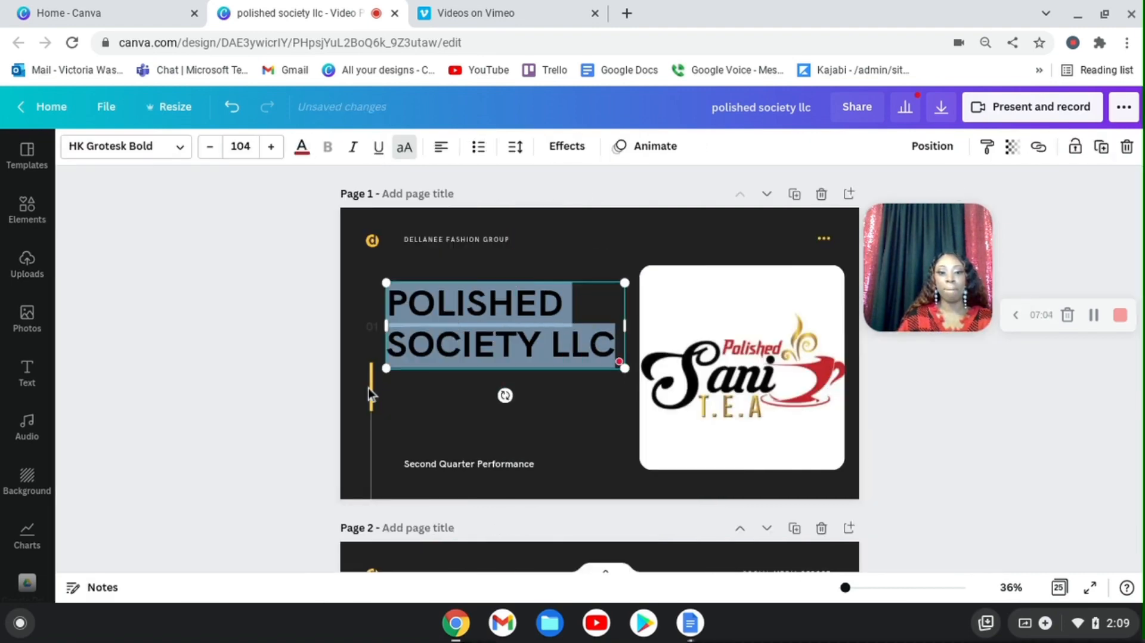
left_click(278, 385)
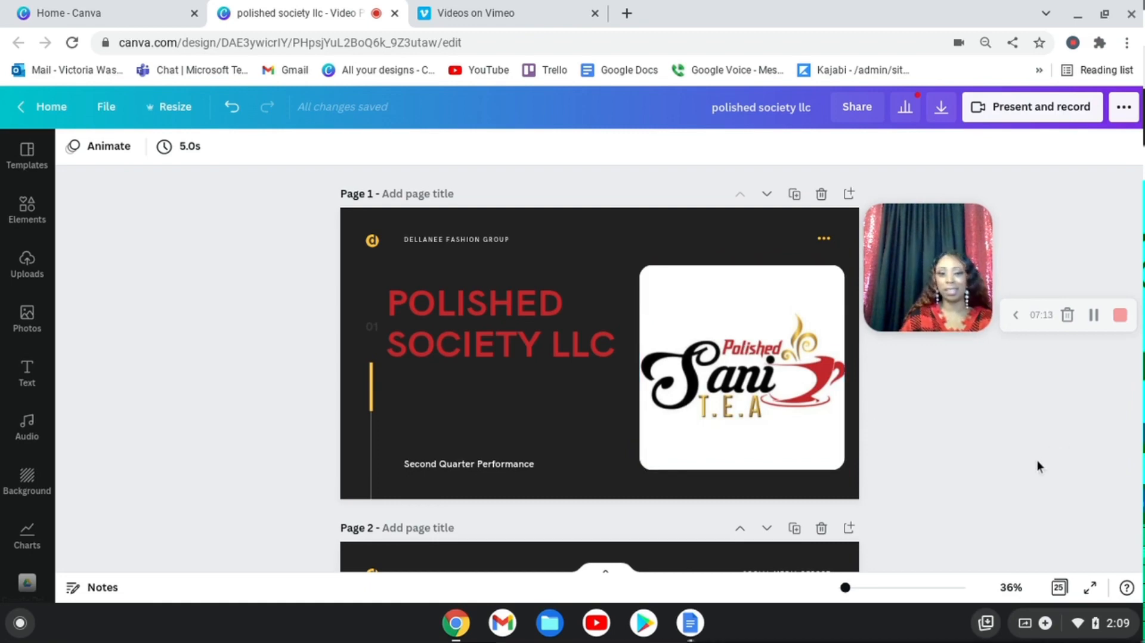
Step: Replace the "Second Quarter Performance" subtitle on page 1 with "Coach" followed by the coach's first name
left_click(514, 463)
triple_click(514, 463)
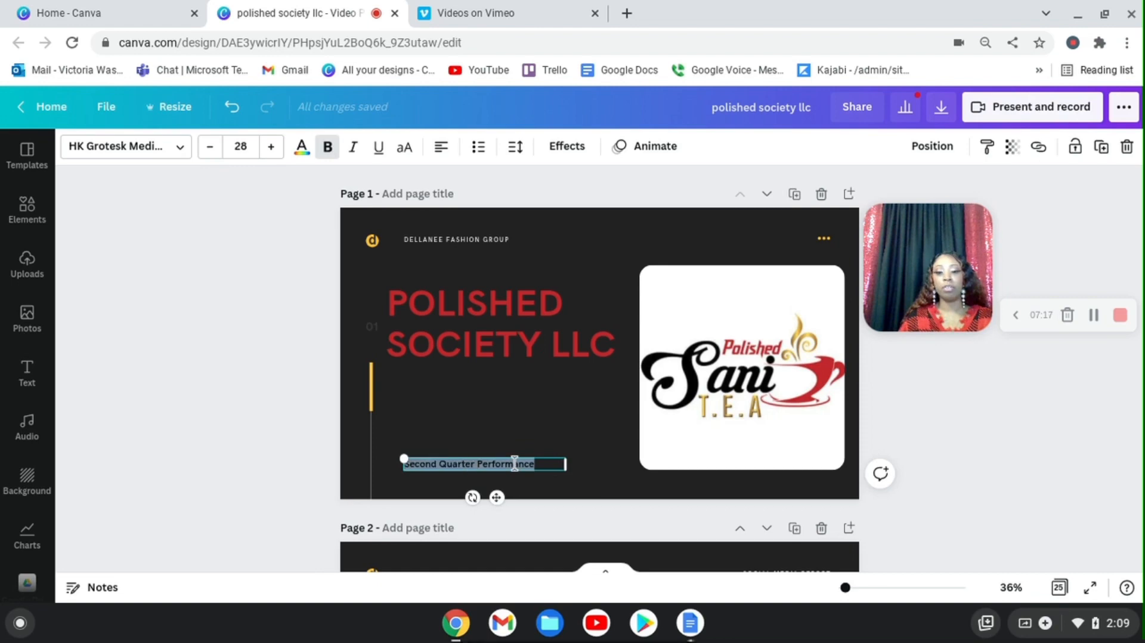
key("BackSpace")
type("Coach")
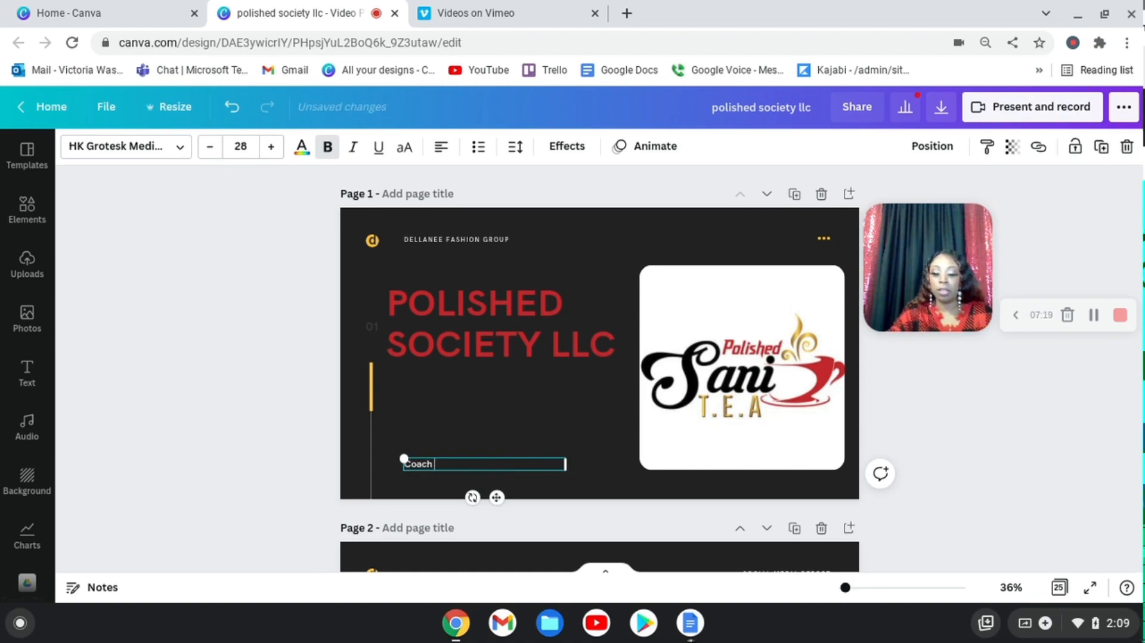
type(" Vicotria")
key("BackSpace")
key("BackSpace")
key("BackSpace")
key("BackSpace")
key("BackSpace")
key("BackSpace")
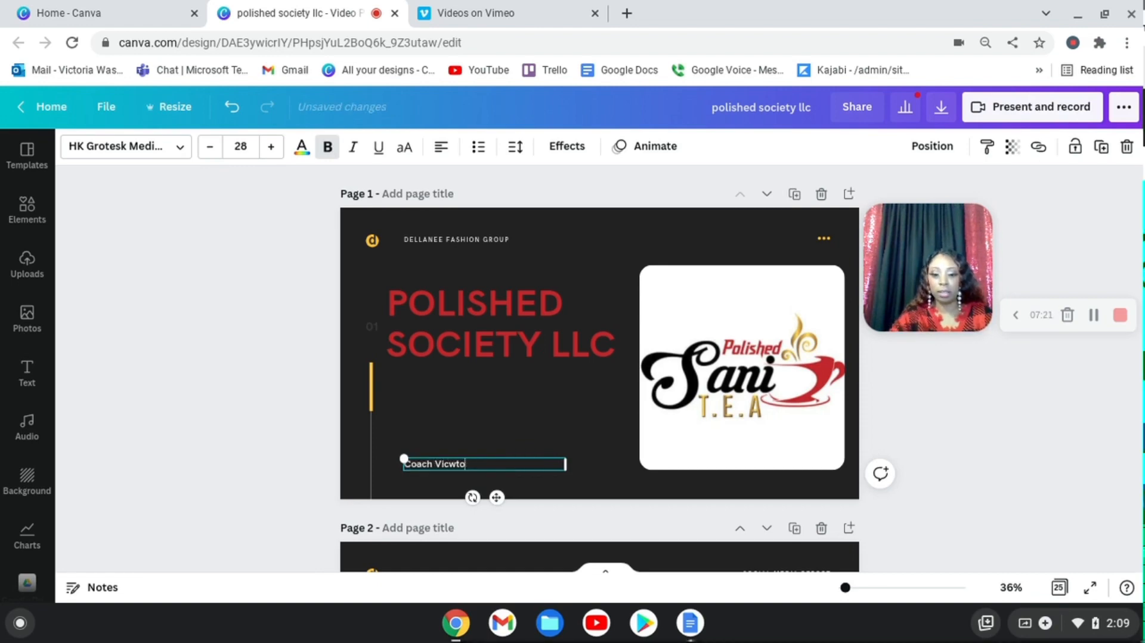
type("toria")
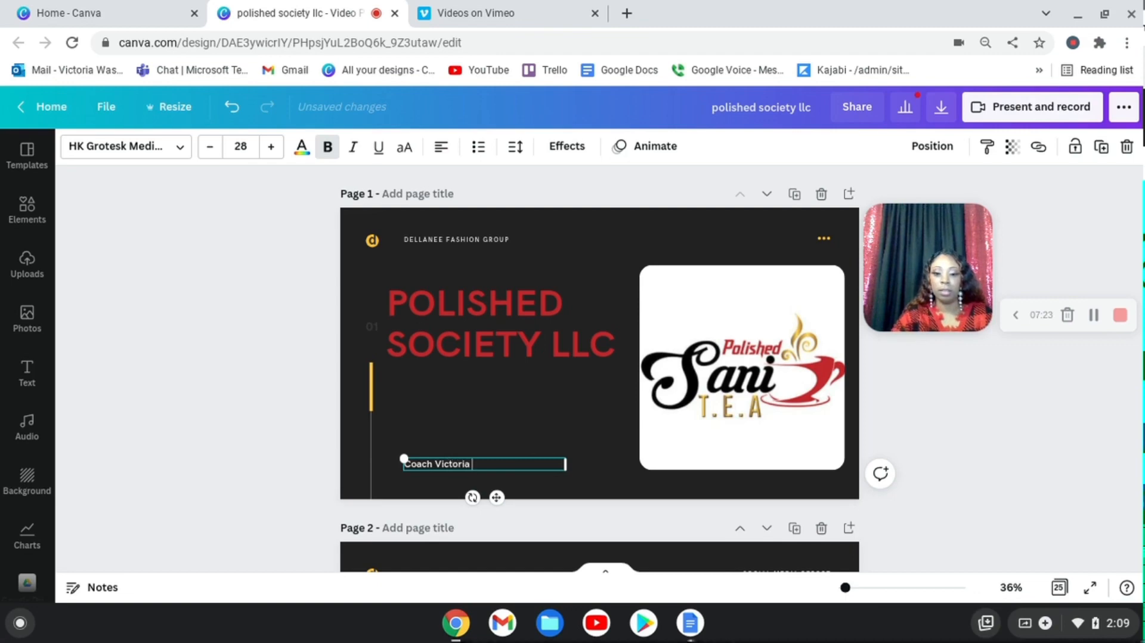
left_click(894, 536)
Step: Delete the image of the woman on page 3 while keeping its empty frame
scroll(428, 393, "down", 2)
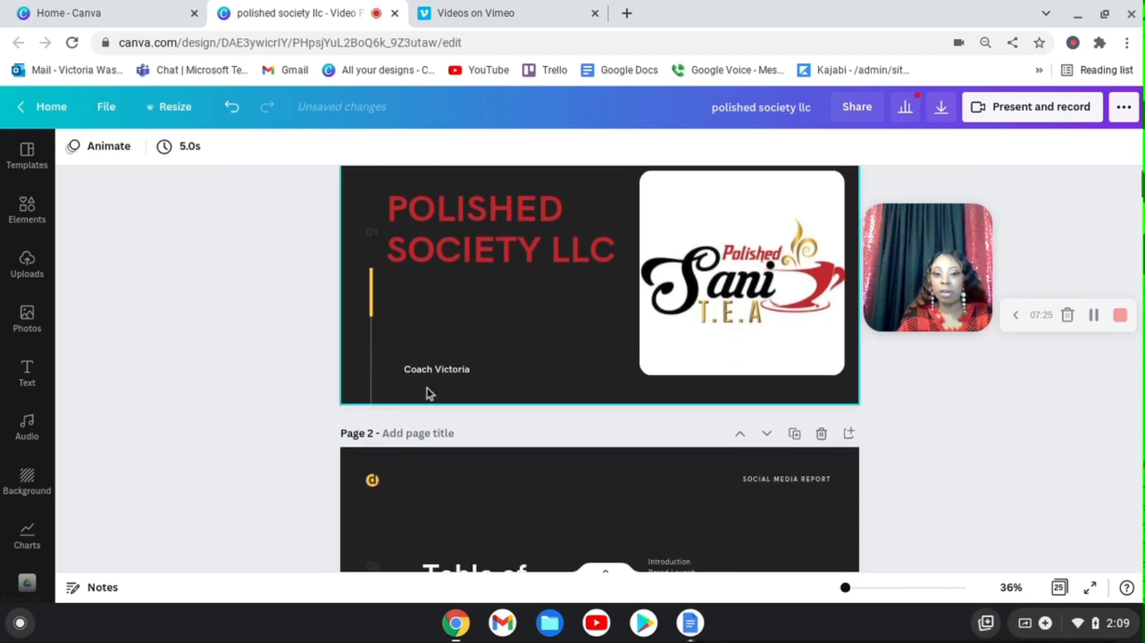
scroll(428, 393, "down", 5)
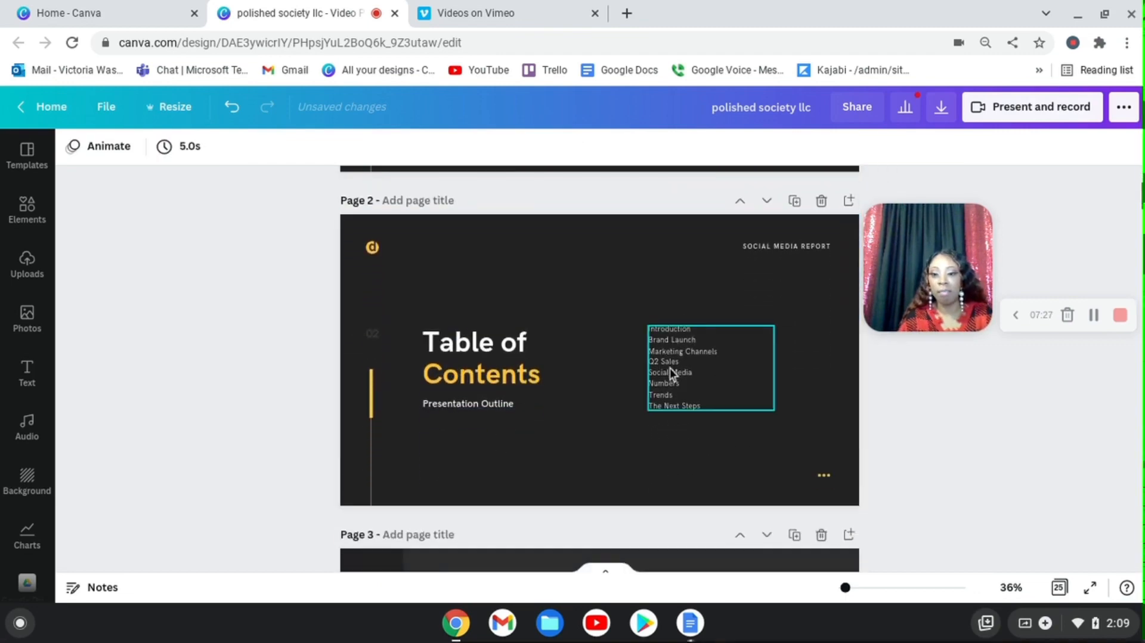
left_click(795, 249)
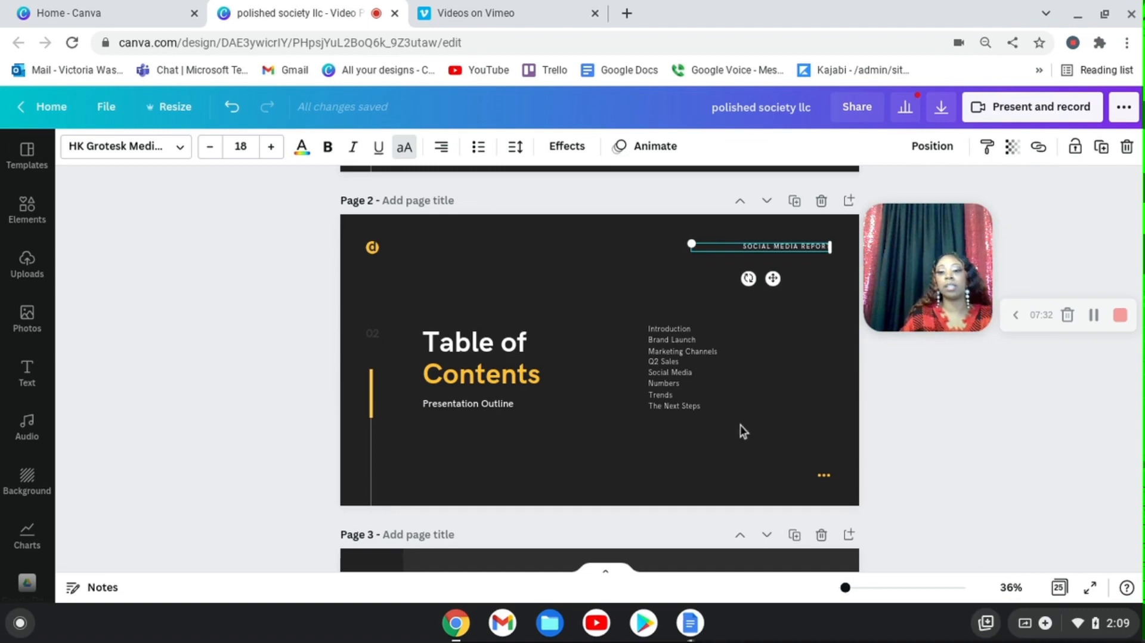
scroll(685, 471, "down", 5)
scroll(465, 529, "down", 2)
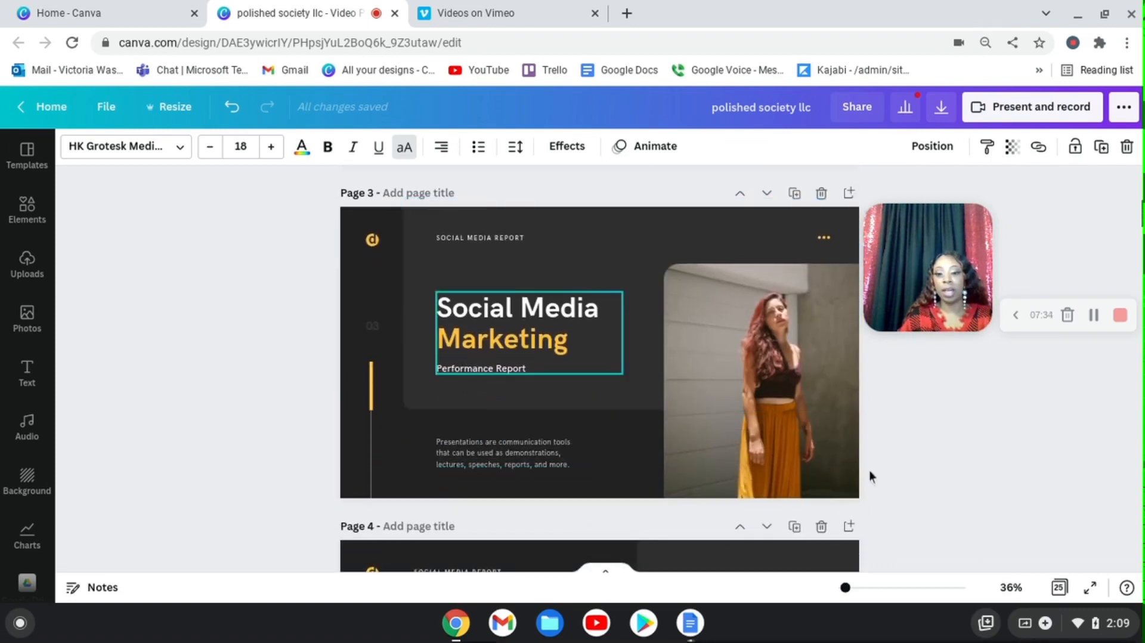
left_click(790, 427)
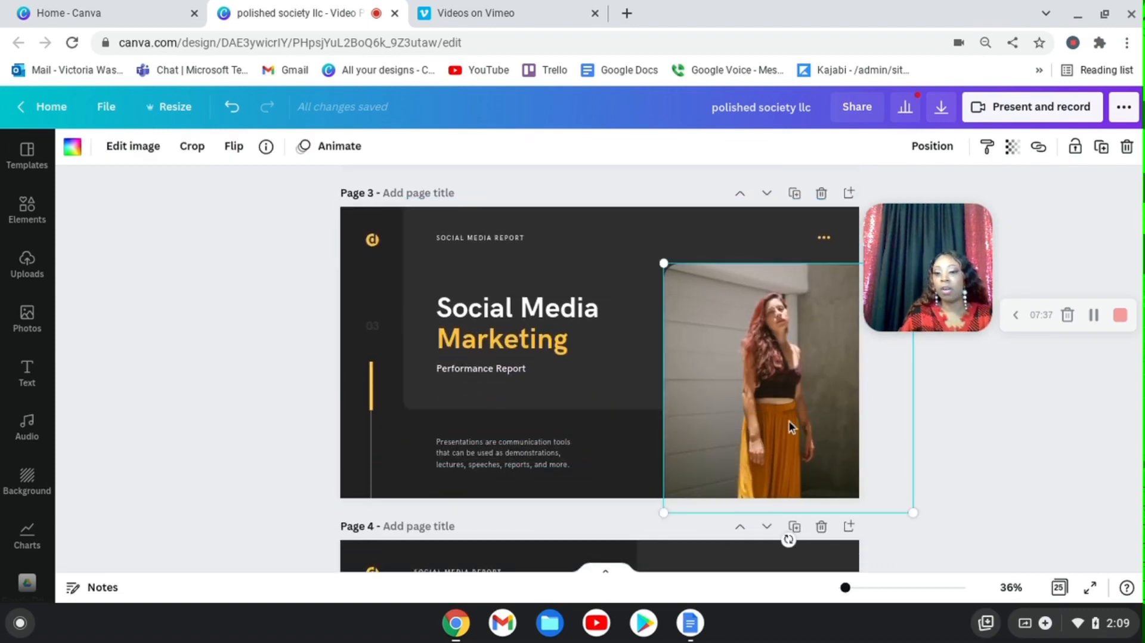
left_click(1126, 147)
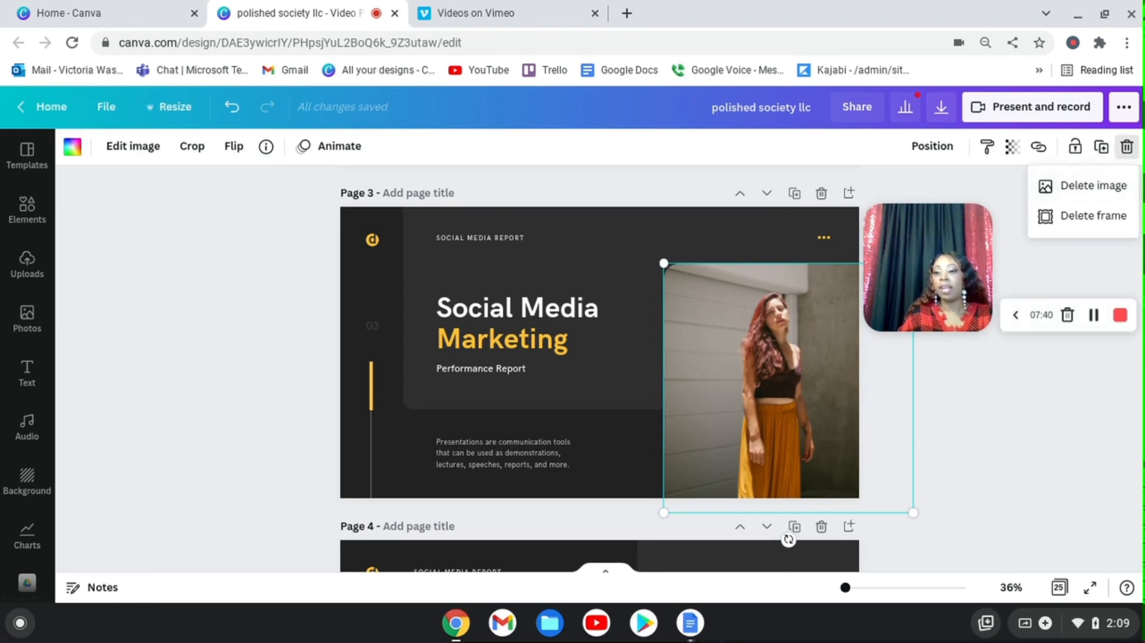
left_click(772, 402)
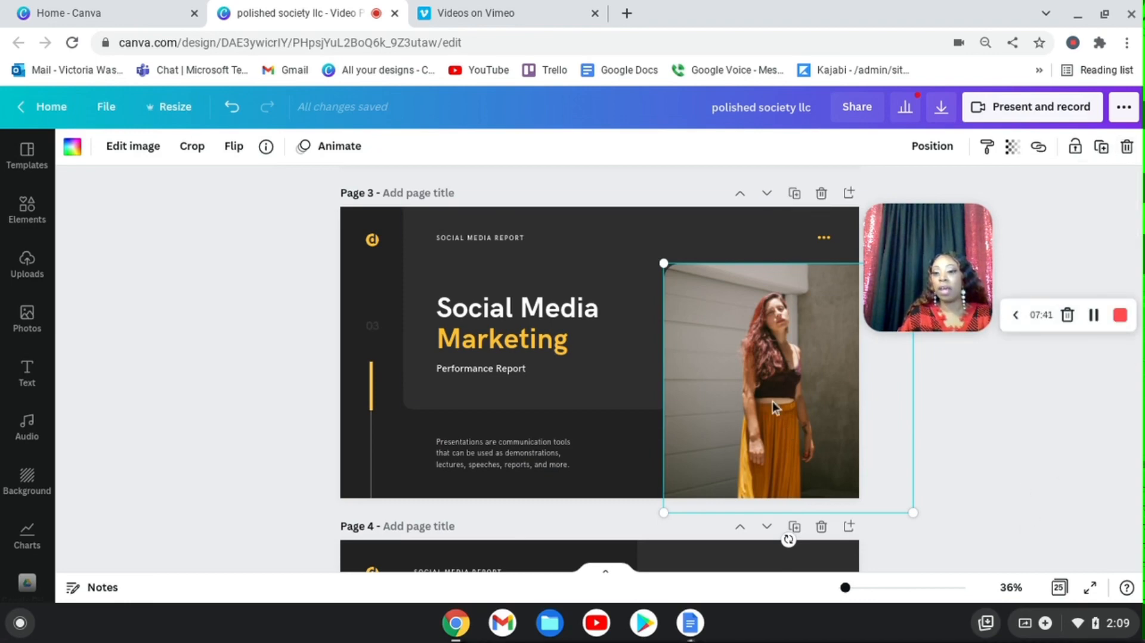
left_click(1128, 147)
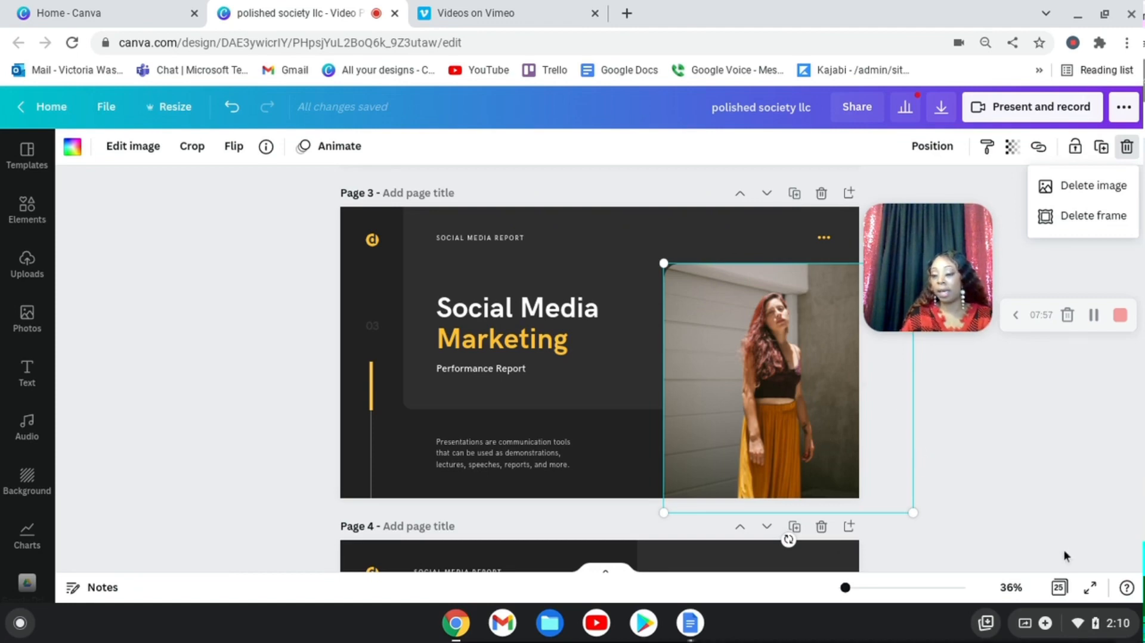
left_click(1082, 189)
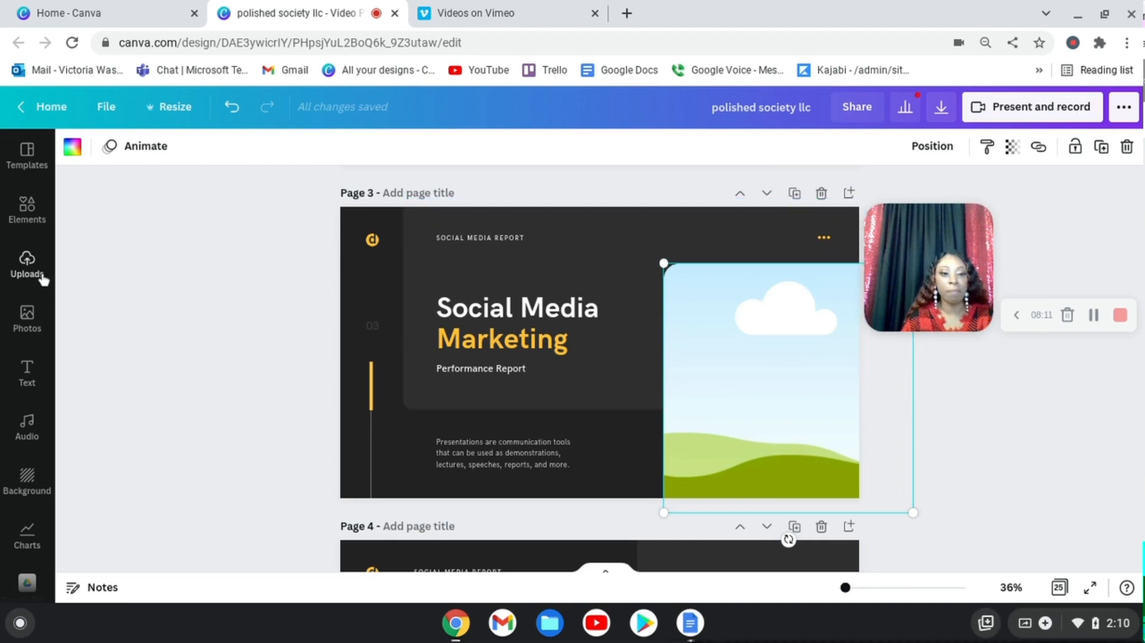
Step: Search the photo library for "celebrate" to find an image for the empty frame on page 3
left_click(27, 319)
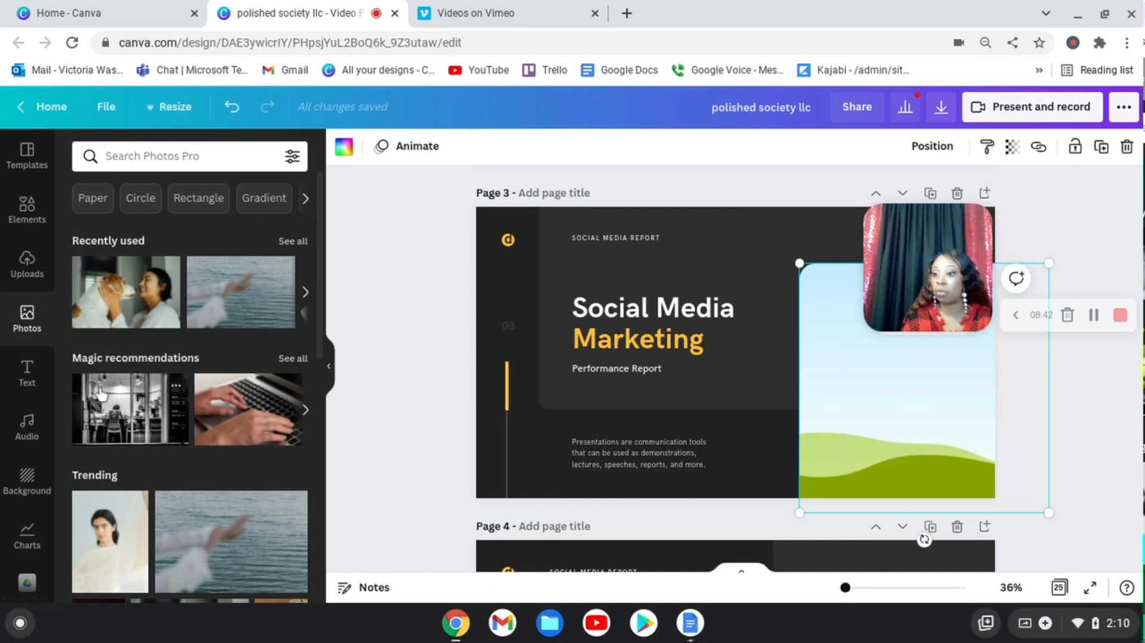
scroll(197, 397, "down", 8)
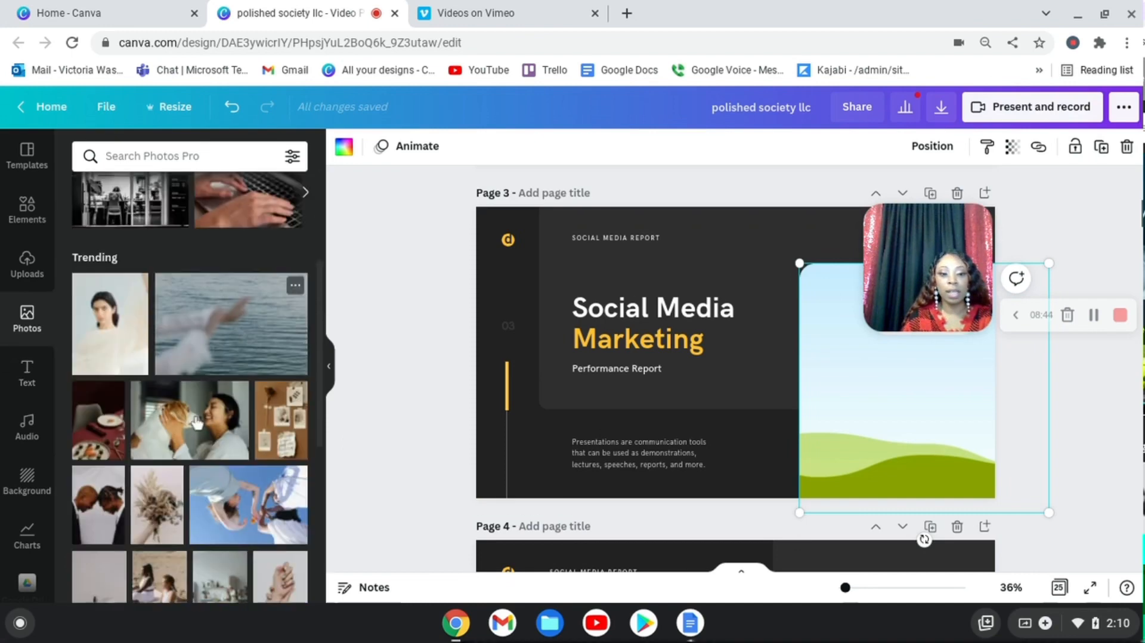
scroll(191, 384, "down", 1)
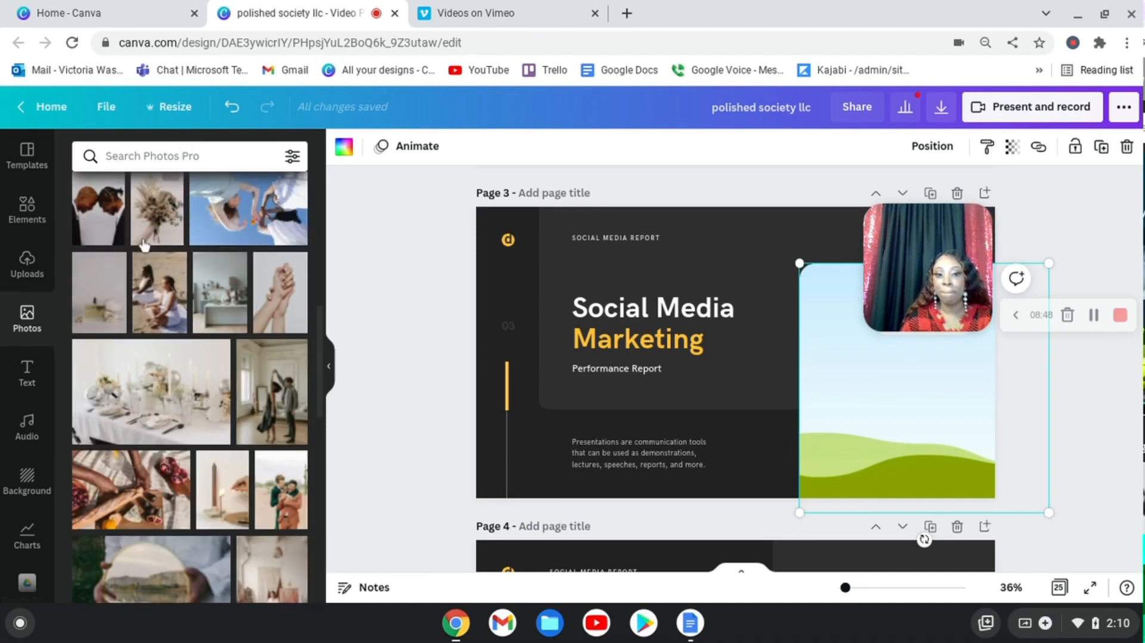
left_click(203, 153)
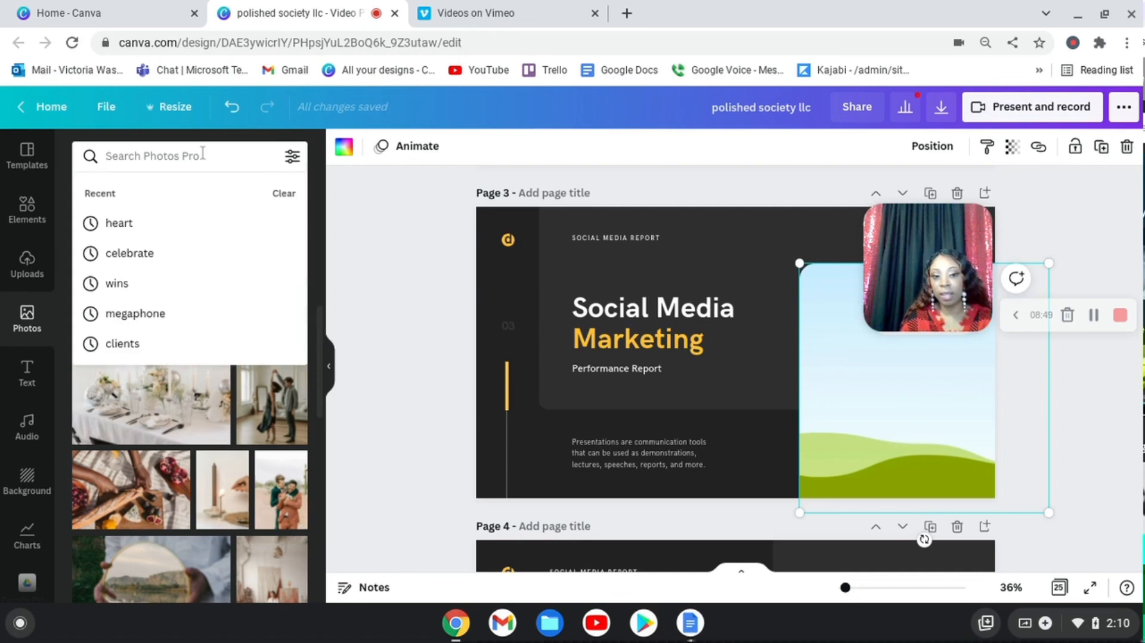
left_click(179, 255)
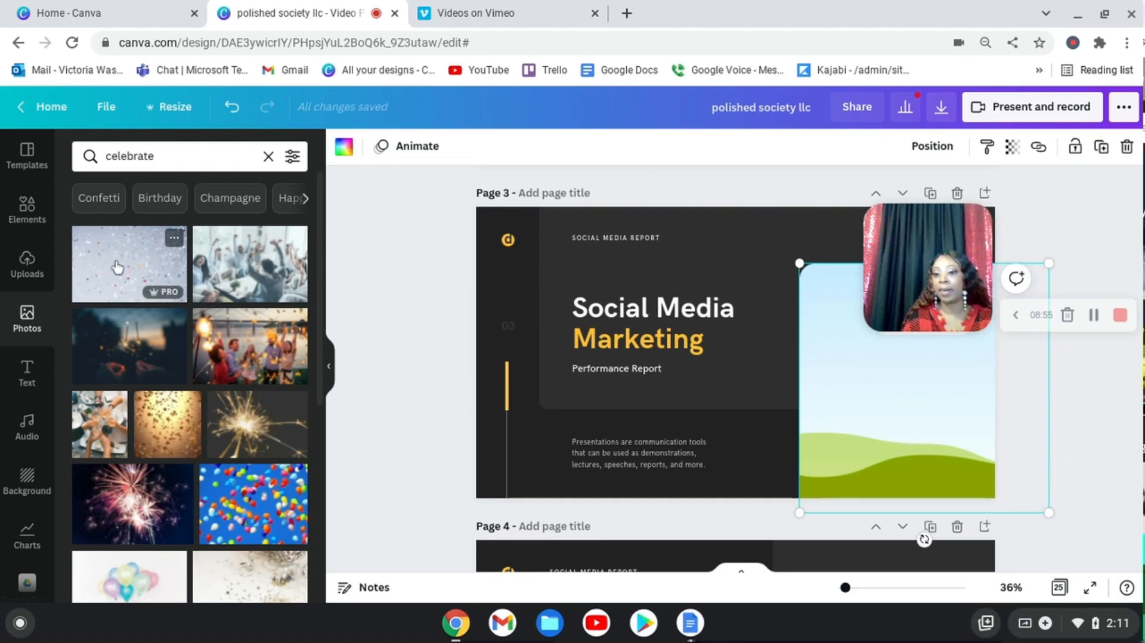
Step: Try the pink fireworks photo in the page 3 frame and delete the image again while keeping the frame
left_click(116, 486)
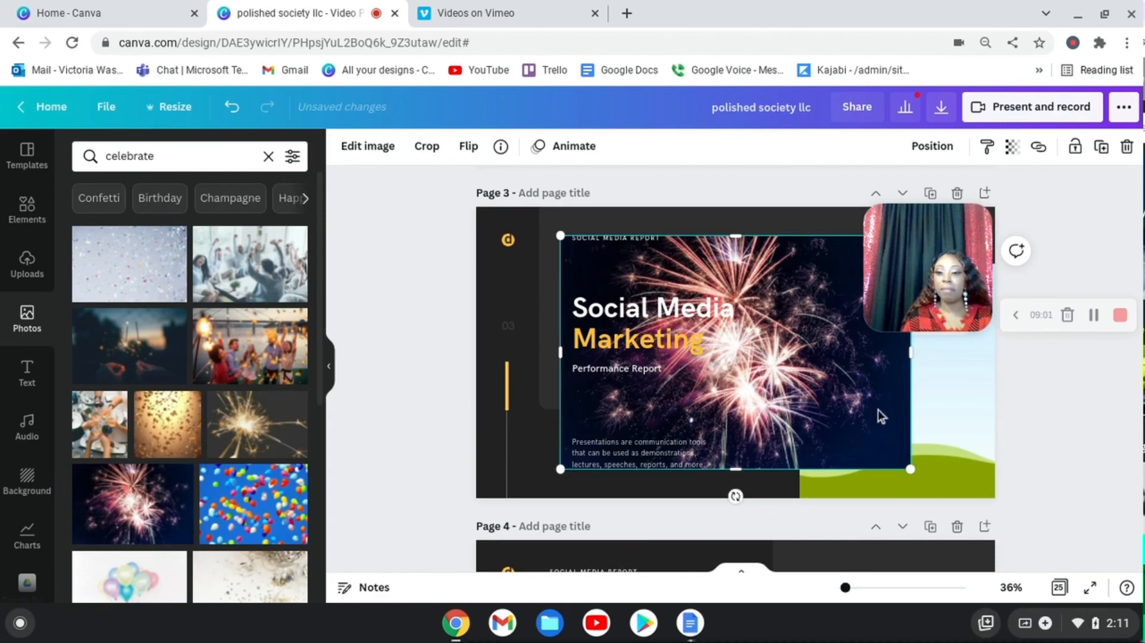
left_click_drag(881, 416, 906, 477)
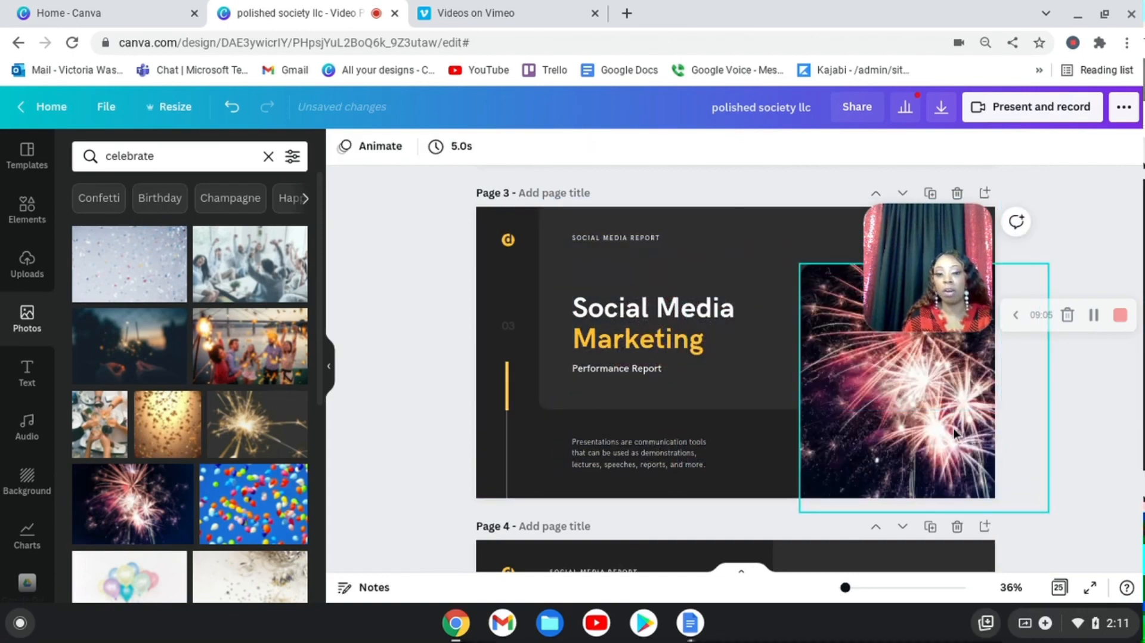
left_click(934, 419)
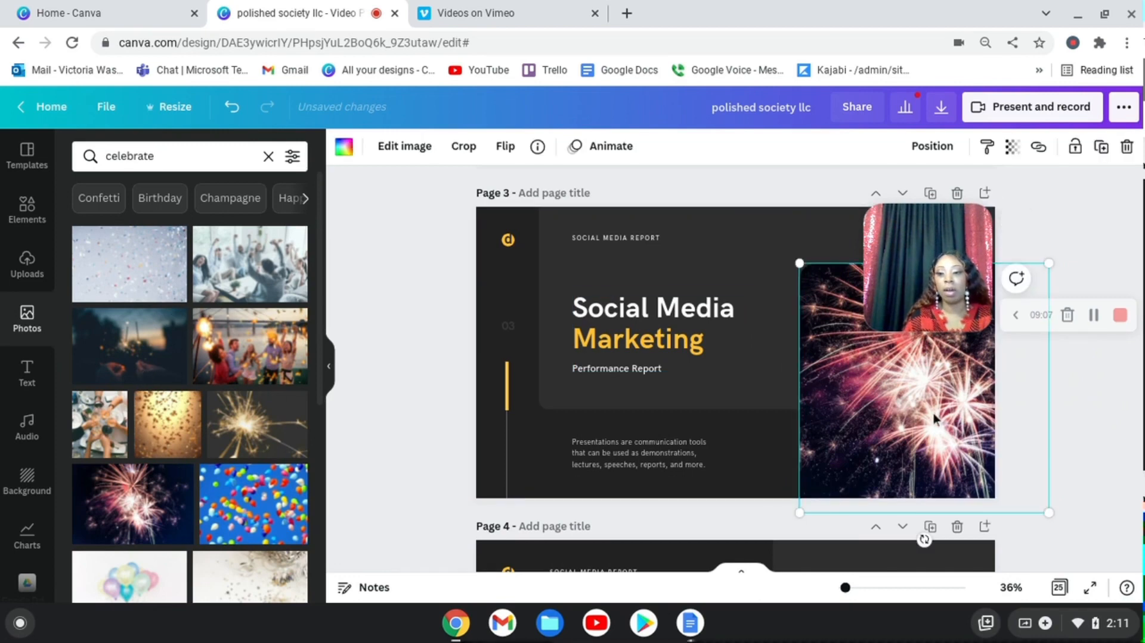
left_click(1126, 147)
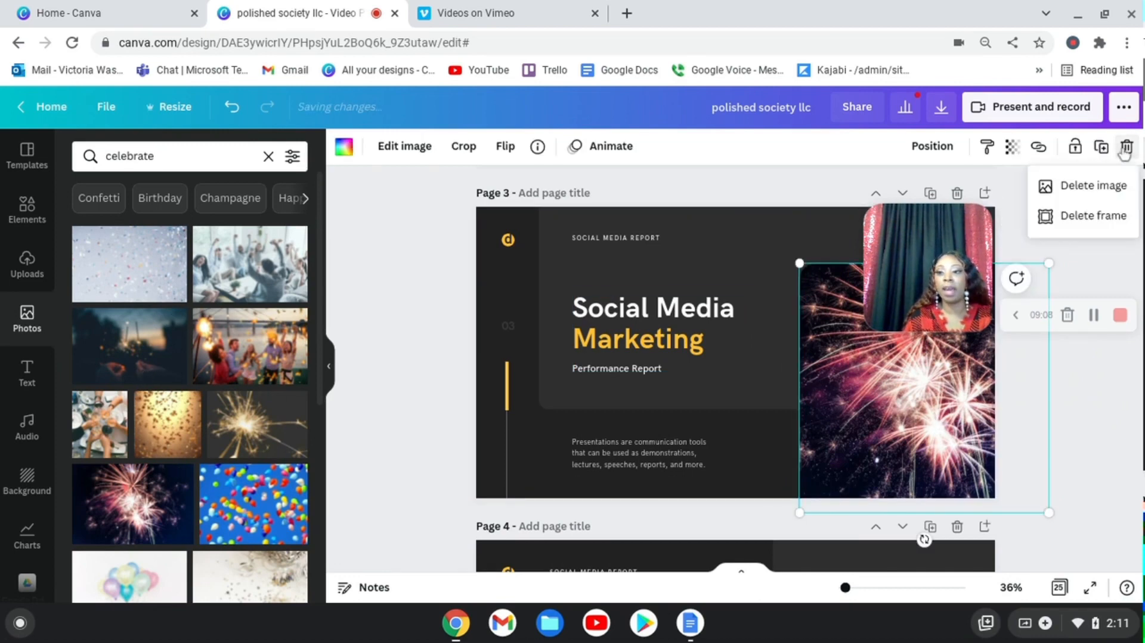
left_click(1093, 186)
Step: Fill the page 3 frame with the photo of colorful balloons against a blue sky
scroll(190, 388, "down", 3)
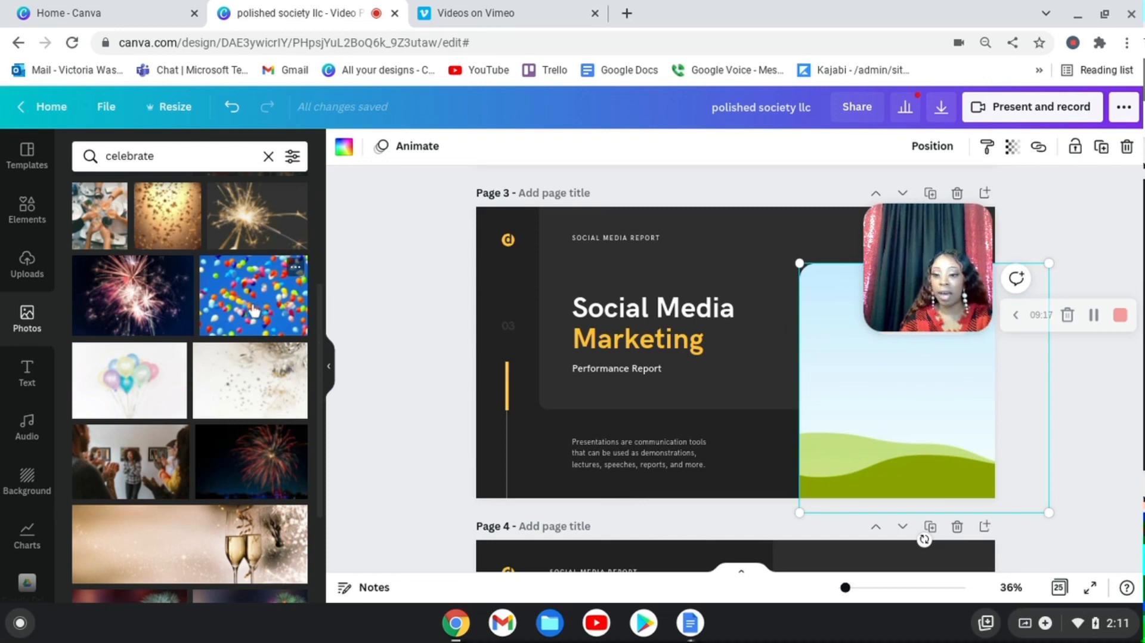
left_click(245, 294)
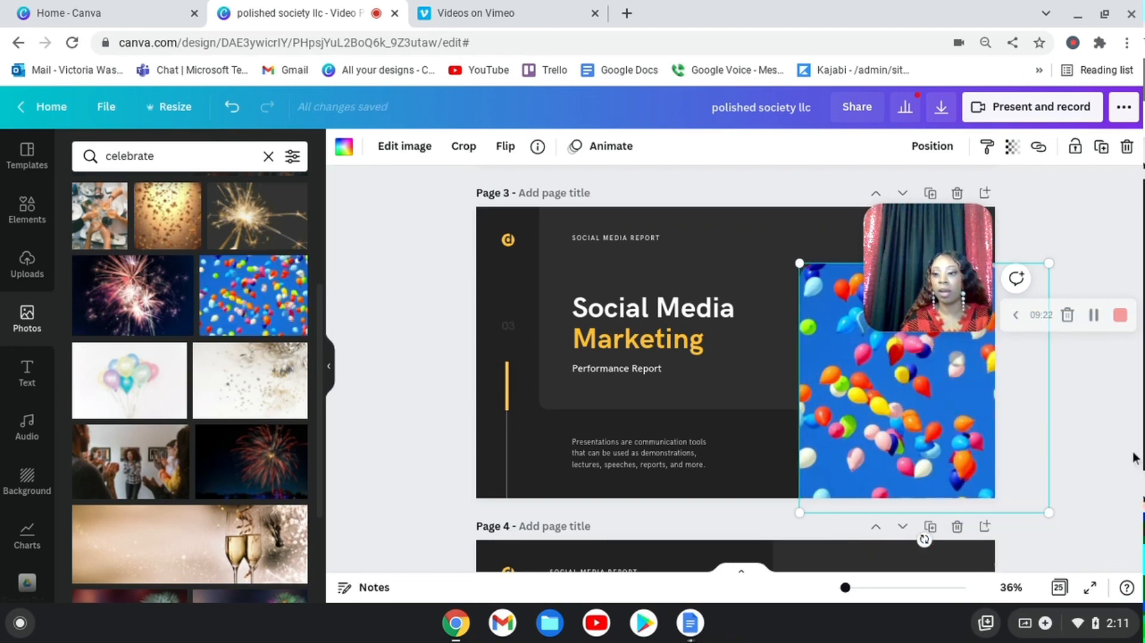
left_click_drag(915, 288, 964, 257)
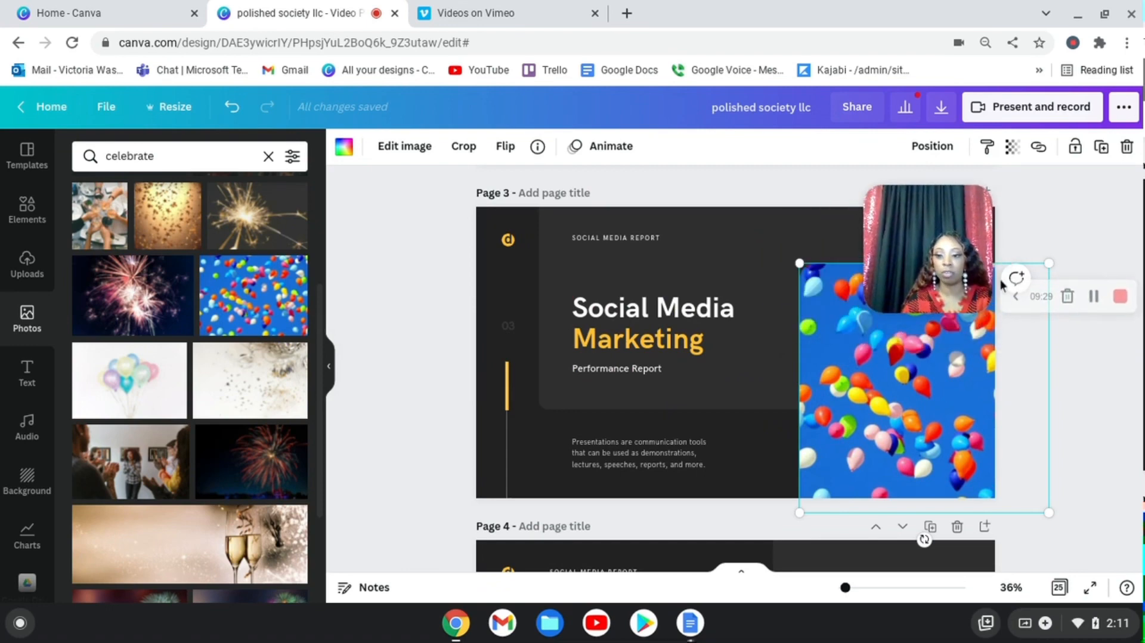
Step: Replace the balloons in the page 3 frame with the wide photo of two champagne glasses
scroll(213, 472, "down", 3)
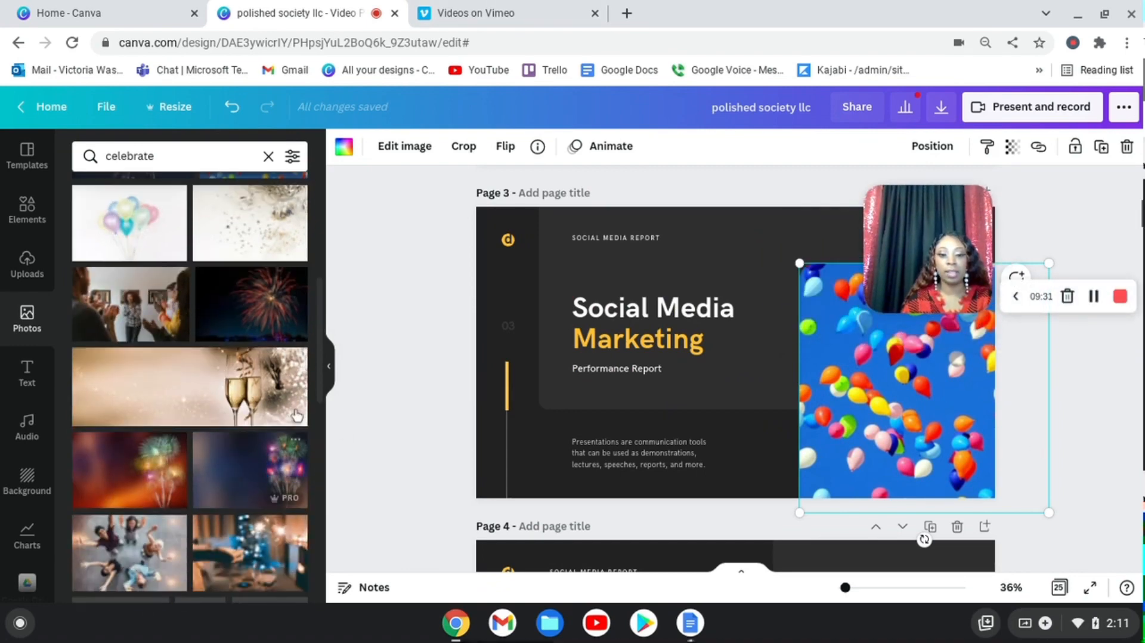
left_click(192, 407)
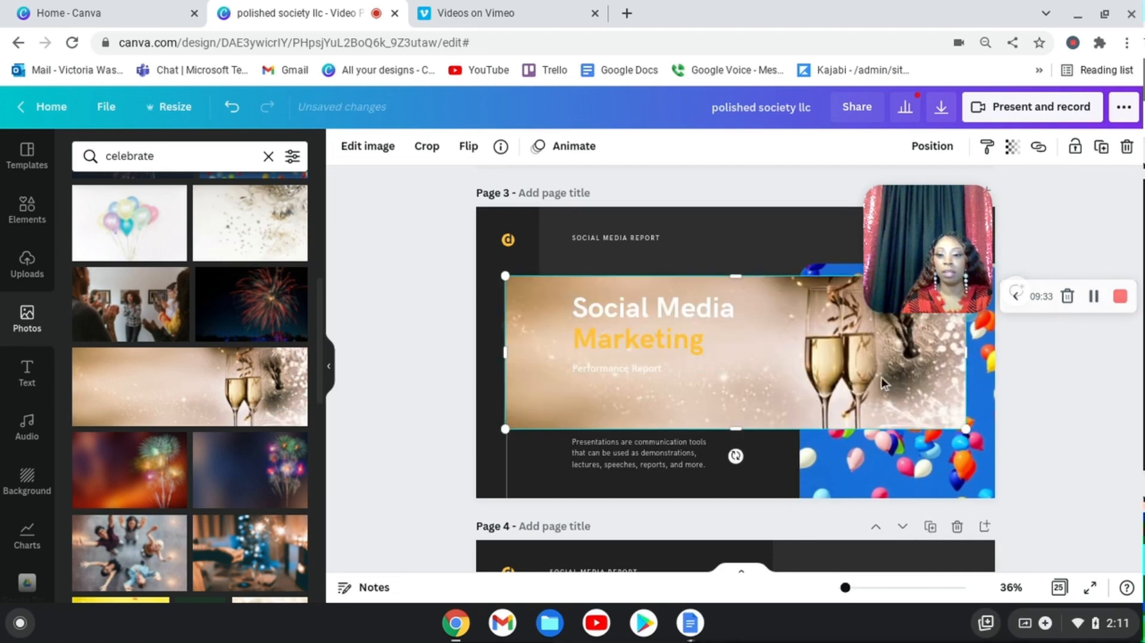
left_click_drag(876, 384, 884, 440)
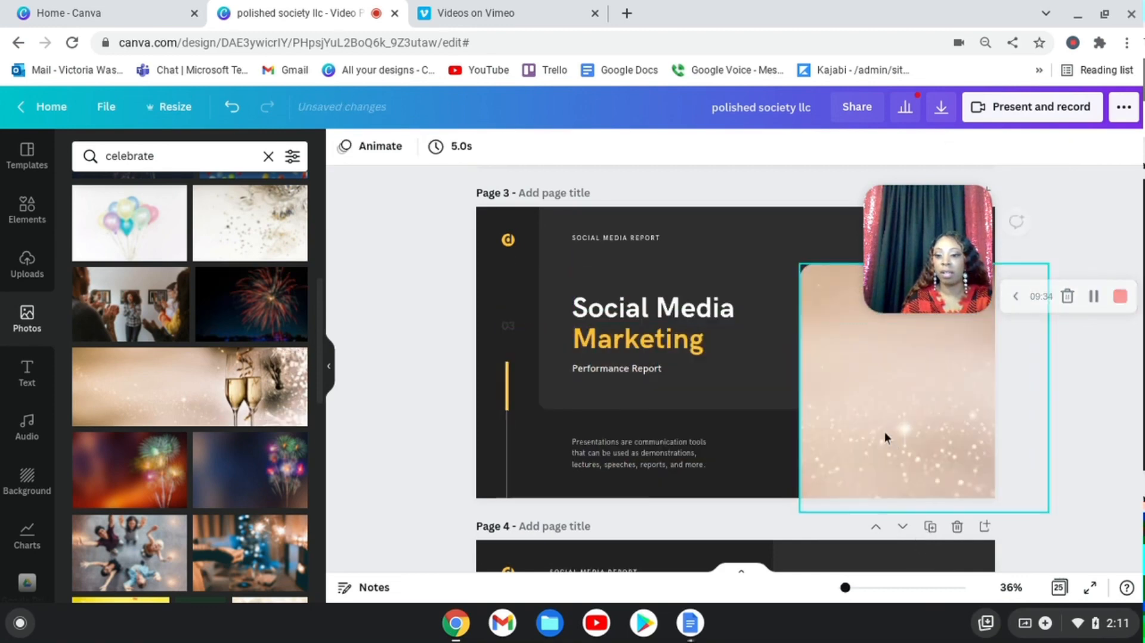
Step: Crop the champagne photo on page 3 by shifting it inside its frame so both glasses show
left_click(330, 374)
left_click_drag(313, 383, 147, 389)
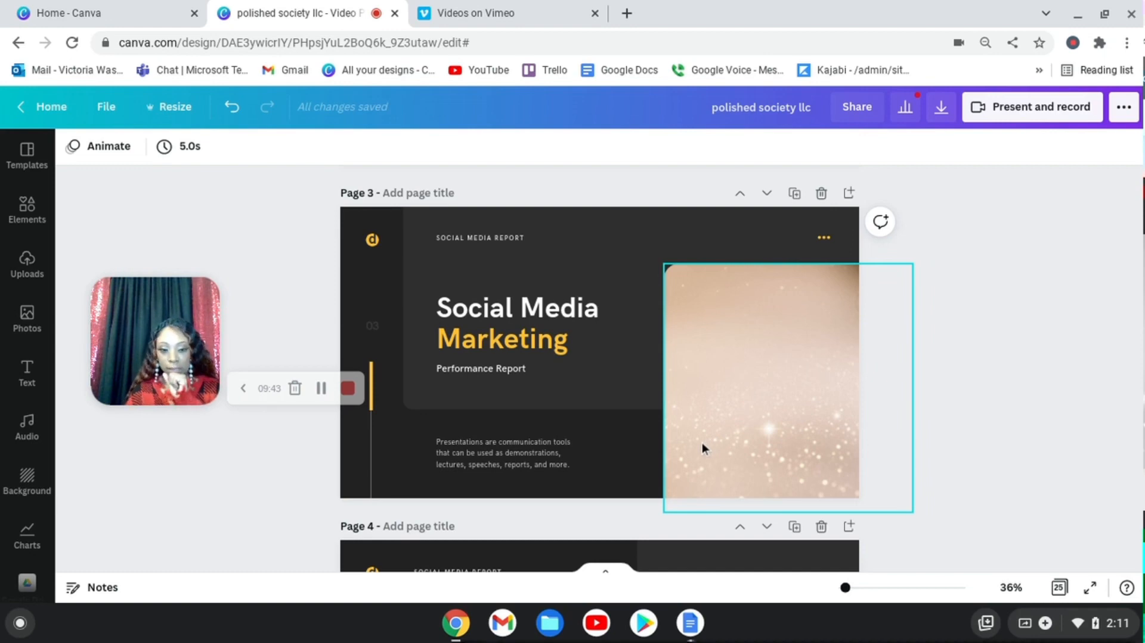
left_click(783, 396)
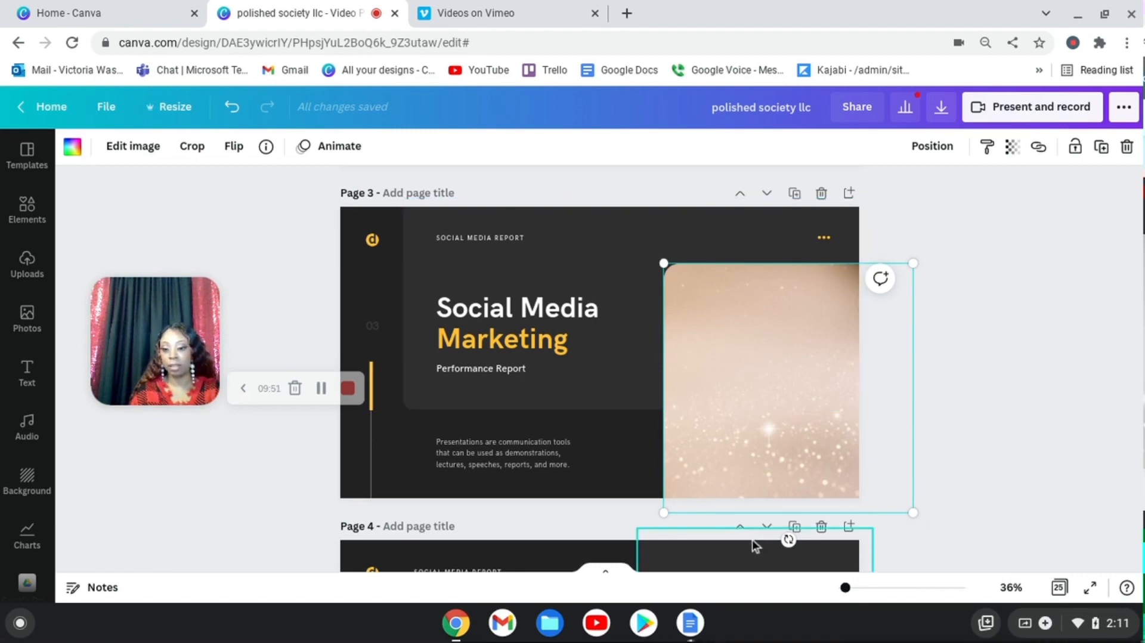
left_click(190, 150)
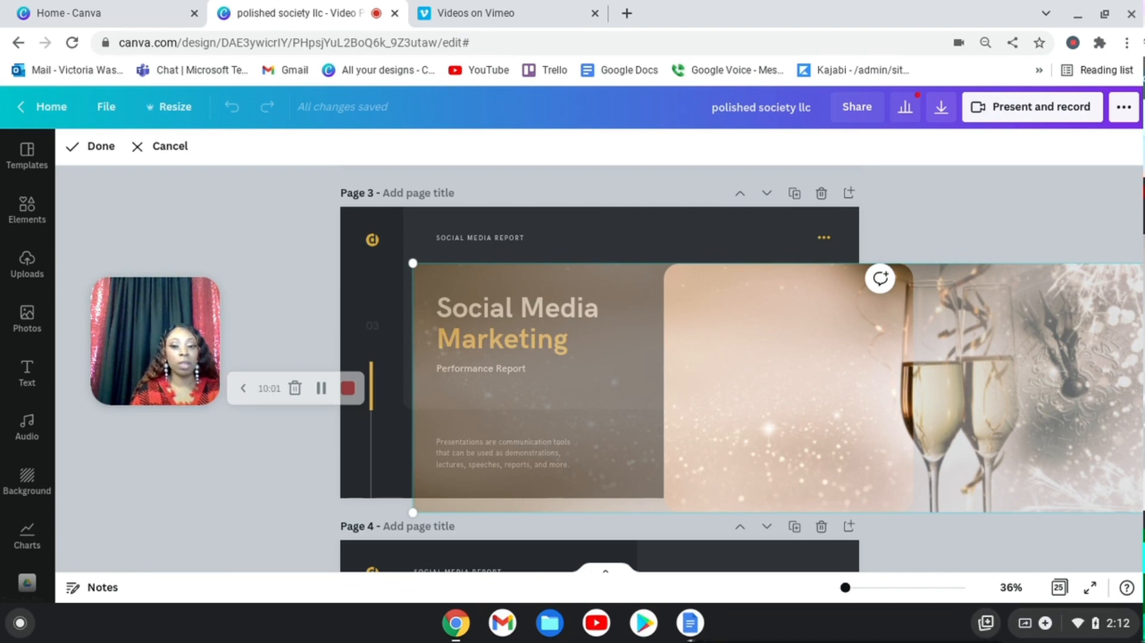
left_click_drag(806, 398, 574, 409)
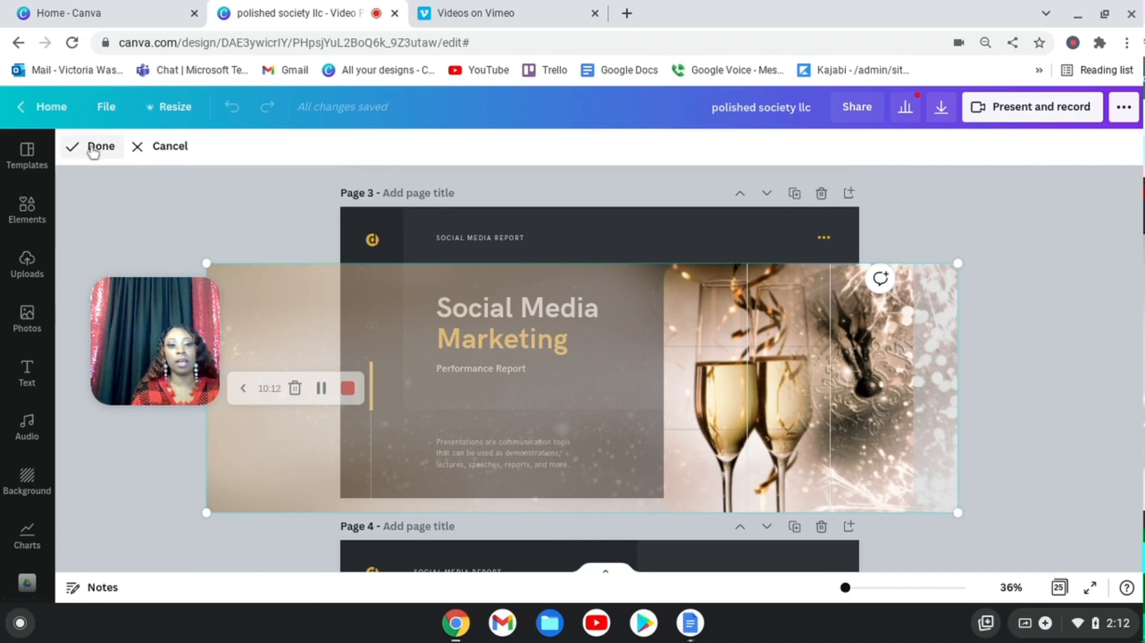
left_click(953, 237)
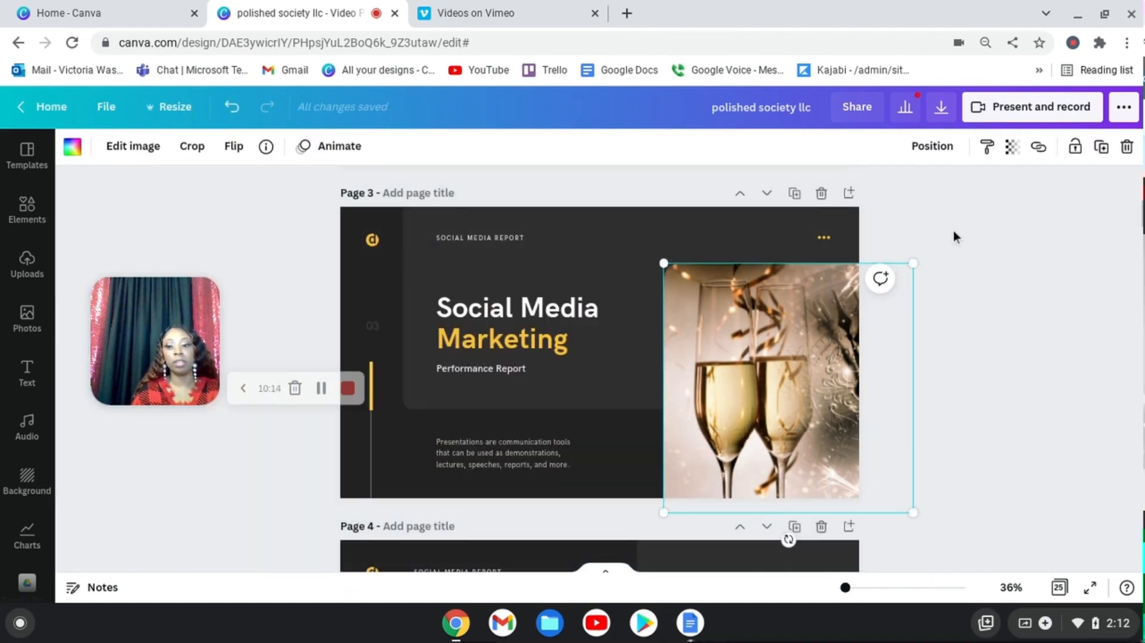
left_click(1111, 361)
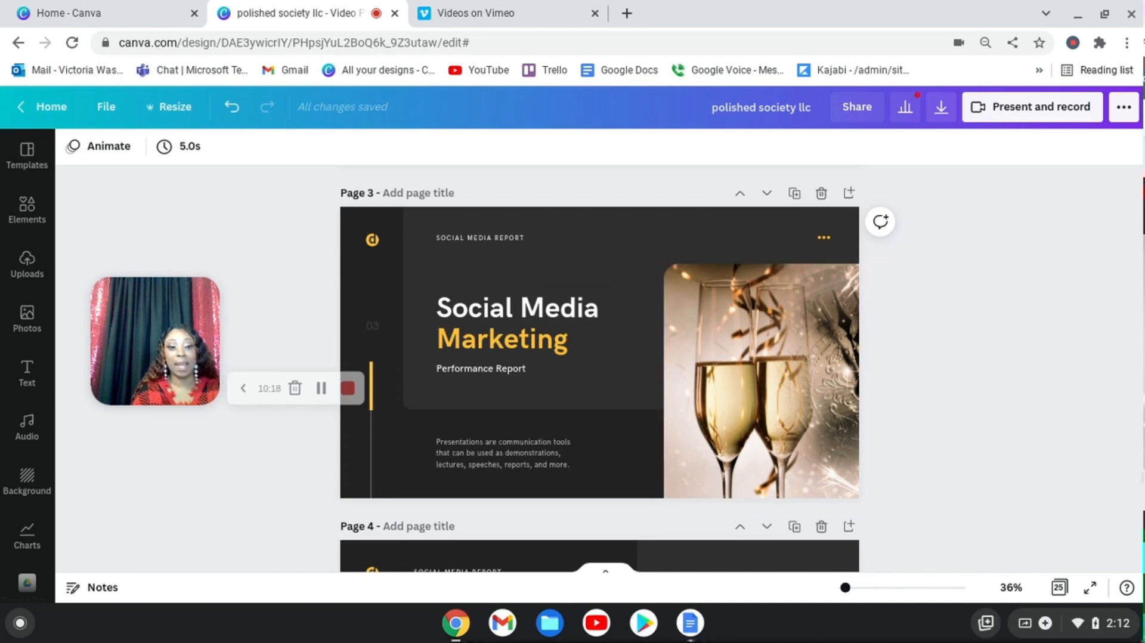
Step: Browse the available fonts for the small description paragraph on page 3
scroll(834, 358, "down", 1)
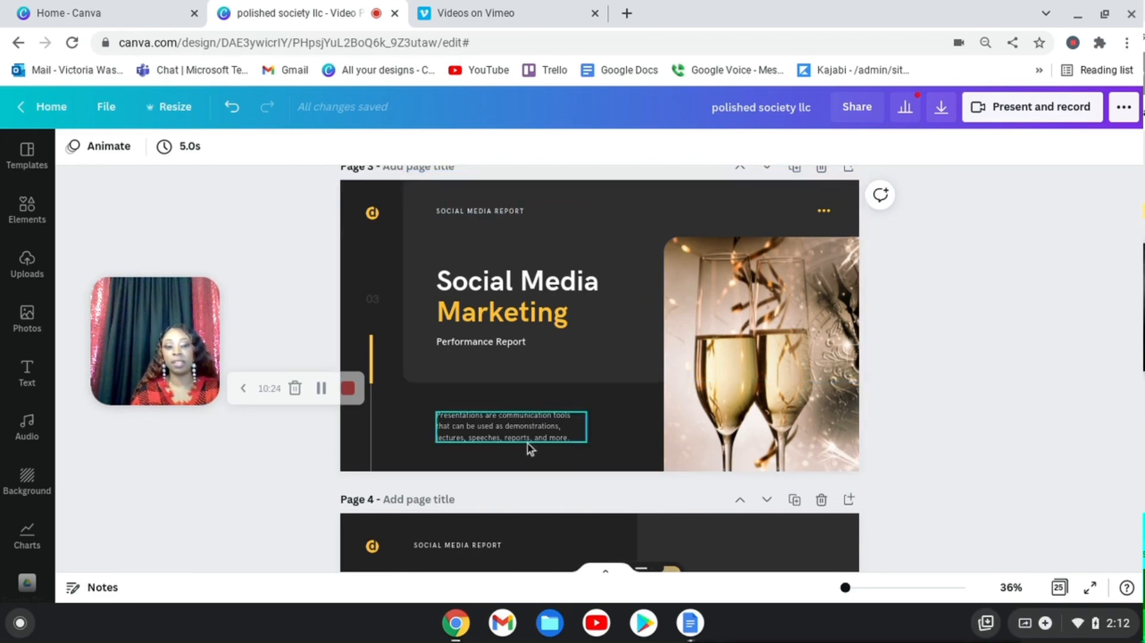
left_click(492, 440)
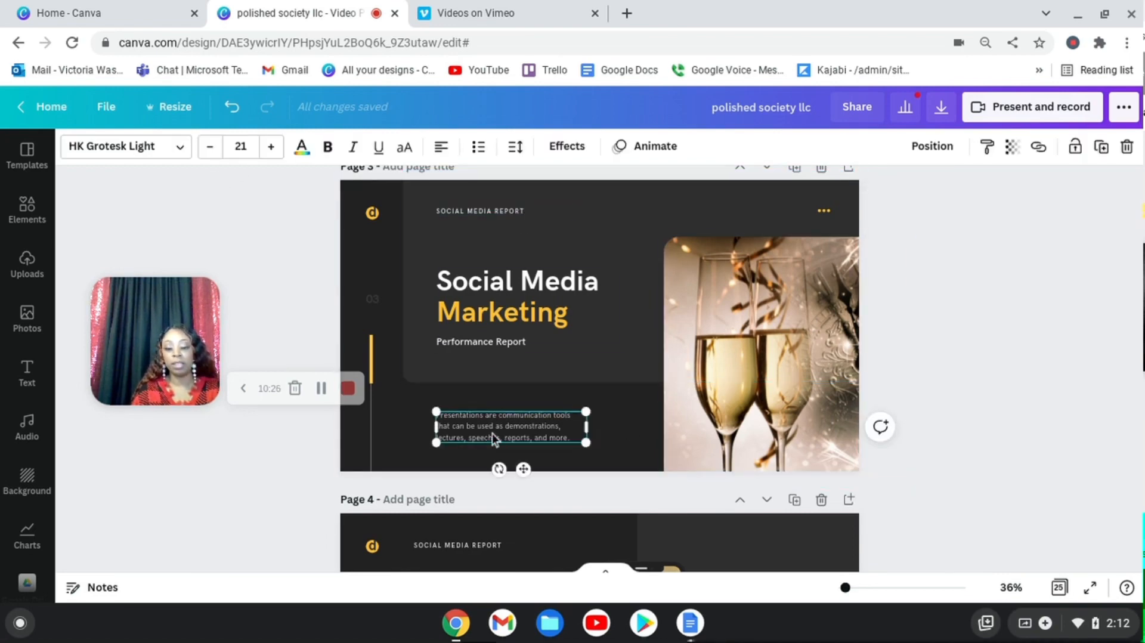
left_click(80, 149)
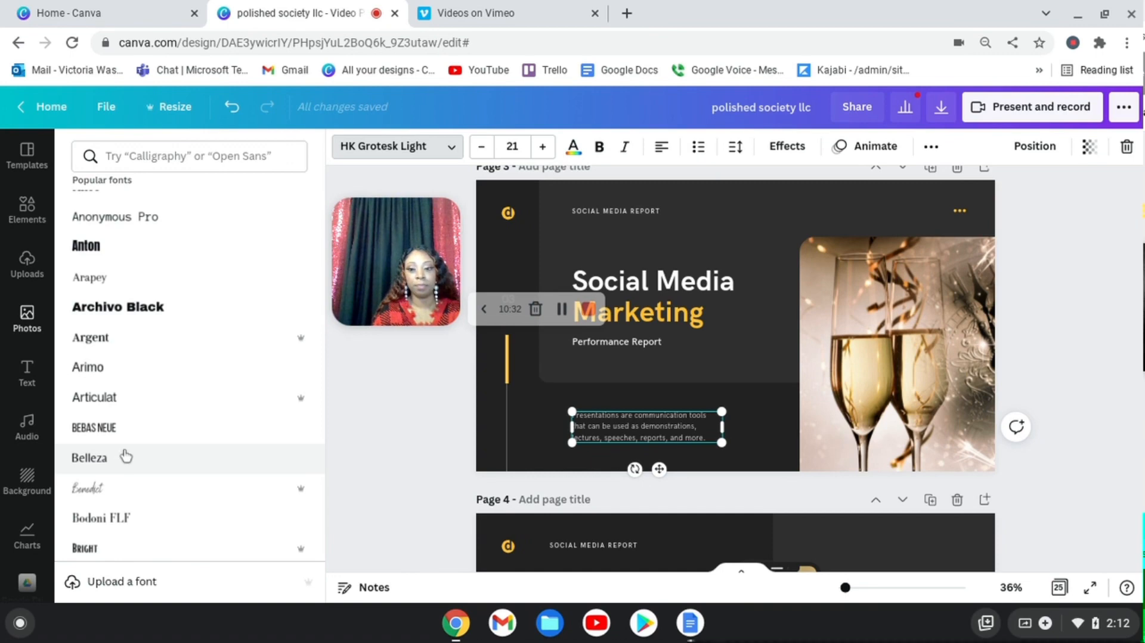
scroll(761, 459, "down", 5)
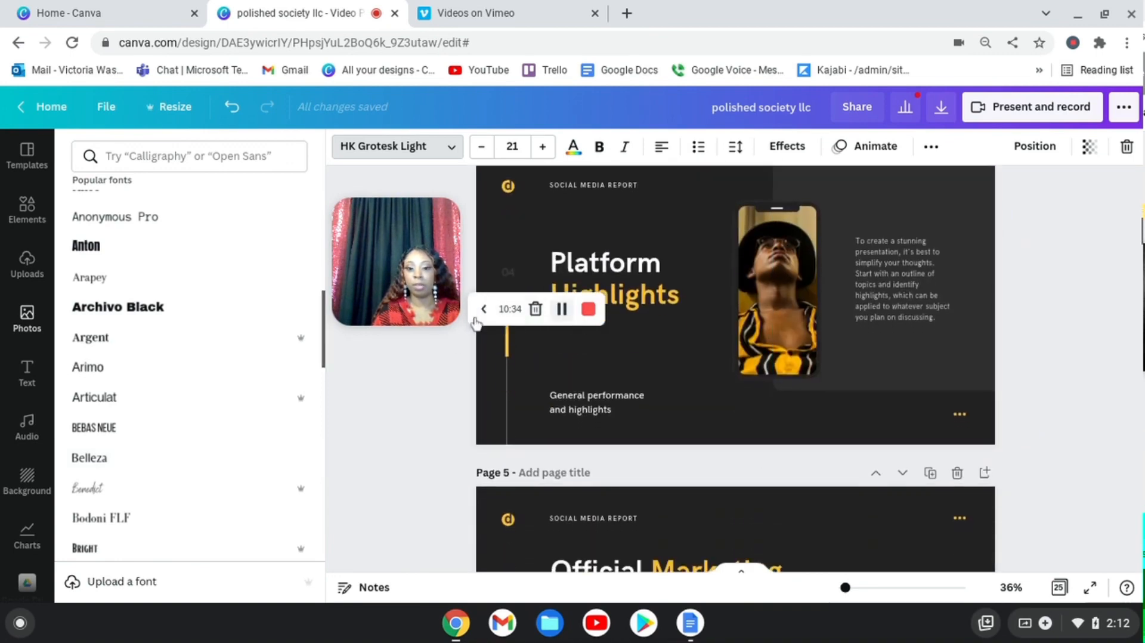
left_click(376, 409)
left_click_drag(393, 277, 149, 385)
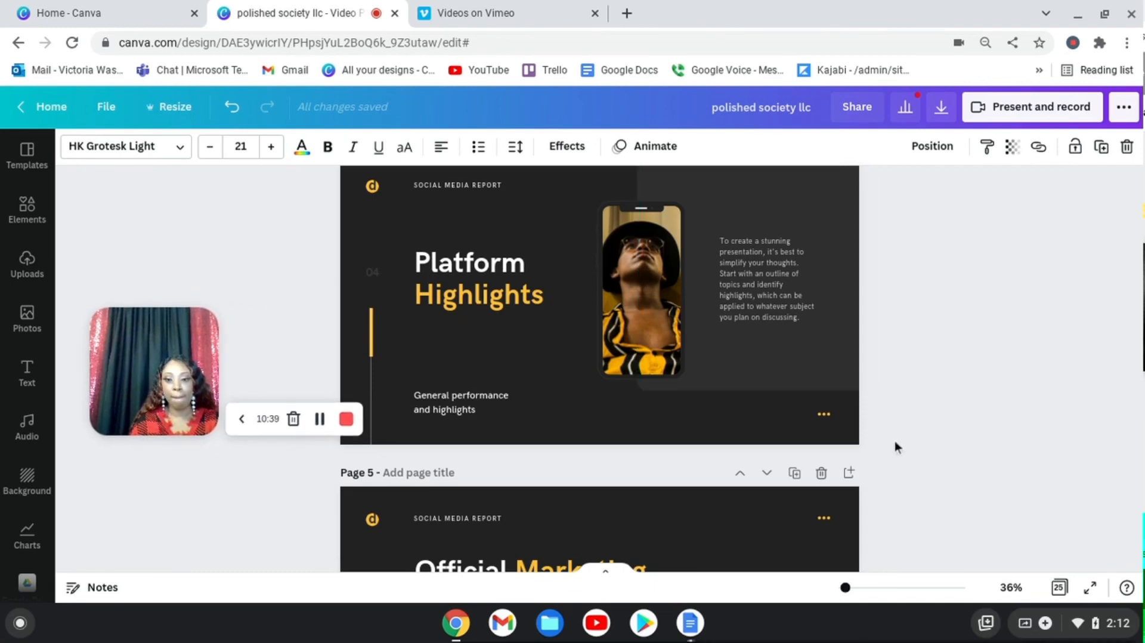
Step: Look through the following template pages and open the data table of the stacked bar chart on page 8
scroll(642, 304, "down", 5)
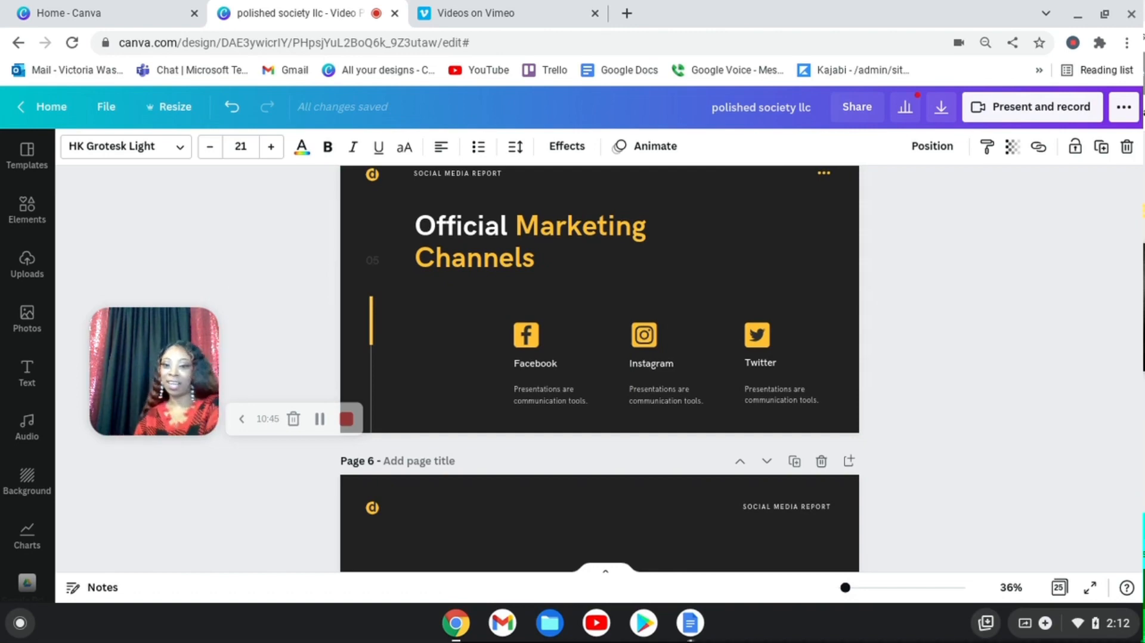
scroll(596, 251, "down", 1)
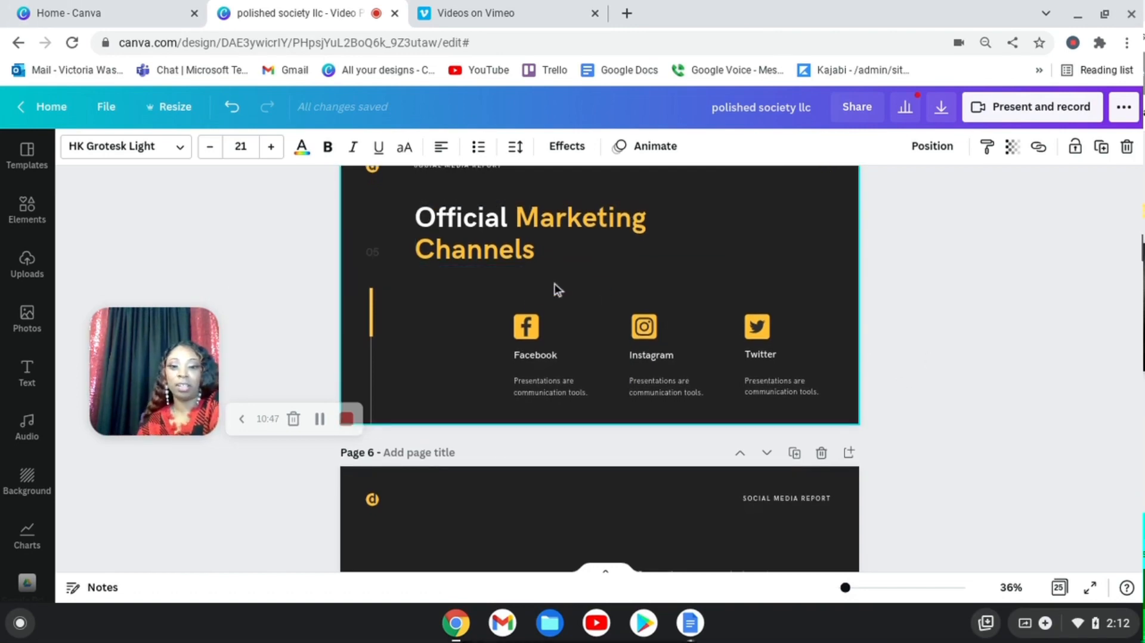
scroll(561, 395, "down", 3)
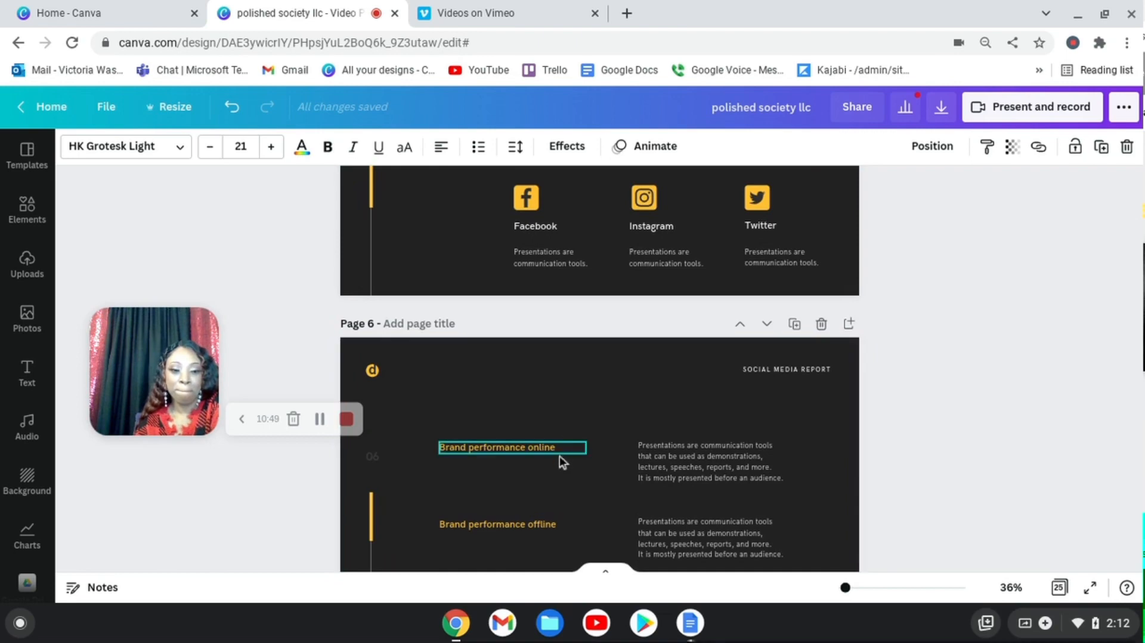
scroll(559, 466, "down", 10)
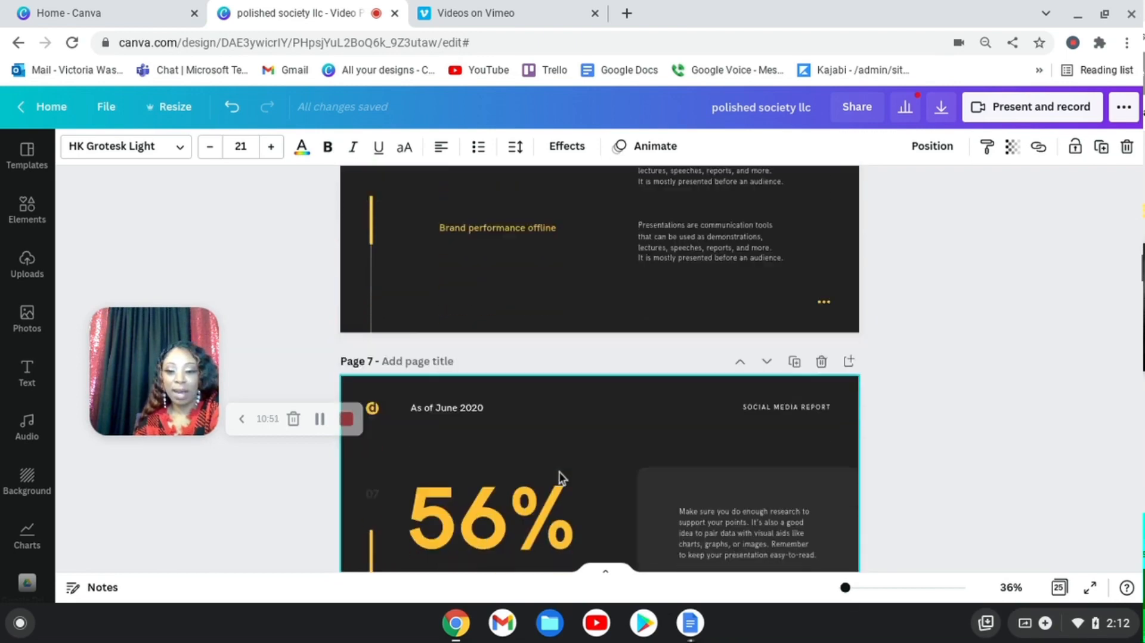
scroll(574, 462, "down", 15)
scroll(585, 455, "up", 7)
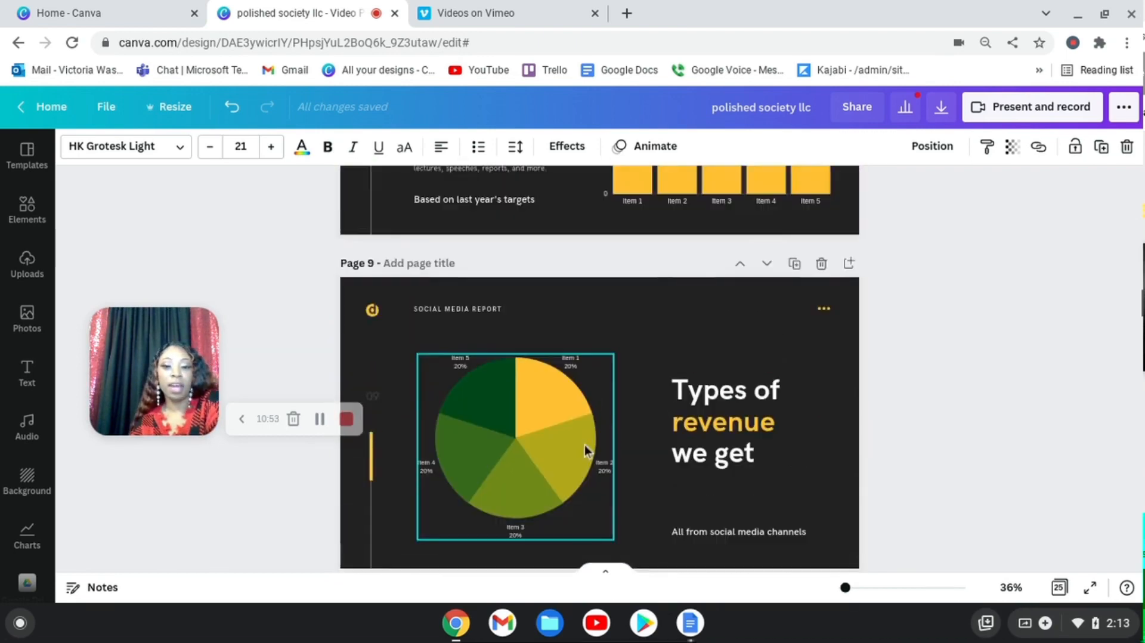
left_click(758, 355)
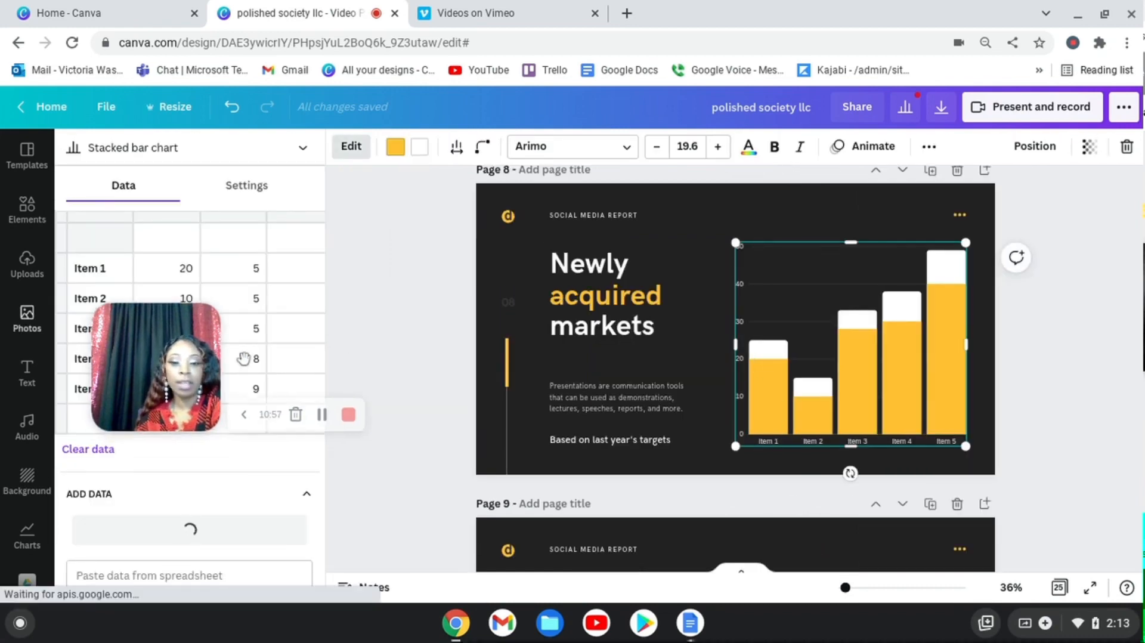
left_click_drag(153, 369, 448, 276)
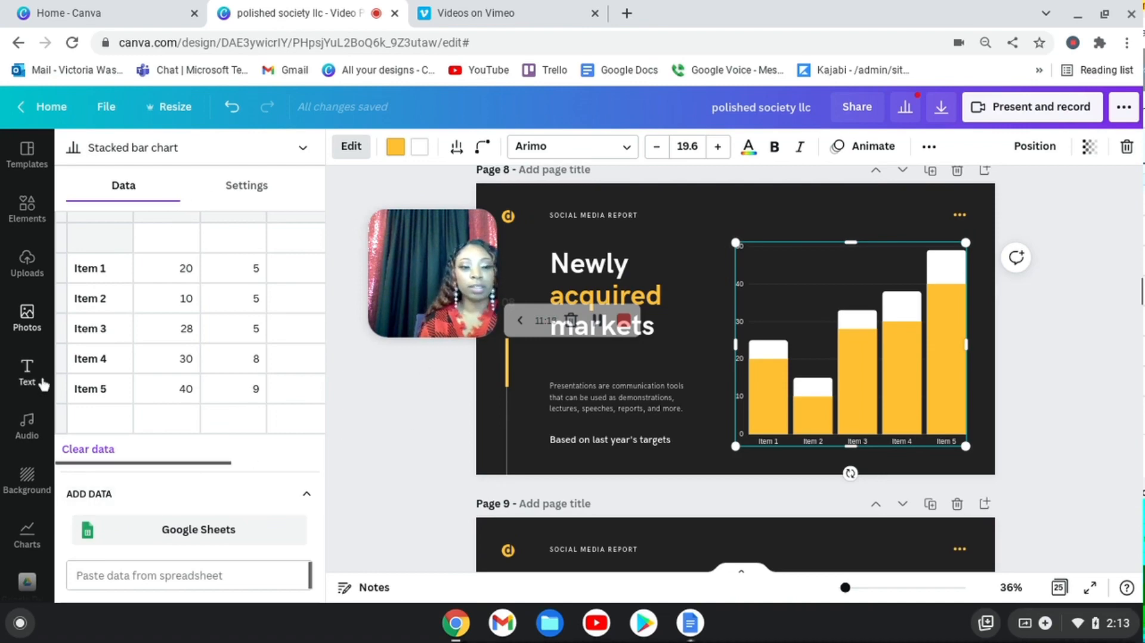
Step: Display the additional Canva apps and content sources that can be added to the design
scroll(27, 384, "down", 3)
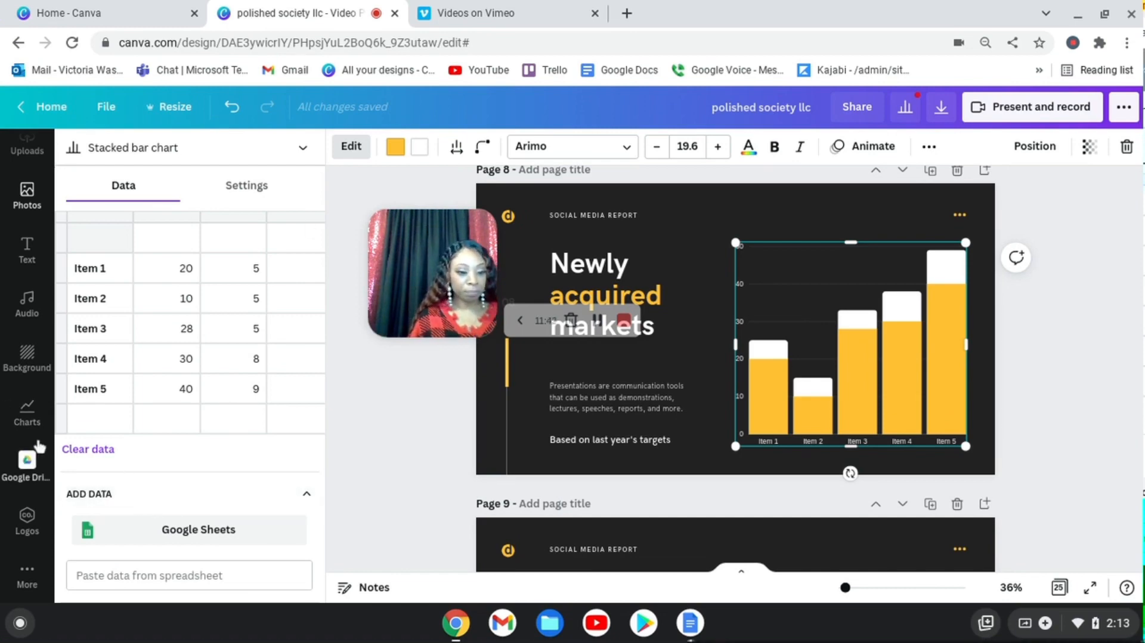
left_click(27, 576)
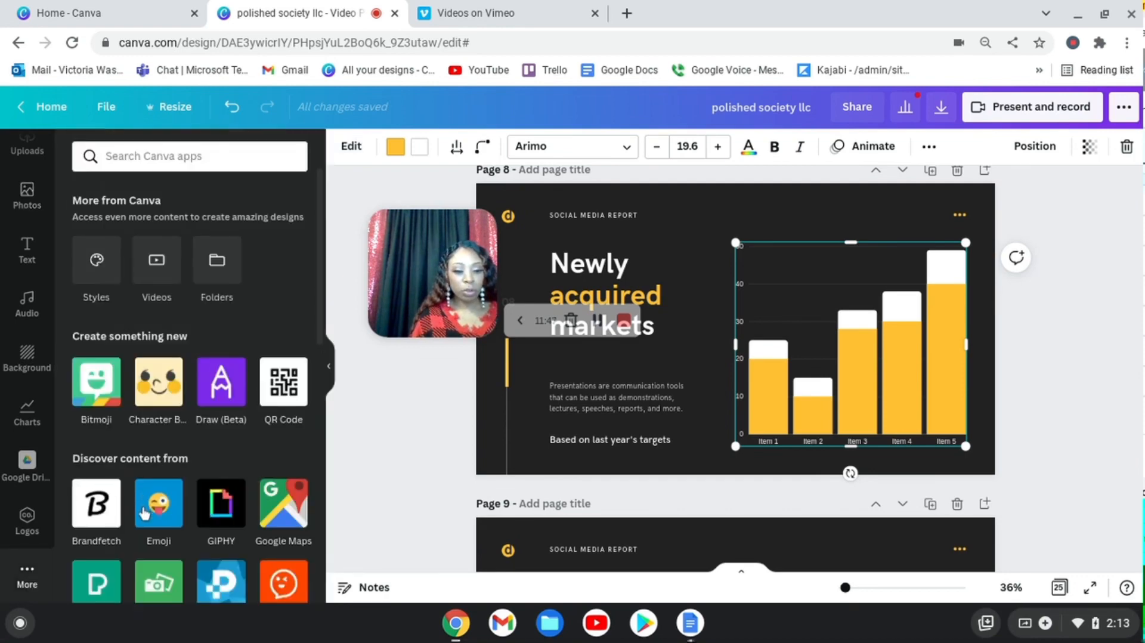
Step: Look through the available Canva apps and media import sources, and hide the apps list to enlarge the canvas
scroll(194, 444, "down", 2)
scroll(194, 453, "down", 7)
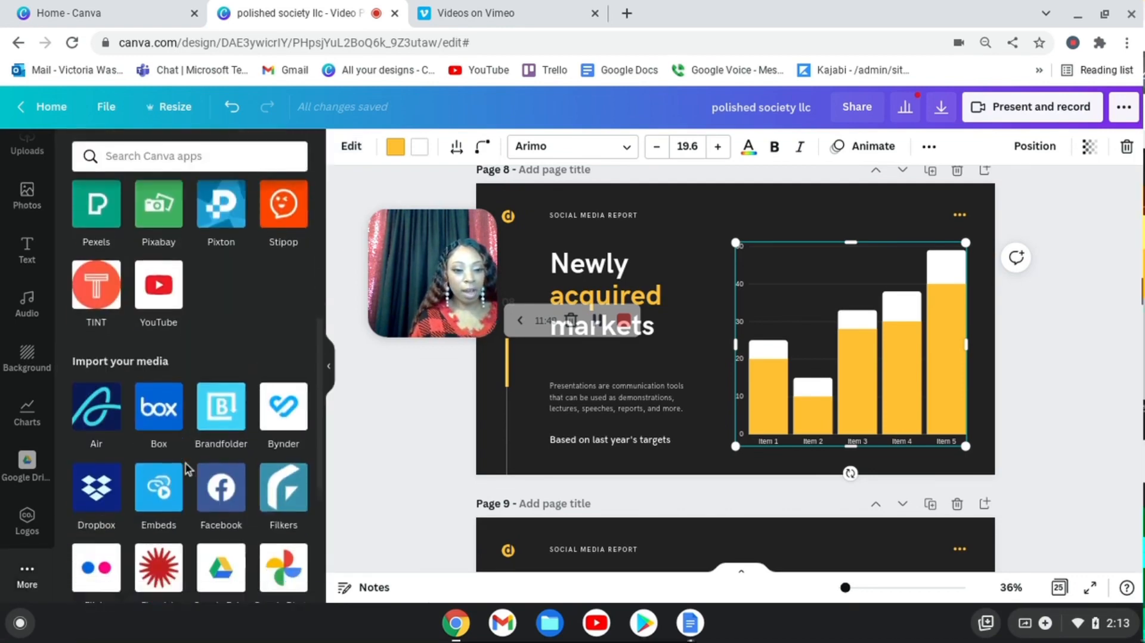
left_click(383, 447)
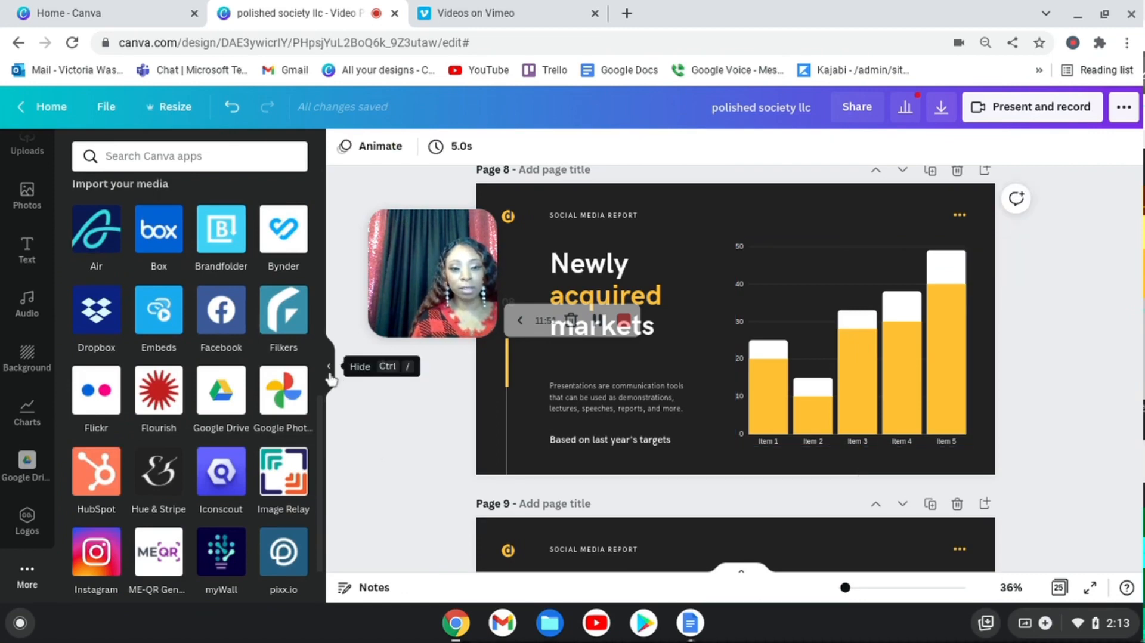
left_click(329, 369)
left_click_drag(442, 257, 143, 222)
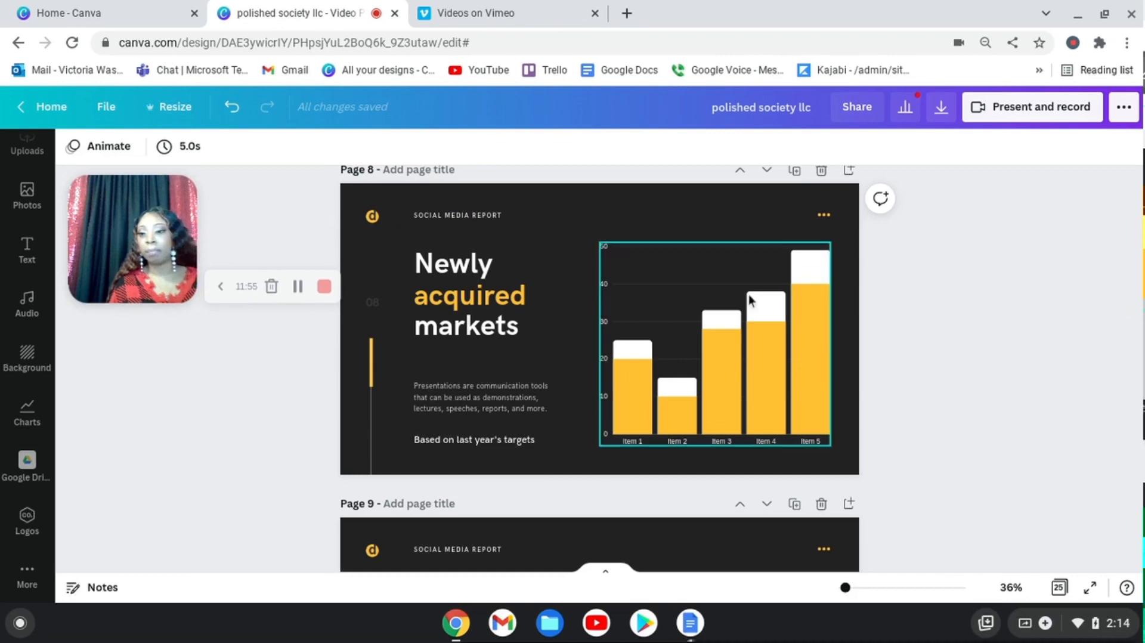
Step: Look through the template pages from the bar chart on page 8 to the Automated Customer Service page 15
scroll(638, 397, "down", 3)
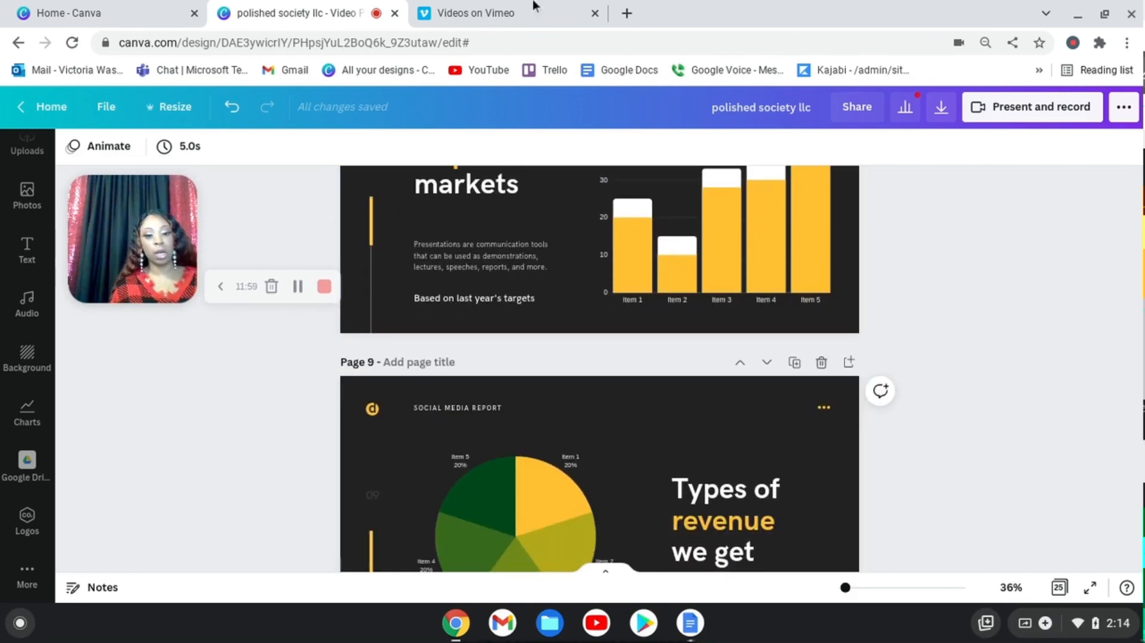
scroll(921, 560, "down", 4)
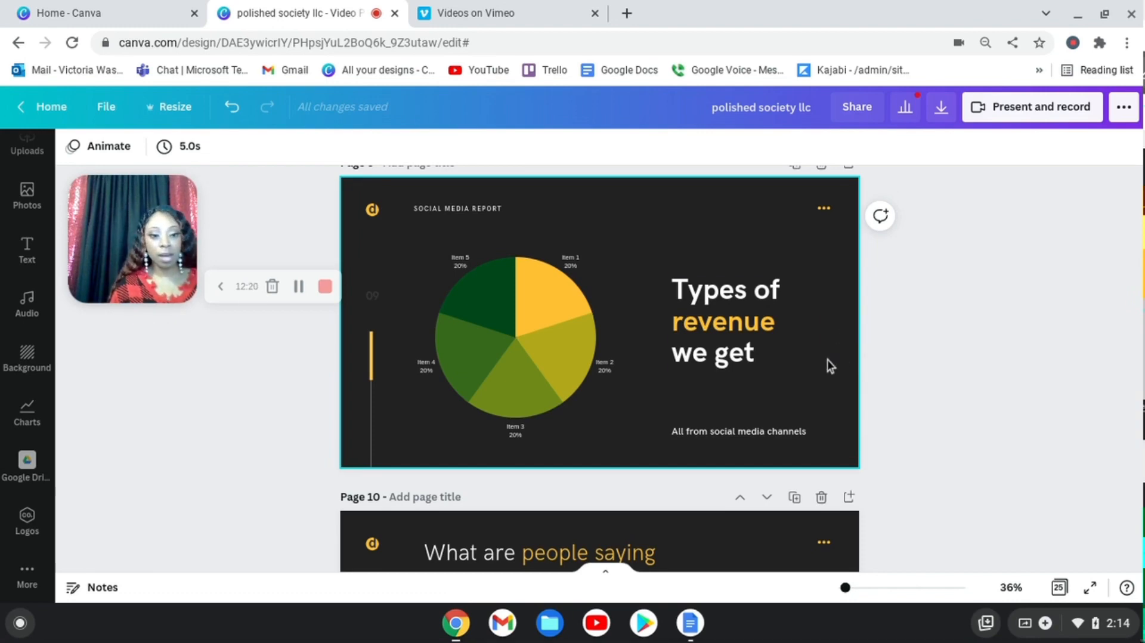
scroll(825, 364, "down", 15)
scroll(819, 390, "down", 10)
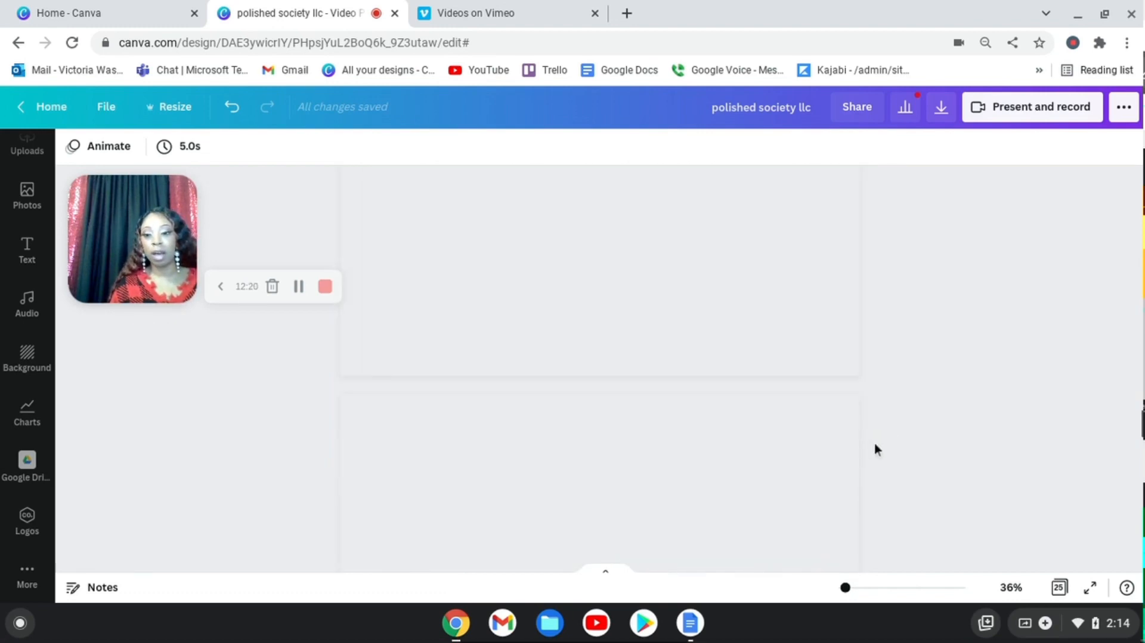
scroll(828, 404, "up", 3)
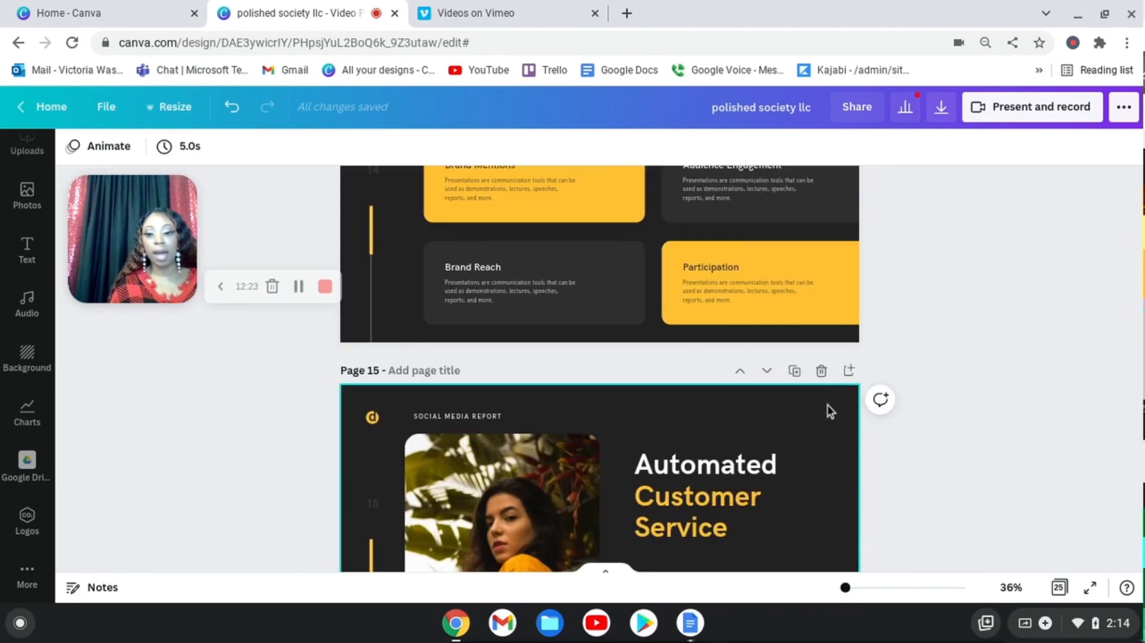
scroll(761, 439, "up", 4)
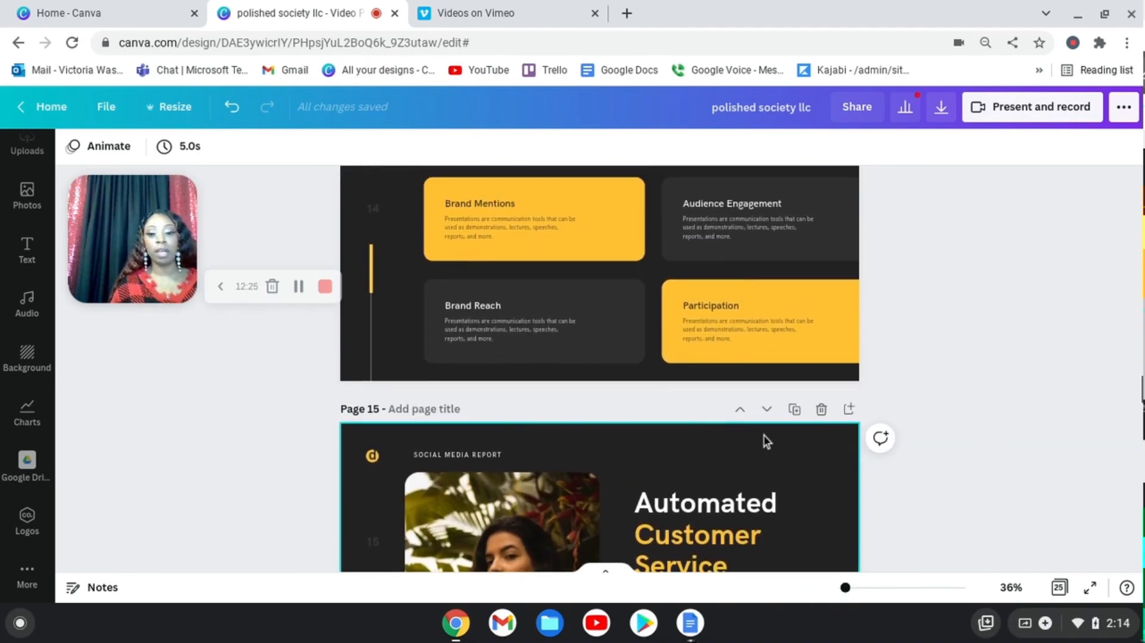
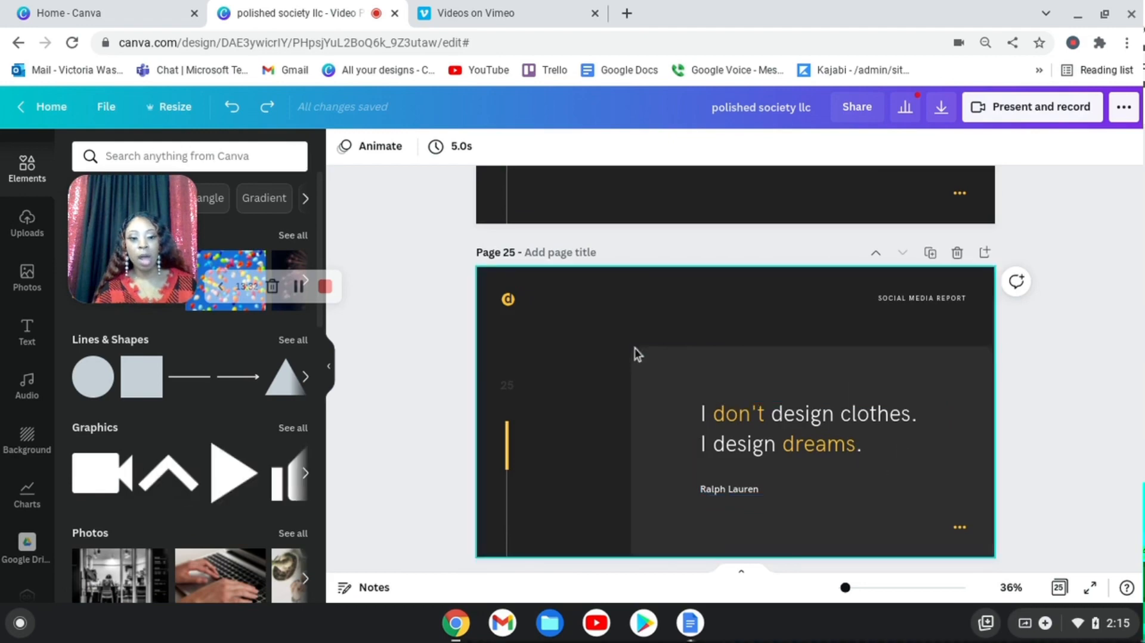
Step: Search the elements library for graphics and add the three gold upward arrows to page 25
scroll(361, 203, "up", 1)
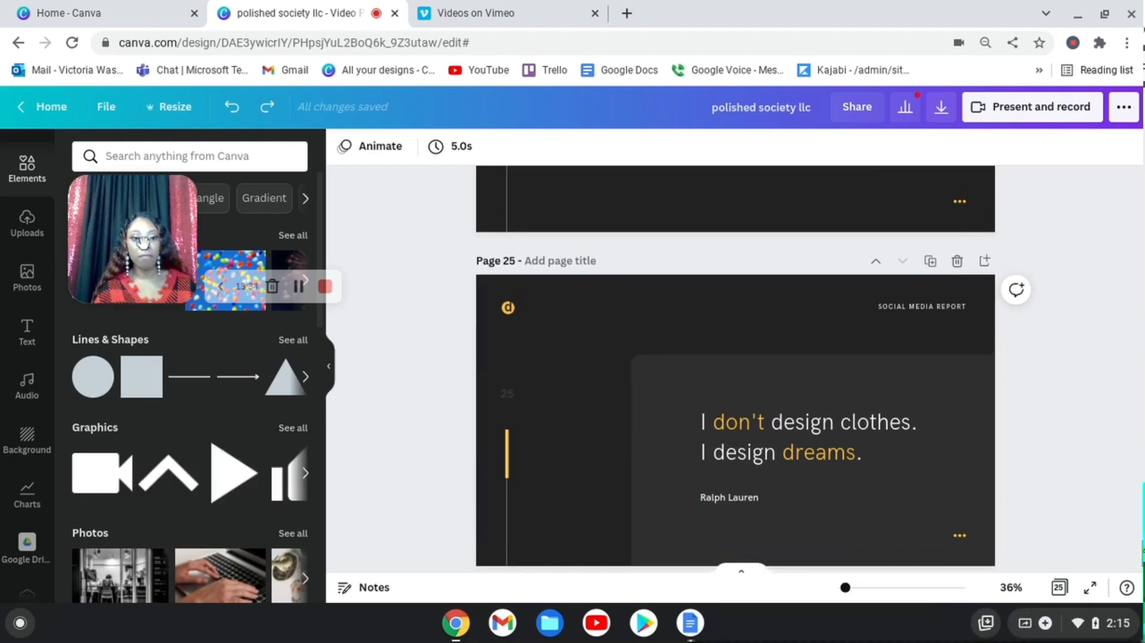
left_click_drag(143, 241, 939, 256)
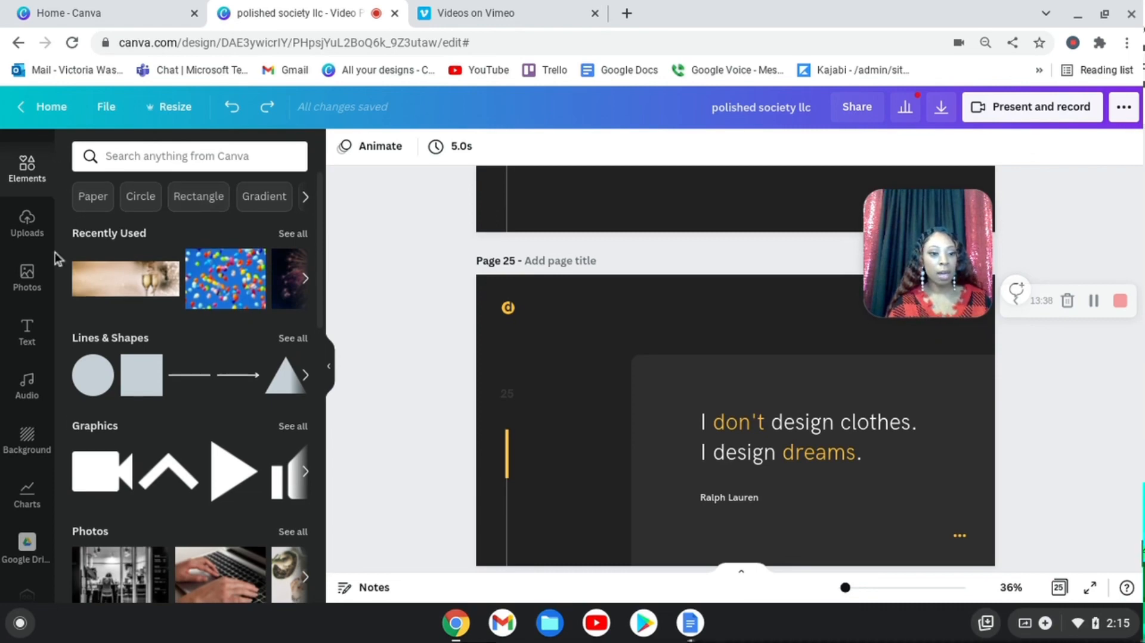
scroll(60, 298, "down", 1)
scroll(24, 430, "up", 2)
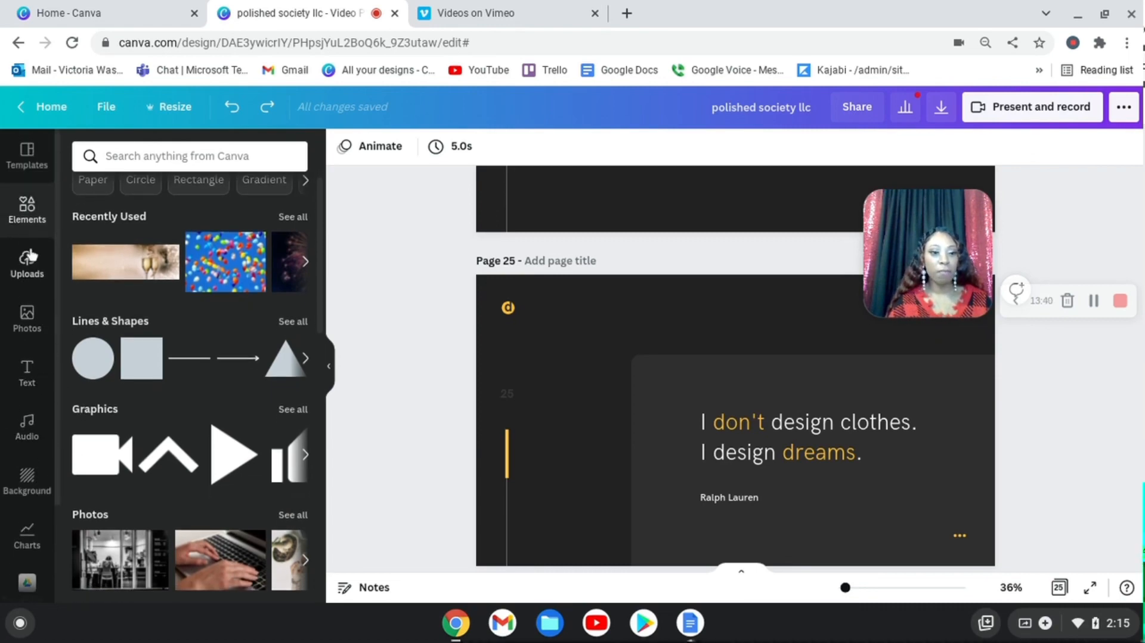
left_click(220, 158)
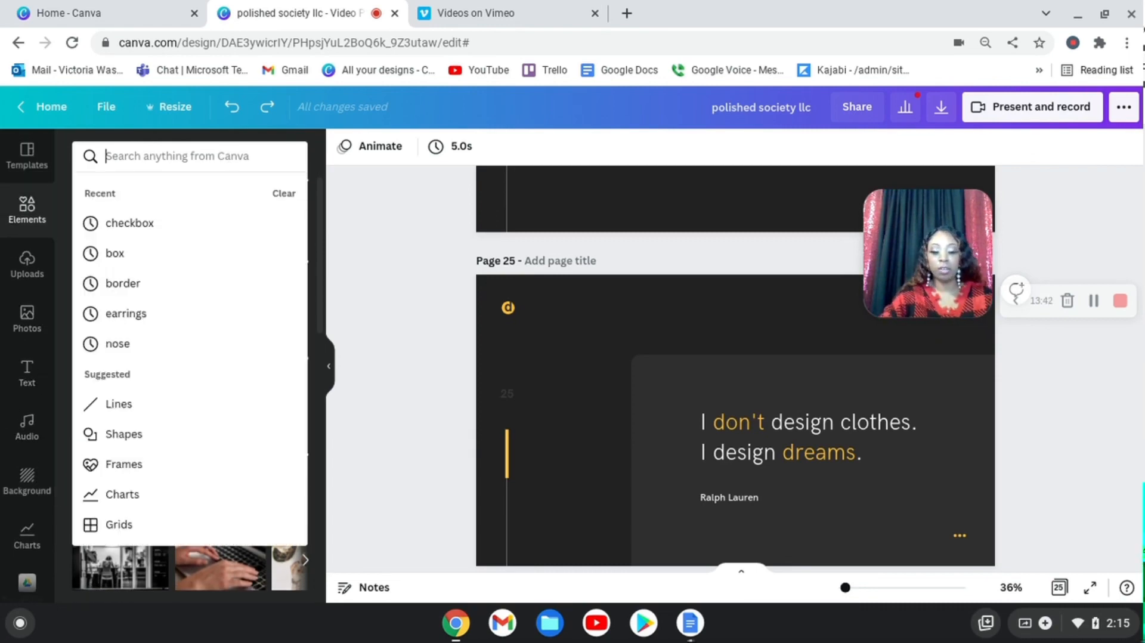
type("grphic")
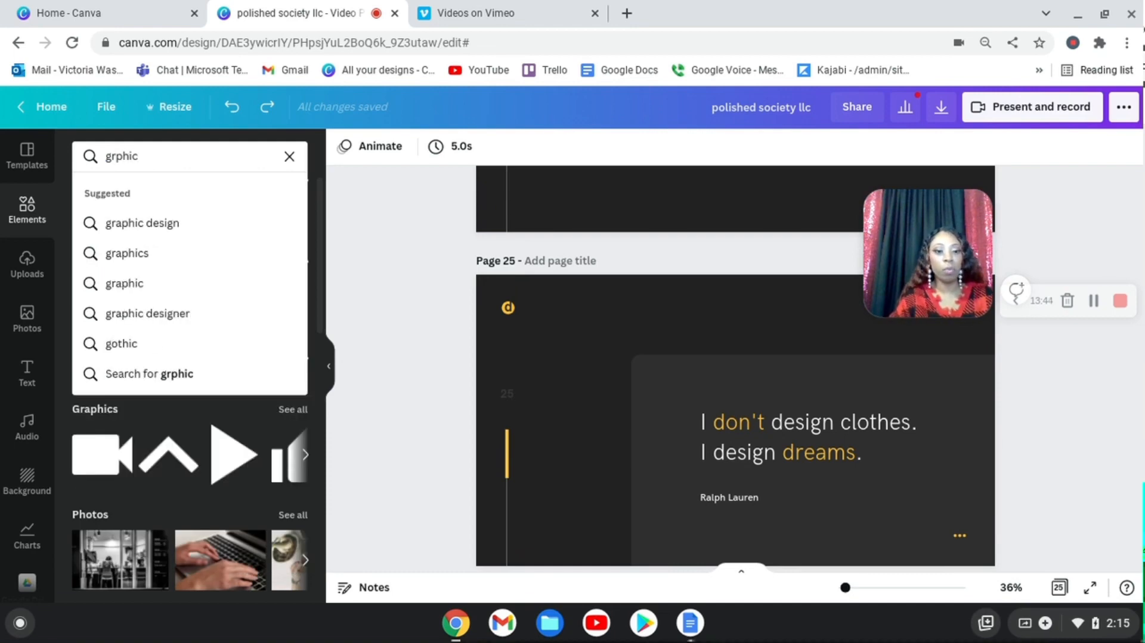
key("Down")
key("Down")
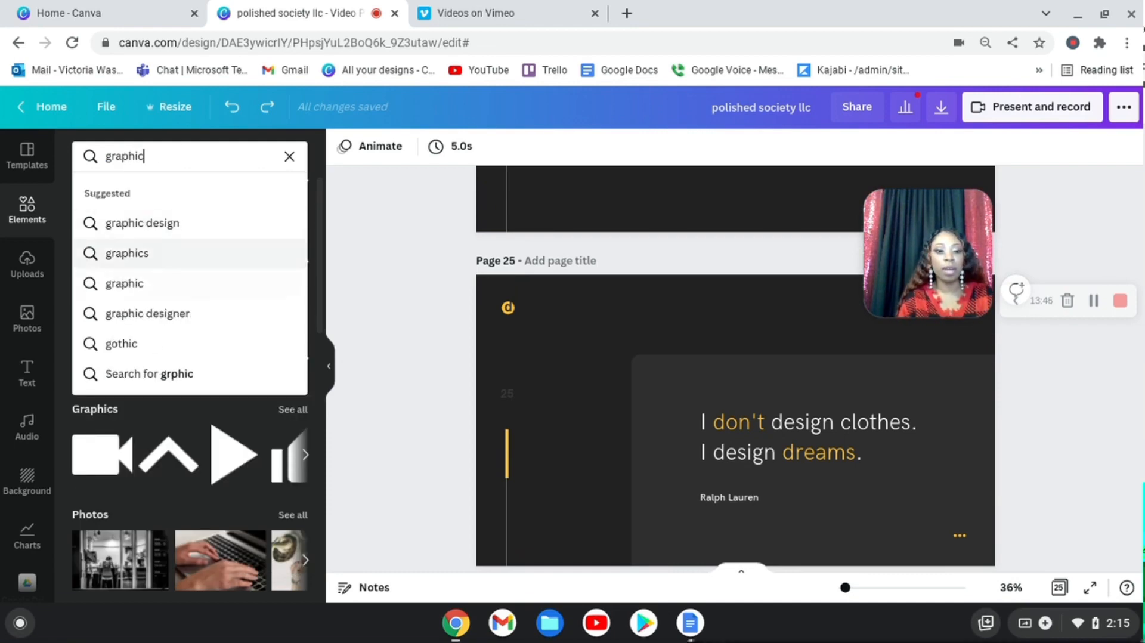
key("Return")
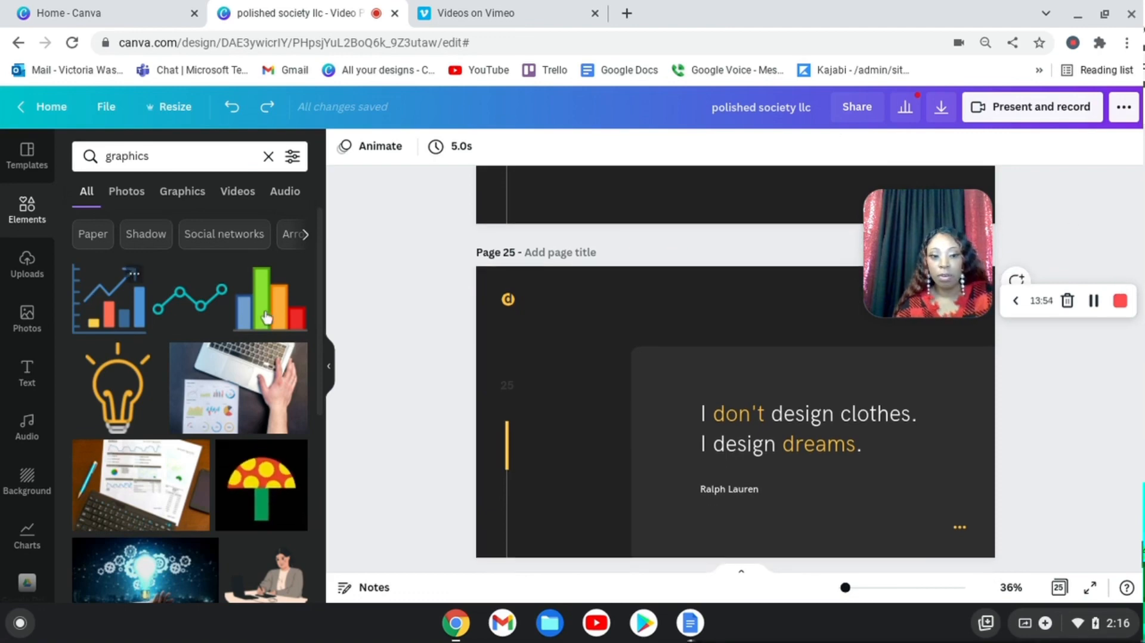
scroll(266, 317, "down", 6)
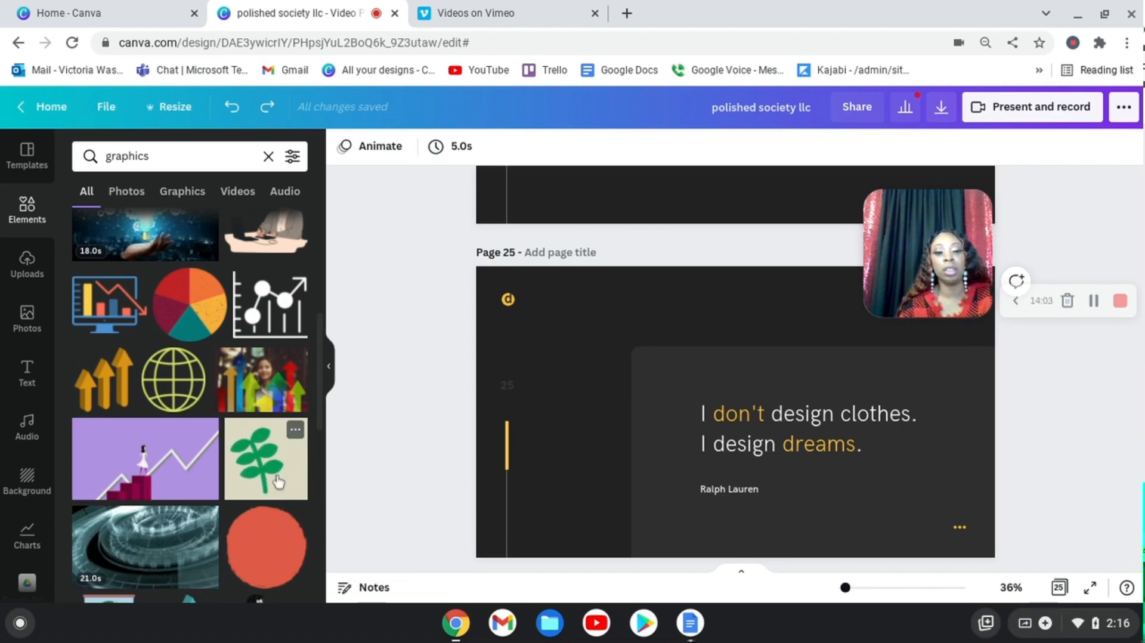
left_click(123, 397)
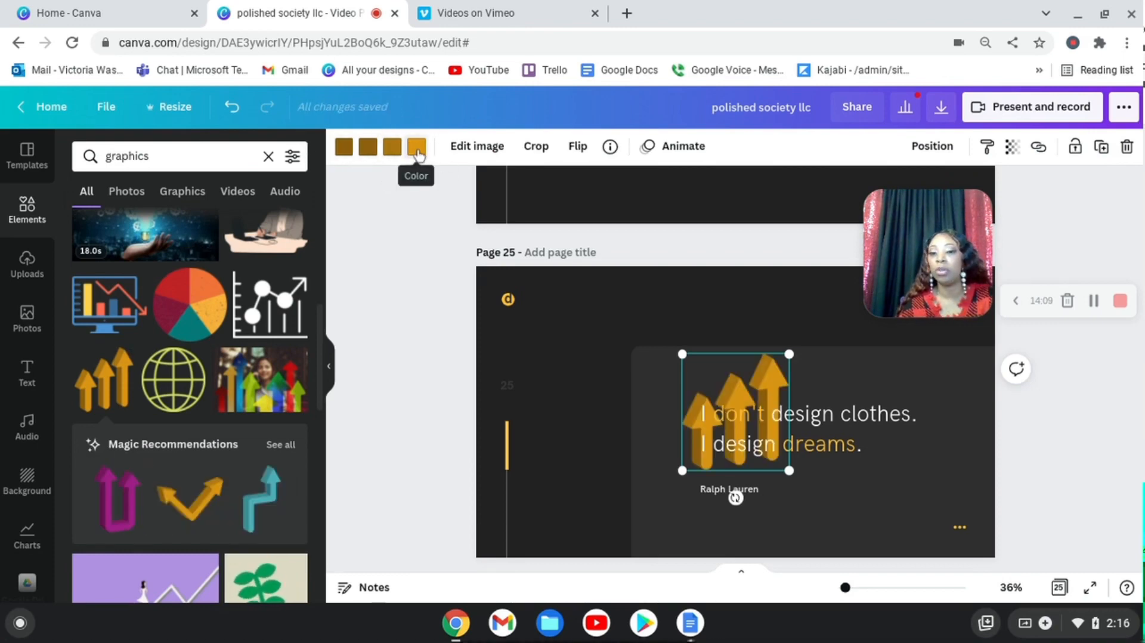
Step: Recolor the front faces of the three arrows with the red from the Polished Society brand palette
left_click(417, 149)
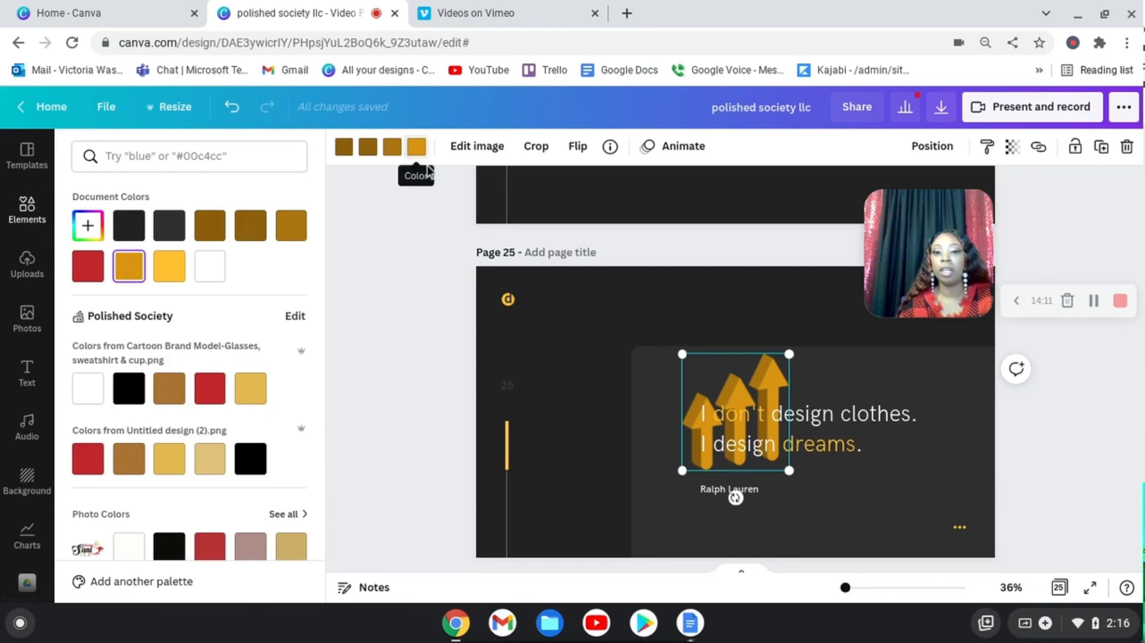
left_click(208, 399)
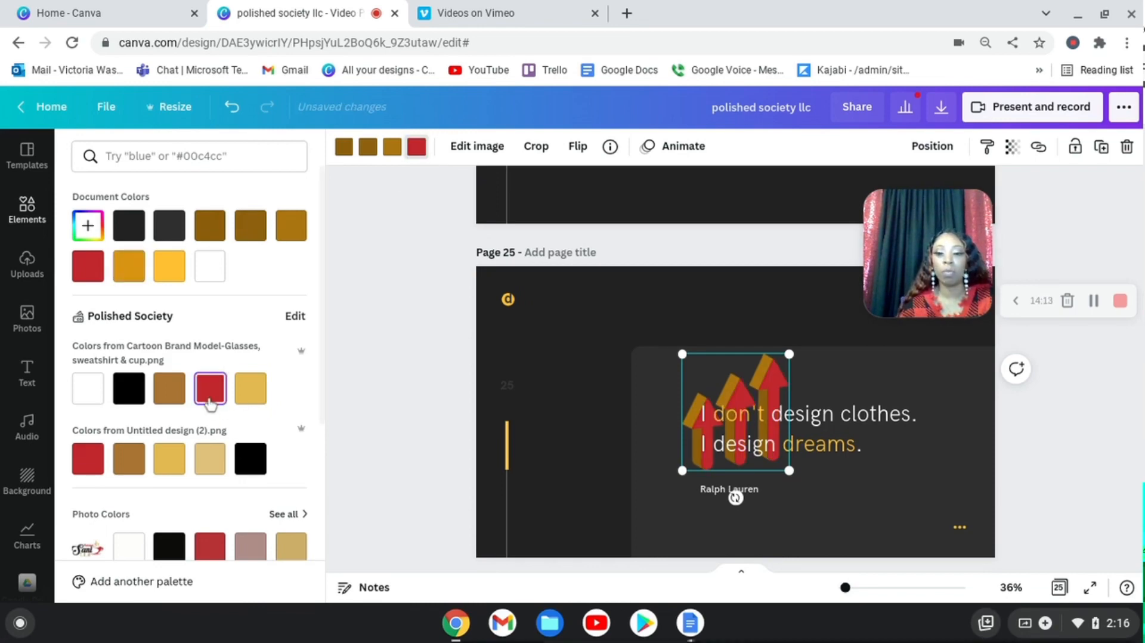
left_click(409, 397)
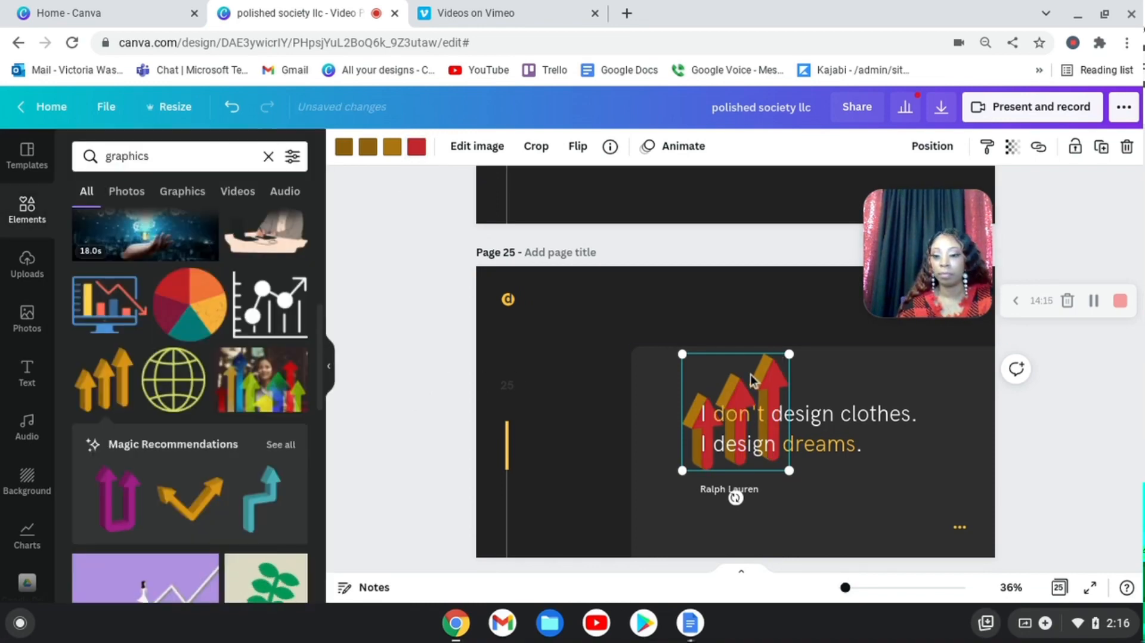
Step: Move the arrow graphic off the quote into the upper-left corner of page 25, next to the small round logo
left_click_drag(753, 379, 590, 365)
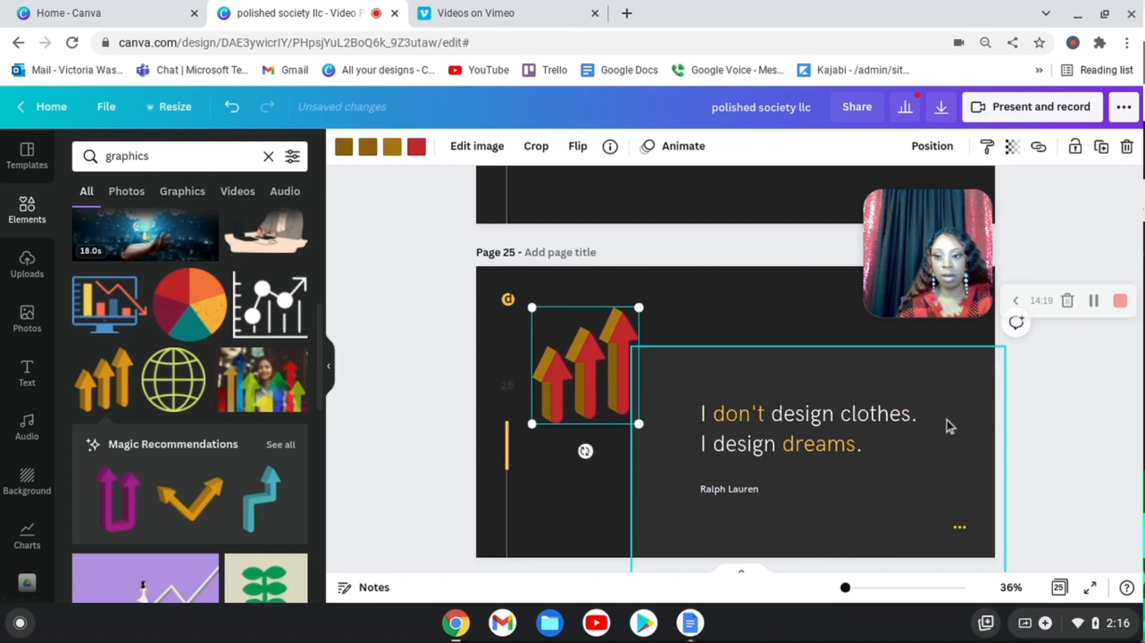
scroll(244, 453, "down", 4)
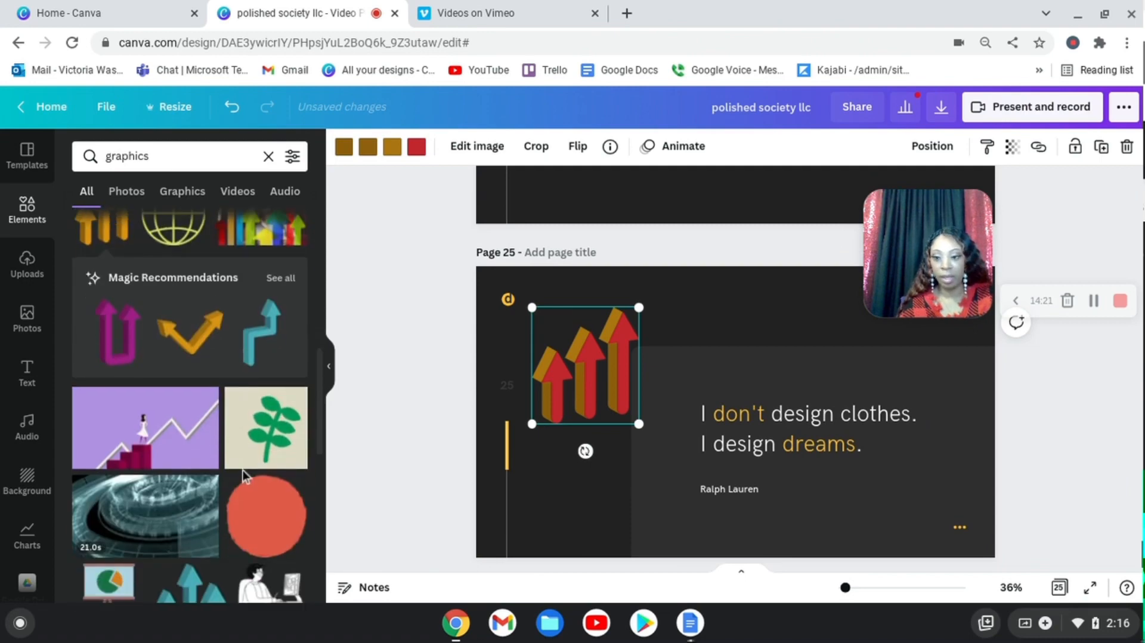
scroll(242, 470, "down", 2)
scroll(246, 513, "down", 5)
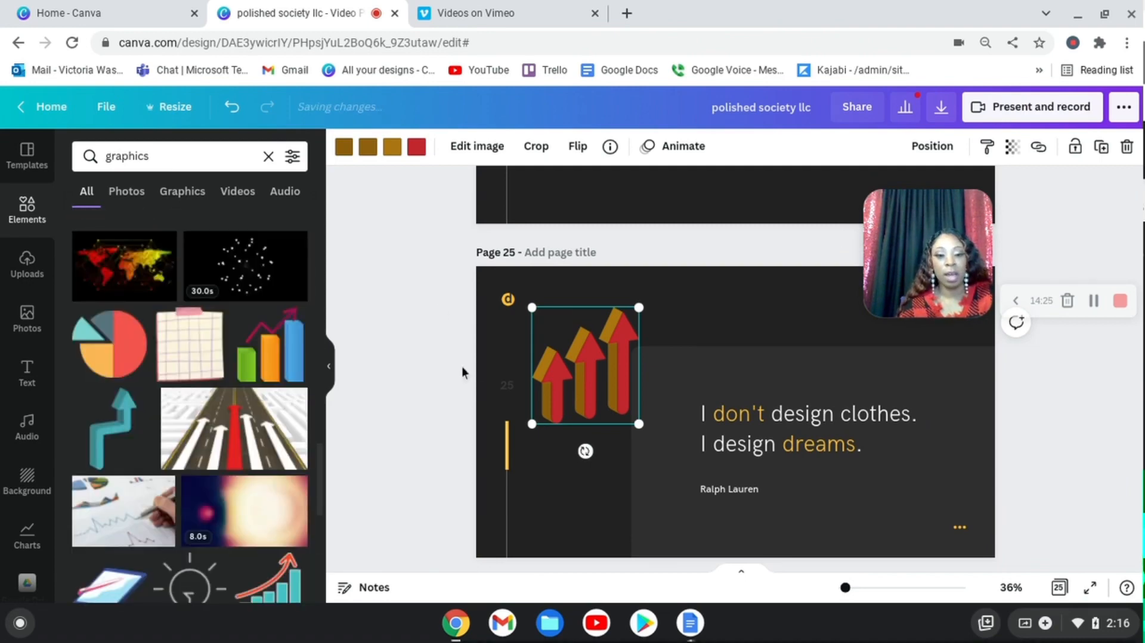
left_click_drag(582, 384, 571, 368)
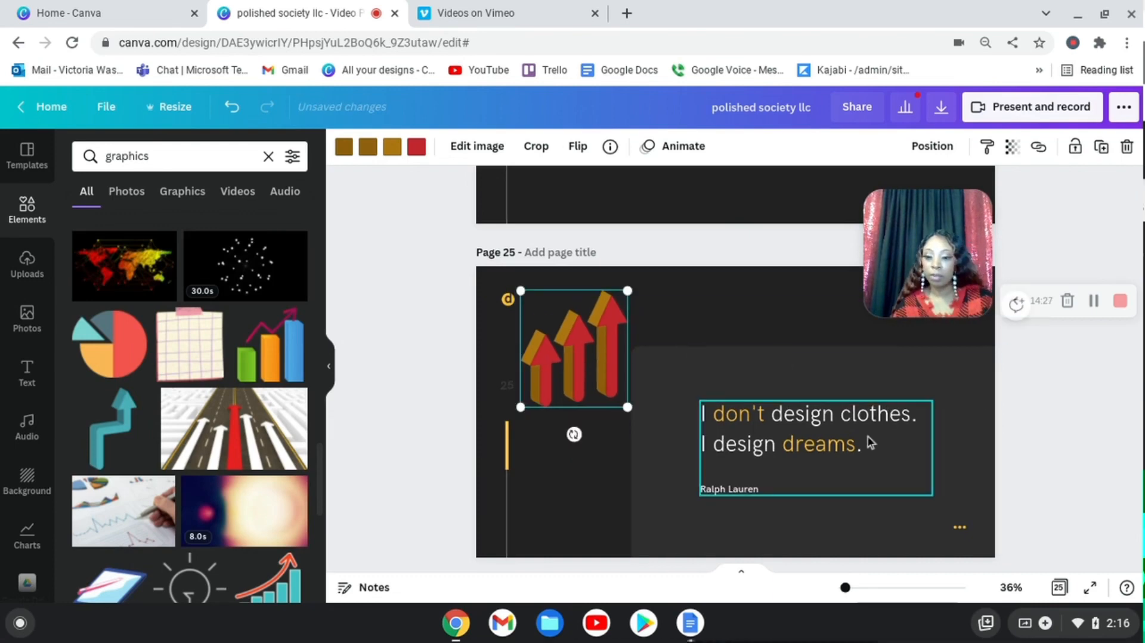
Step: Change the background color of page 25 to white
left_click(782, 304)
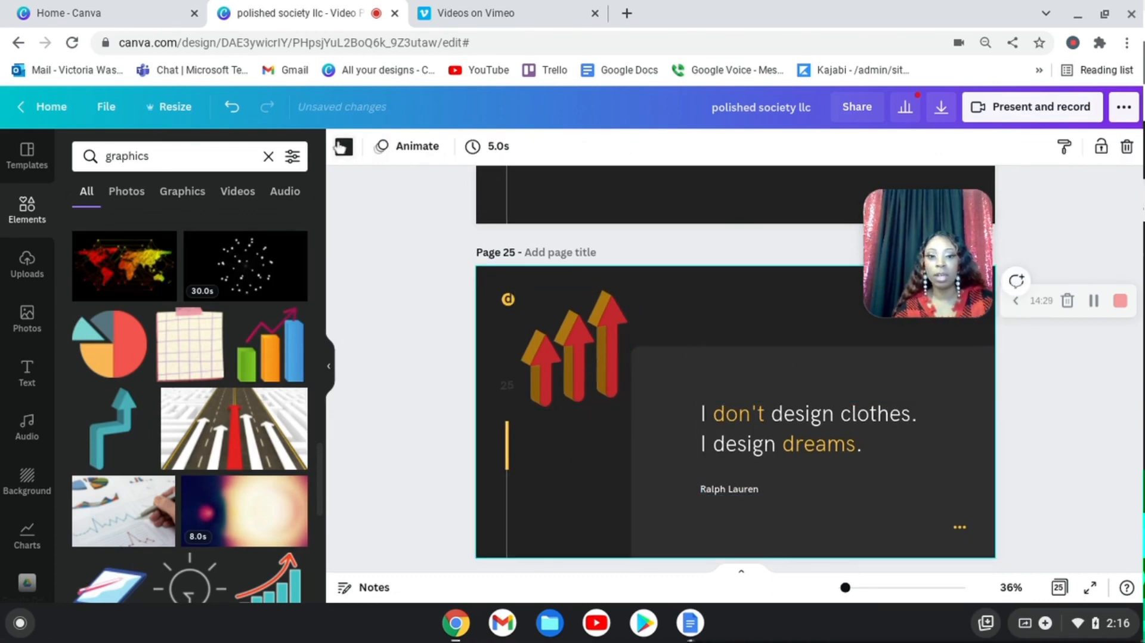
left_click(342, 148)
left_click(170, 266)
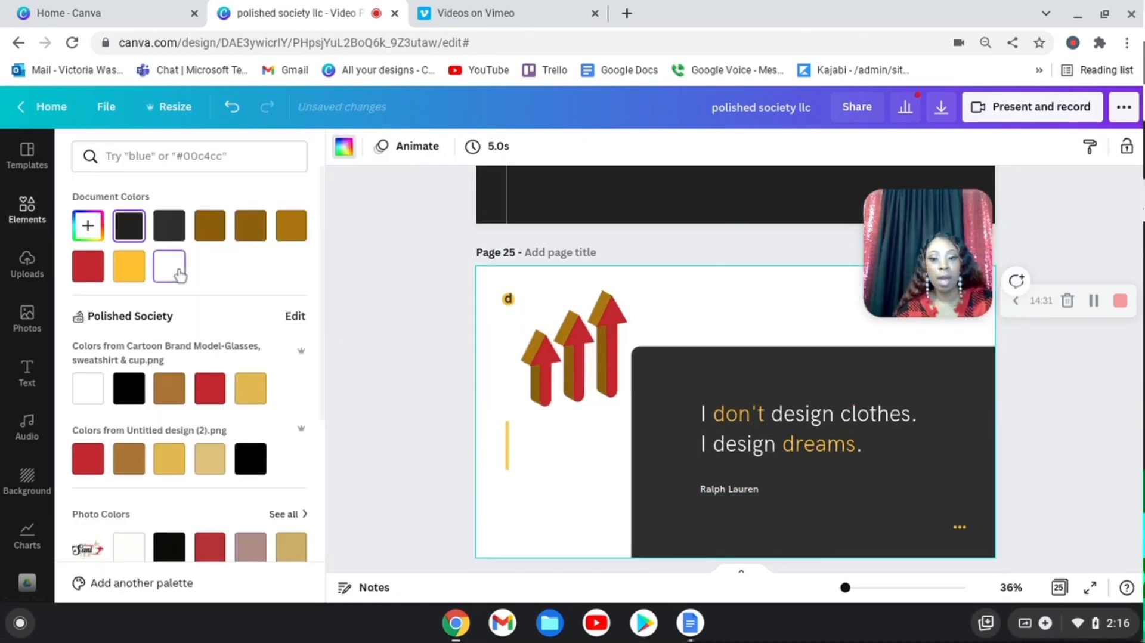
Step: Delete the dark panel and the quote text with its author line from page 25
left_click(954, 480)
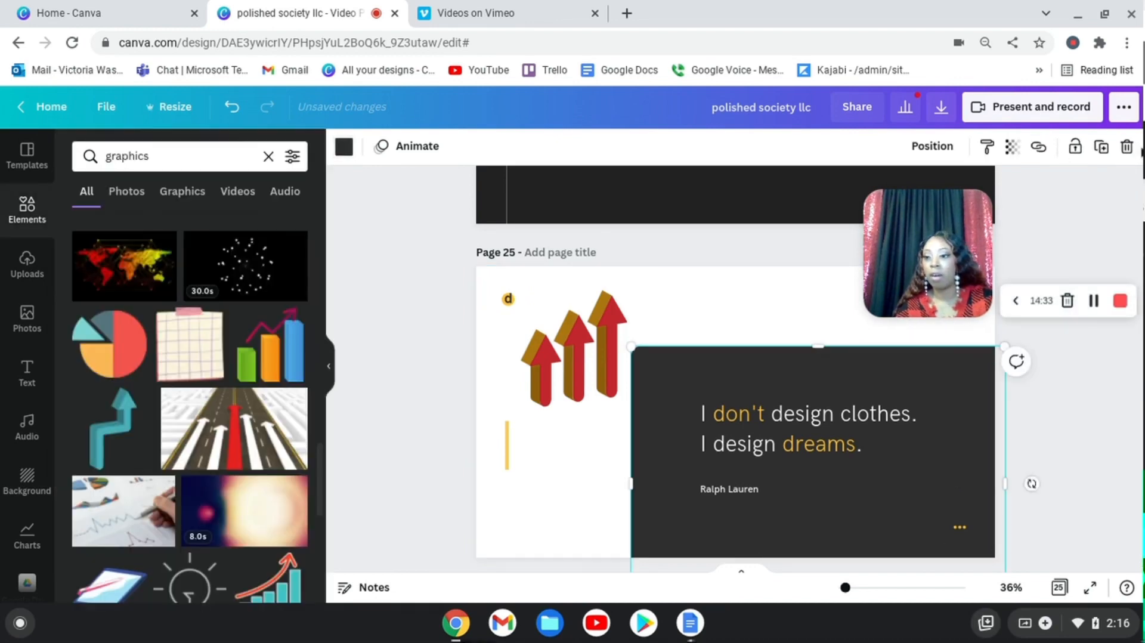
left_click(1126, 146)
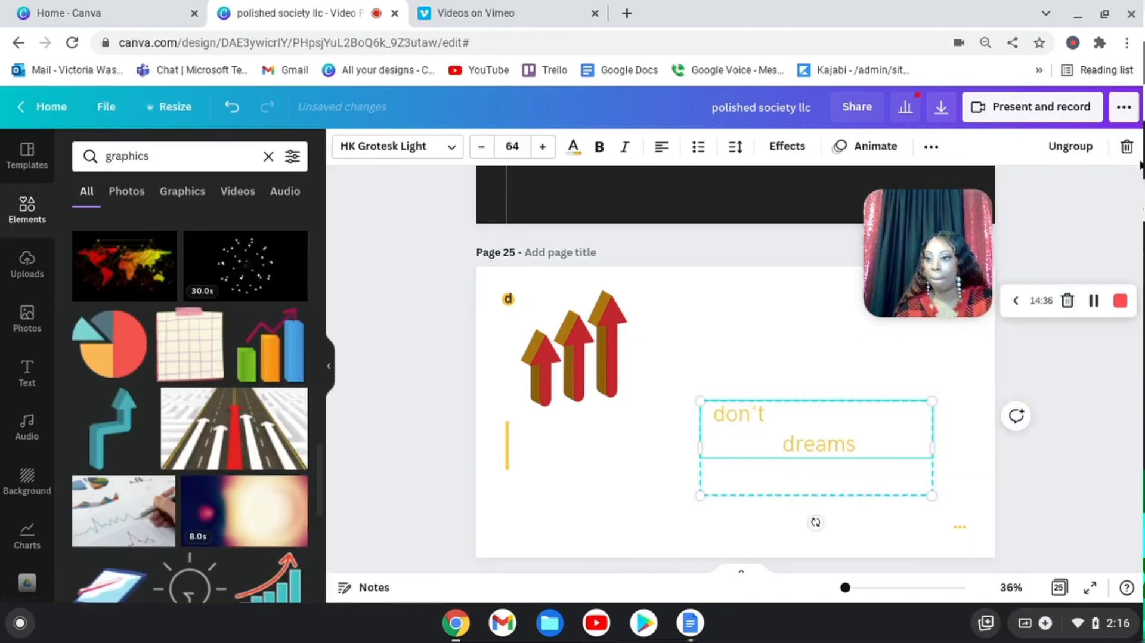
left_click(1127, 146)
left_click(1118, 210)
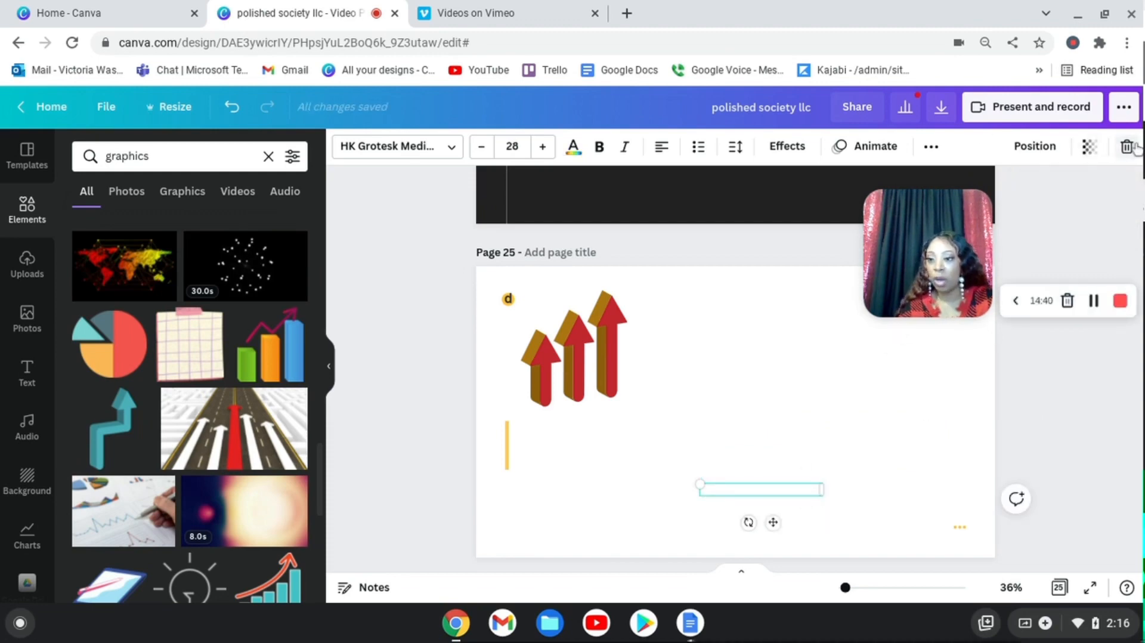
left_click(835, 461)
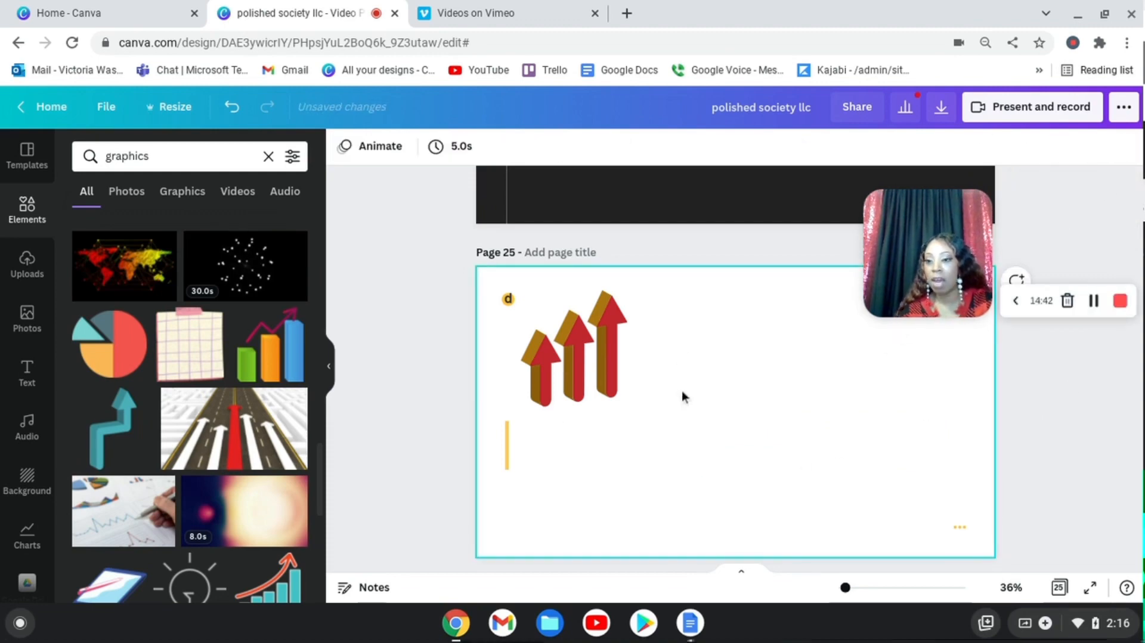
Step: Browse further through the element results for graphics, limiting them to the Graphics category
scroll(197, 429, "down", 5)
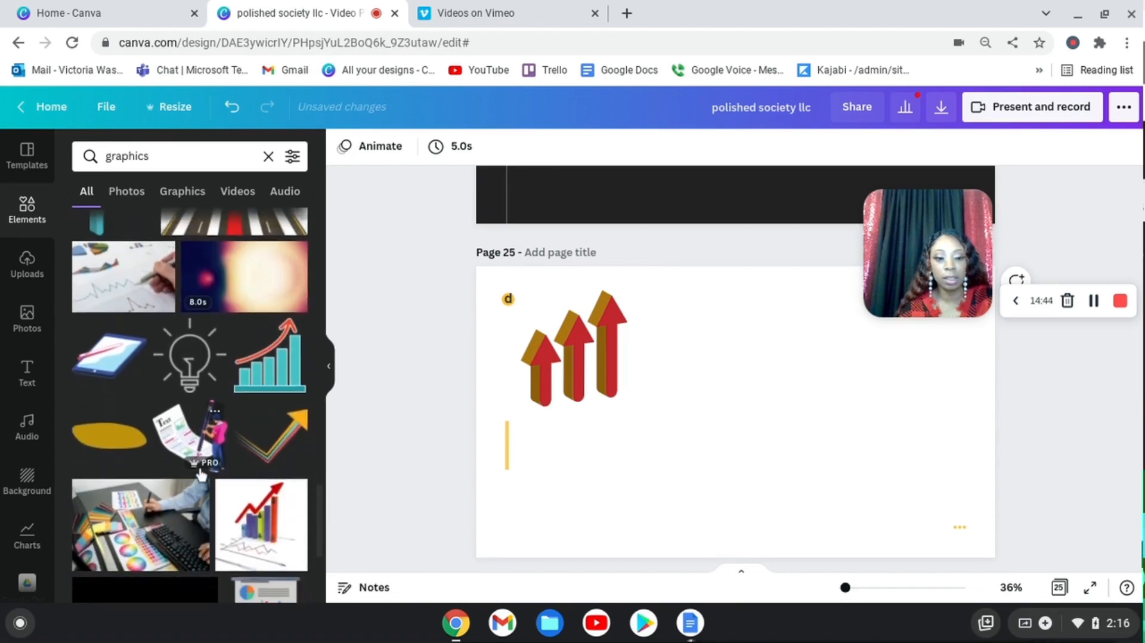
scroll(201, 465, "down", 5)
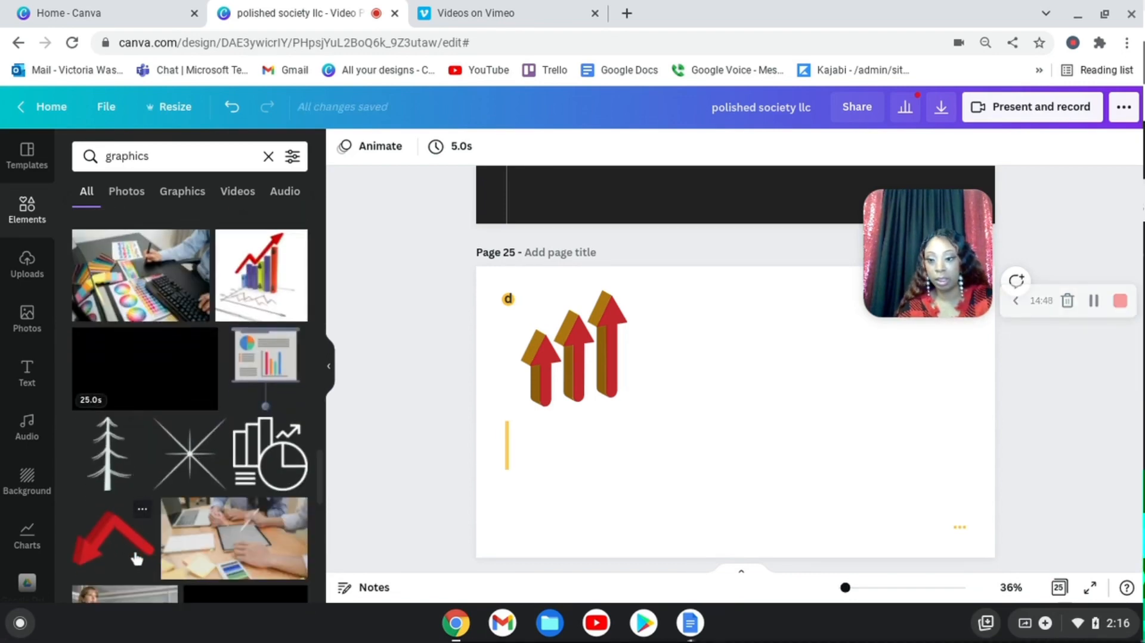
left_click(161, 203)
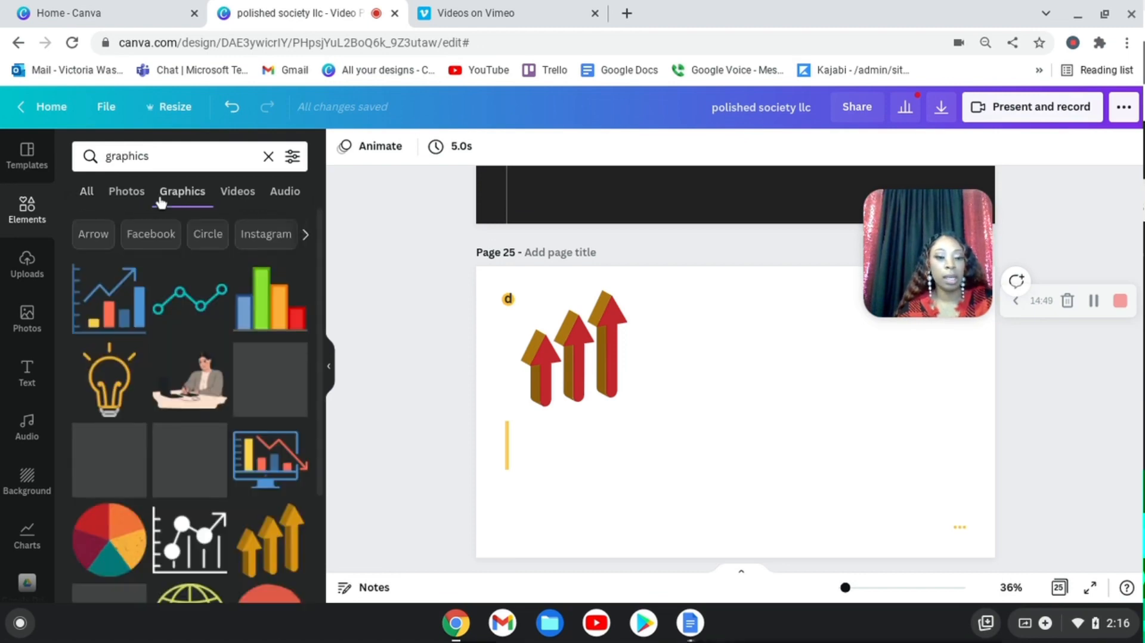
scroll(173, 345, "down", 10)
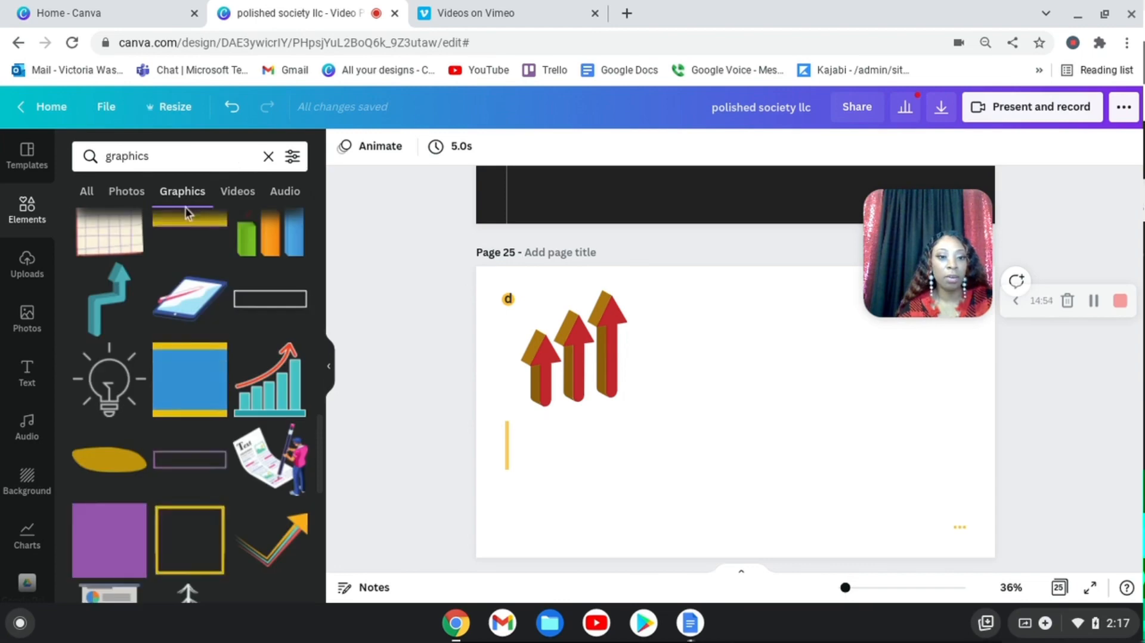
Step: Search the element graphics for "eyes" and add the pair of rolling black-and-white cartoon eyes to page 25
left_click(193, 164)
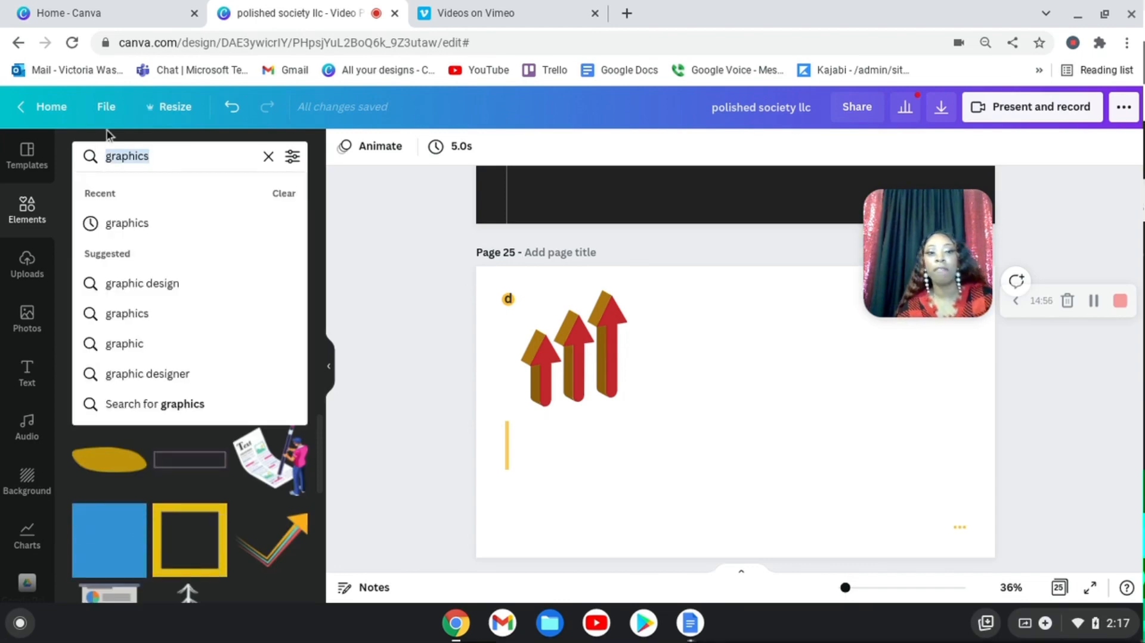
key("BackSpace")
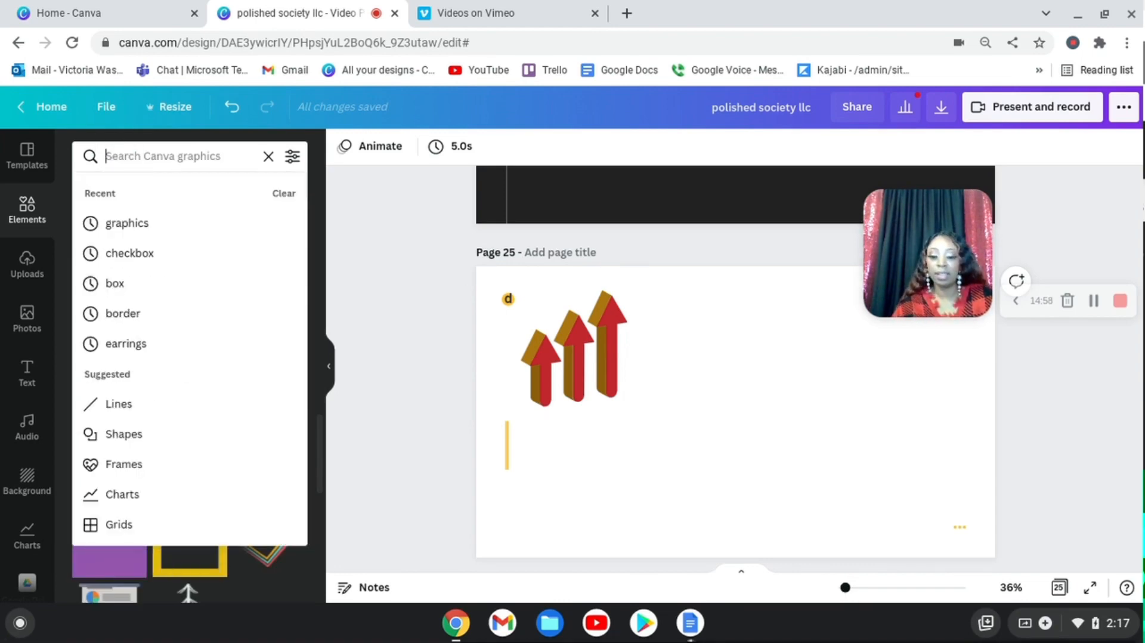
type("eyes")
key("Return")
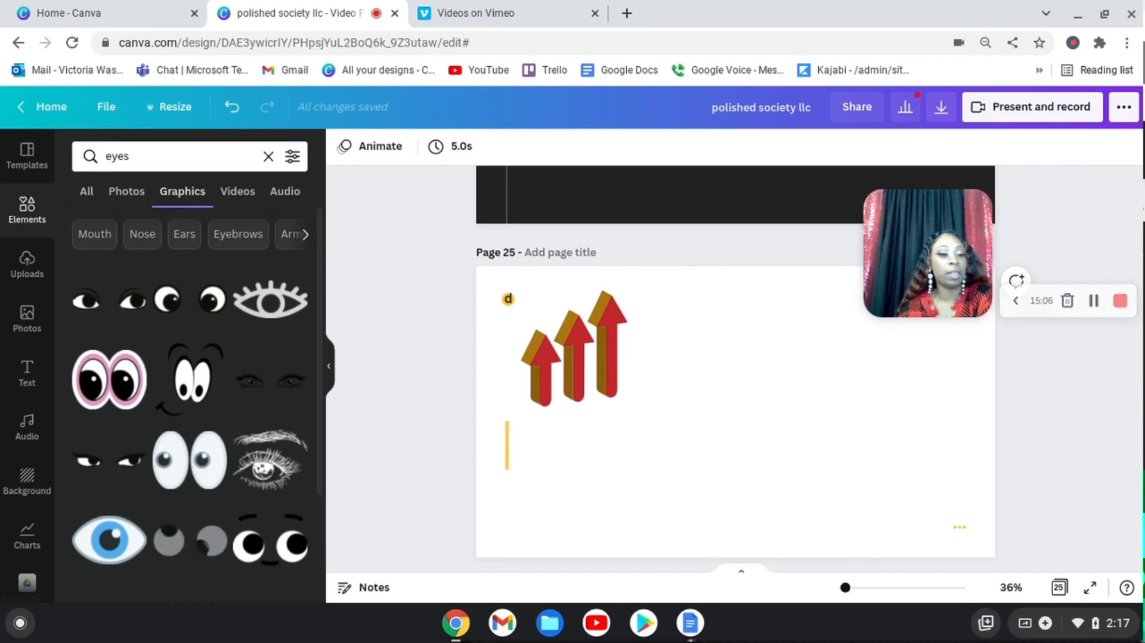
left_click(192, 542)
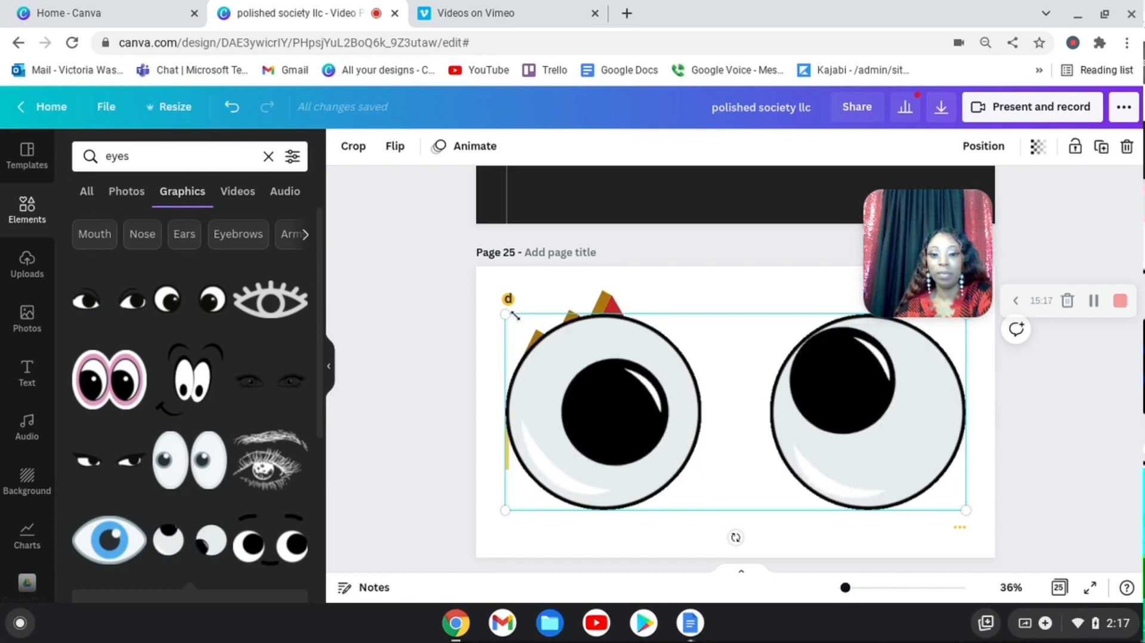
Step: Shrink the eyes to about half size in the page's upper middle and place the arrow graphic beneath them
left_click_drag(510, 314, 741, 415)
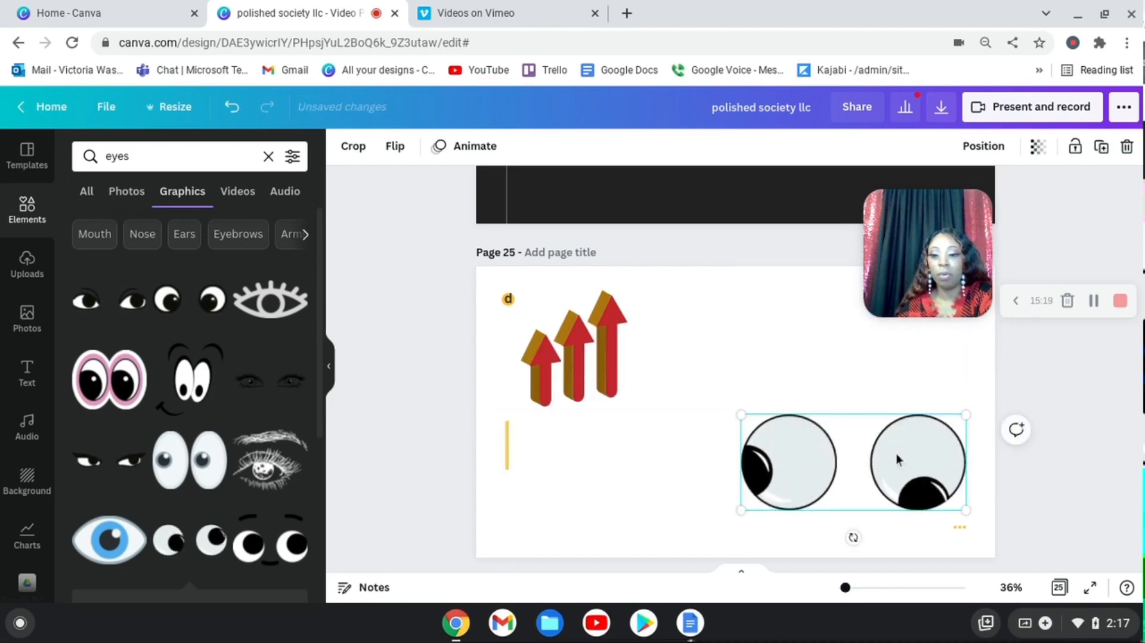
left_click_drag(896, 459, 772, 346)
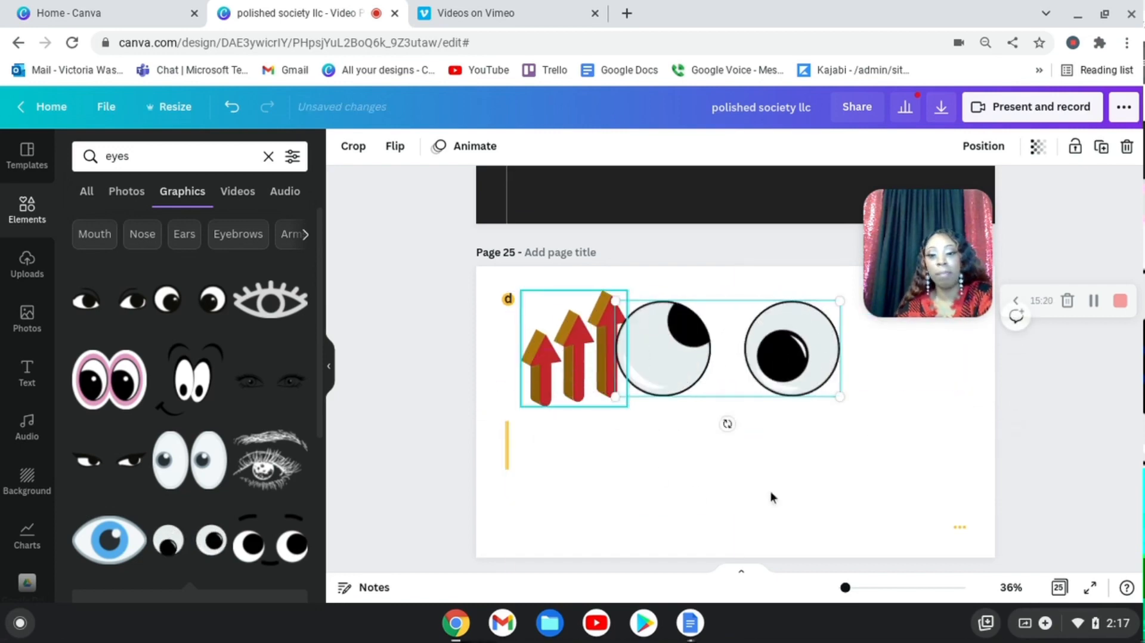
left_click_drag(770, 497, 721, 479)
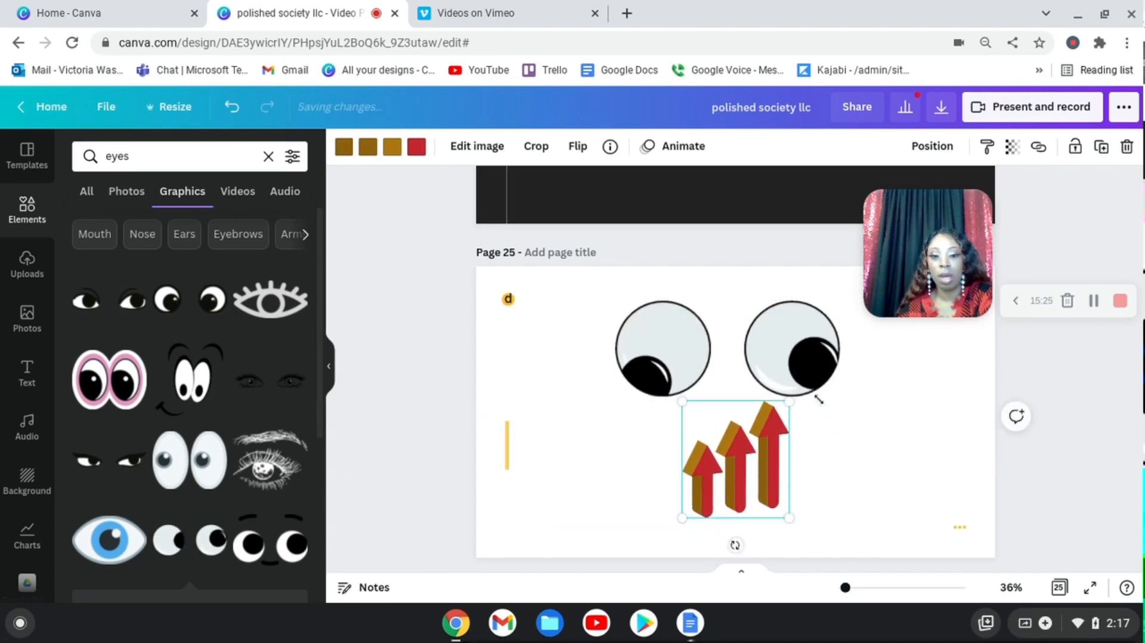
Step: Search the element graphics for "party"
left_click(145, 152)
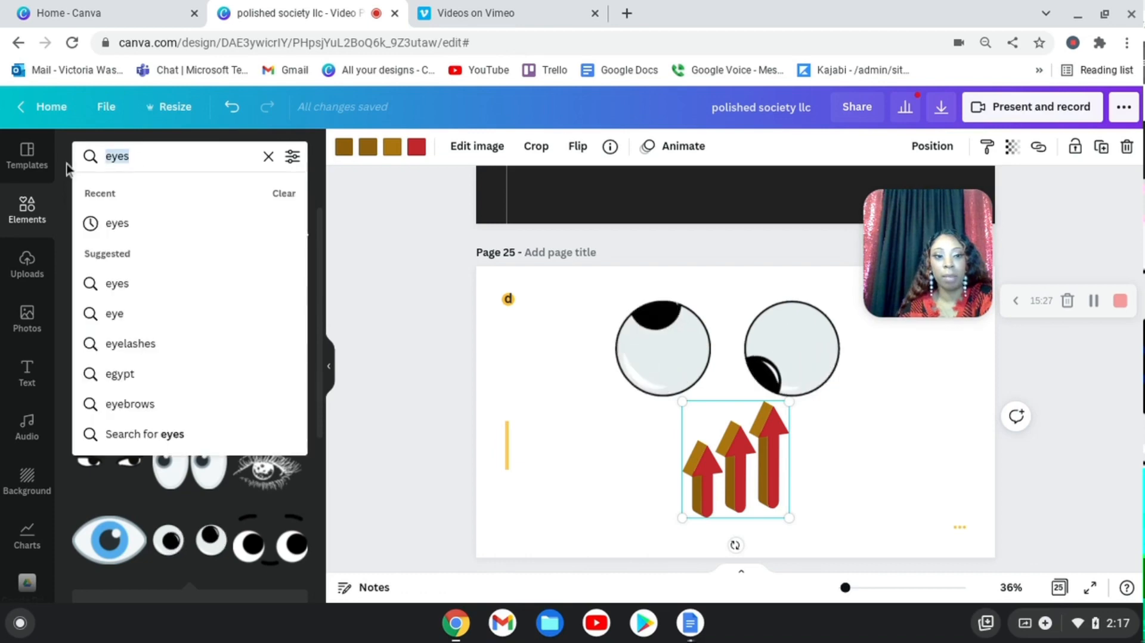
key("BackSpace")
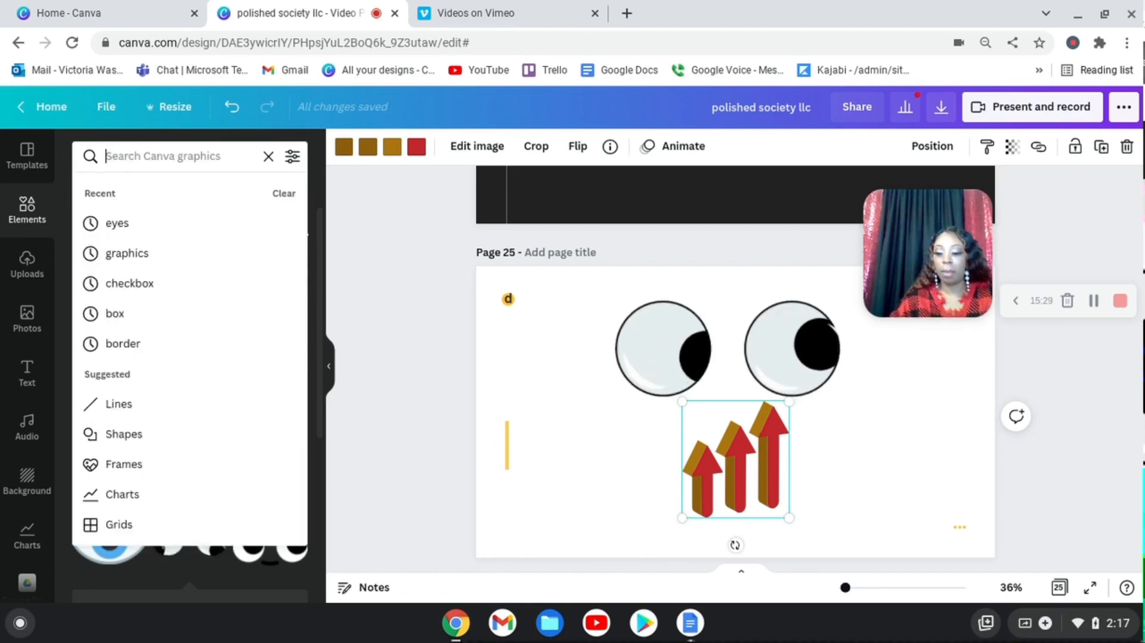
type("party")
key("Return")
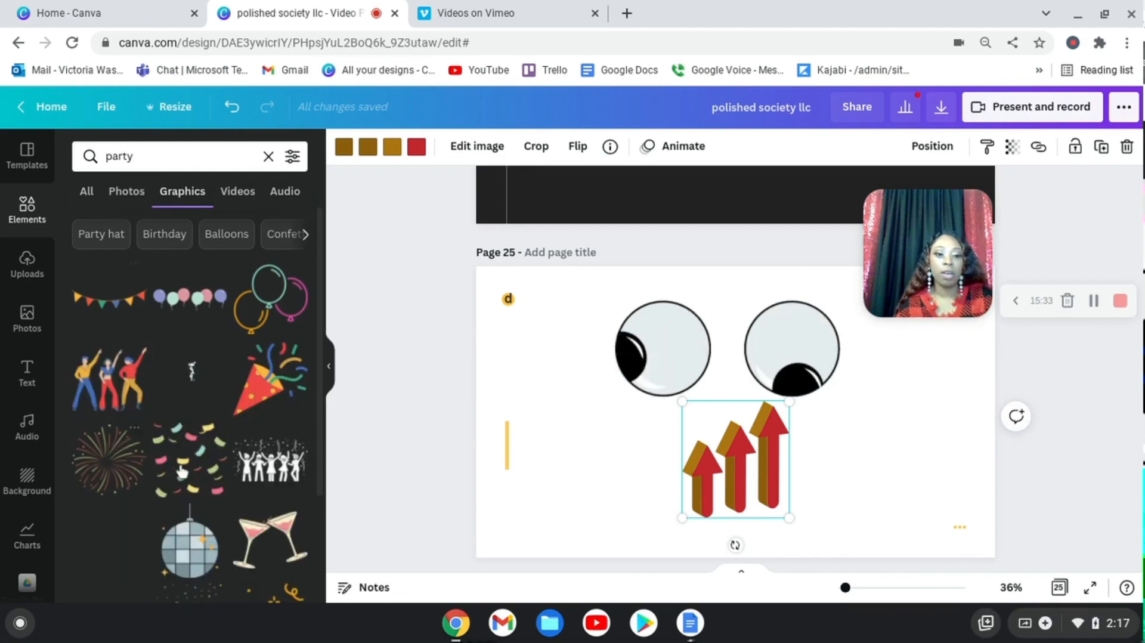
Step: Try the animated confetti burst on the left half of page 25, and delete it again
left_click(180, 377)
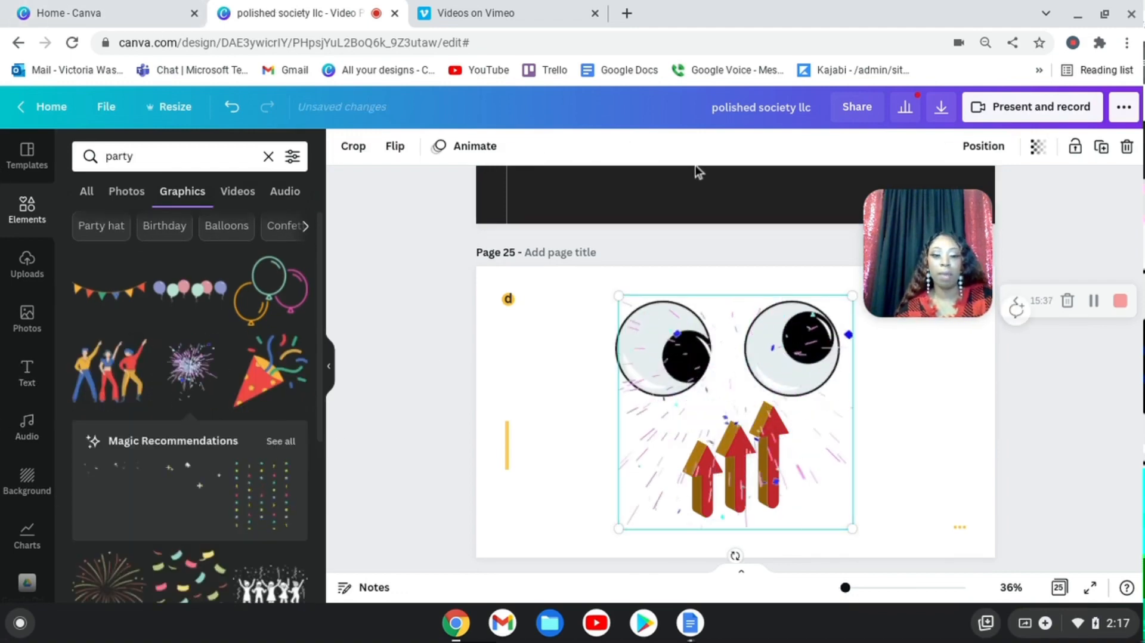
left_click_drag(693, 495, 597, 435)
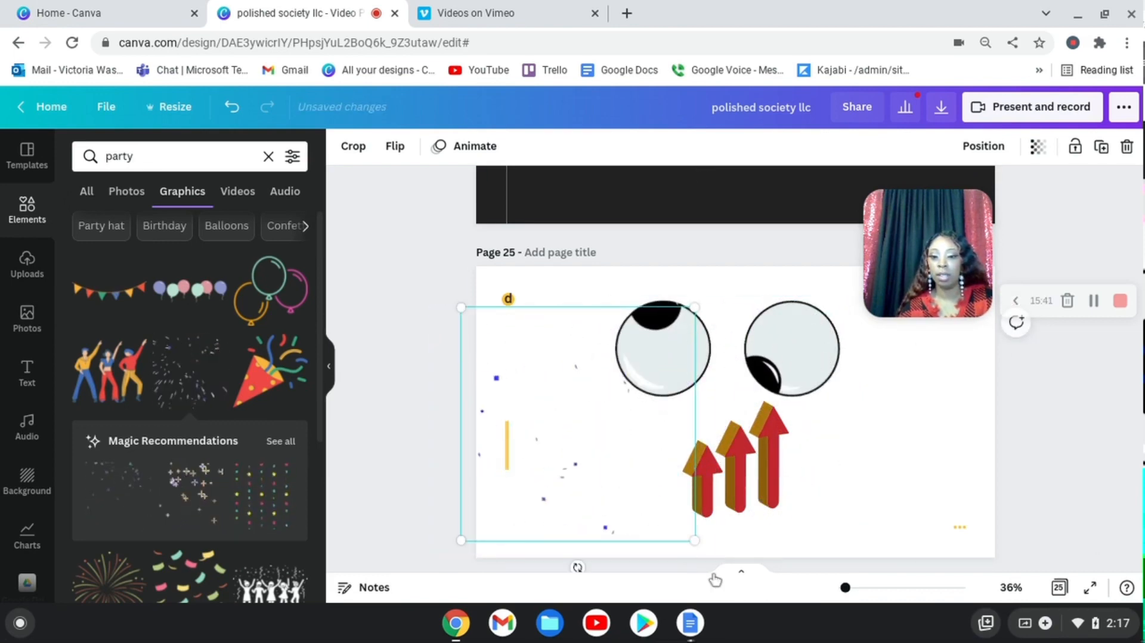
left_click(1126, 147)
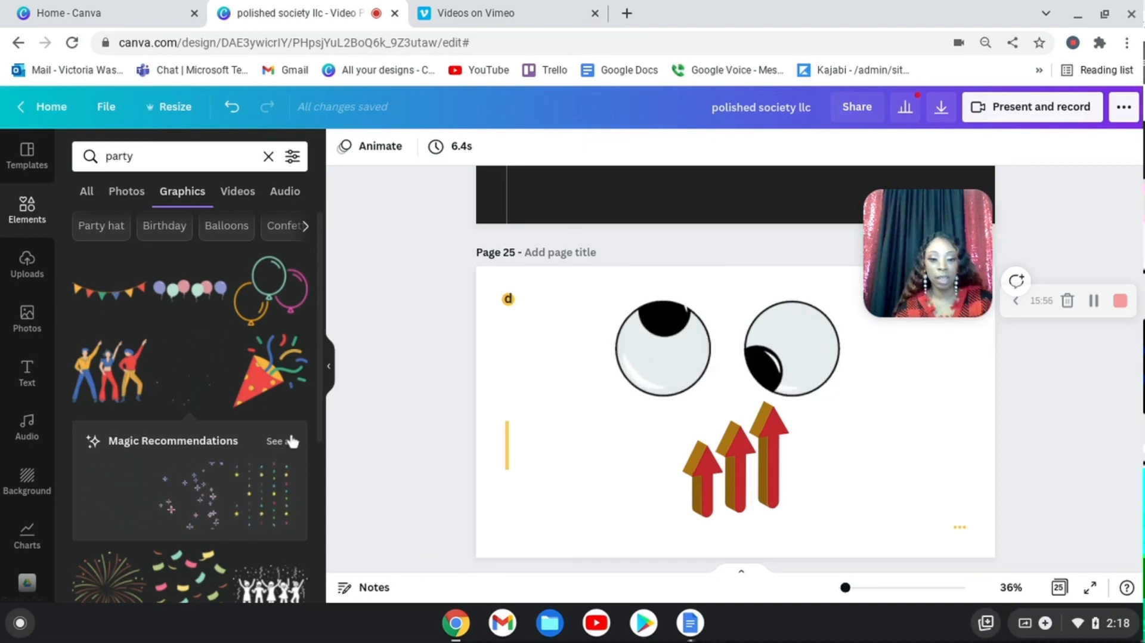
Step: Show all magic recommendations related to the confetti burst and delete the eyes graphic from page 25
left_click(290, 443)
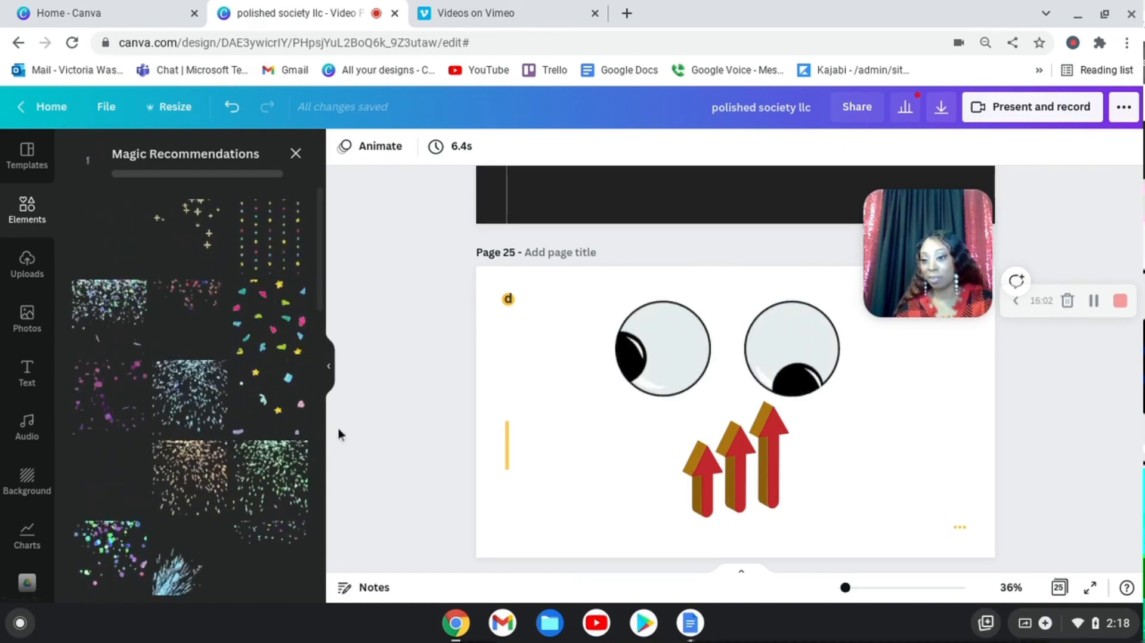
left_click(758, 356)
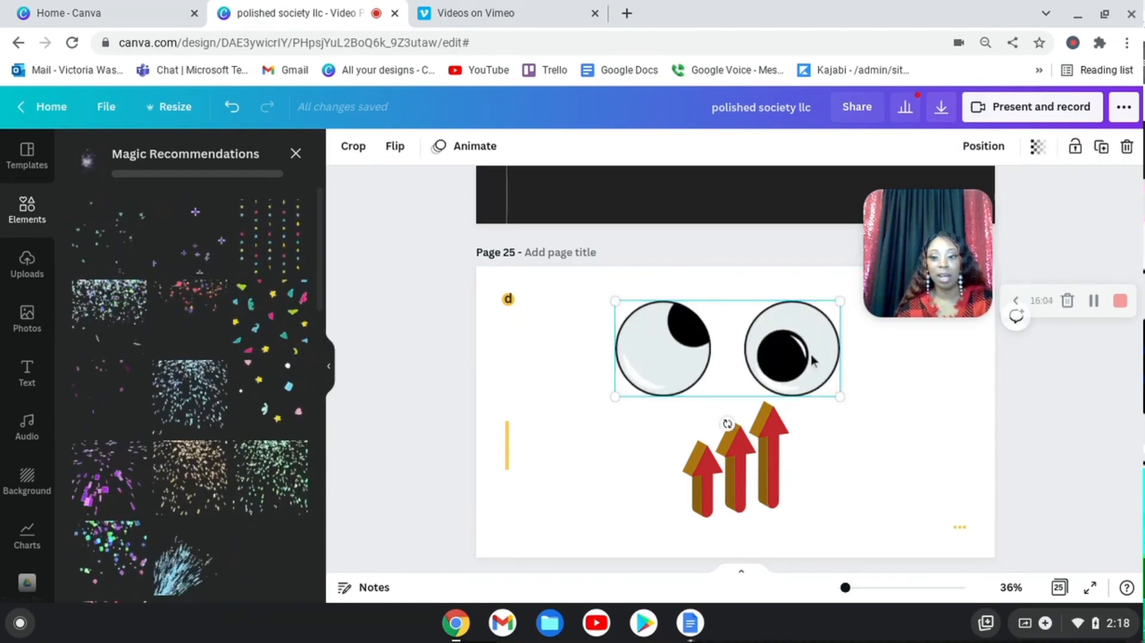
left_click(1127, 146)
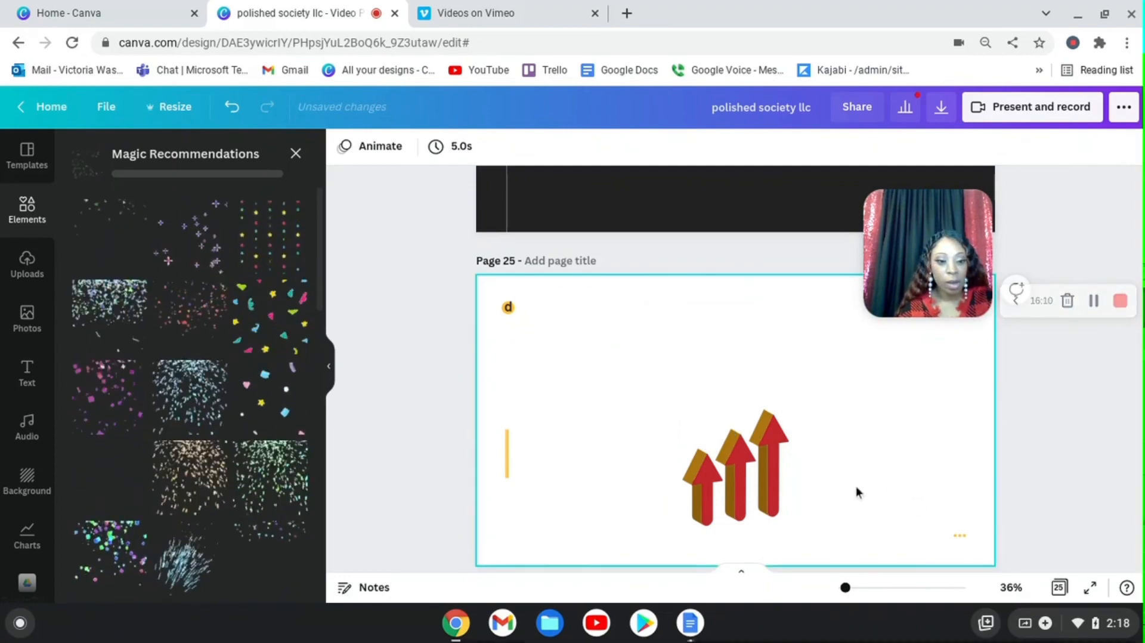
Step: Add the light-blue streak burst and the smiling popcorn box from the recommendations to page 25, with the popcorn at the lower right
scroll(196, 494, "down", 2)
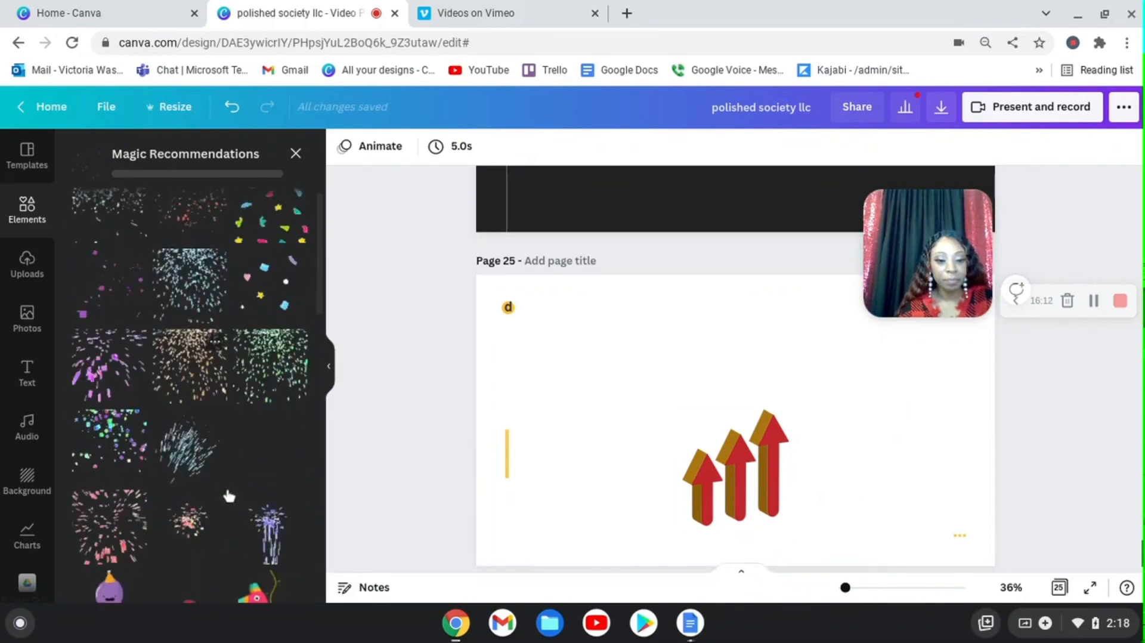
left_click(175, 457)
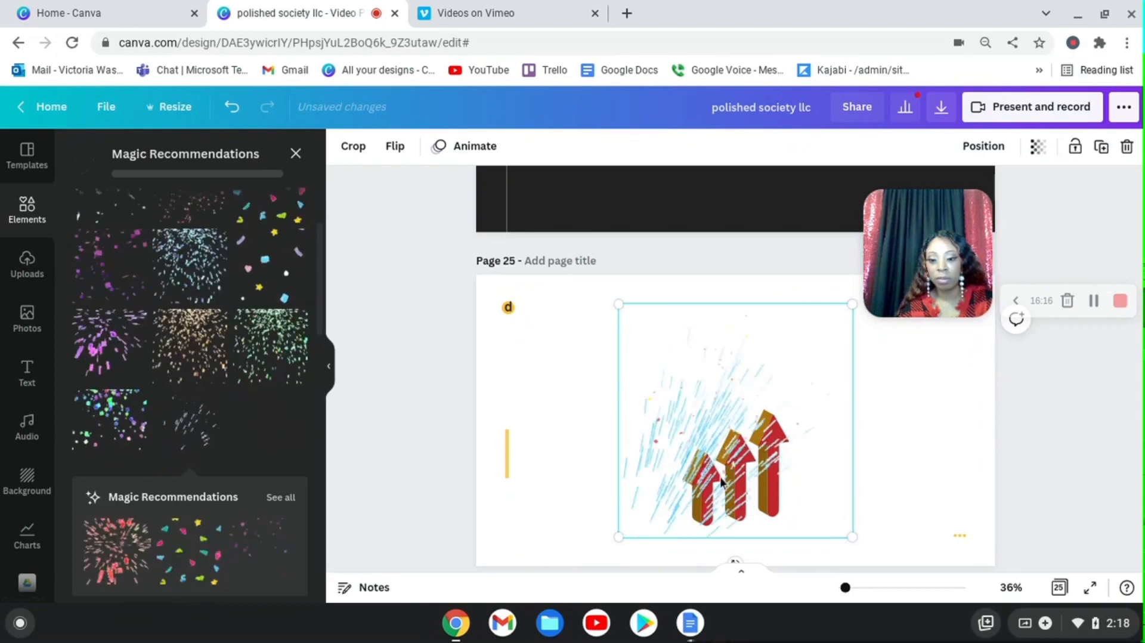
left_click_drag(673, 446, 611, 432)
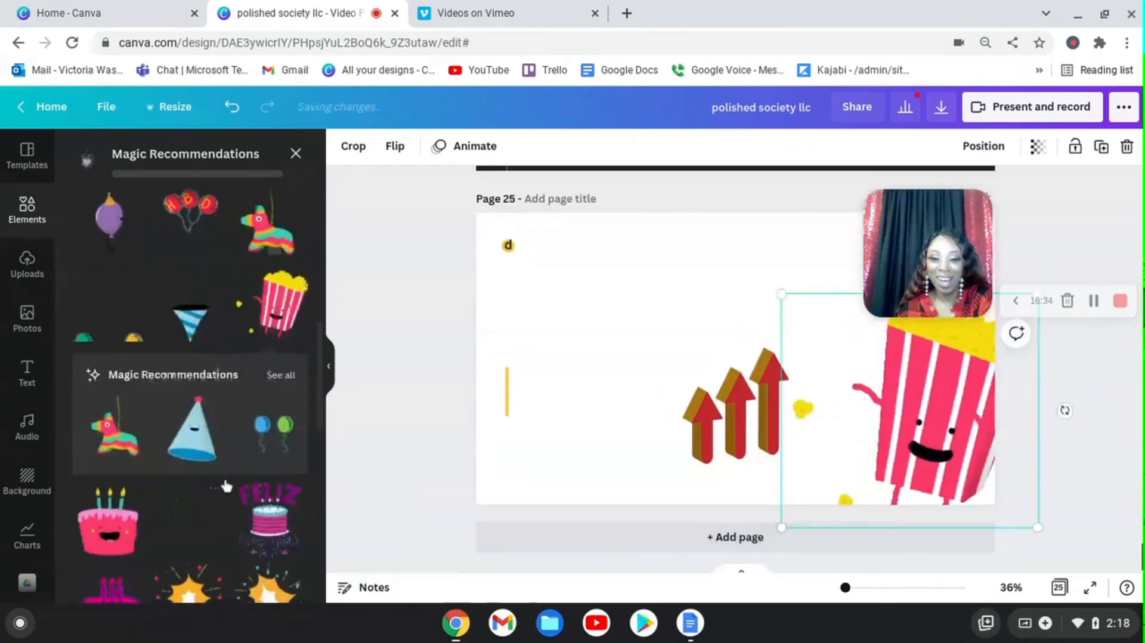
Step: Browse further down the recommendations and add the "It's your birthday" lettering to page 25
scroll(186, 474, "down", 2)
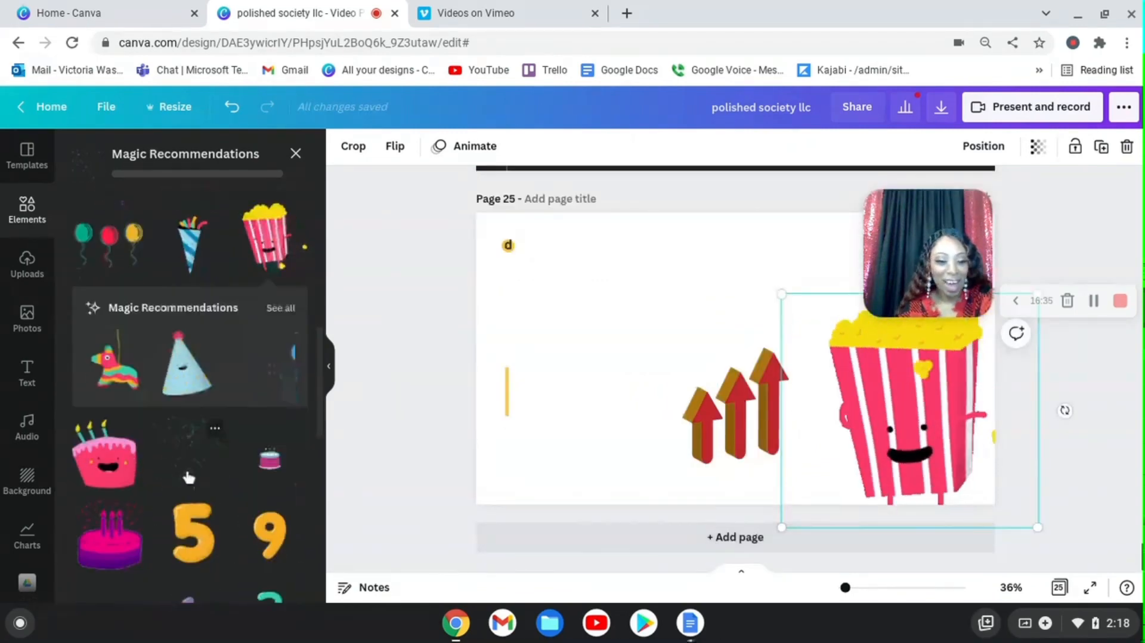
scroll(149, 474, "down", 3)
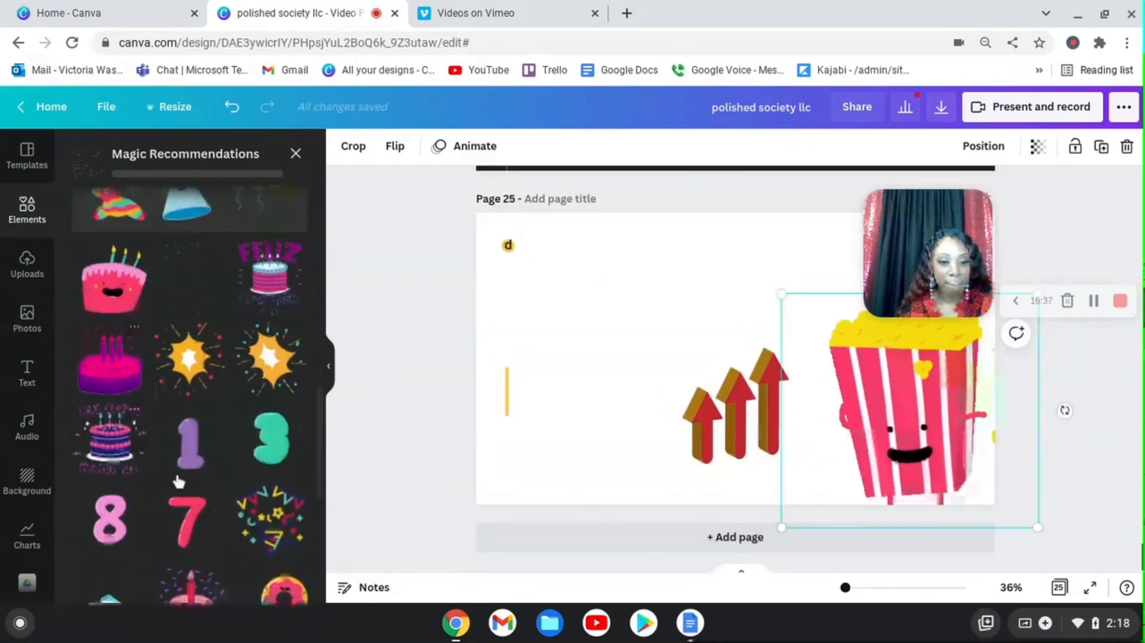
scroll(203, 468, "down", 5)
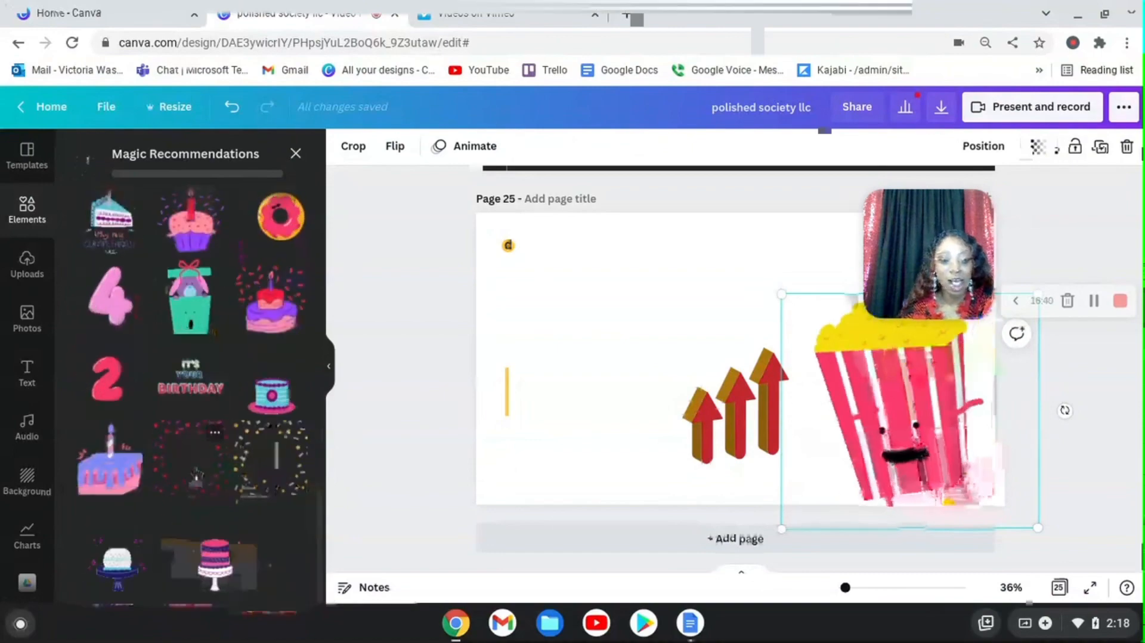
left_click(206, 391)
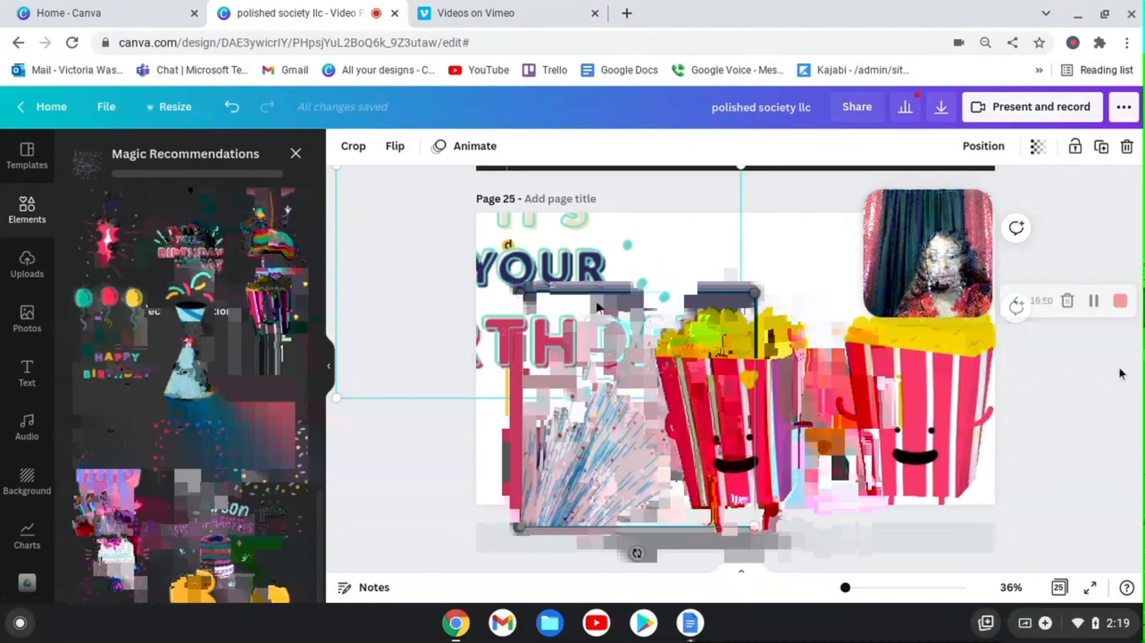
Step: Remove the birthday lettering, blue burst and arrow graphic from page 25, positioning the popcorn box in the lower-right corner
left_click(1132, 146)
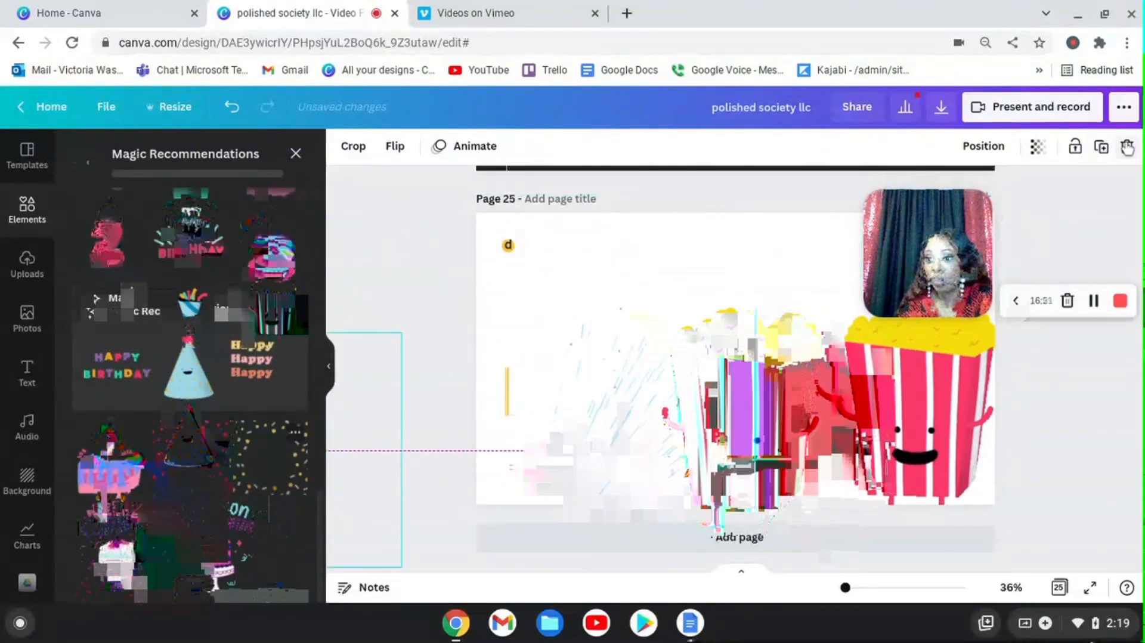
left_click(1127, 147)
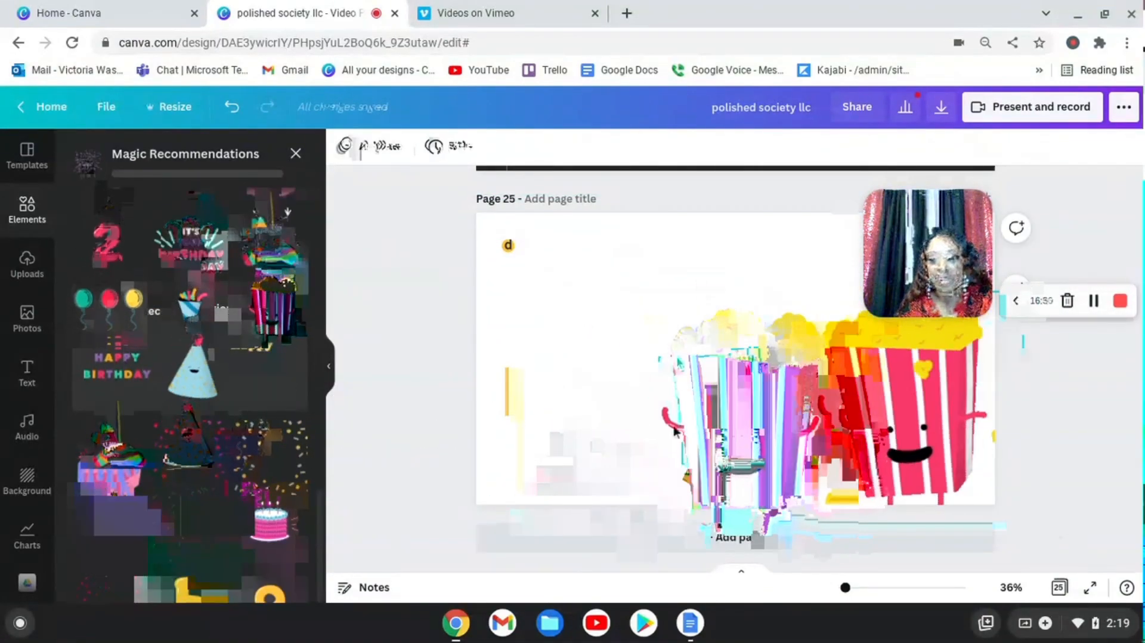
left_click_drag(572, 404, 213, 402)
left_click_drag(699, 398, 842, 488)
Step: Add the smiling blue party hat and the pink number 2 to page 25, placing the 2 in the lower-left corner
left_click(188, 364)
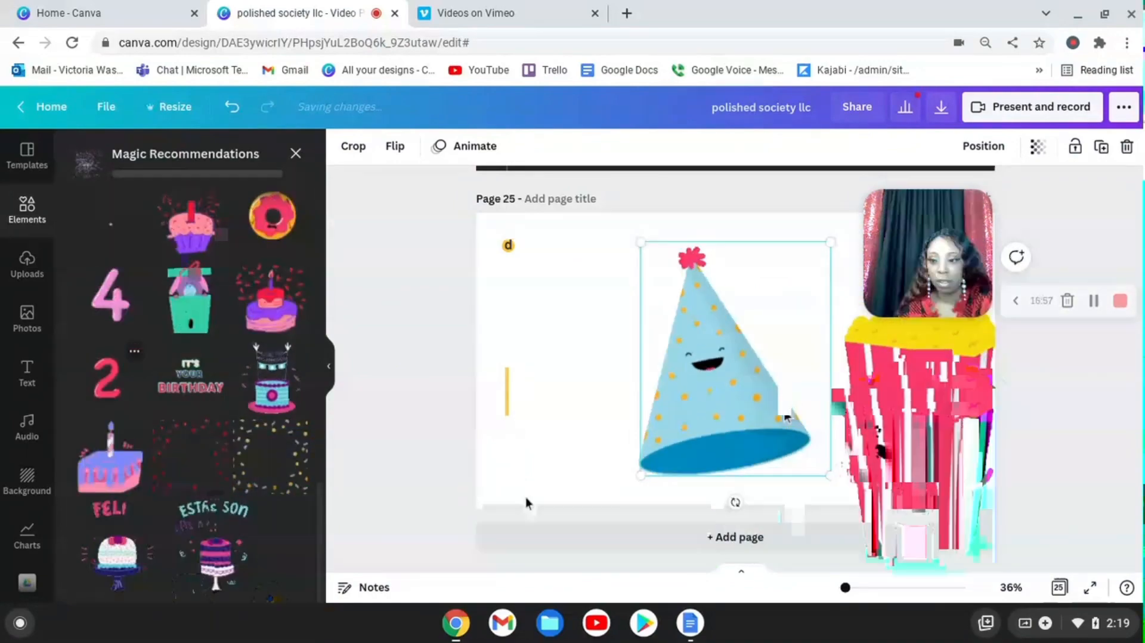
left_click(107, 378)
scroll(509, 527, "down", 1)
left_click_drag(730, 352, 623, 298)
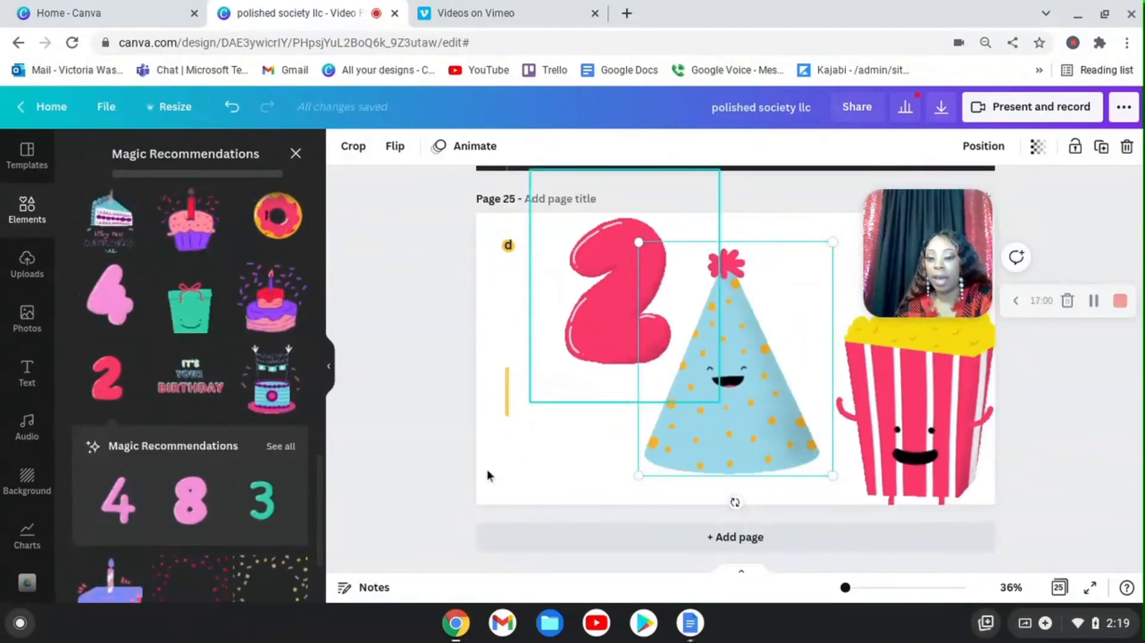
left_click_drag(581, 240, 545, 389)
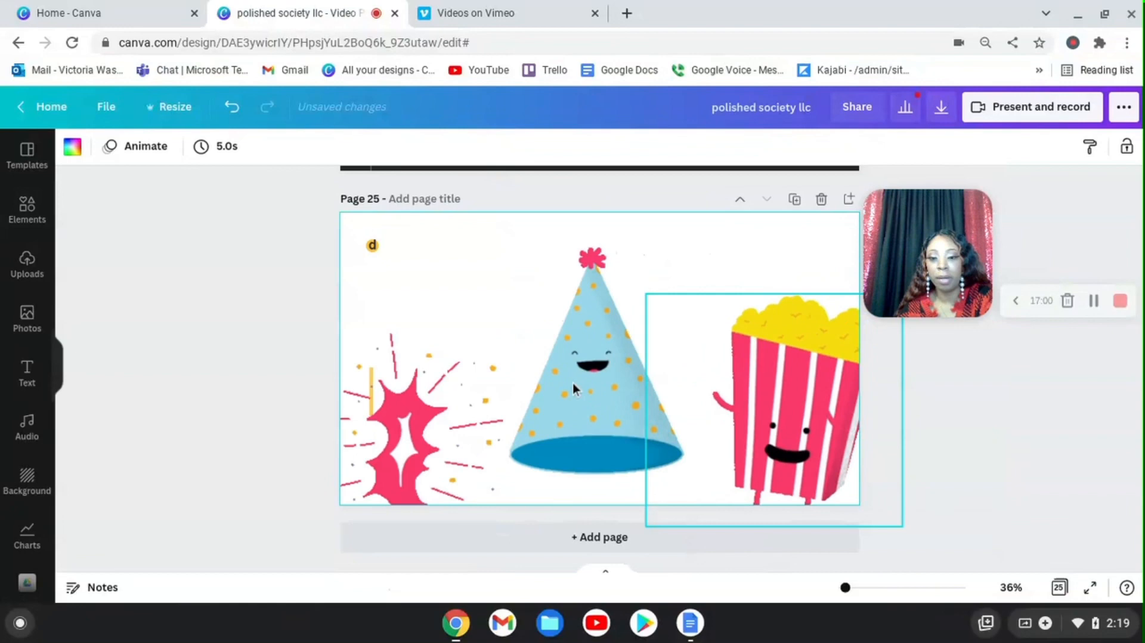
Step: Shrink the party hat to well under half its size and move it to the top center of page 25
left_click(574, 388)
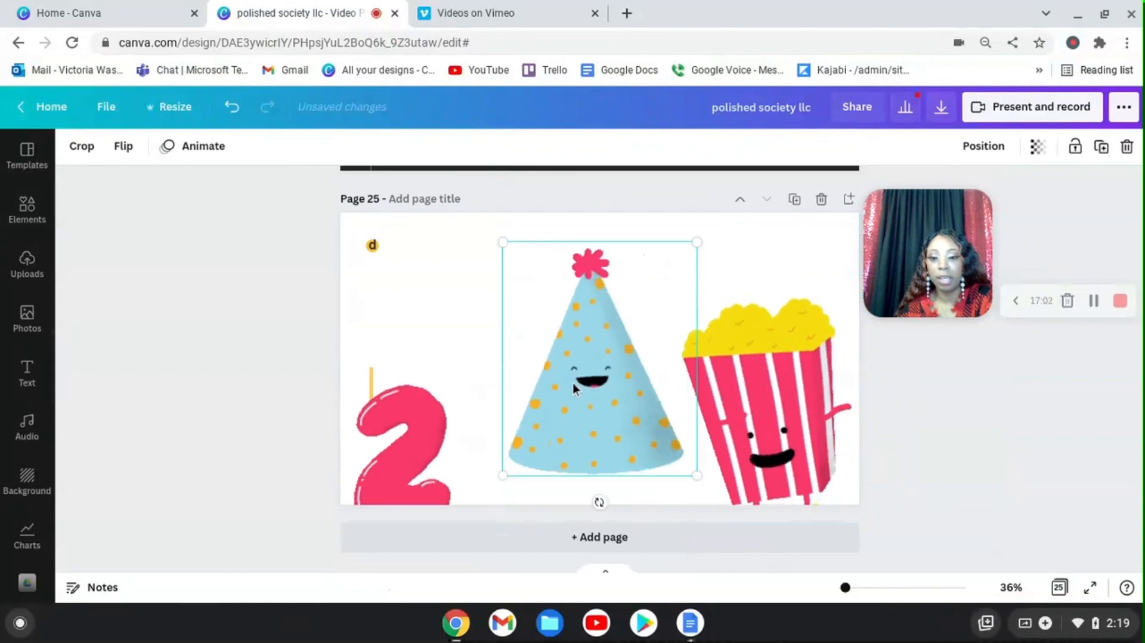
left_click_drag(696, 242, 620, 334)
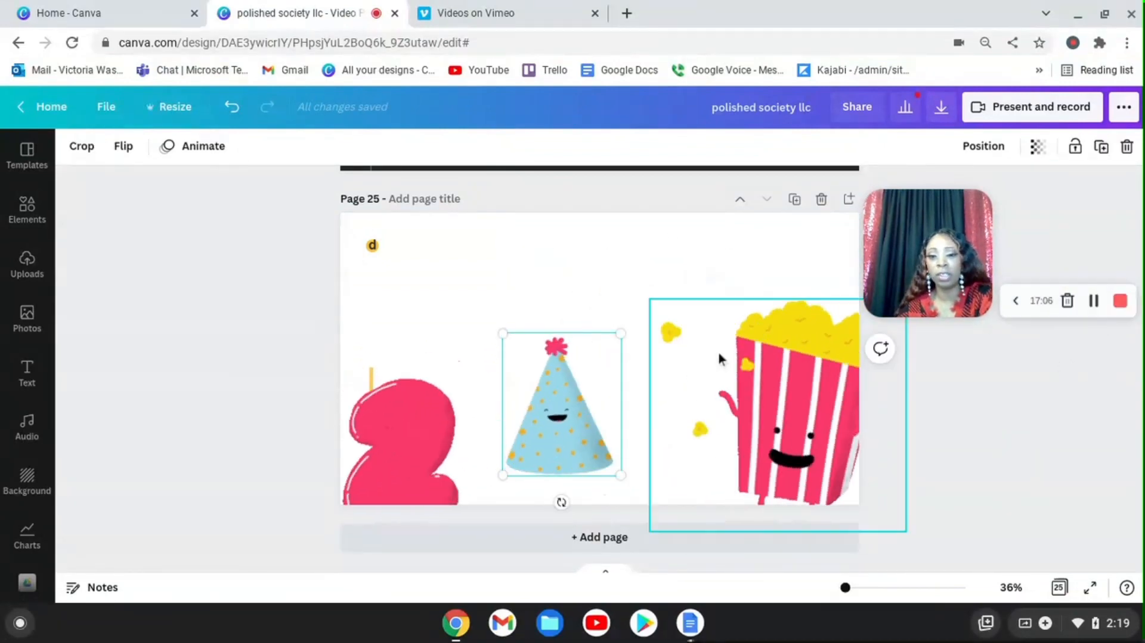
left_click_drag(555, 414, 628, 272)
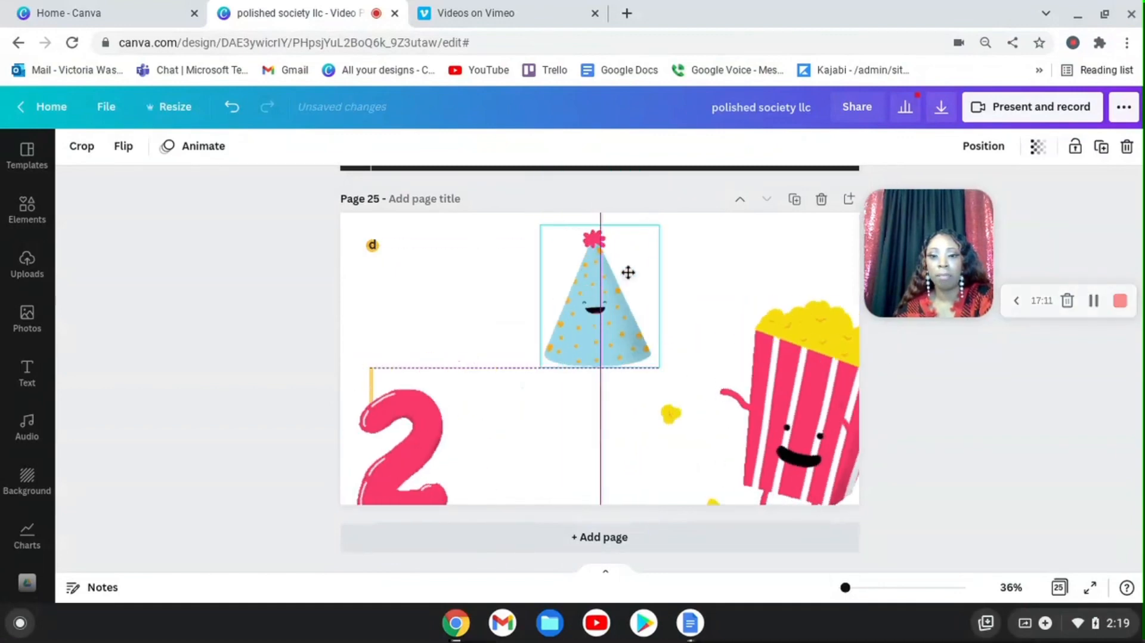
left_click_drag(659, 225, 611, 290)
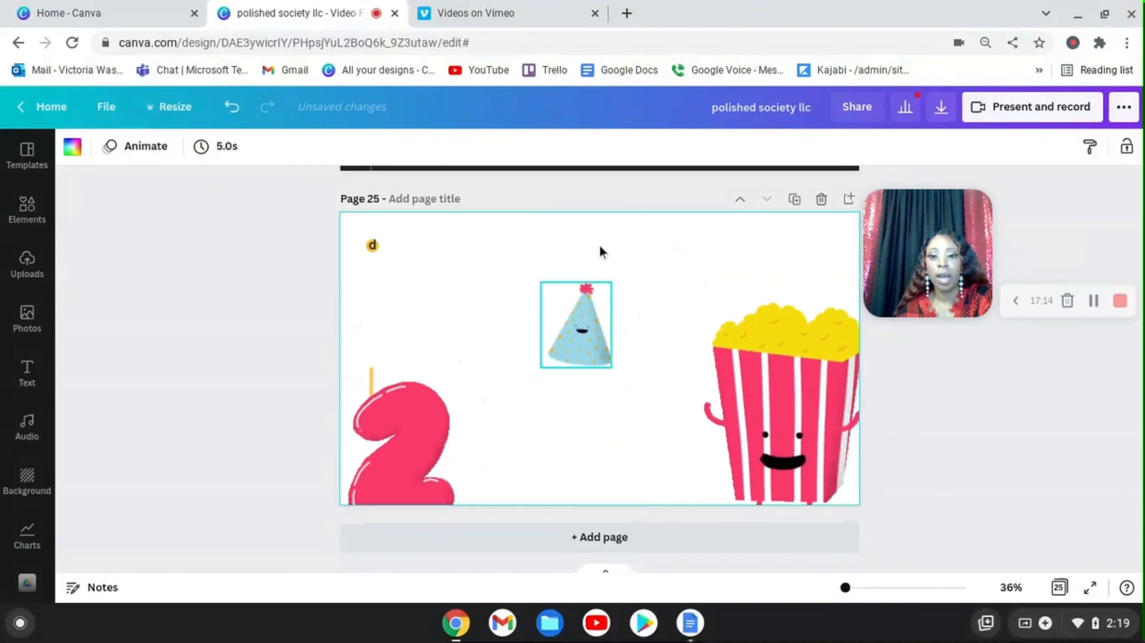
left_click_drag(579, 326, 584, 259)
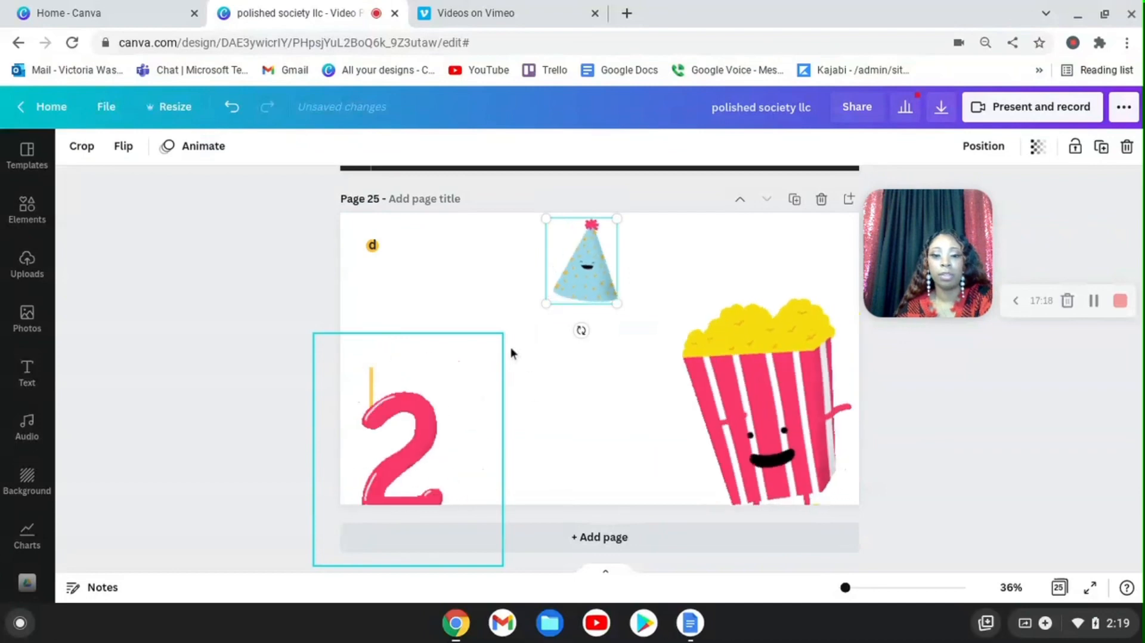
Step: Move the number 2 up fully onto the left side of page 25 and the popcorn box up and inward on the right
left_click_drag(393, 445, 437, 359)
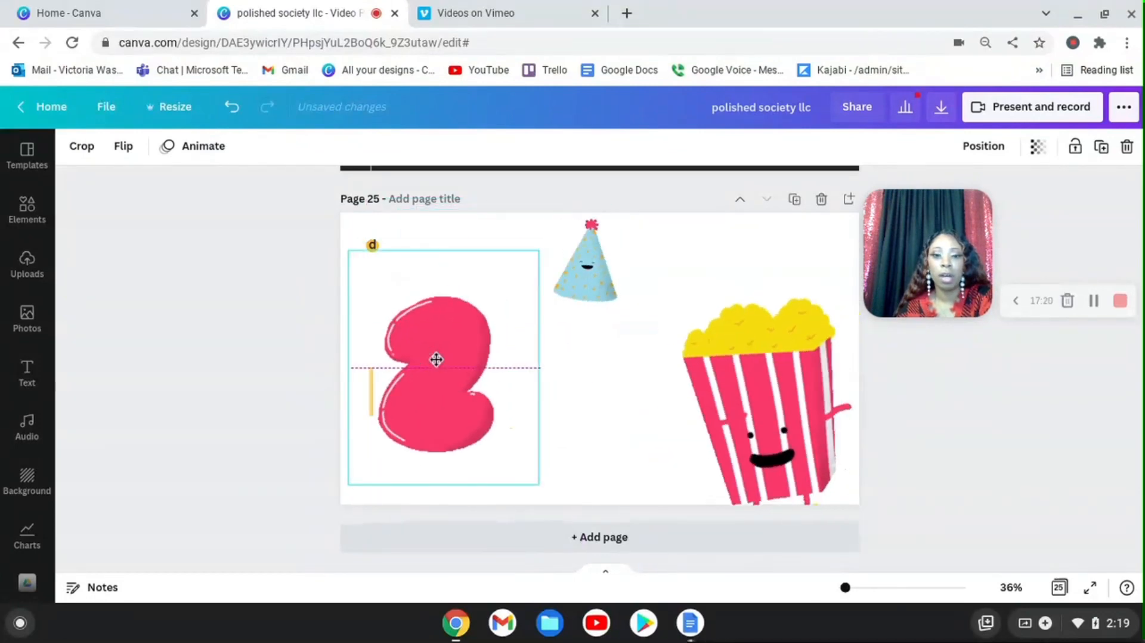
mouse_move(743, 356)
left_mouse_down()
mouse_move(711, 319)
mouse_move(717, 348)
mouse_move(736, 354)
left_mouse_up()
left_click(1073, 466)
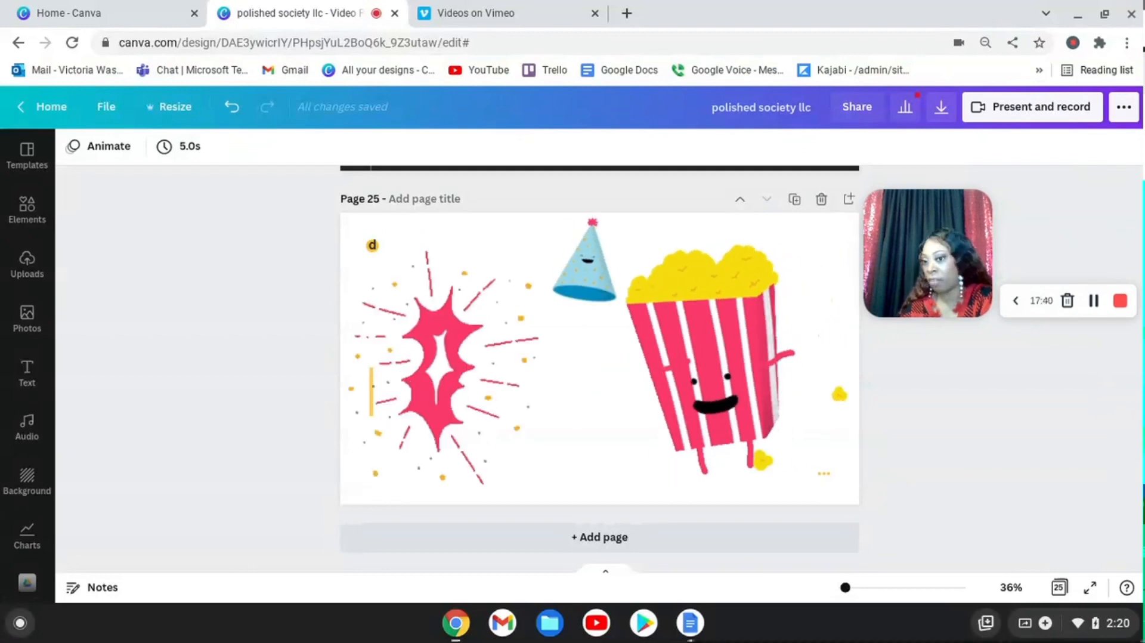
Step: Generate a public share link for the design and copy it
left_click(1133, 111)
left_click_drag(929, 260, 131, 367)
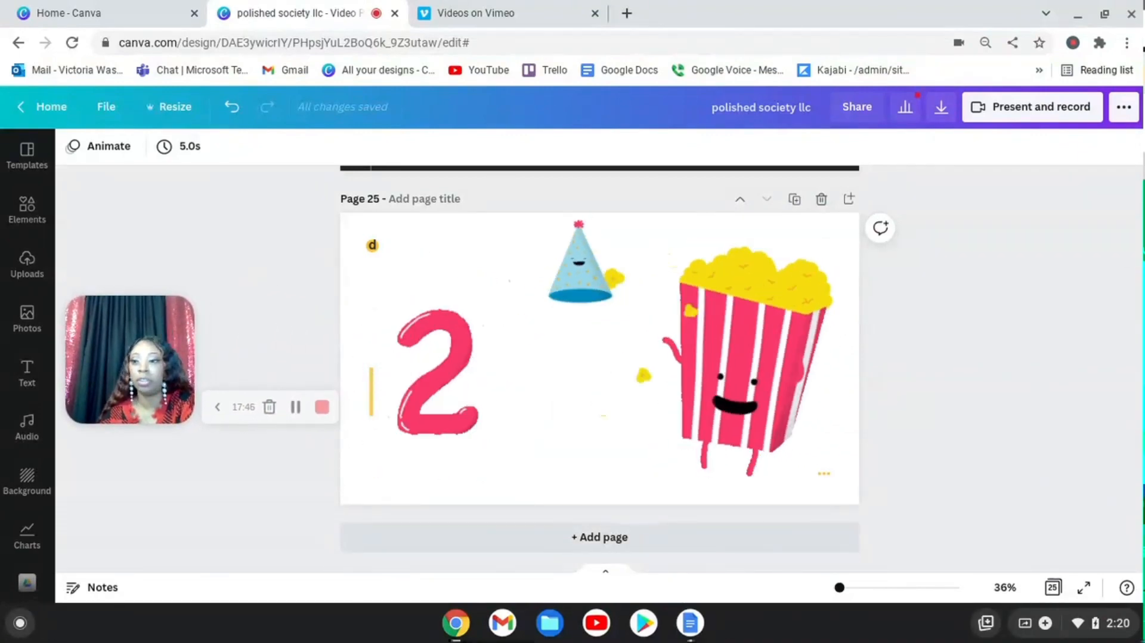
left_click(1120, 108)
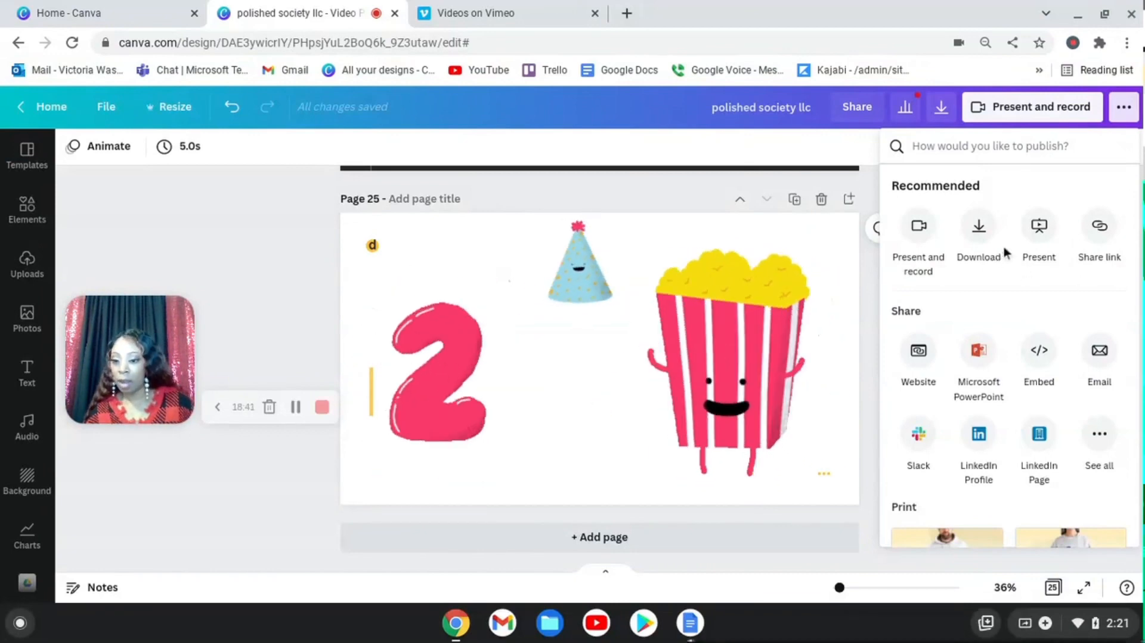
left_click(1101, 241)
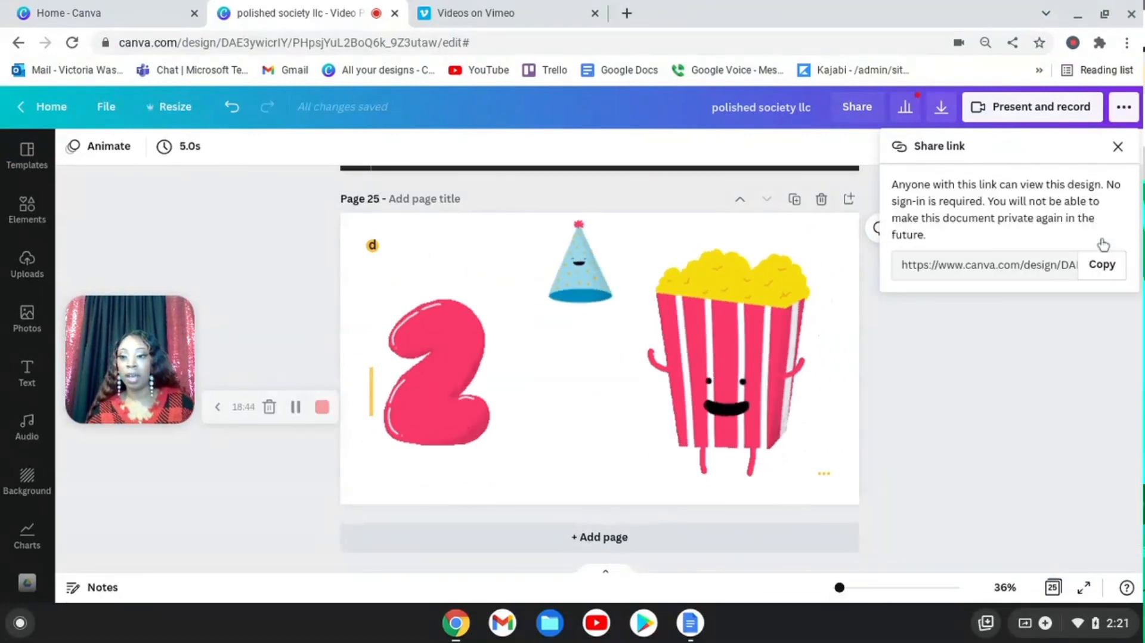
left_click(1095, 272)
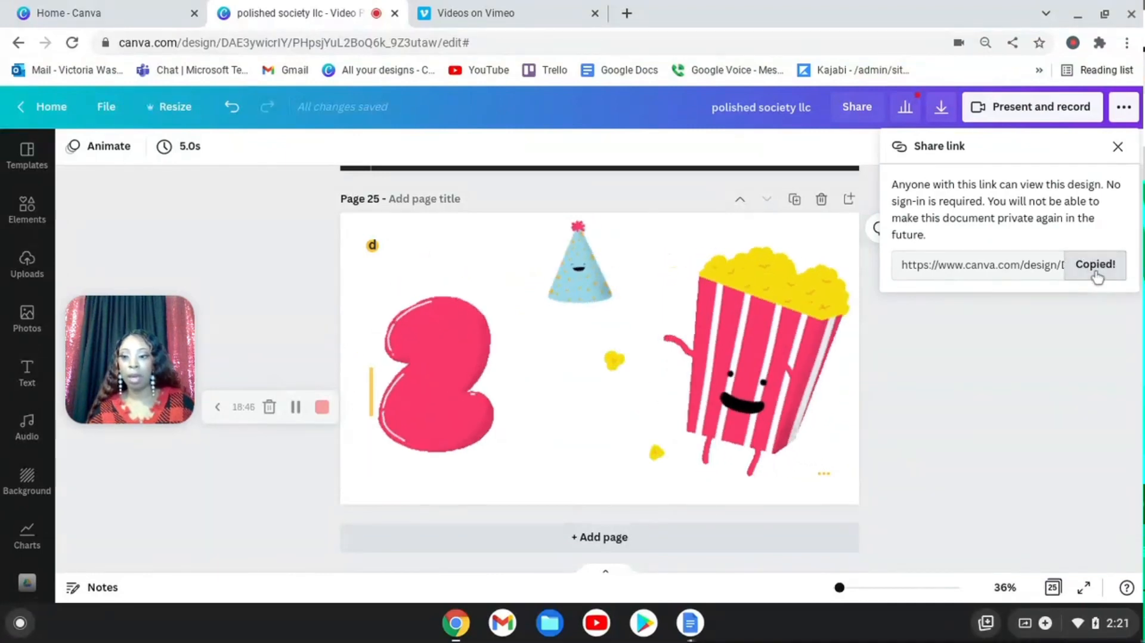
Step: Open the copied share link in a new browser tab and advance to the presentation's second page
left_click(627, 13)
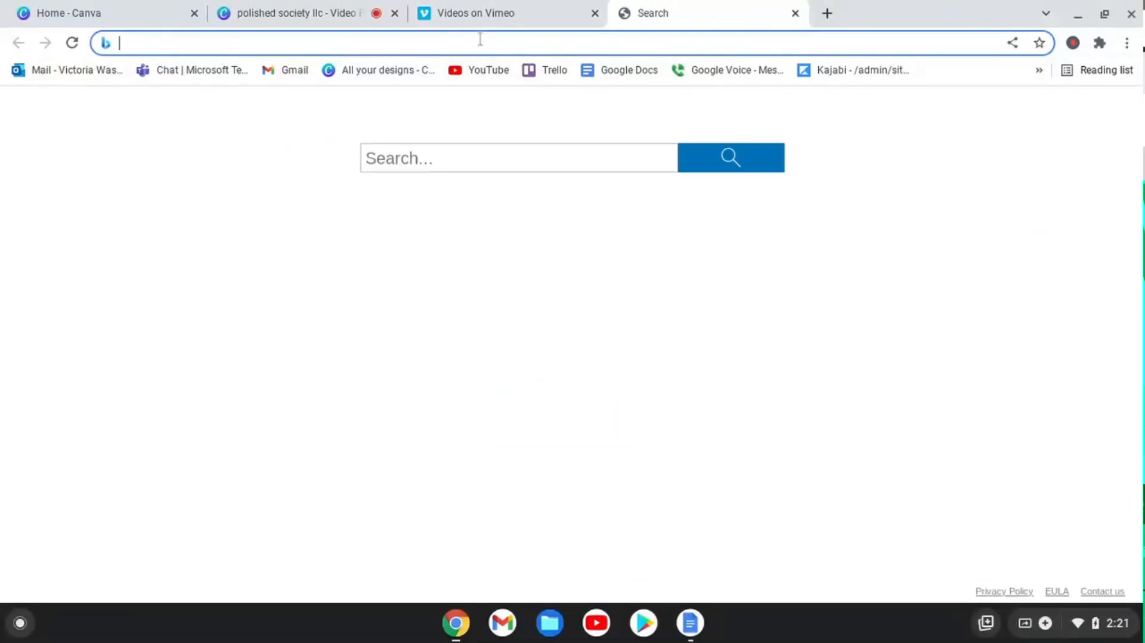
key("ctrl+v")
key("Return")
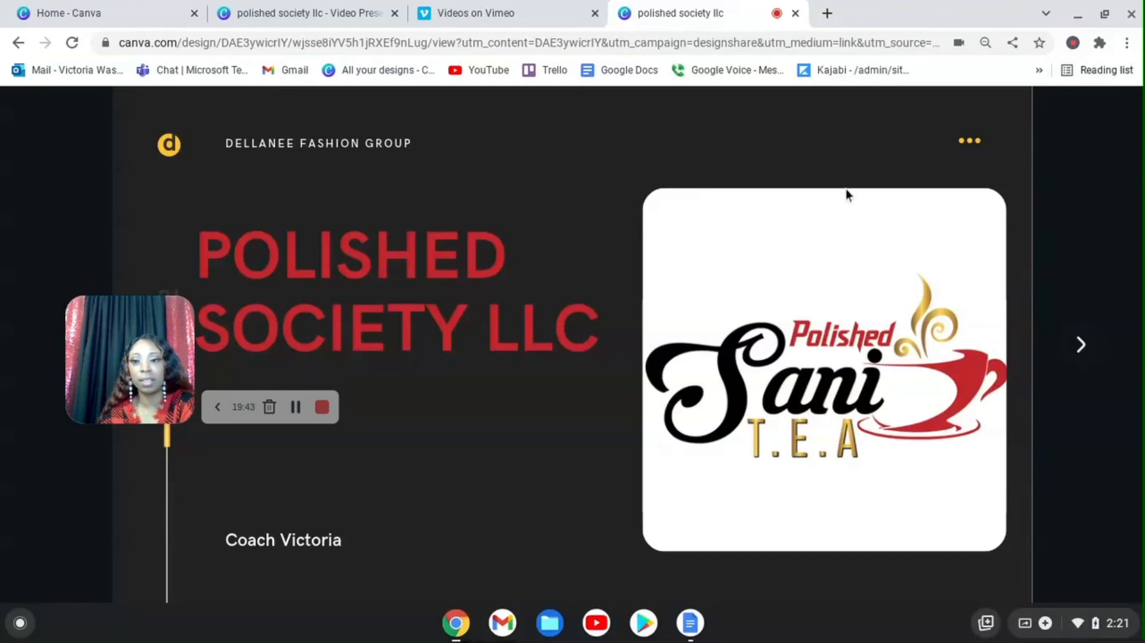
left_click(1080, 346)
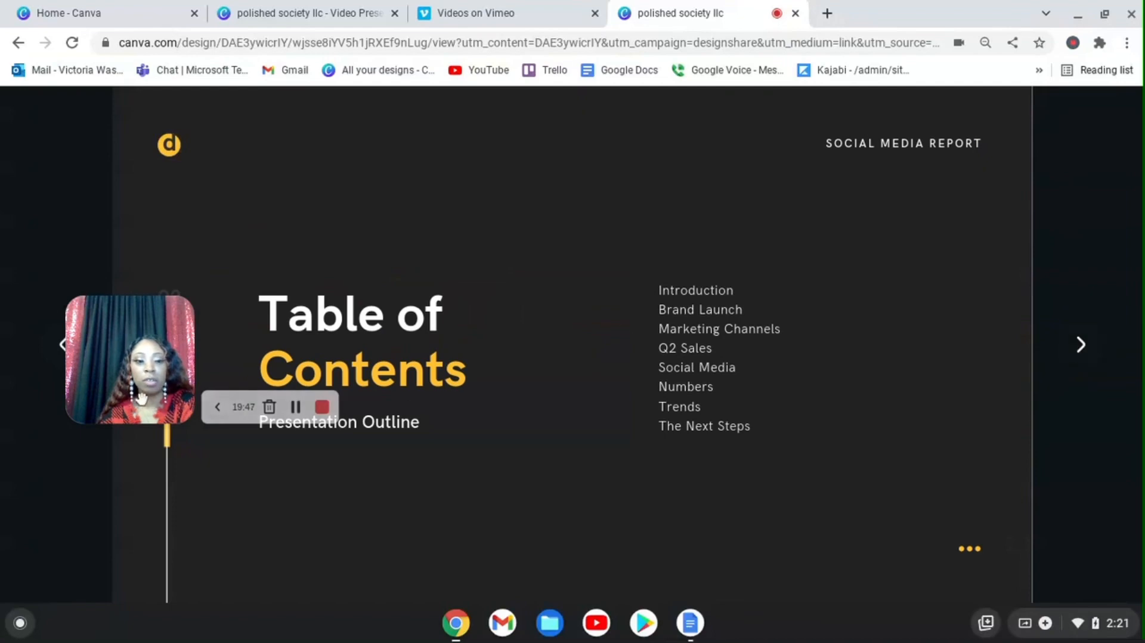
left_click_drag(130, 359, 447, 217)
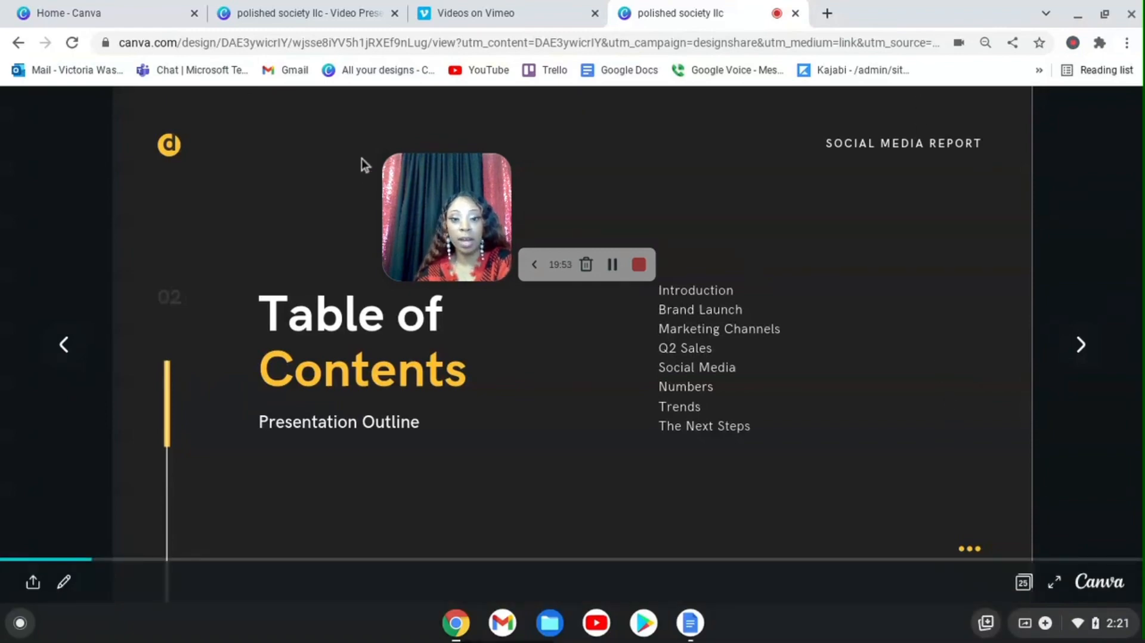
left_click_drag(465, 233, 96, 232)
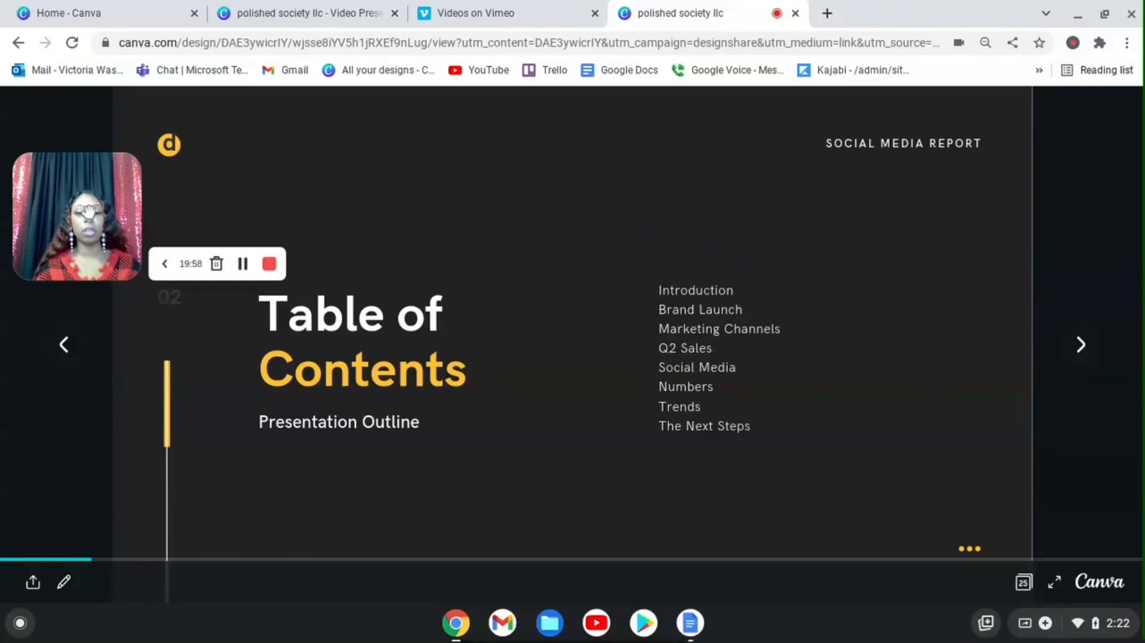
left_click_drag(89, 204, 543, 173)
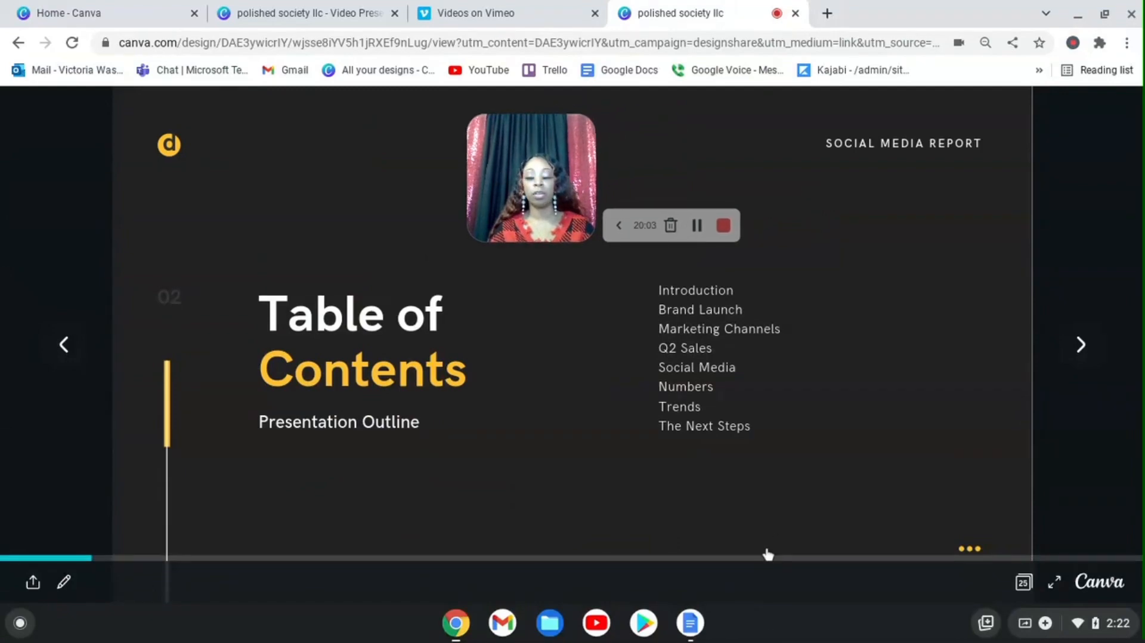
Step: Page through the shared presentation from page 3 to page 12 and preview page 12 in full screen
left_click(1091, 354)
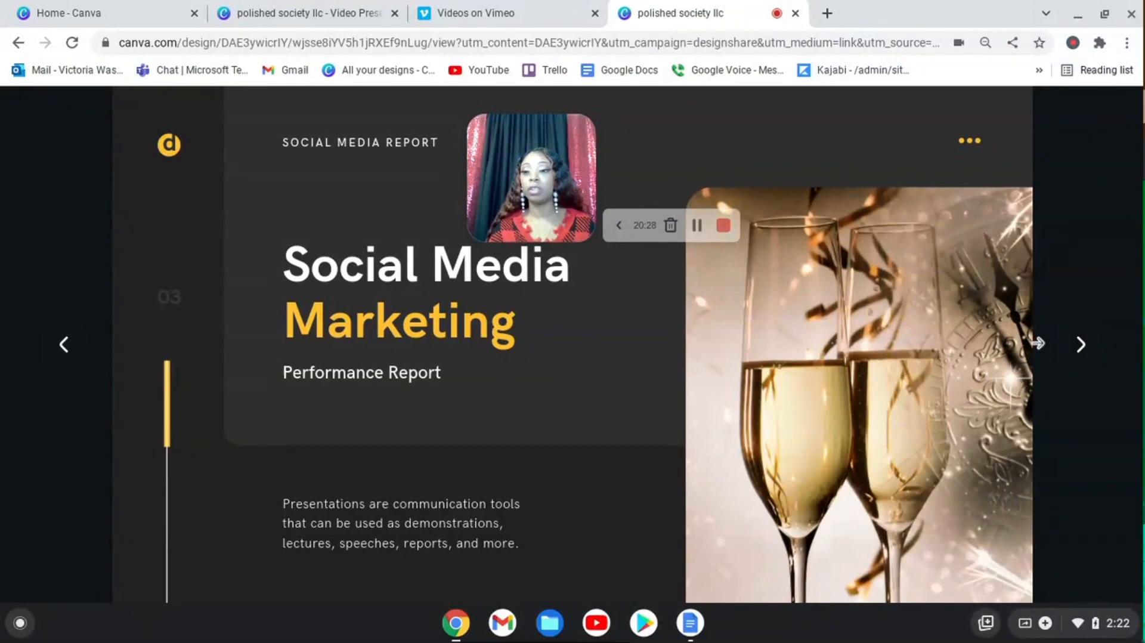
left_click(1079, 351)
left_click(1079, 352)
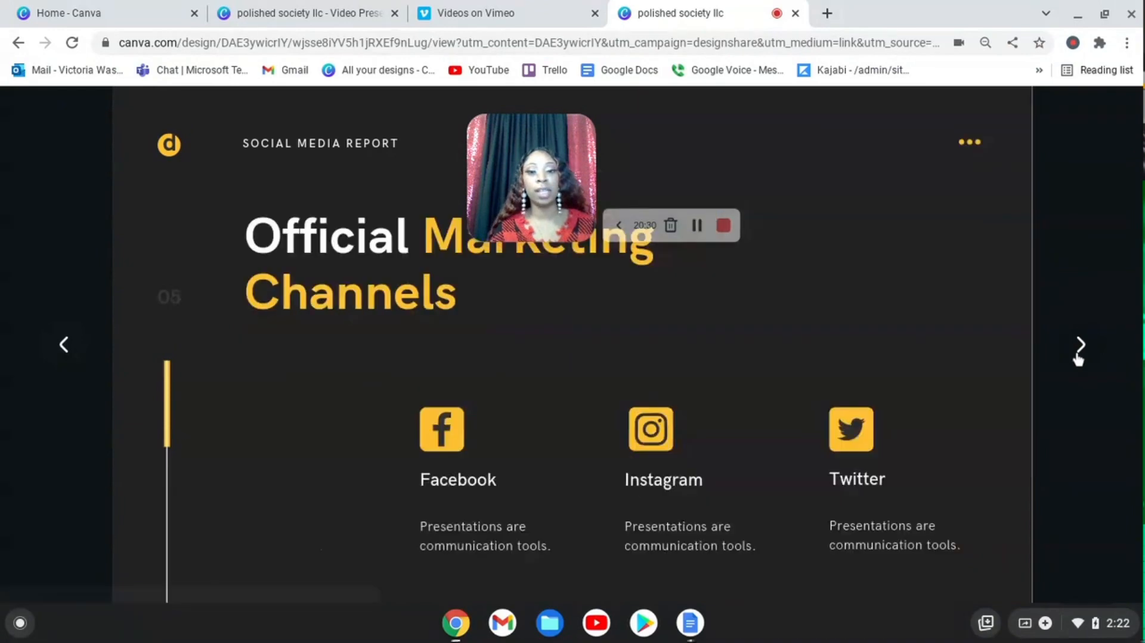
left_click(1078, 356)
left_click(1078, 357)
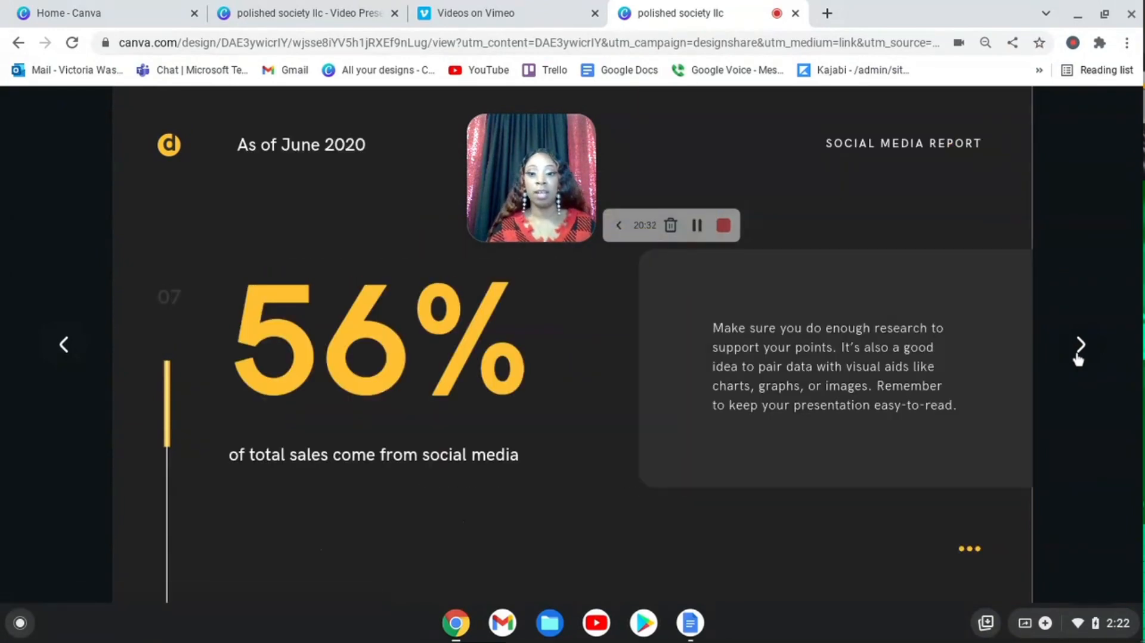
left_click(1078, 357)
left_click(1078, 356)
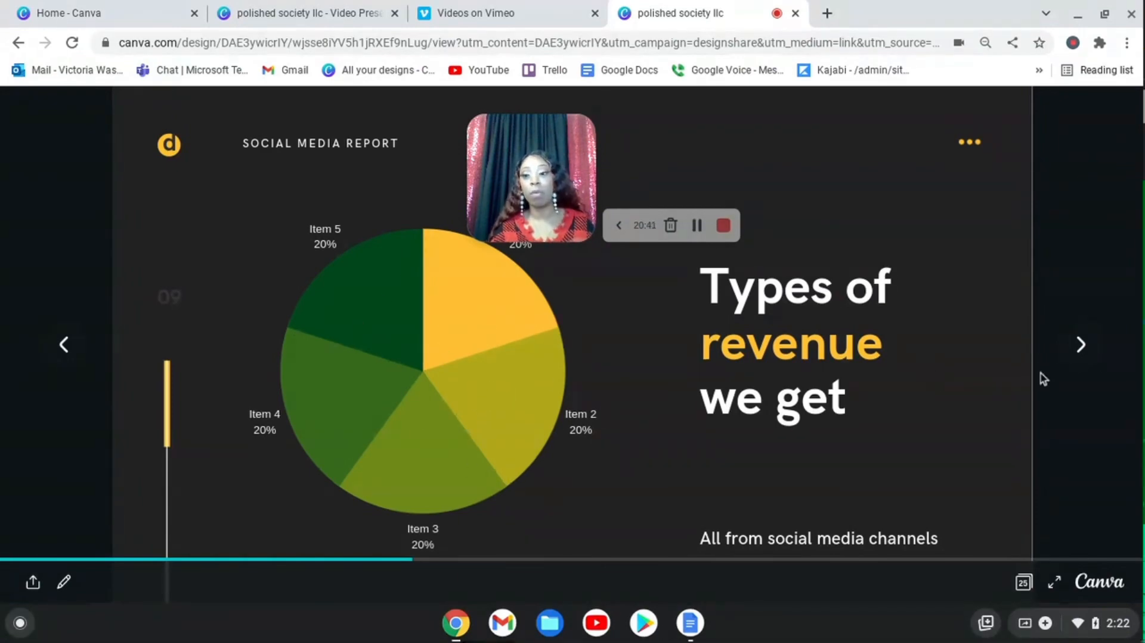
left_click(1084, 350)
left_click(1083, 351)
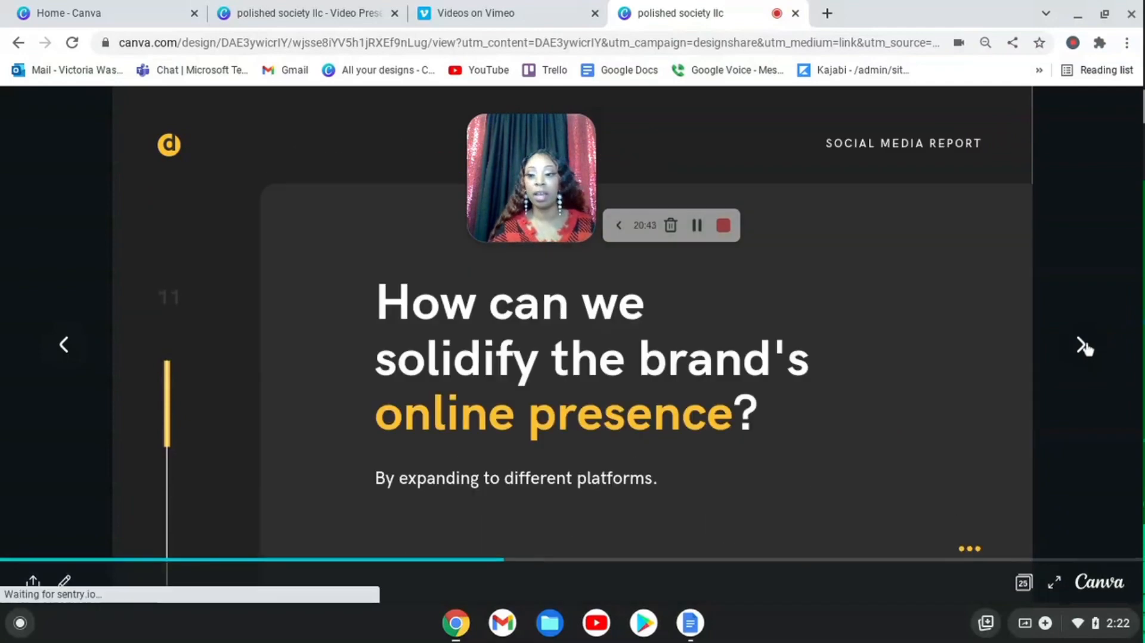
left_click(1083, 349)
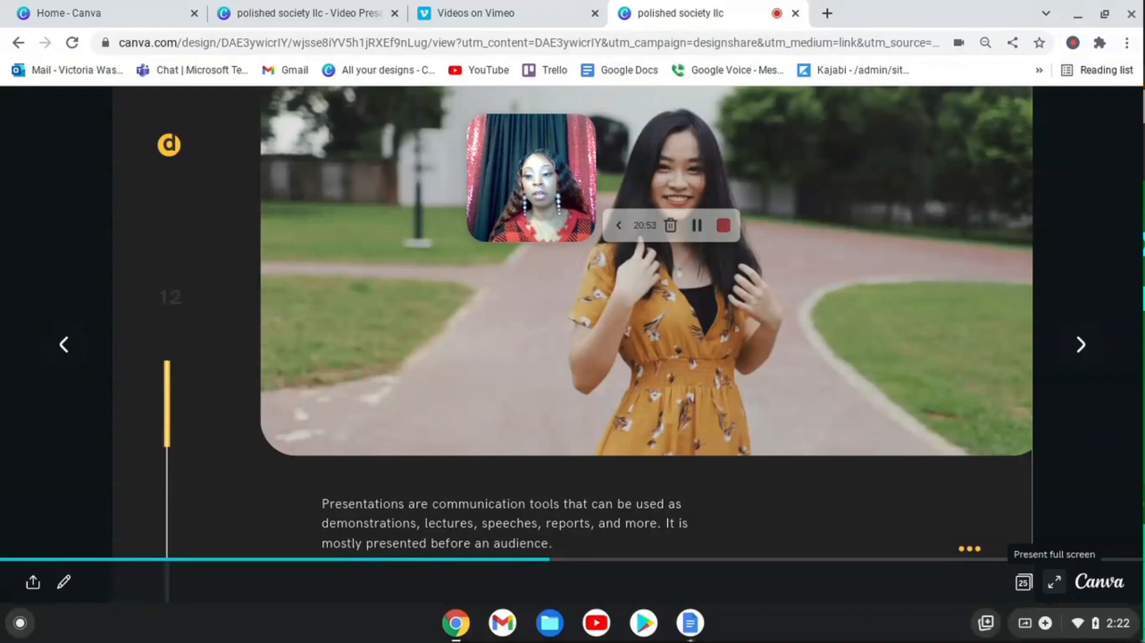
left_click(1059, 586)
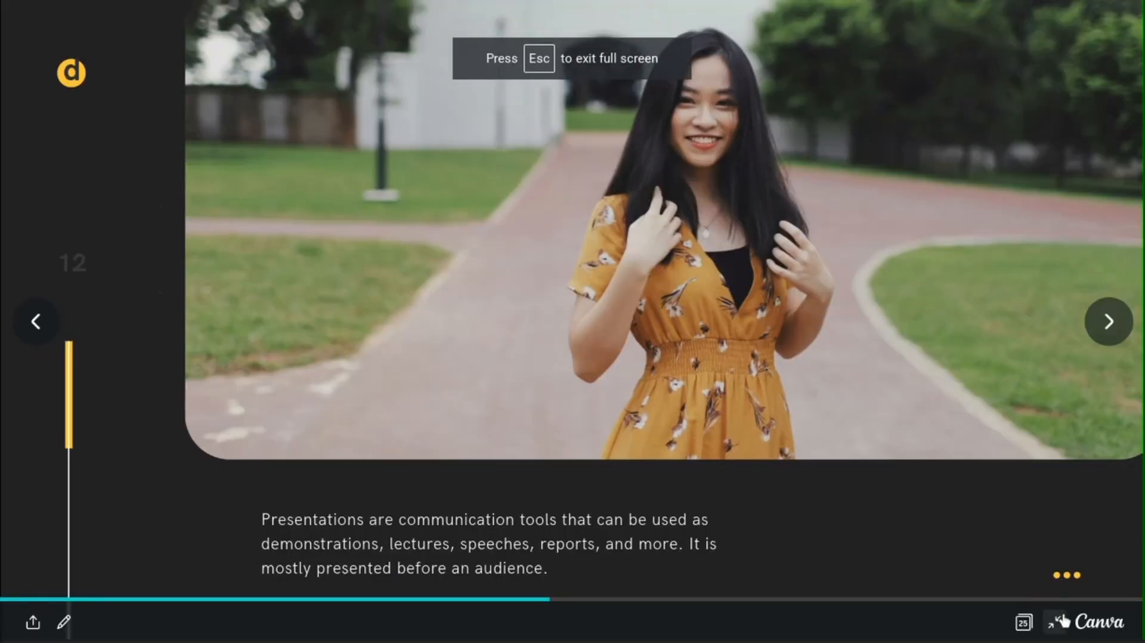
left_click(1055, 623)
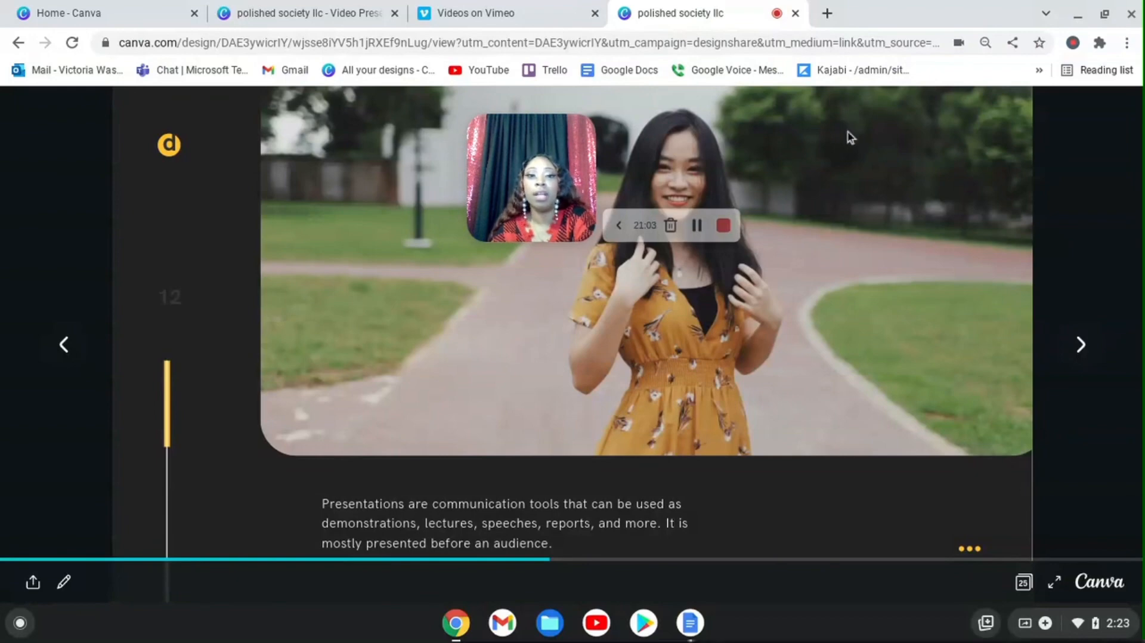
Step: Return to the design editor and examine the full list of publishing options, including print products and social sharing destinations
left_click(302, 17)
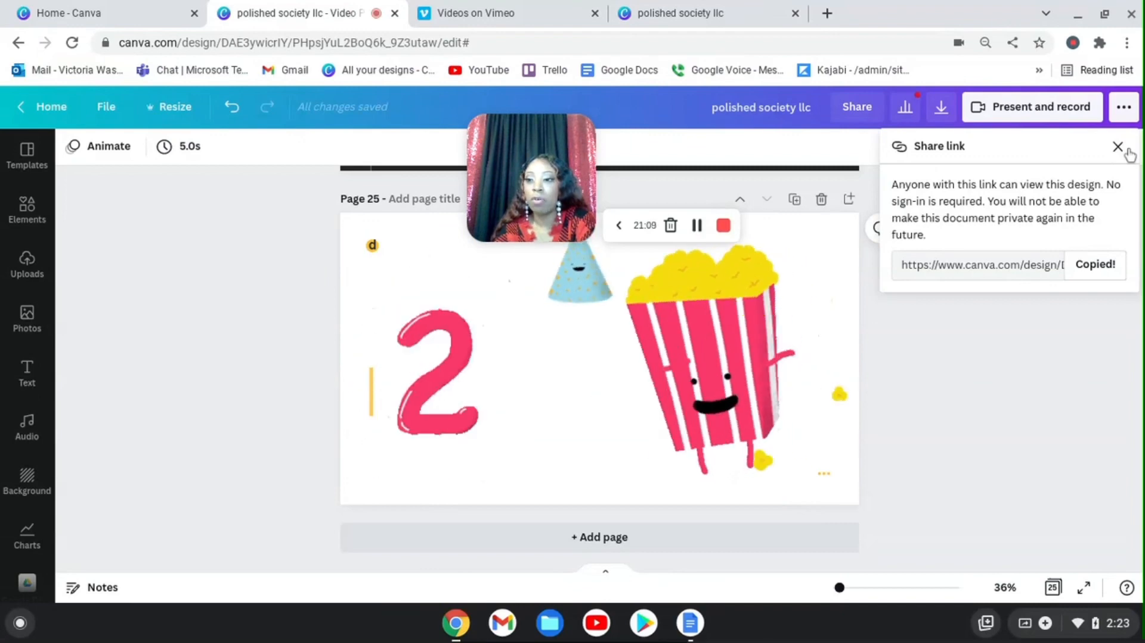
left_click(1125, 149)
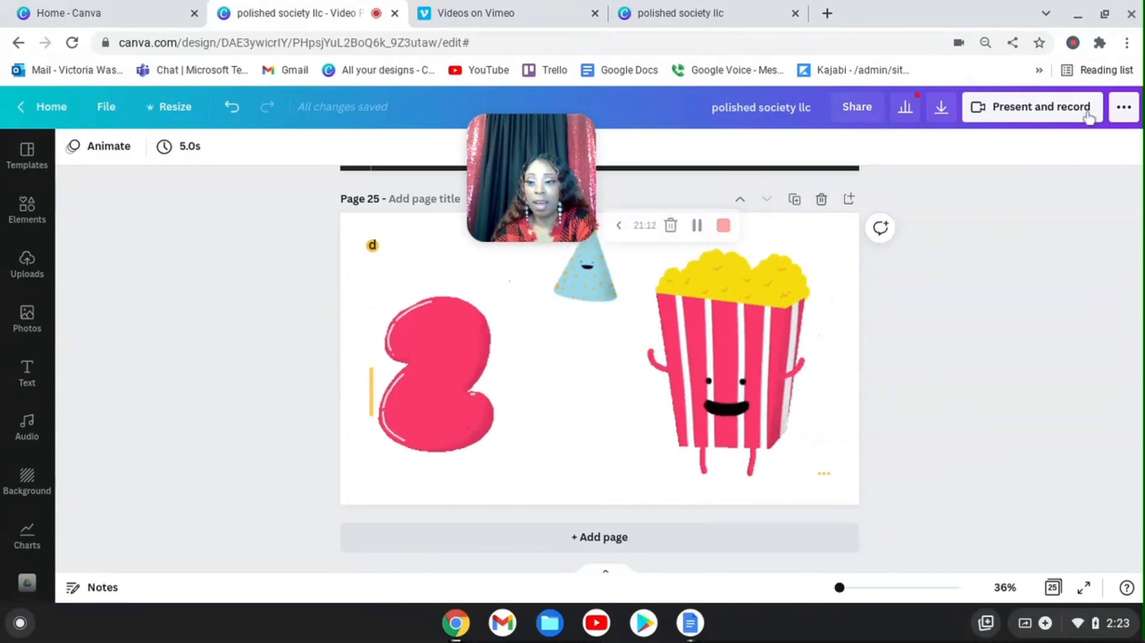
left_click(1126, 114)
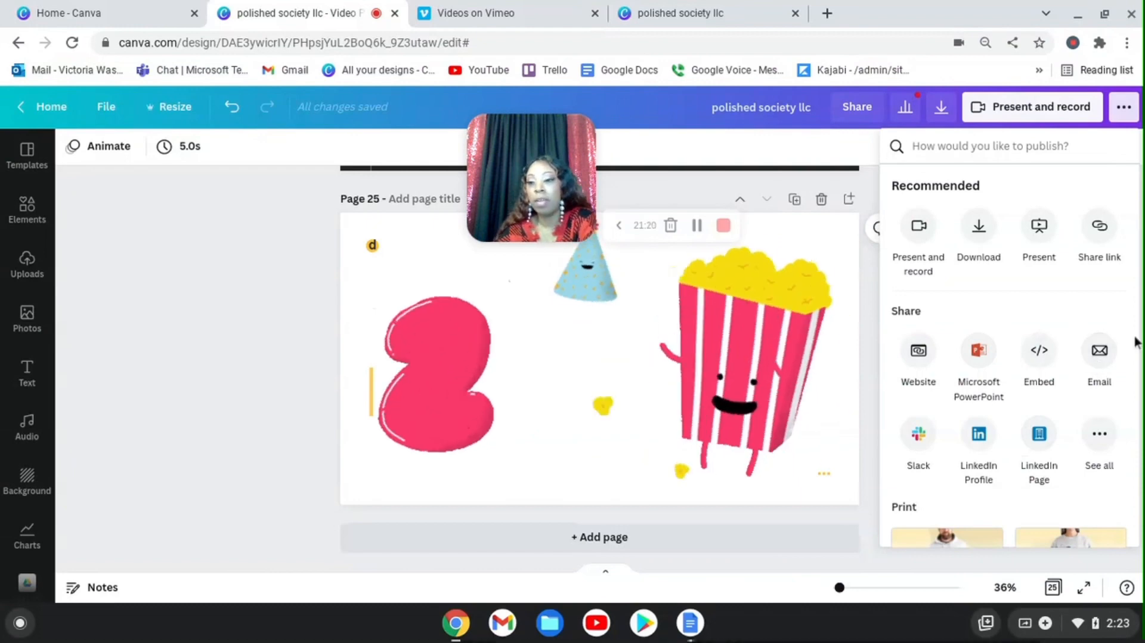
scroll(1058, 358, "down", 3)
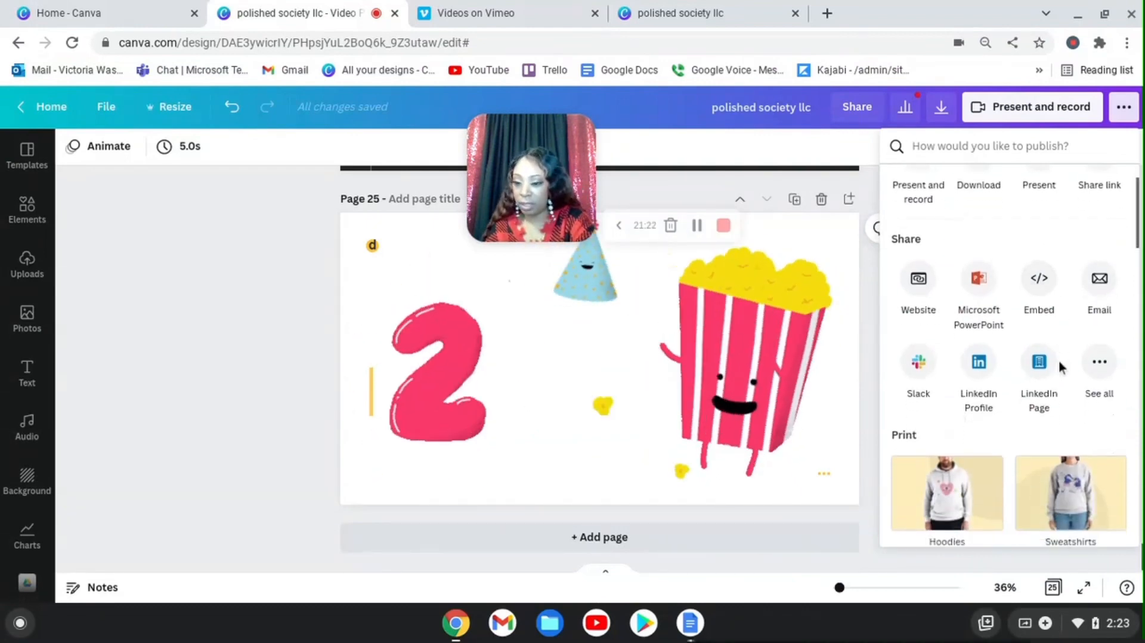
scroll(1079, 373, "down", 10)
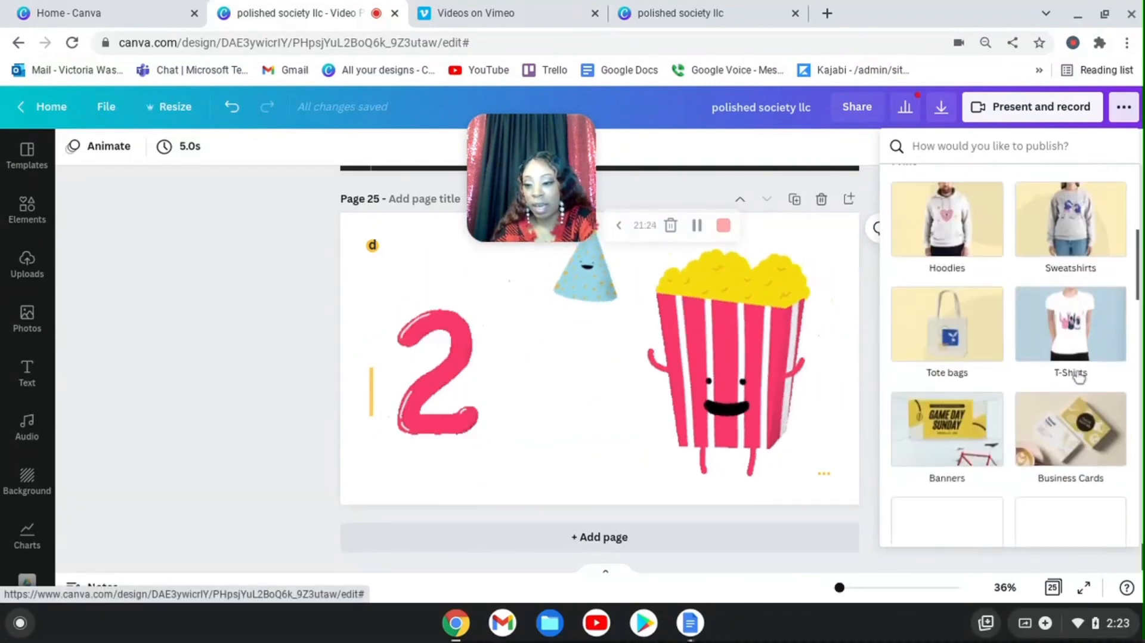
scroll(1079, 375, "down", 4)
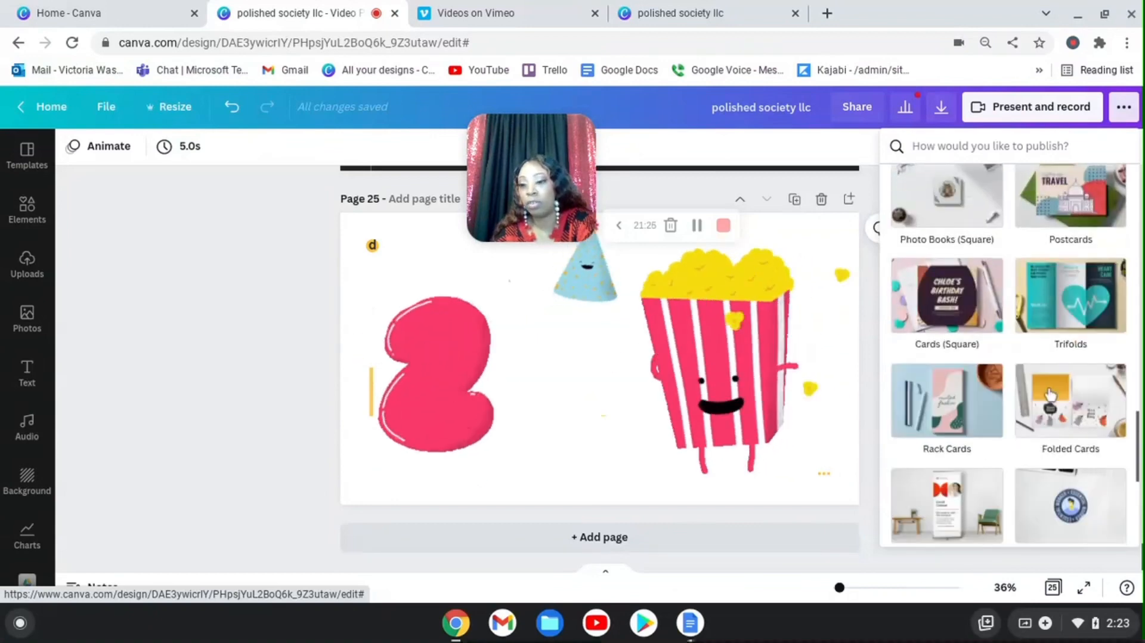
scroll(1079, 417, "down", 3)
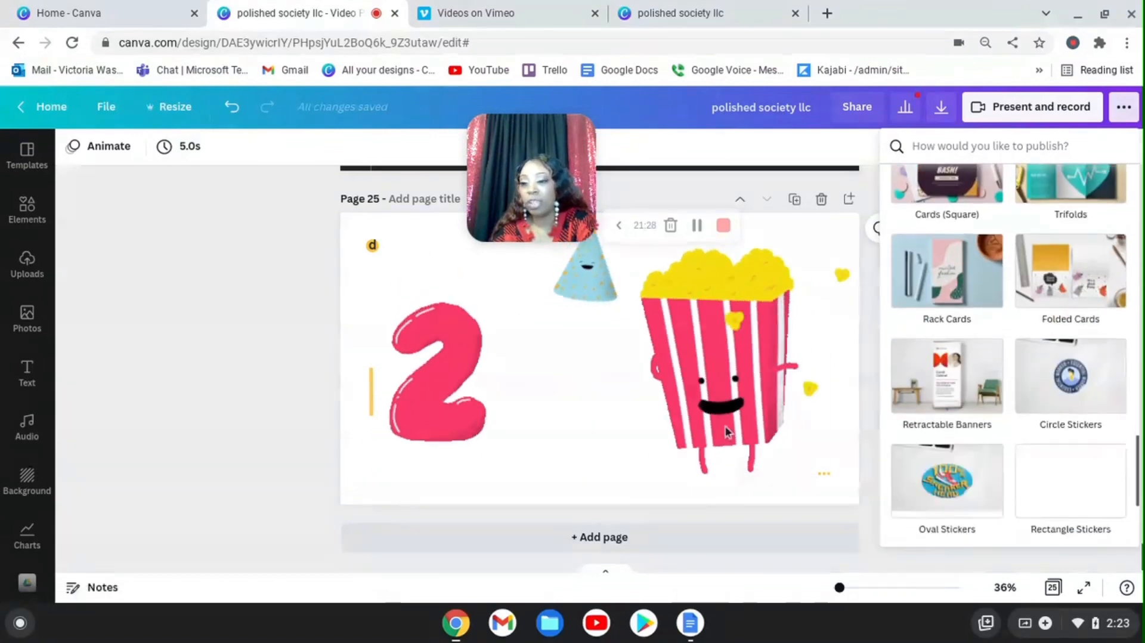
scroll(1083, 472, "down", 5)
scroll(1086, 473, "up", 15)
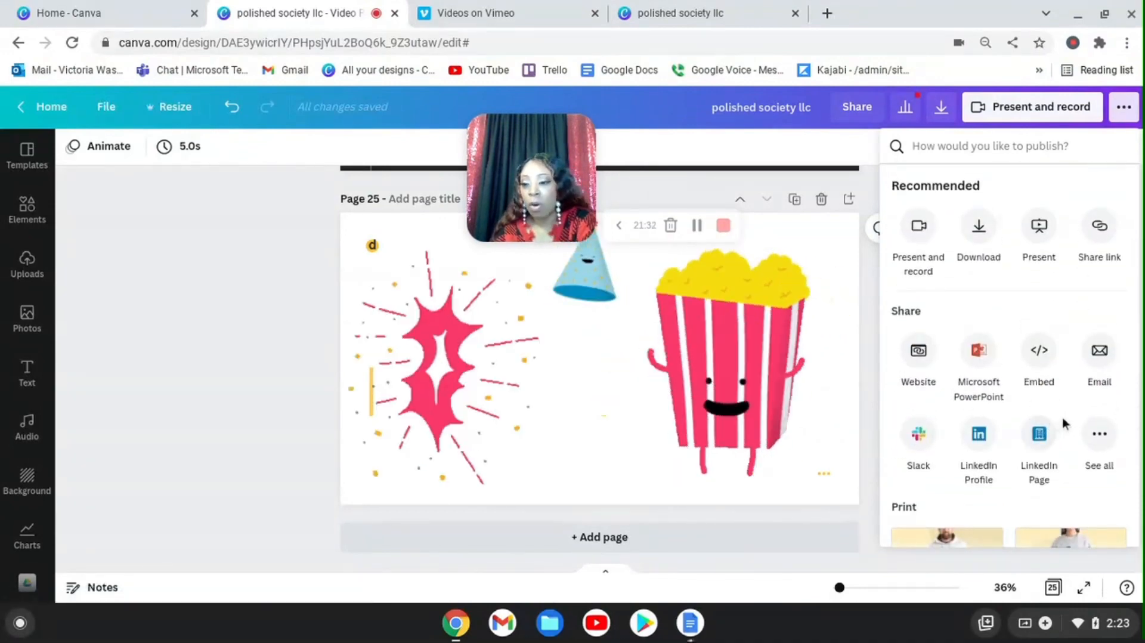
left_click(1102, 451)
scroll(1106, 453, "down", 5)
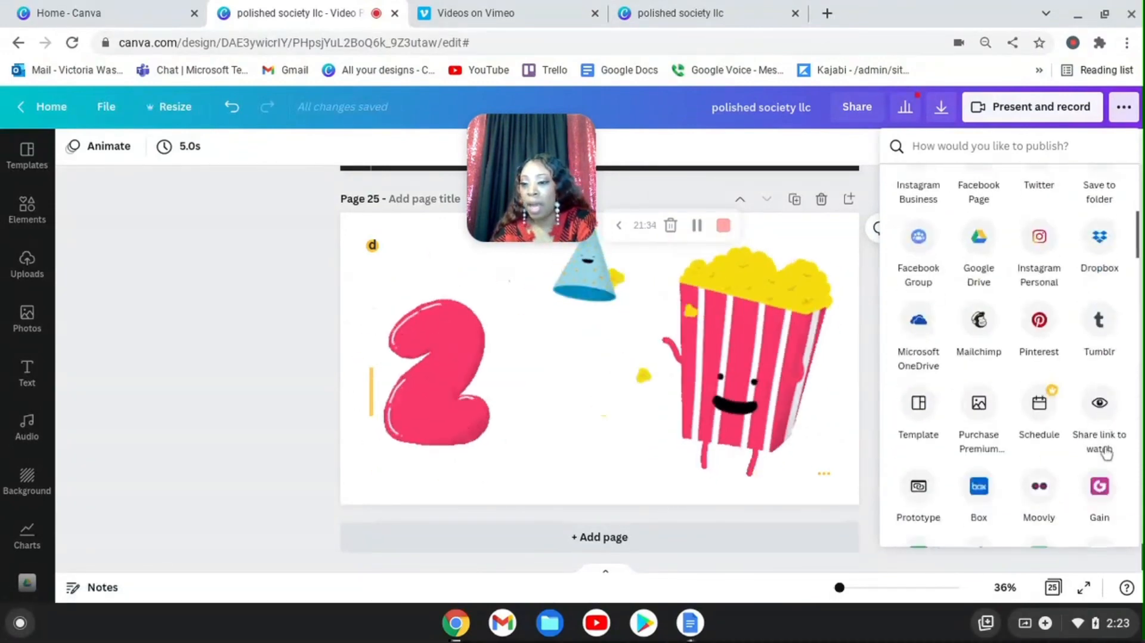
scroll(1104, 453, "up", 3)
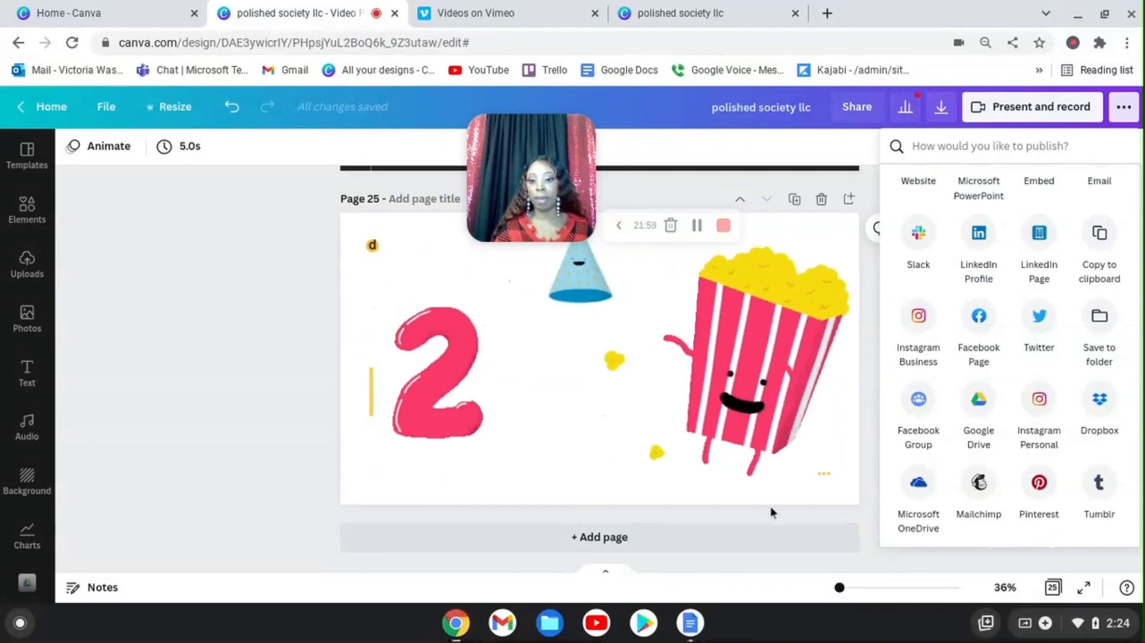
left_click(283, 331)
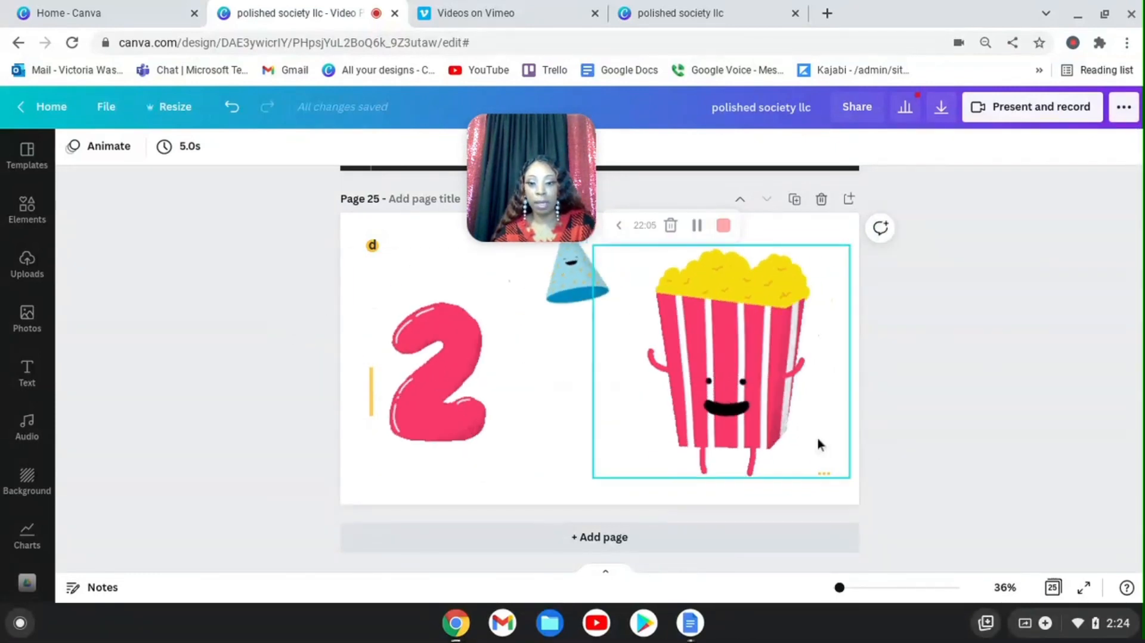
Step: Save the polished society llc design
scroll(817, 444, "up", 10)
scroll(504, 463, "down", 10)
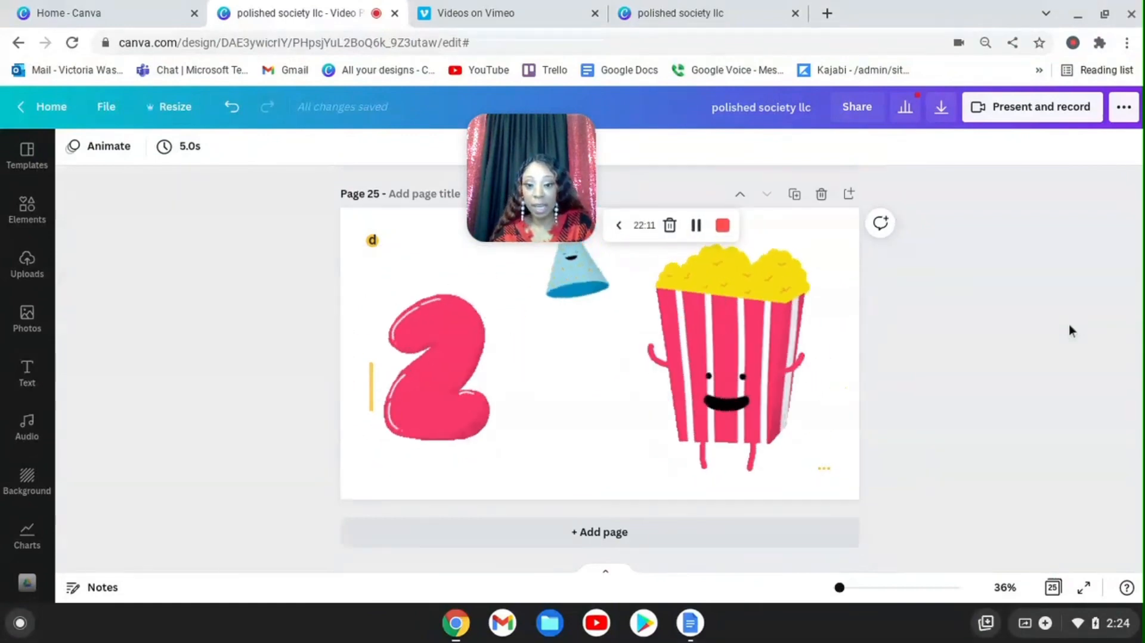
left_click(119, 107)
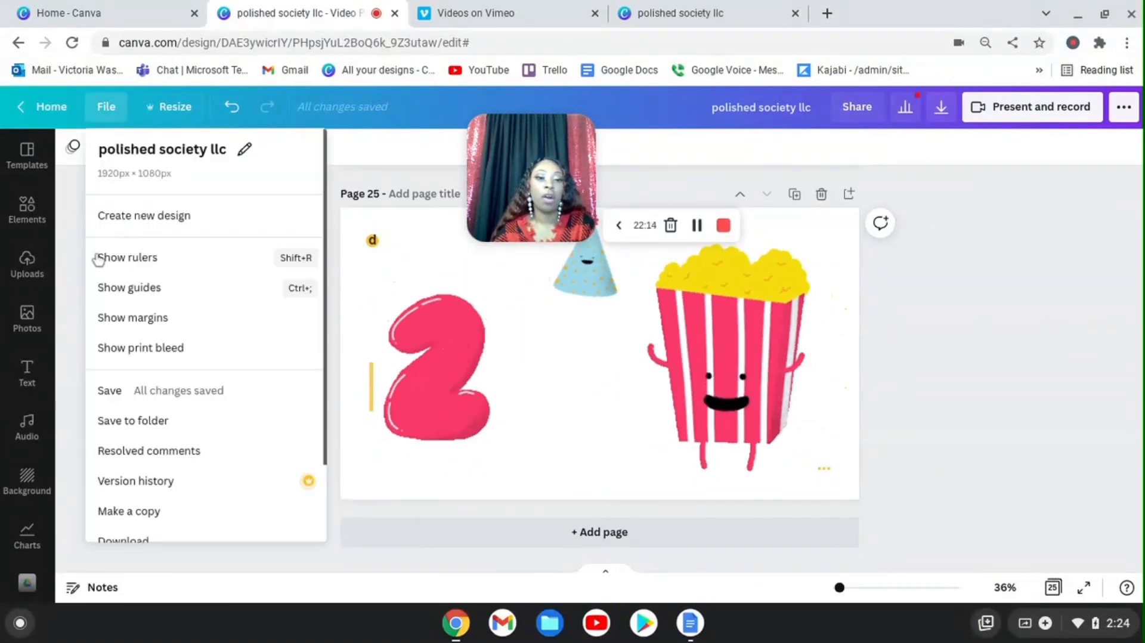
left_click(127, 402)
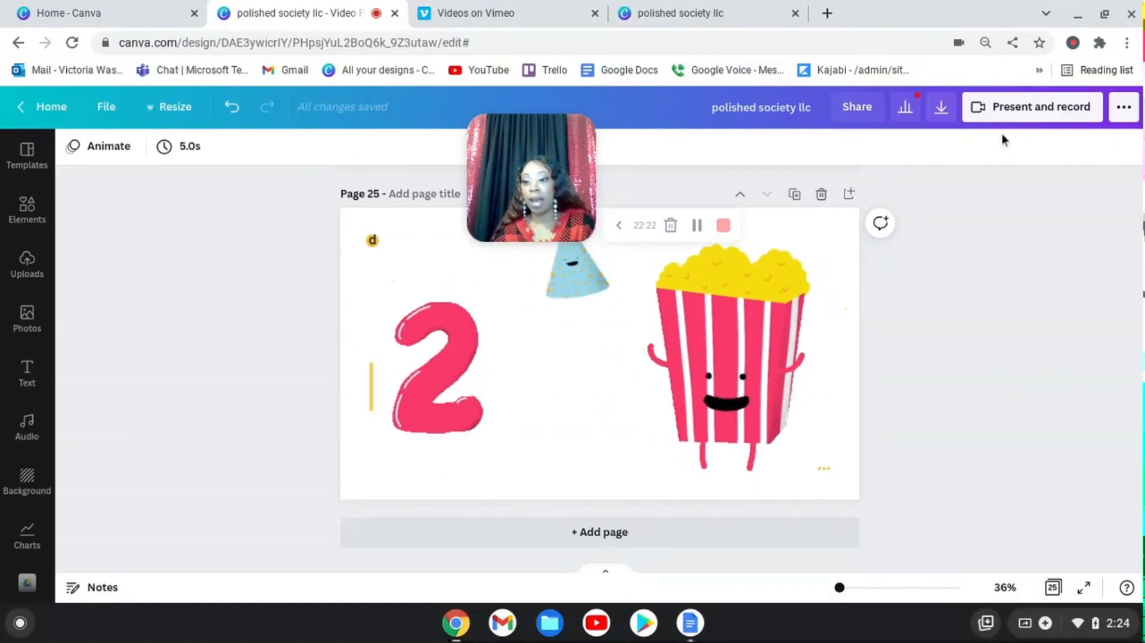
Step: Set the design's download file type to MP4 Video
left_click(940, 108)
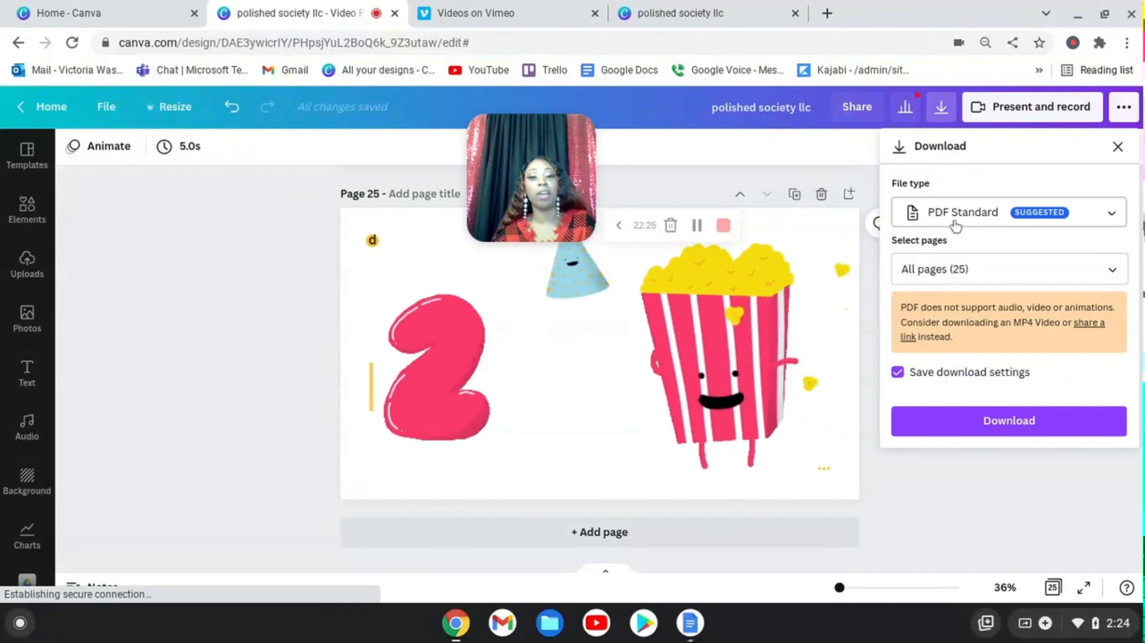
left_click(970, 211)
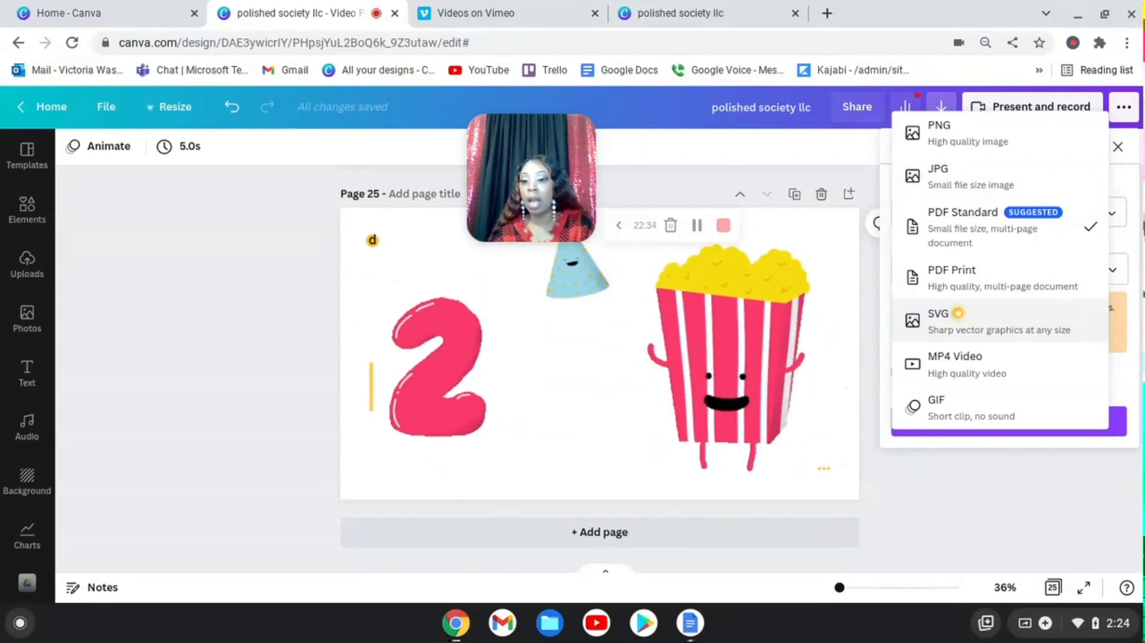
left_click(975, 373)
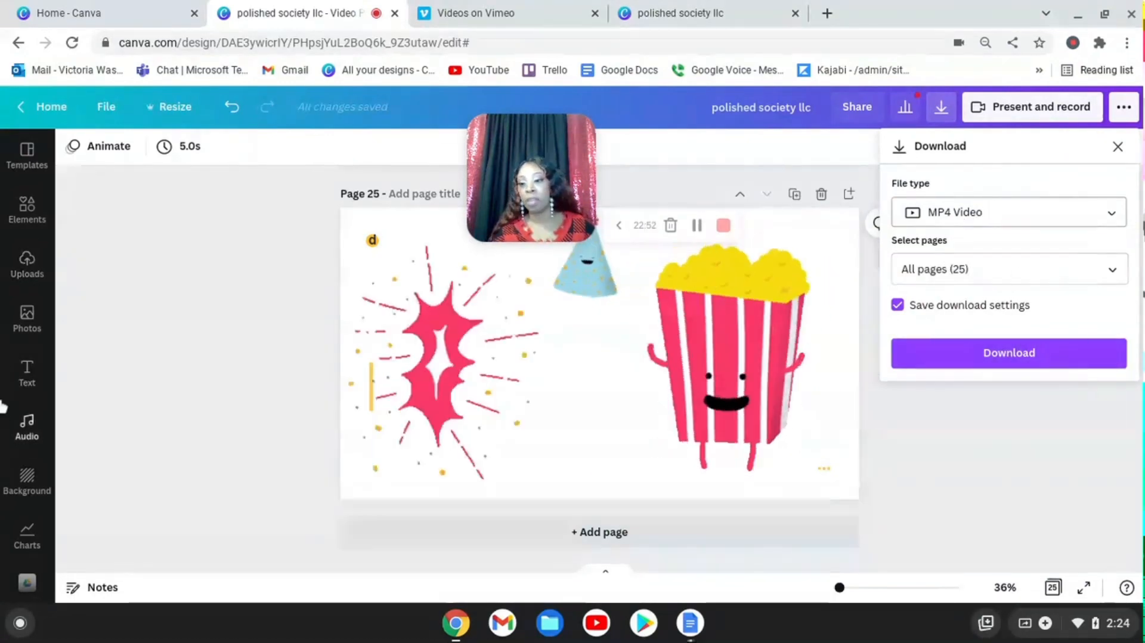
Step: Dismiss the download settings and add the vocal track "Be Free With Me" from the audio library to the design
left_click(1116, 146)
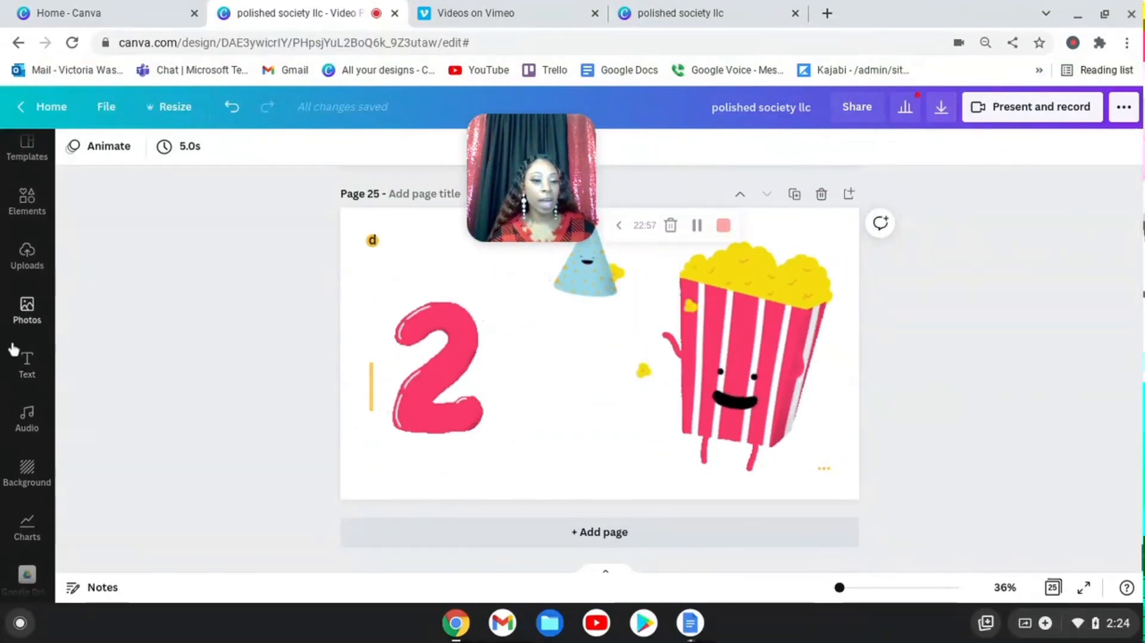
scroll(23, 394, "down", 1)
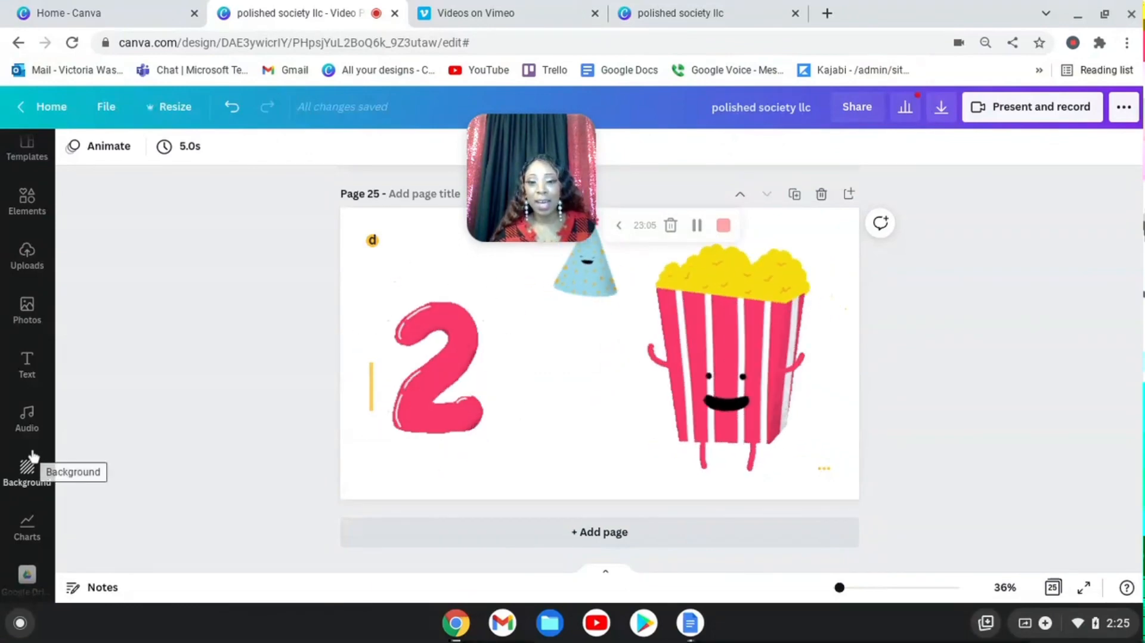
left_click(33, 425)
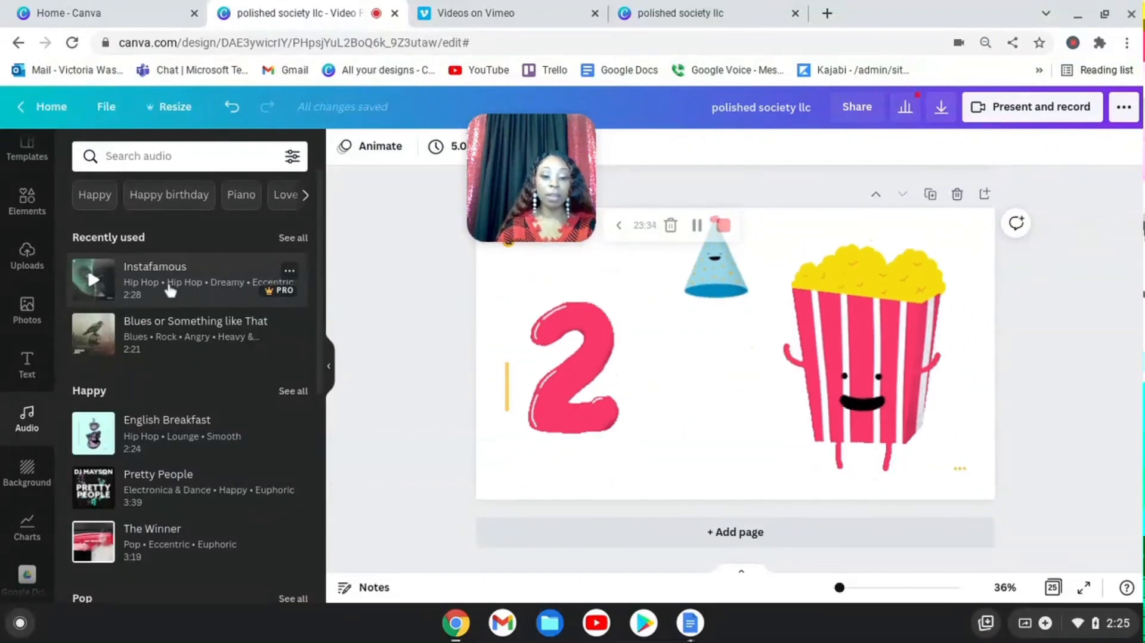
scroll(206, 417, "down", 1)
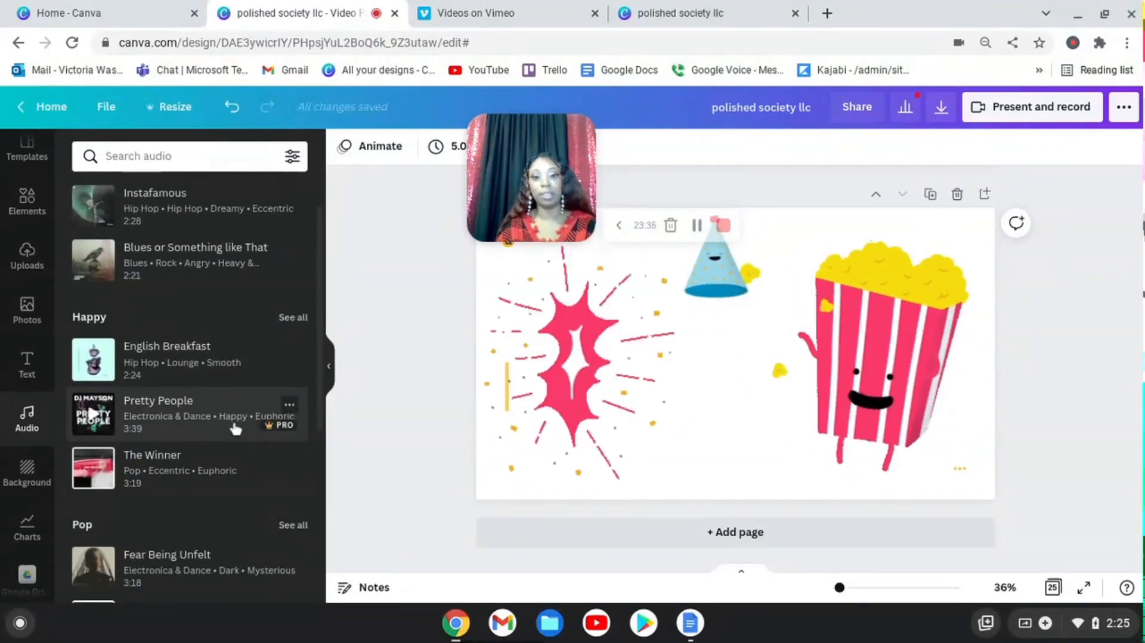
scroll(179, 453, "down", 1)
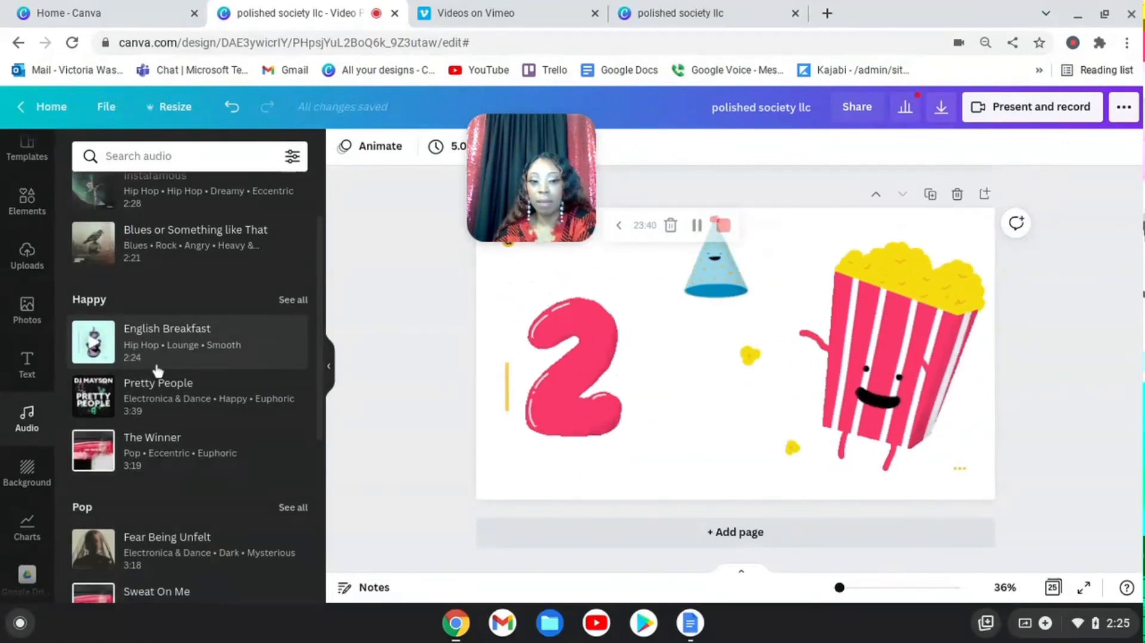
scroll(157, 370, "down", 3)
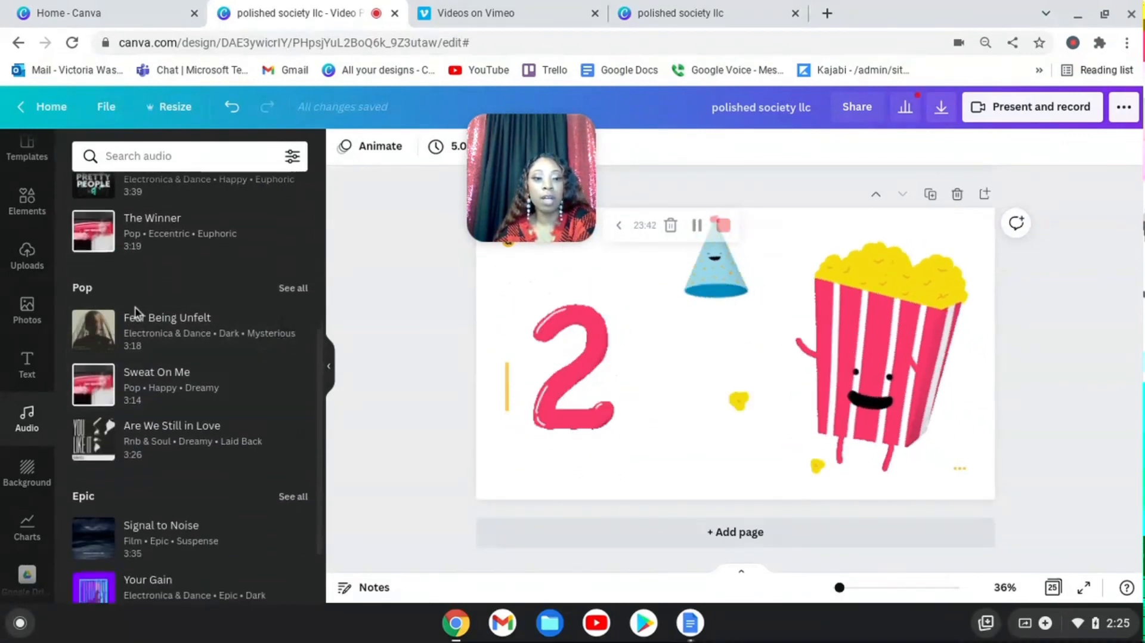
scroll(193, 507, "up", 3)
scroll(136, 364, "down", 5)
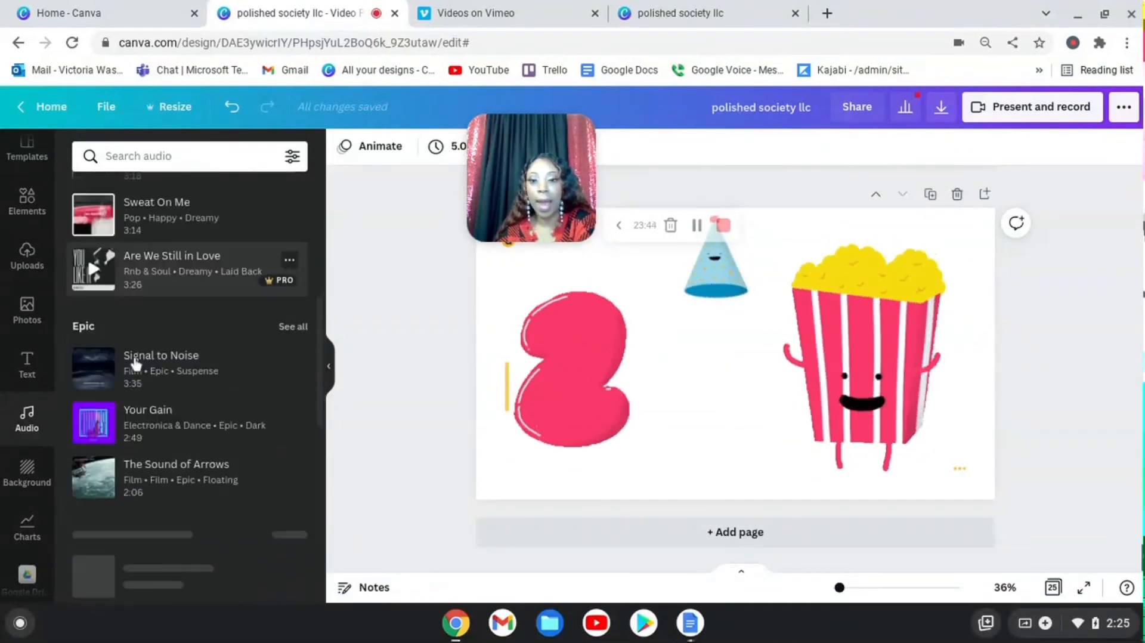
scroll(136, 363, "down", 1)
scroll(159, 401, "down", 1)
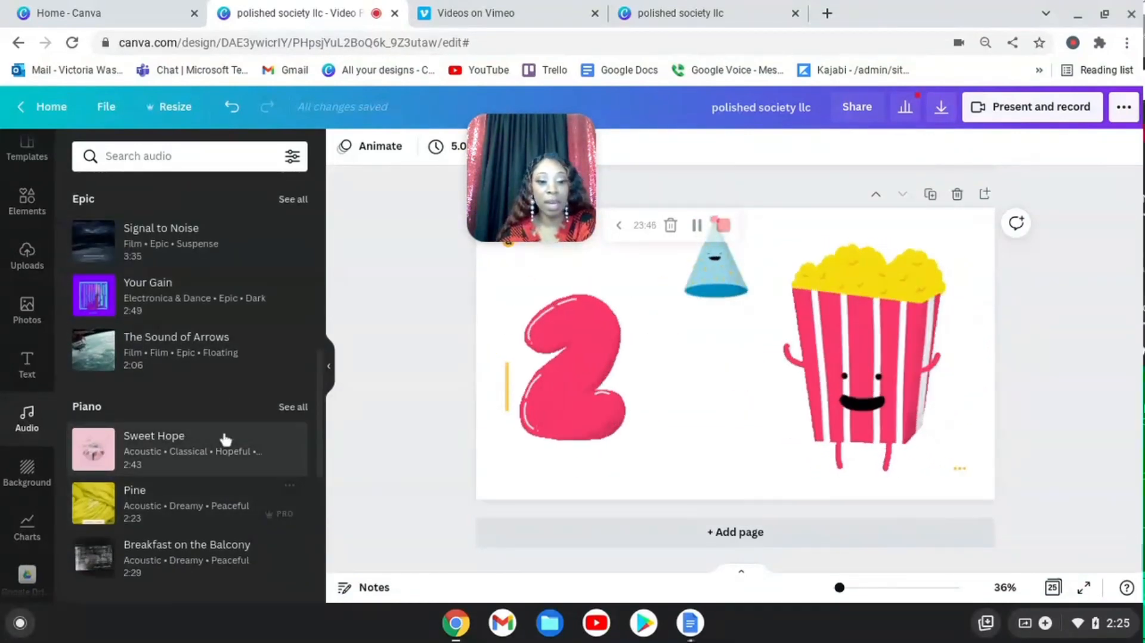
scroll(159, 556, "down", 2)
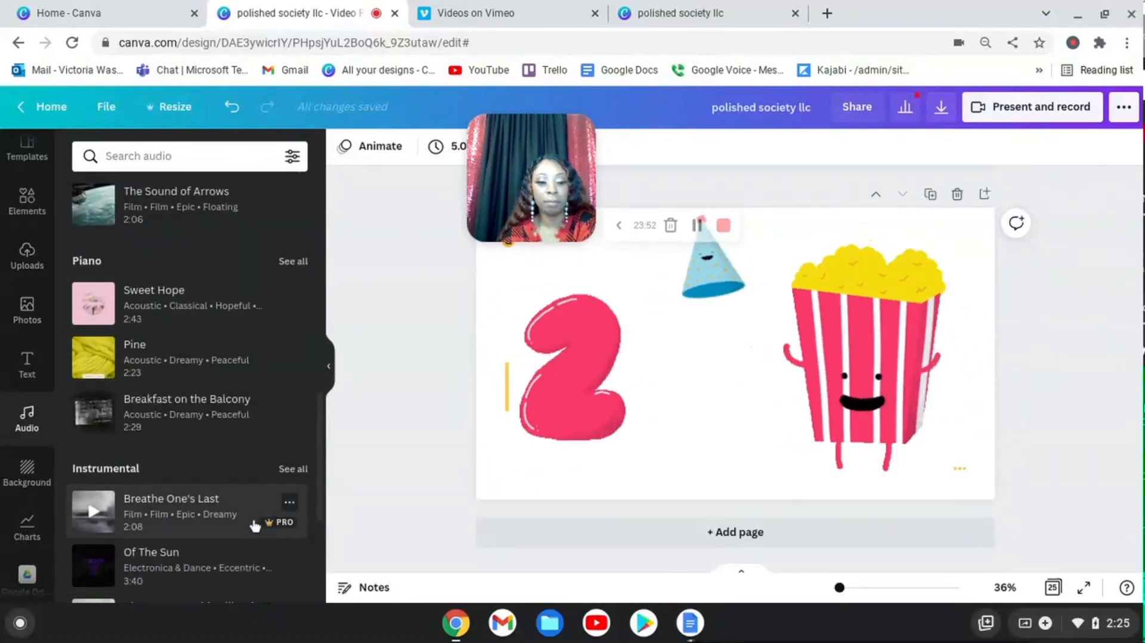
scroll(255, 525, "up", 3)
scroll(183, 383, "down", 6)
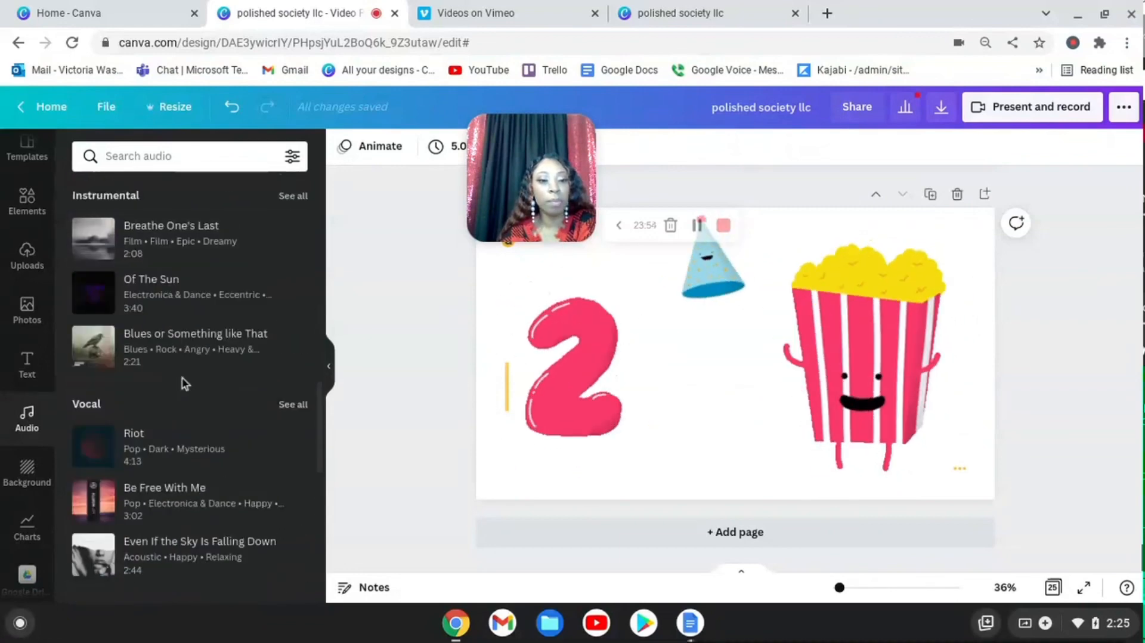
scroll(185, 388, "down", 5)
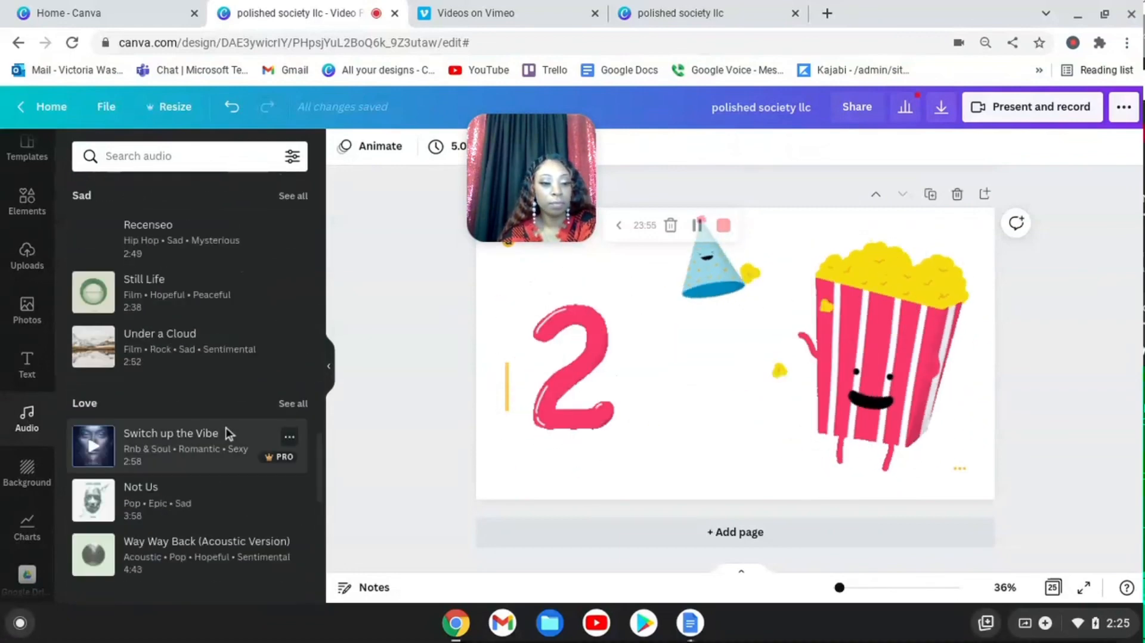
scroll(233, 420, "up", 5)
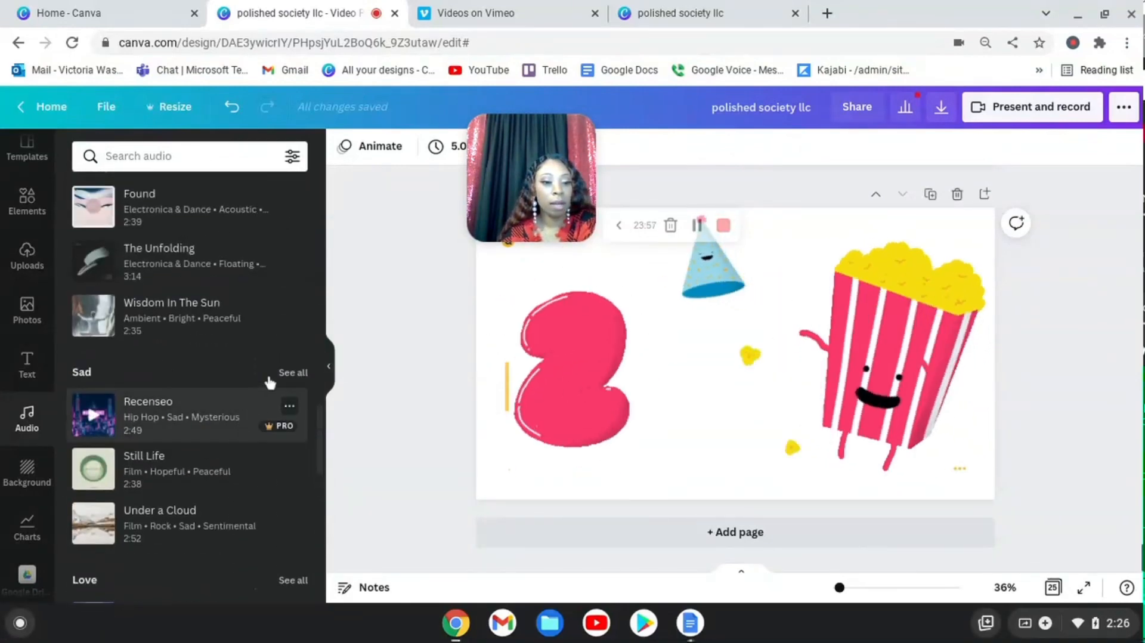
scroll(220, 364, "up", 3)
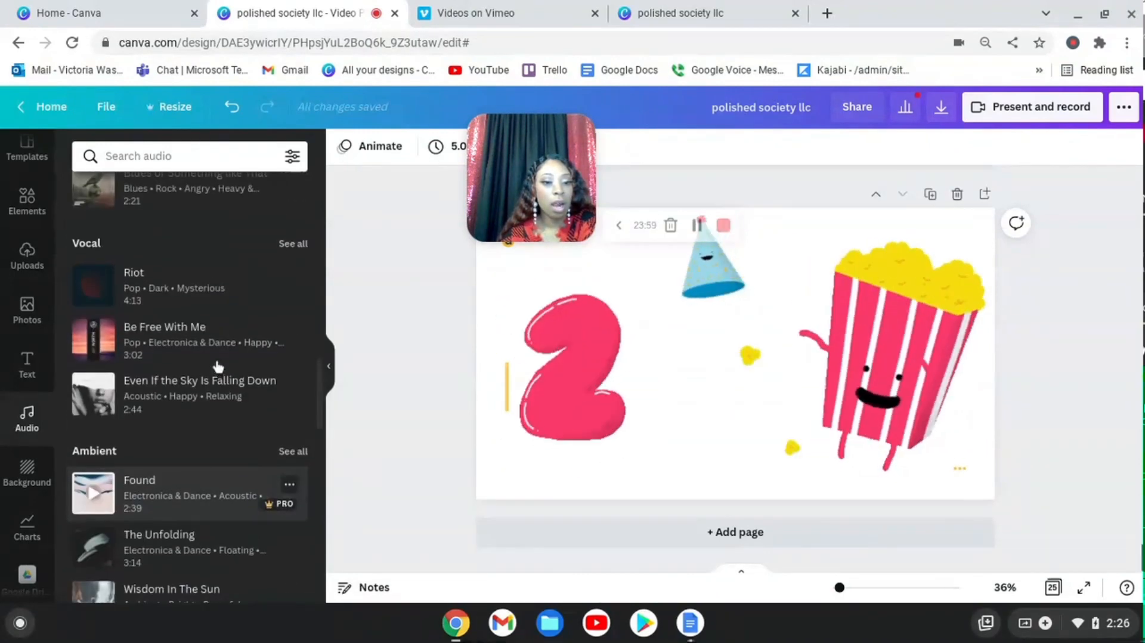
left_click(237, 338)
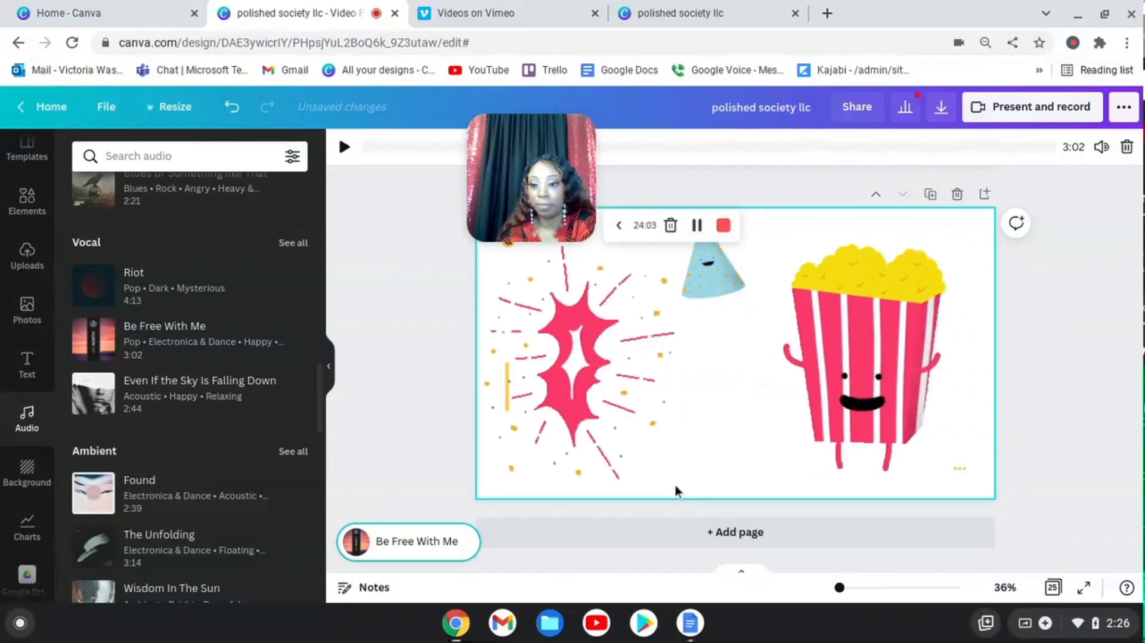
Step: Check the volume setting of "Be Free With Me", preview the track in the library and inspect its licence and keyword details
left_click(1100, 149)
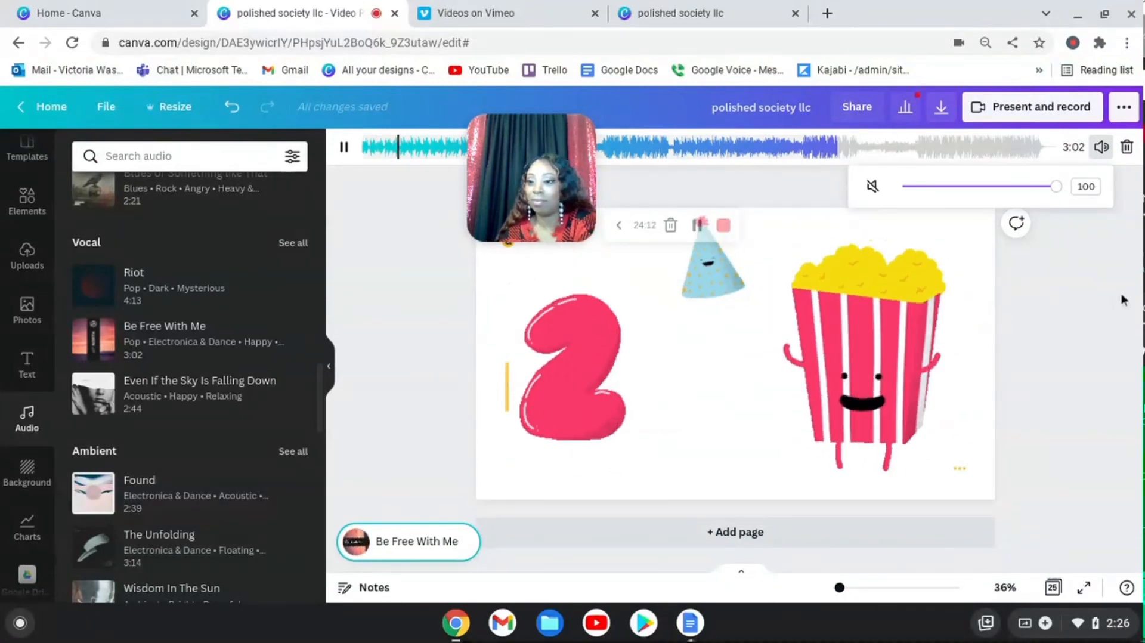
left_click(834, 151)
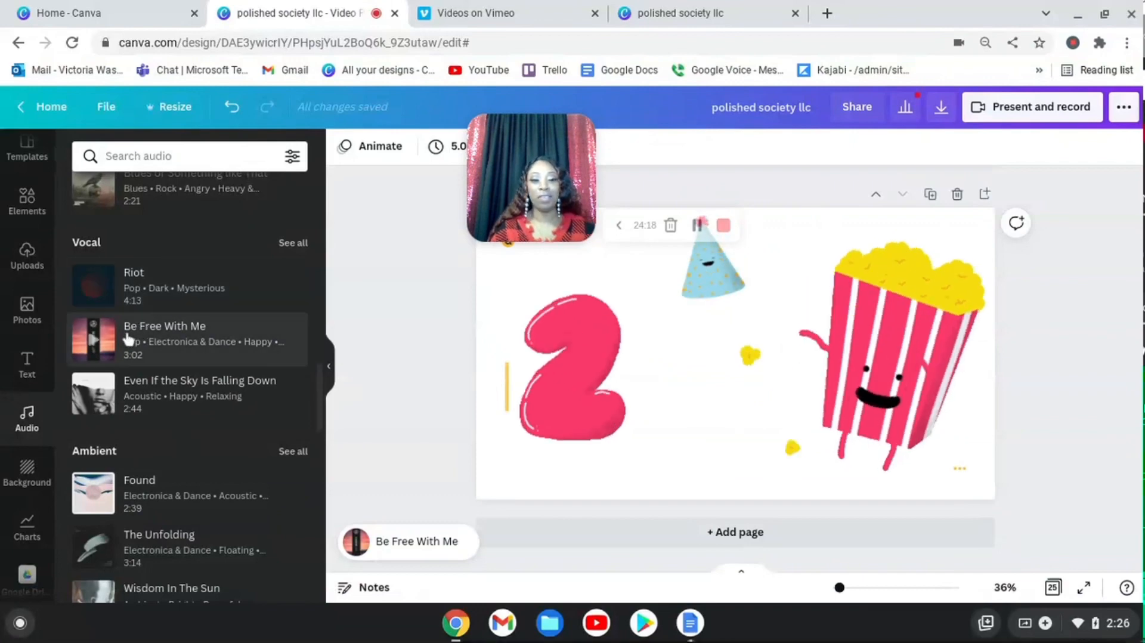
left_click(95, 341)
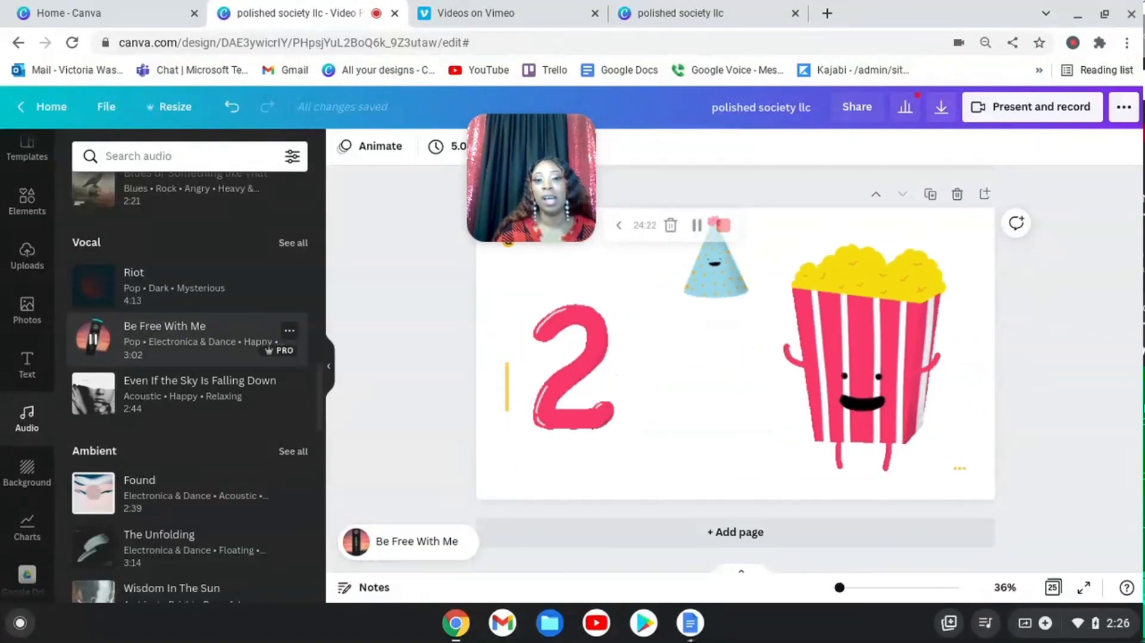
left_click(100, 347)
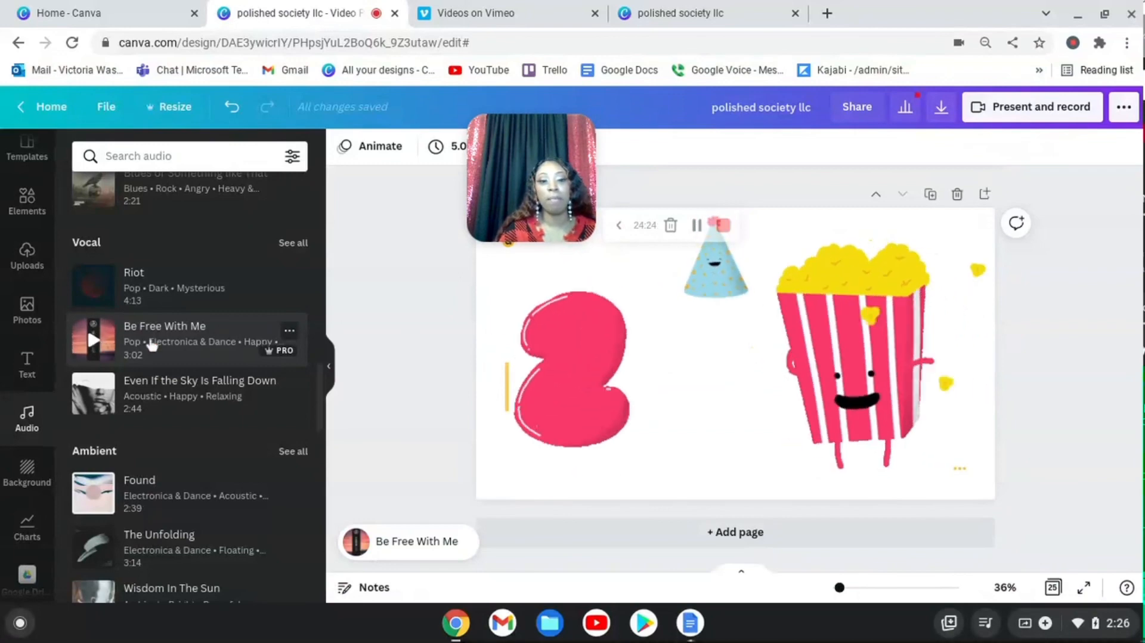
left_click(287, 333)
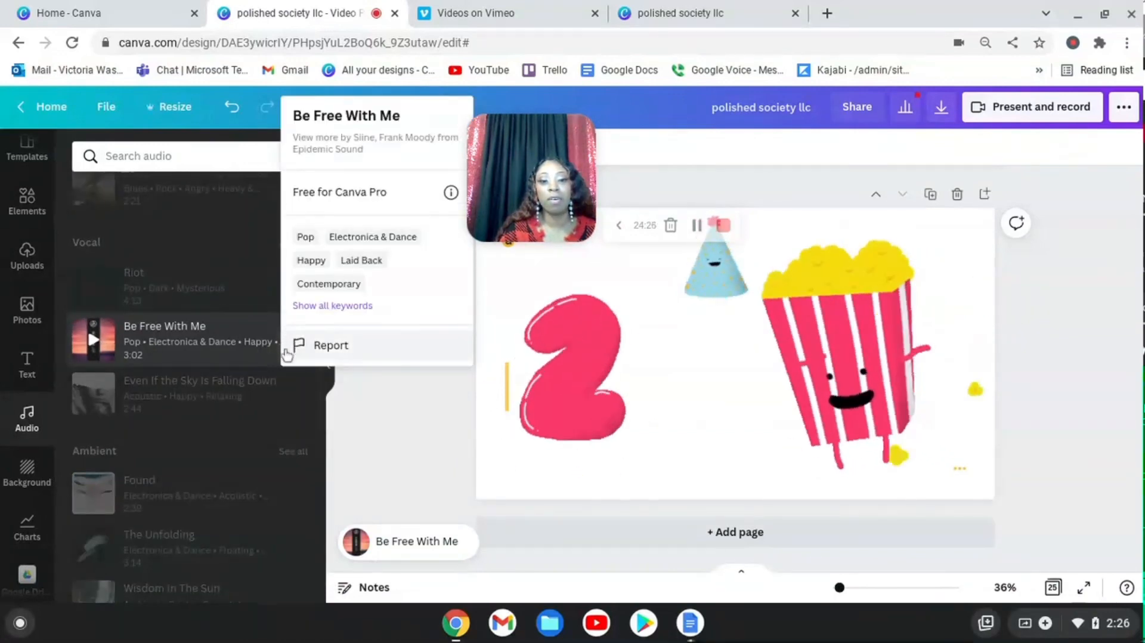
left_click(214, 338)
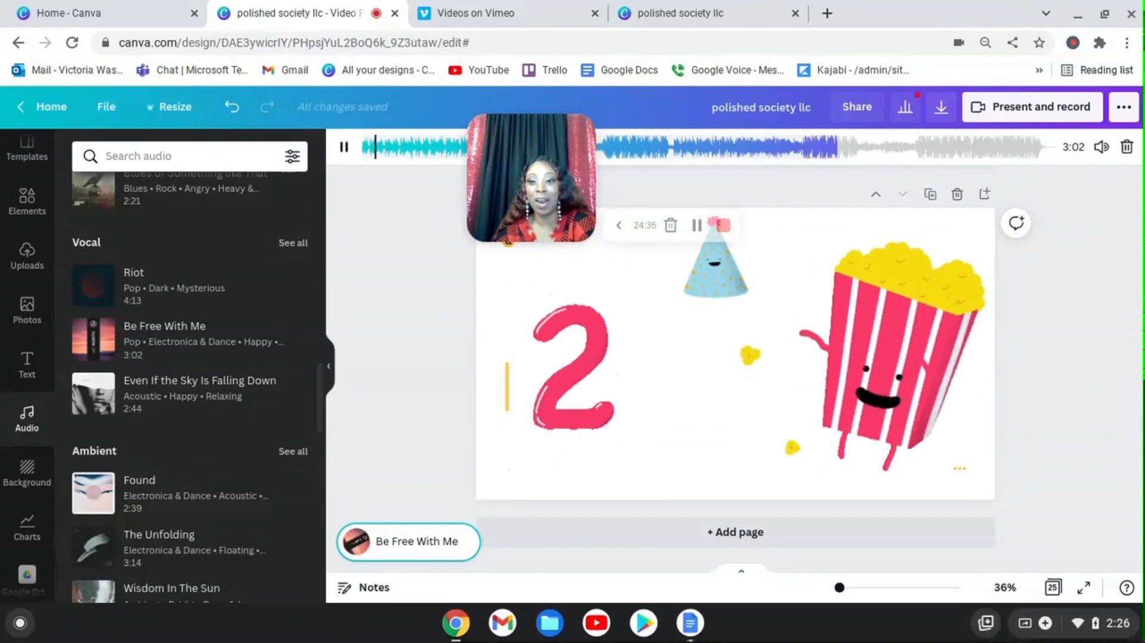
left_click(1134, 423)
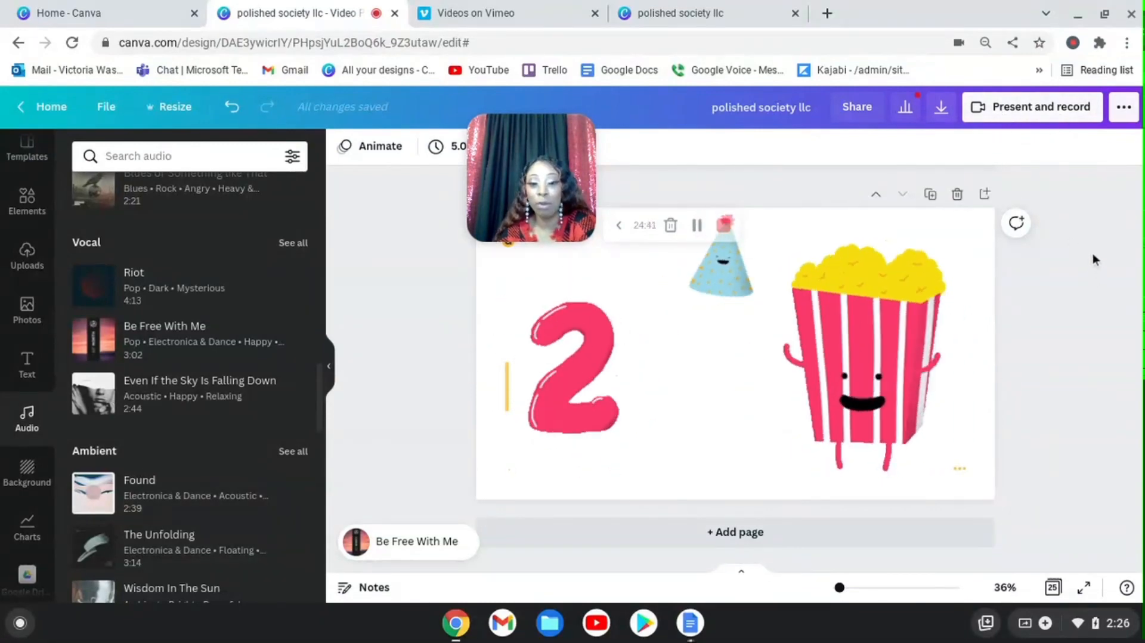
scroll(727, 447, "up", 2)
scroll(271, 447, "down", 3)
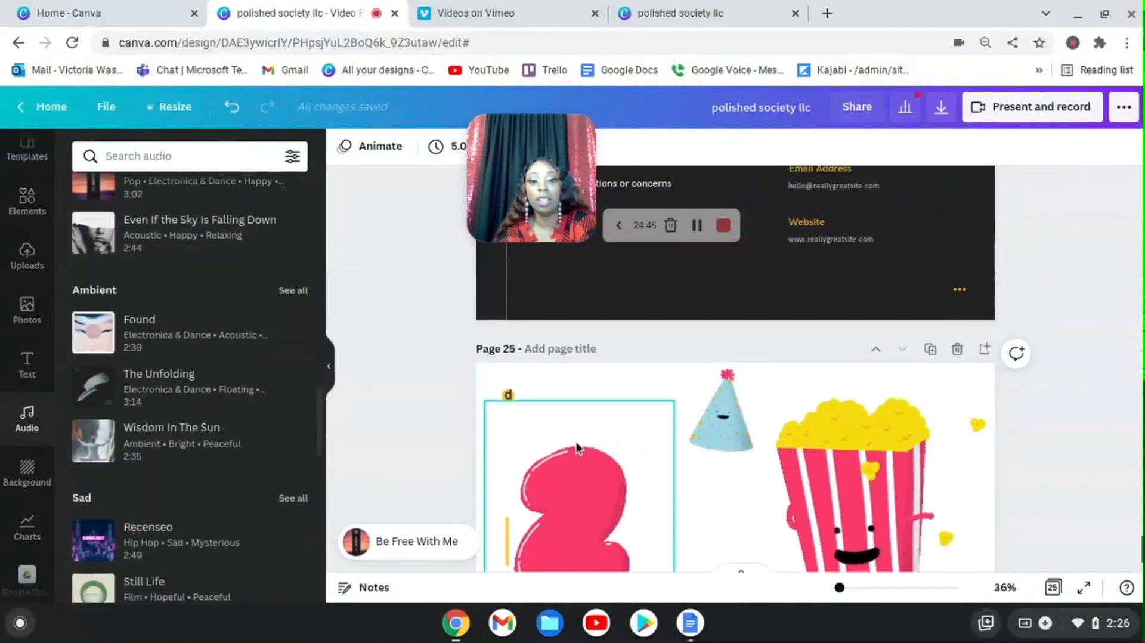
scroll(705, 427, "up", 10)
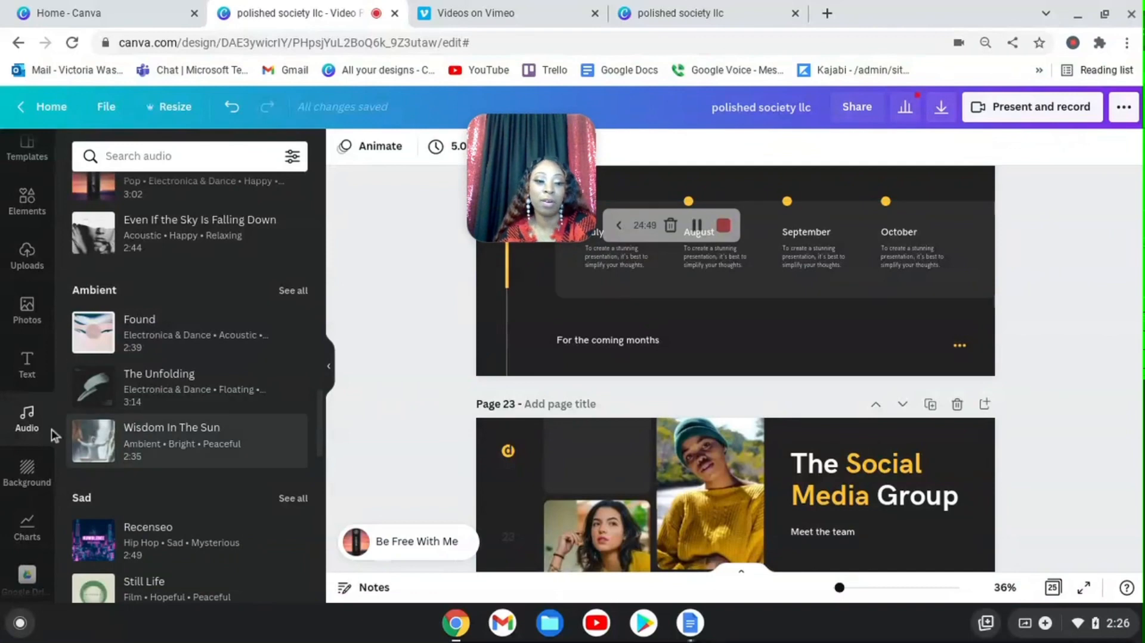
scroll(199, 455, "down", 10)
scroll(26, 477, "down", 2)
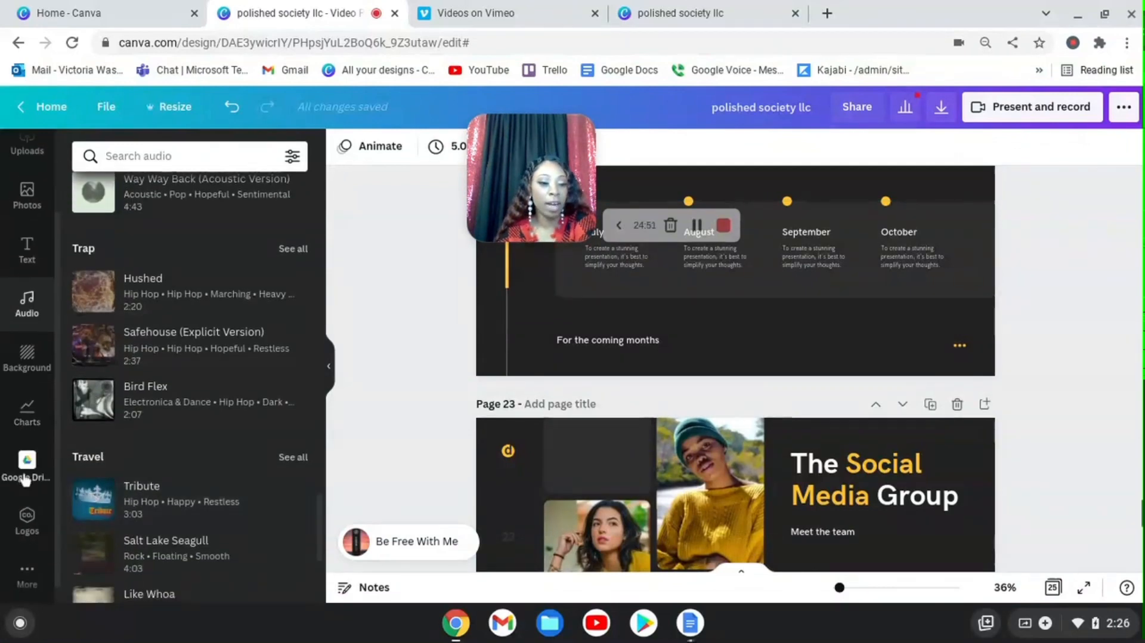
scroll(43, 419, "up", 2)
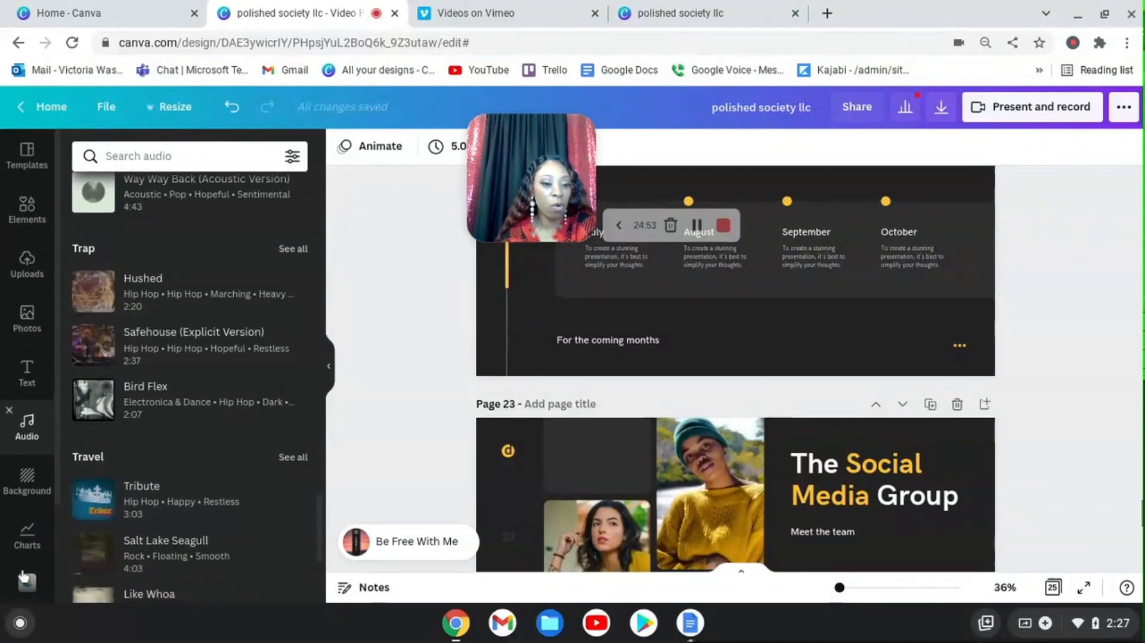
scroll(1022, 474, "down", 12)
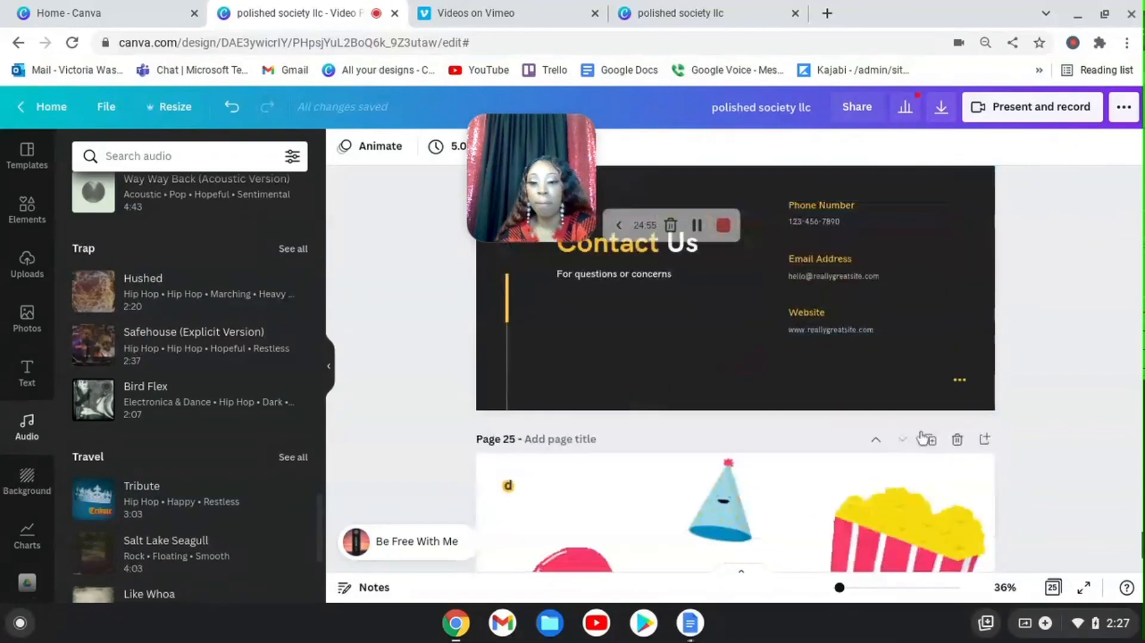
Step: Apply the recently used purple-to-teal polygon image as the background of page 25
left_click(688, 475)
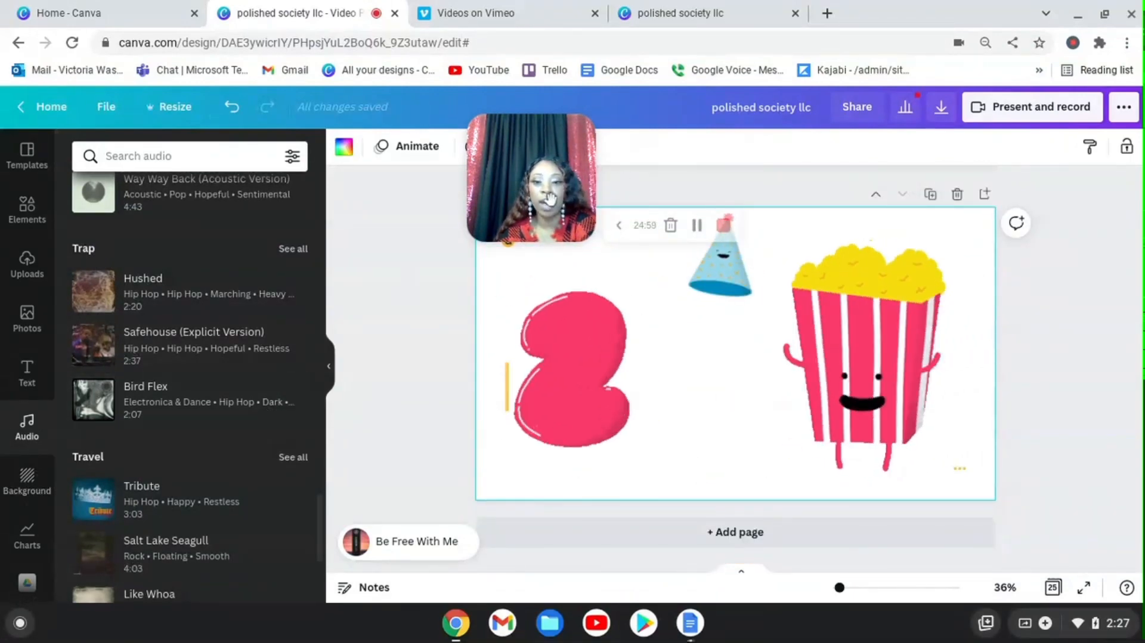
left_click_drag(531, 179, 398, 262)
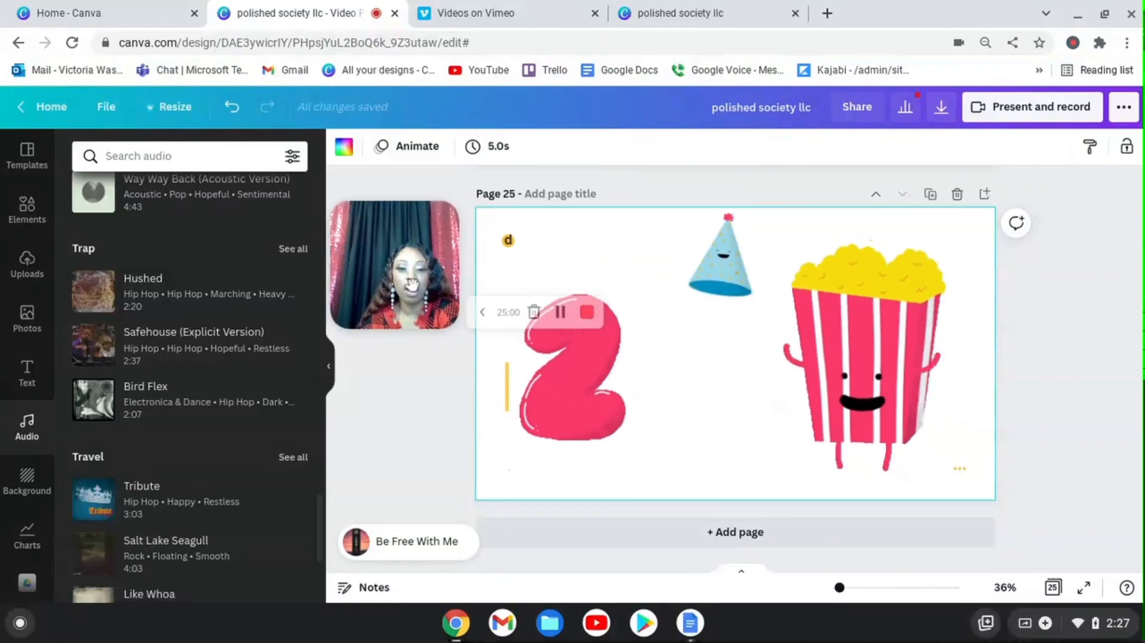
left_click(30, 483)
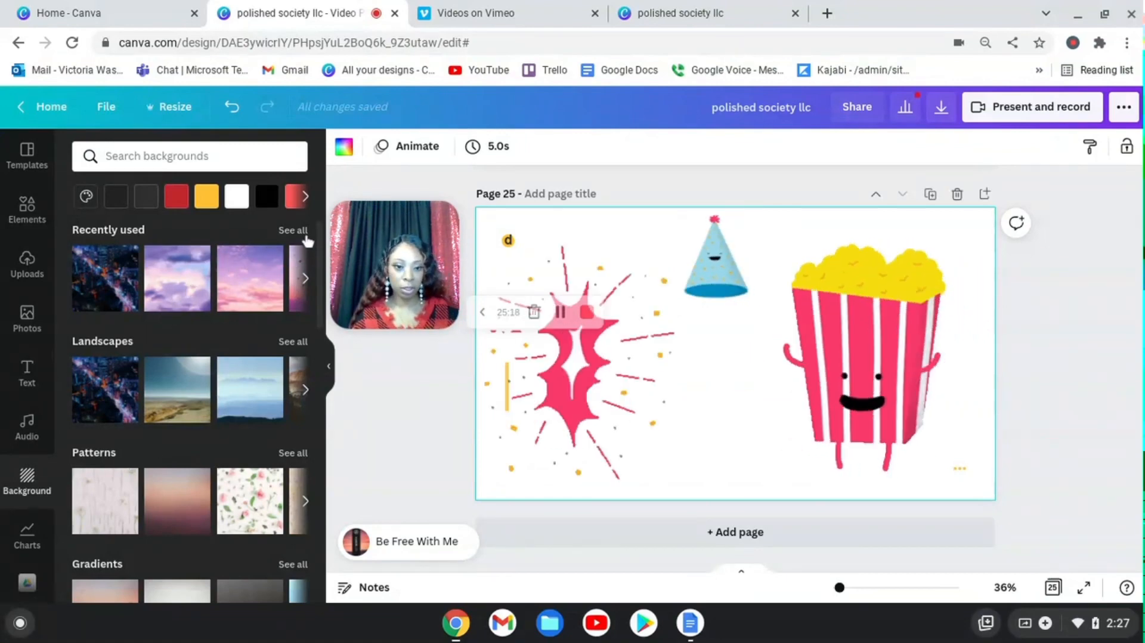
left_click(295, 230)
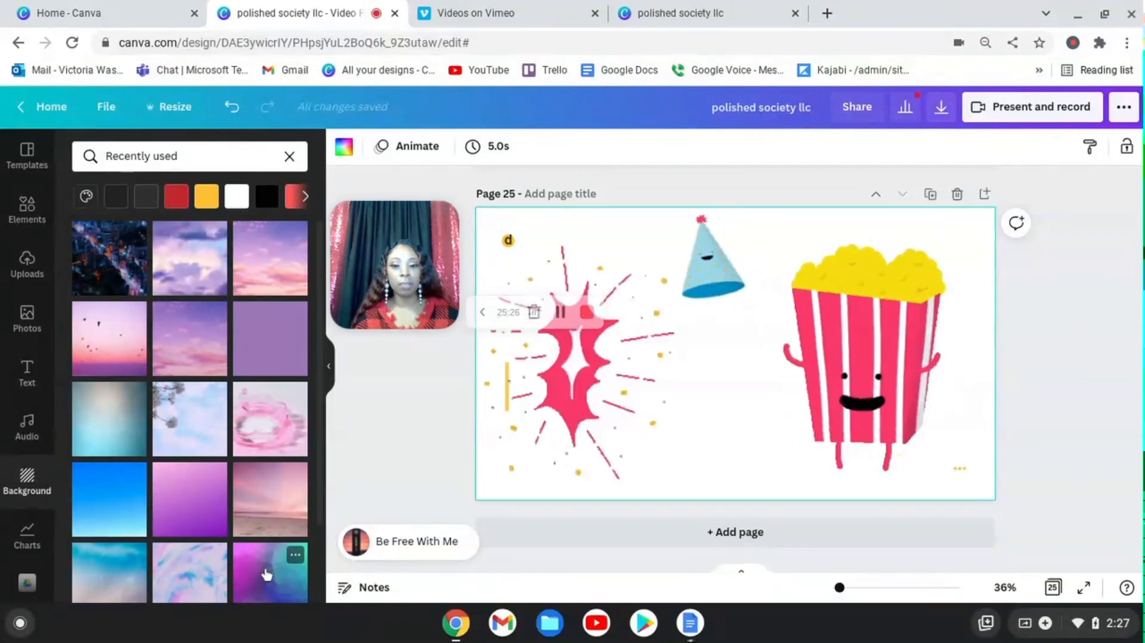
left_click(267, 572)
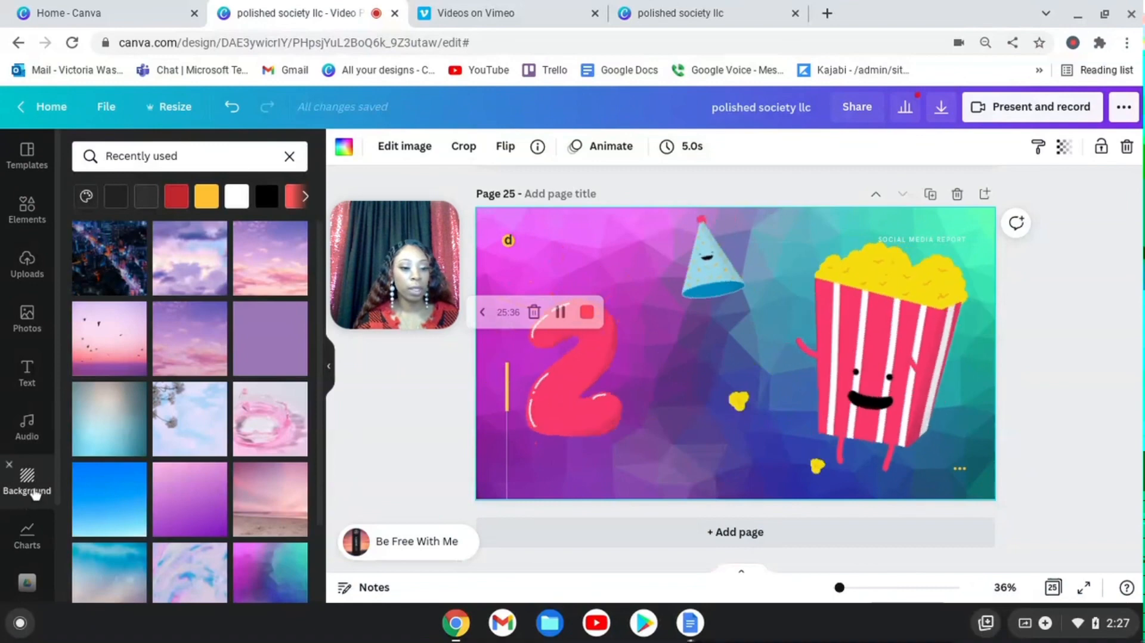
Step: Look through the background categories and show the full Food collection
left_click(33, 490)
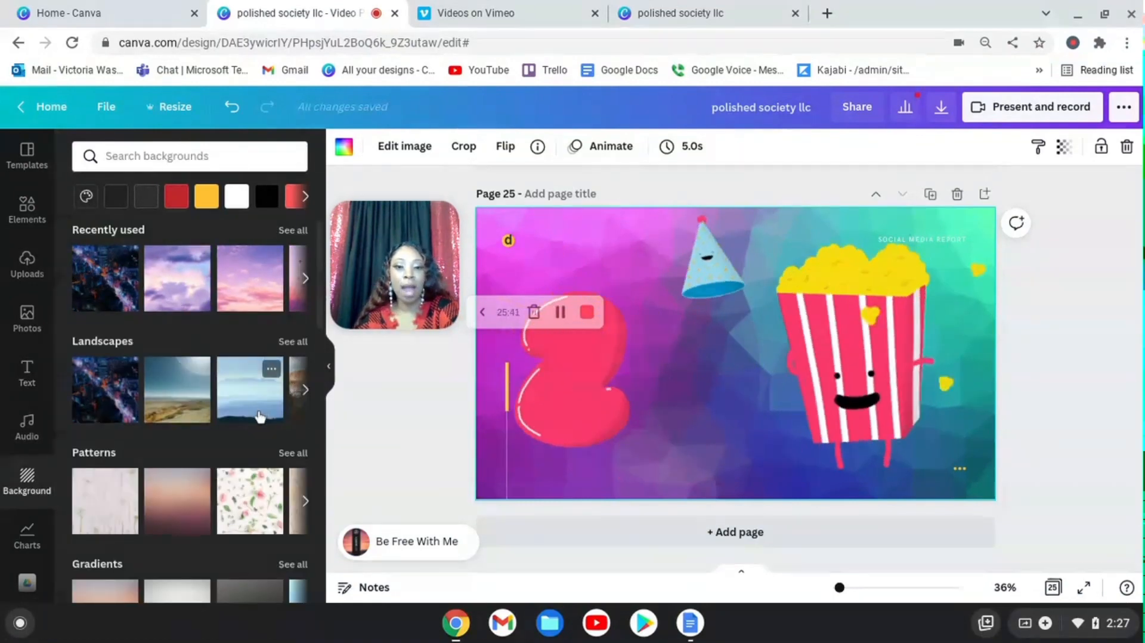
scroll(257, 411, "down", 1)
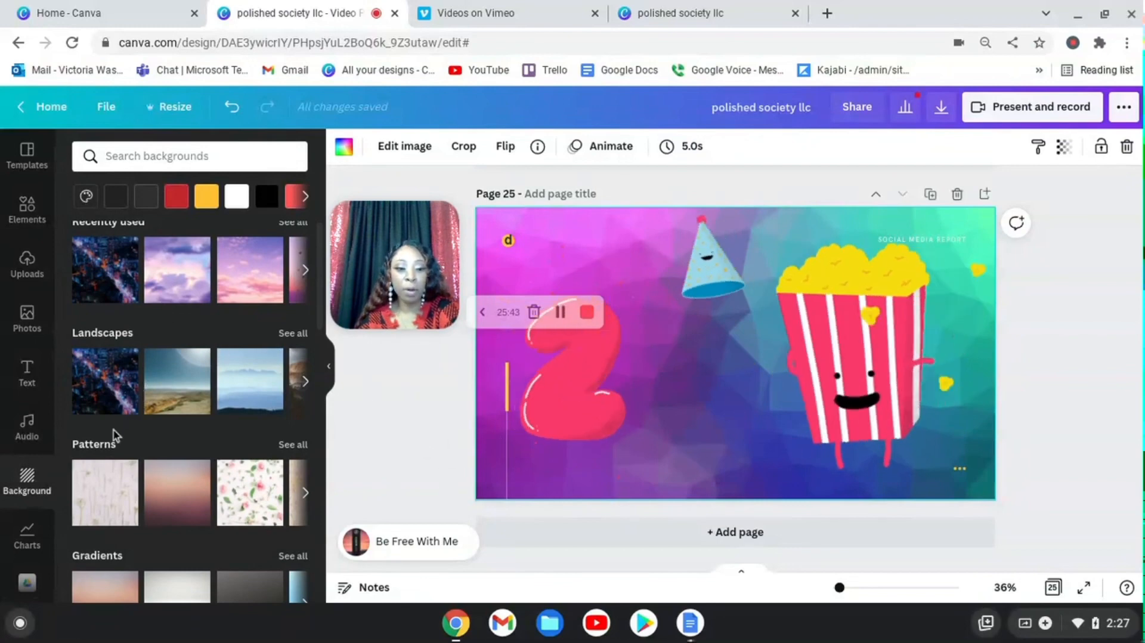
scroll(112, 441, "down", 3)
scroll(113, 405, "down", 5)
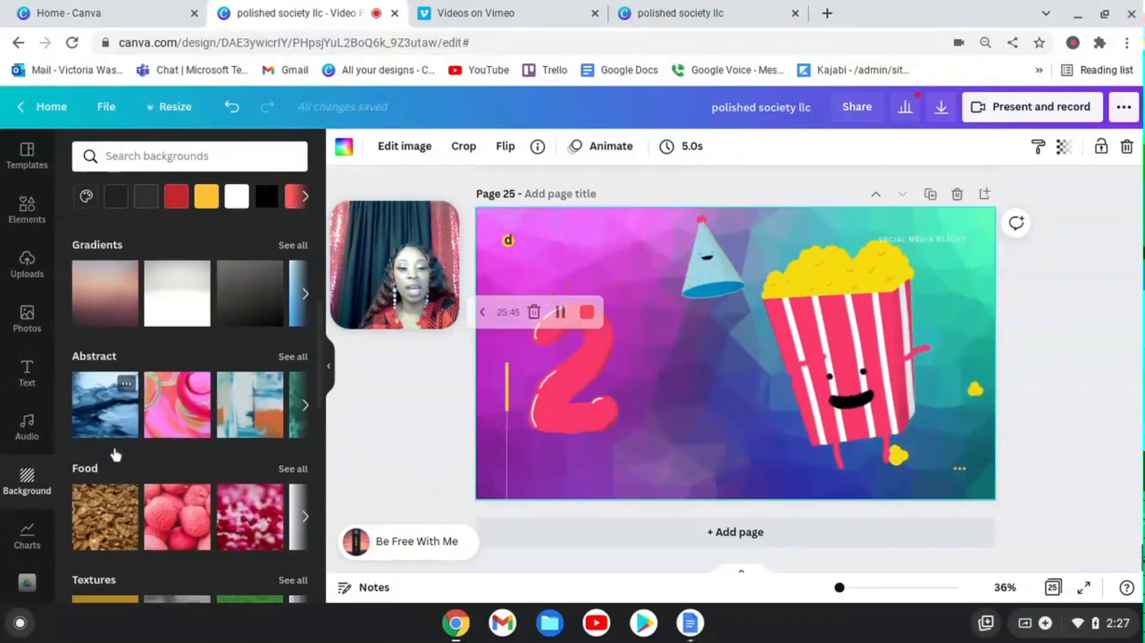
scroll(138, 433, "down", 2)
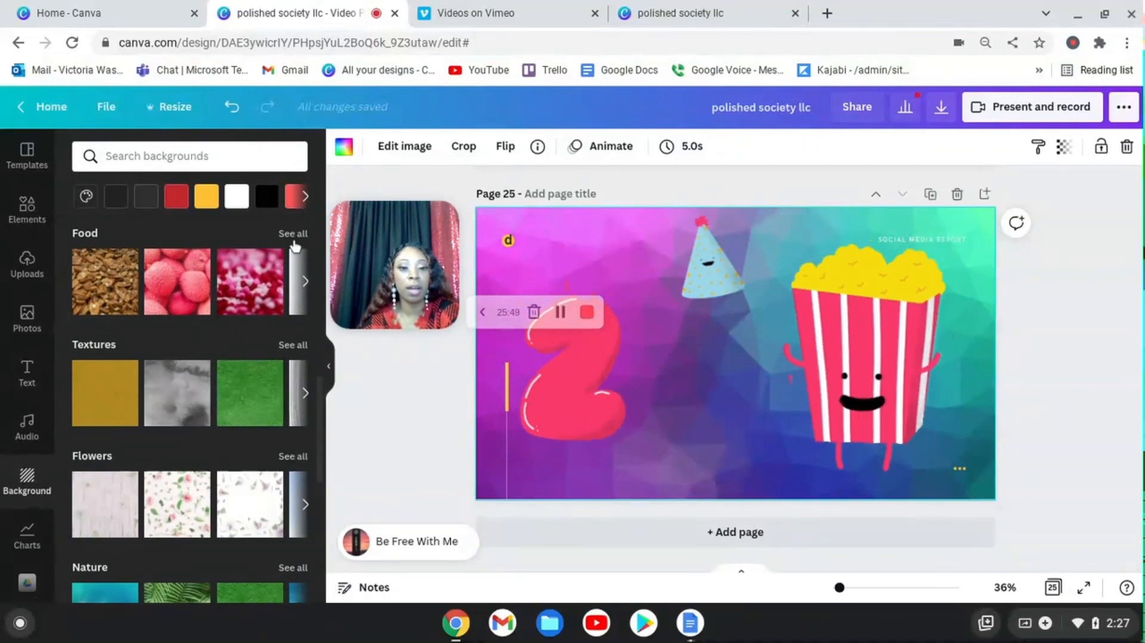
left_click(293, 234)
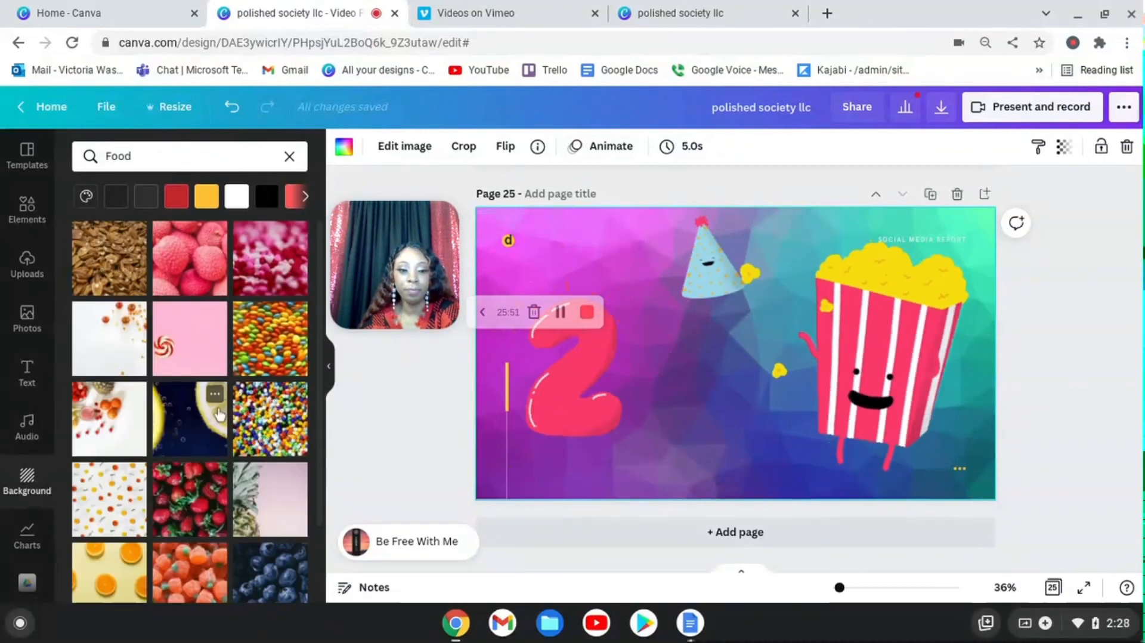
Step: Try the colourful candy image and the orange-slice image as the background of page 25
left_click(278, 344)
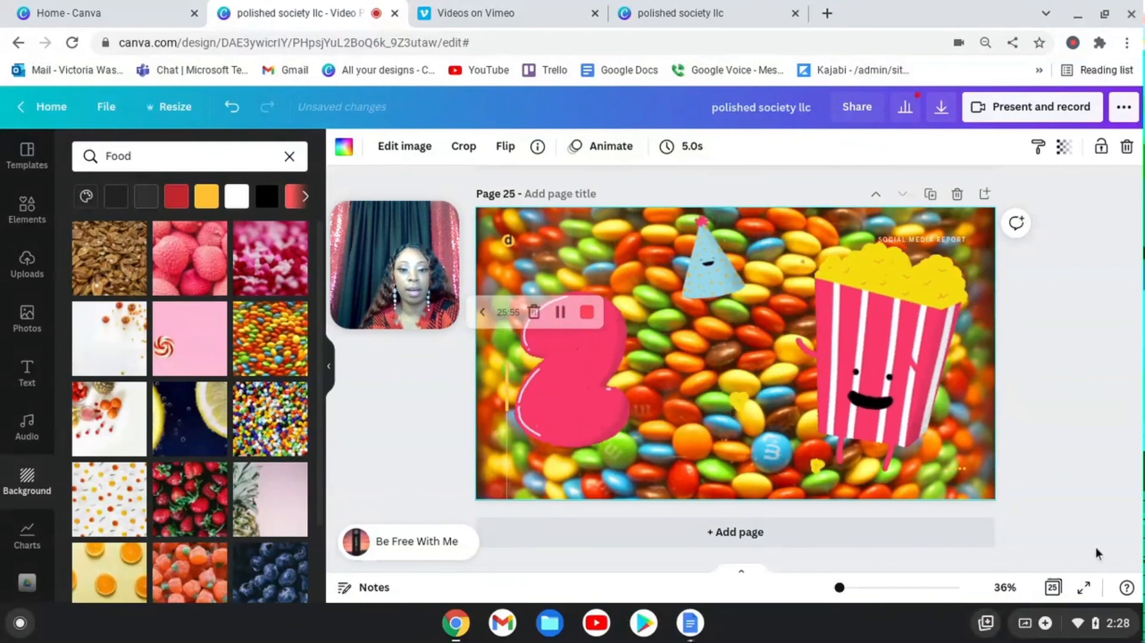
scroll(104, 494, "down", 2)
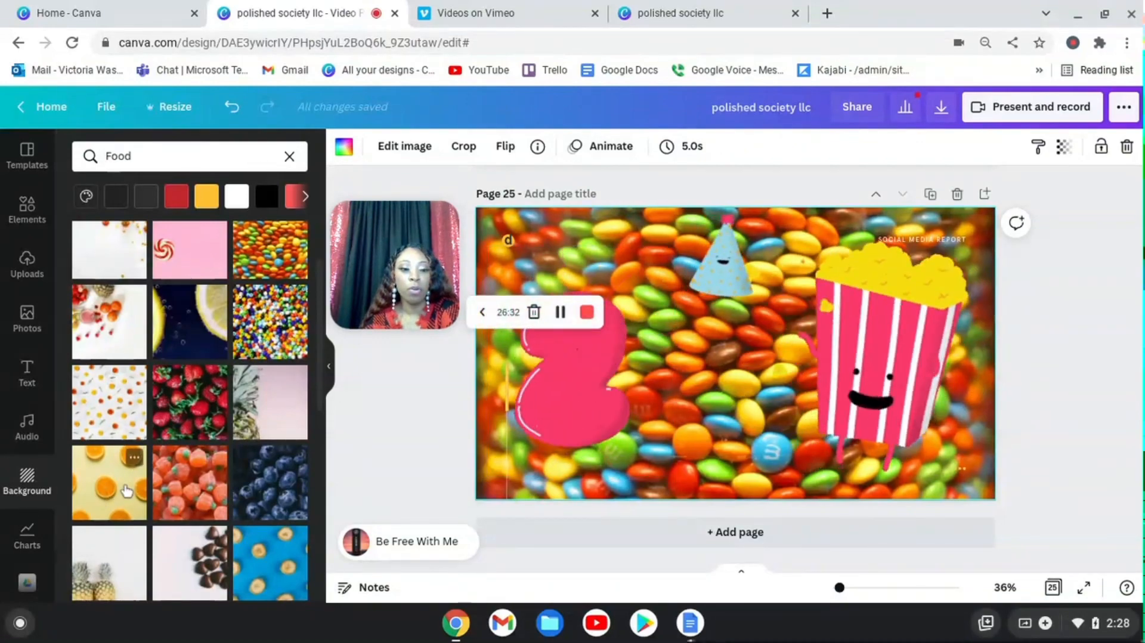
left_click(126, 489)
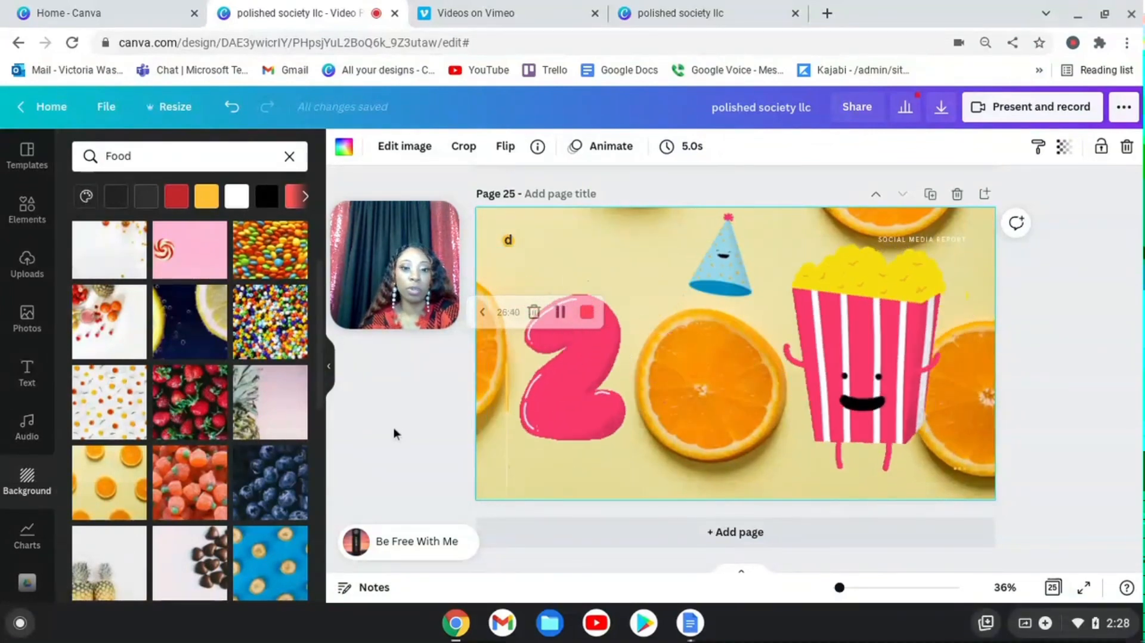
Step: Apply the single yellow lemon image from the Food collection as the background of page 25
scroll(203, 409, "down", 5)
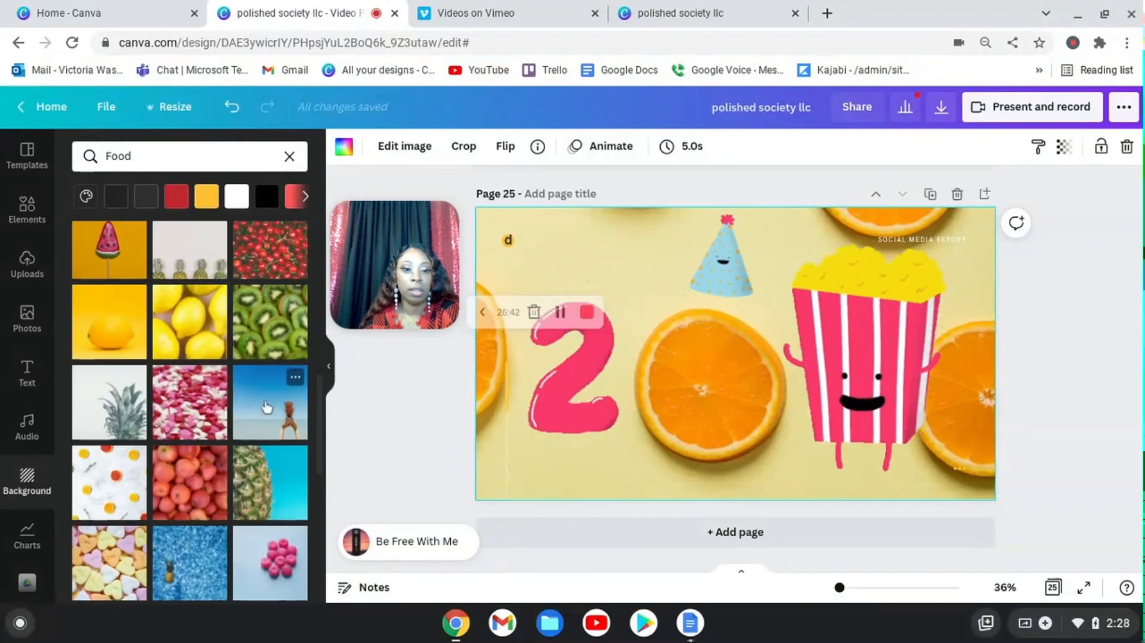
left_click(90, 320)
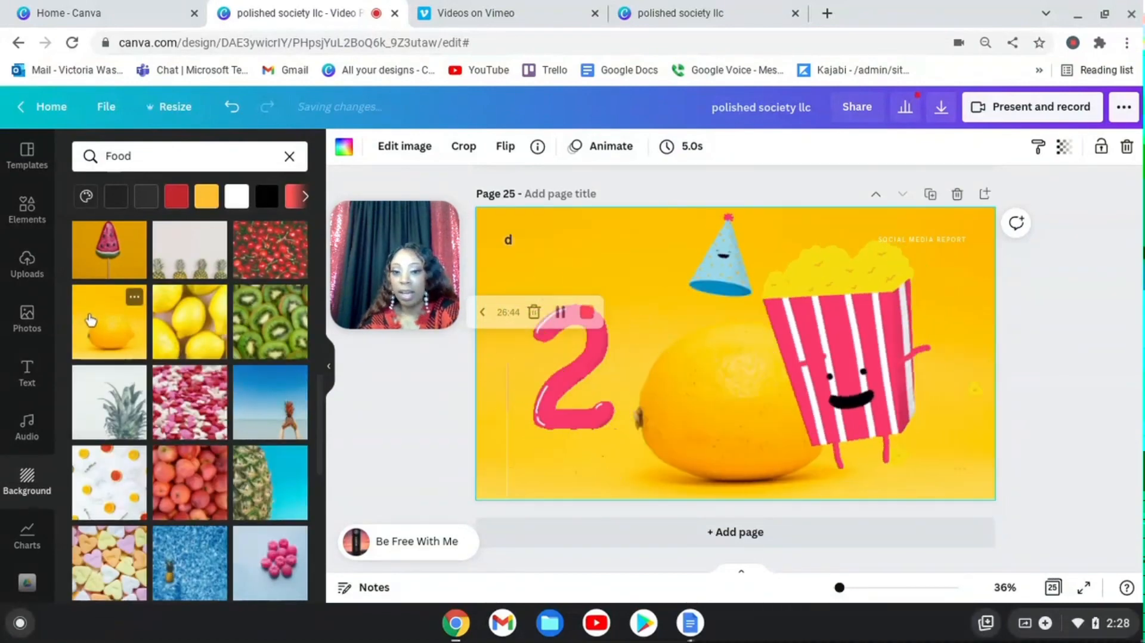
Step: Shrink and reposition the popcorn and number 2 graphics around the lemon on page 25, and shift the party hat slightly right
left_click_drag(740, 238, 847, 353)
left_click_drag(933, 422, 895, 377)
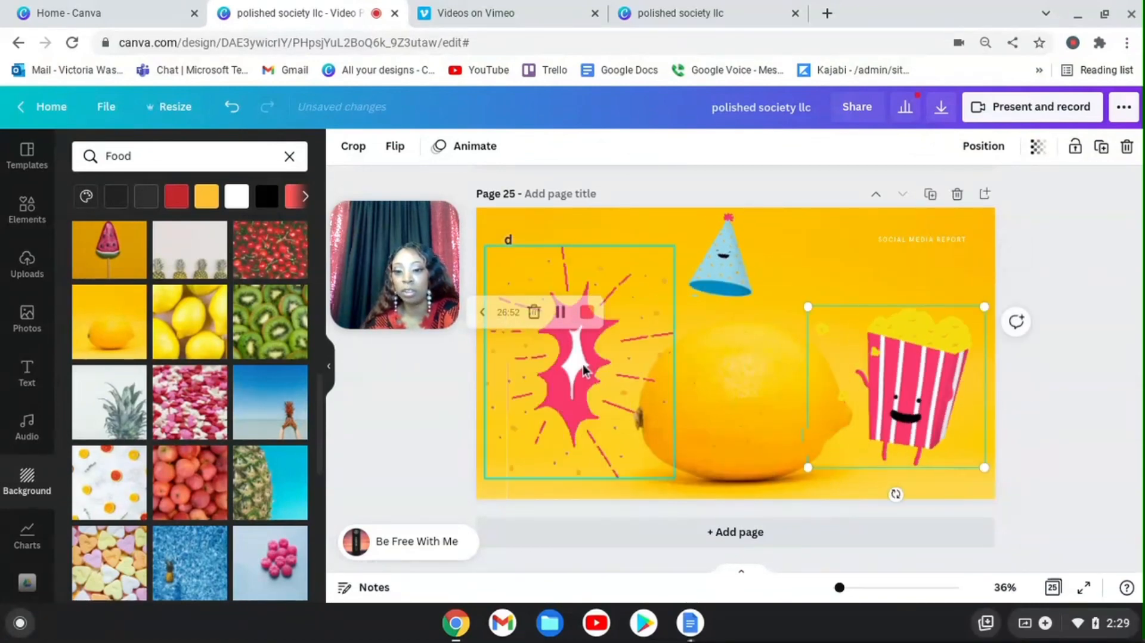
left_click(602, 417)
left_click_drag(580, 380, 575, 382)
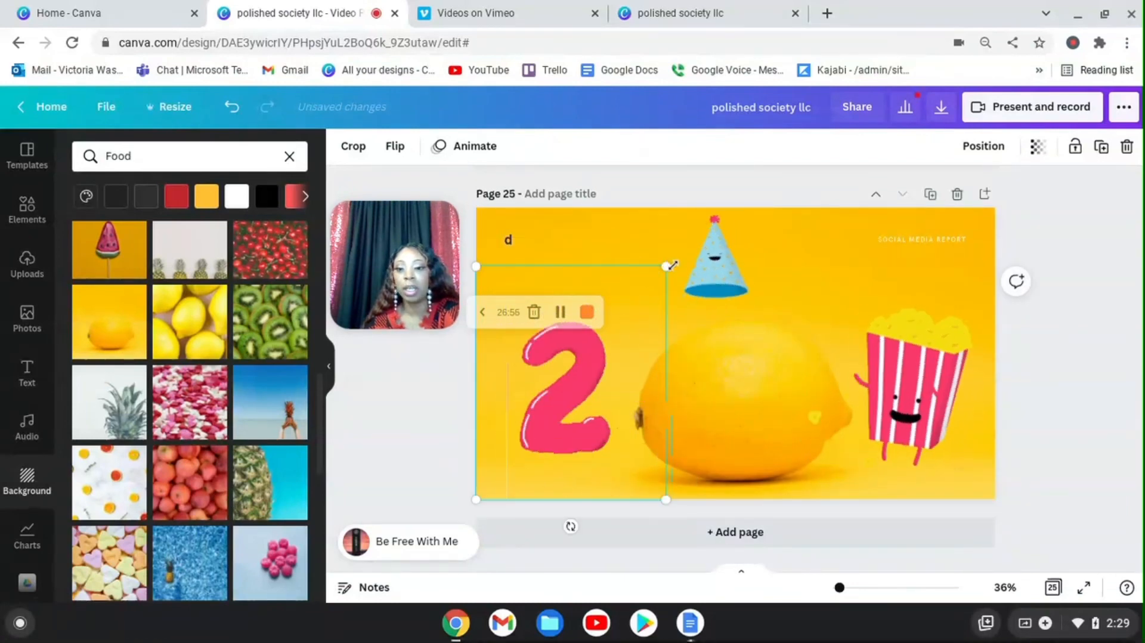
left_click_drag(652, 314, 644, 321)
left_click_drag(721, 260, 735, 262)
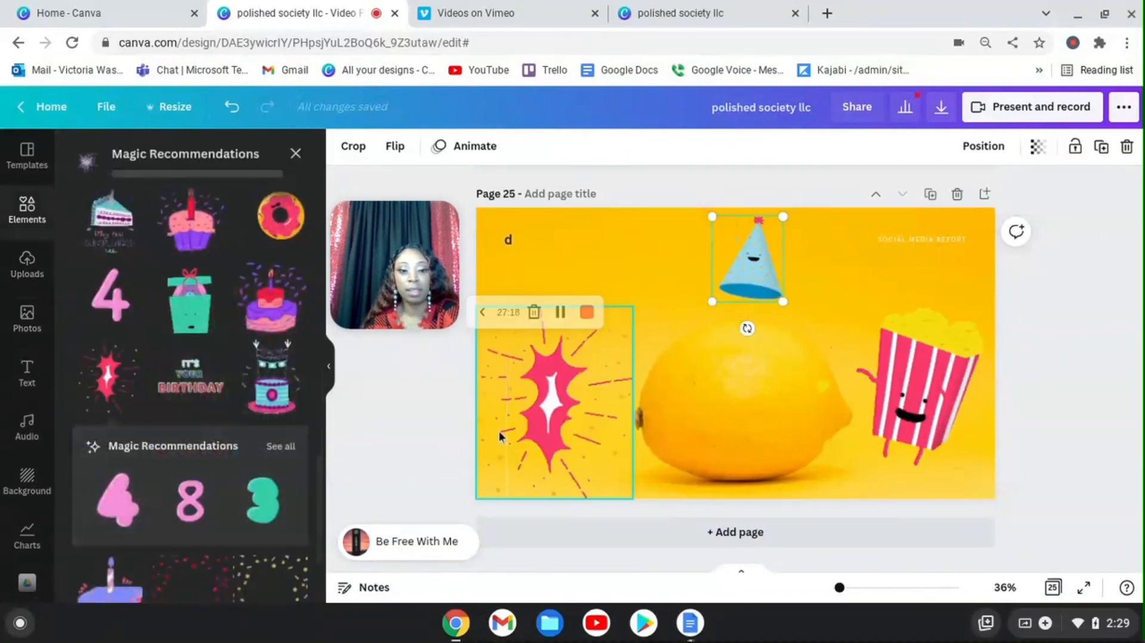
Step: Look through the recommended birthday graphics and the "party" graphics results in the elements library
scroll(112, 338, "up", 5)
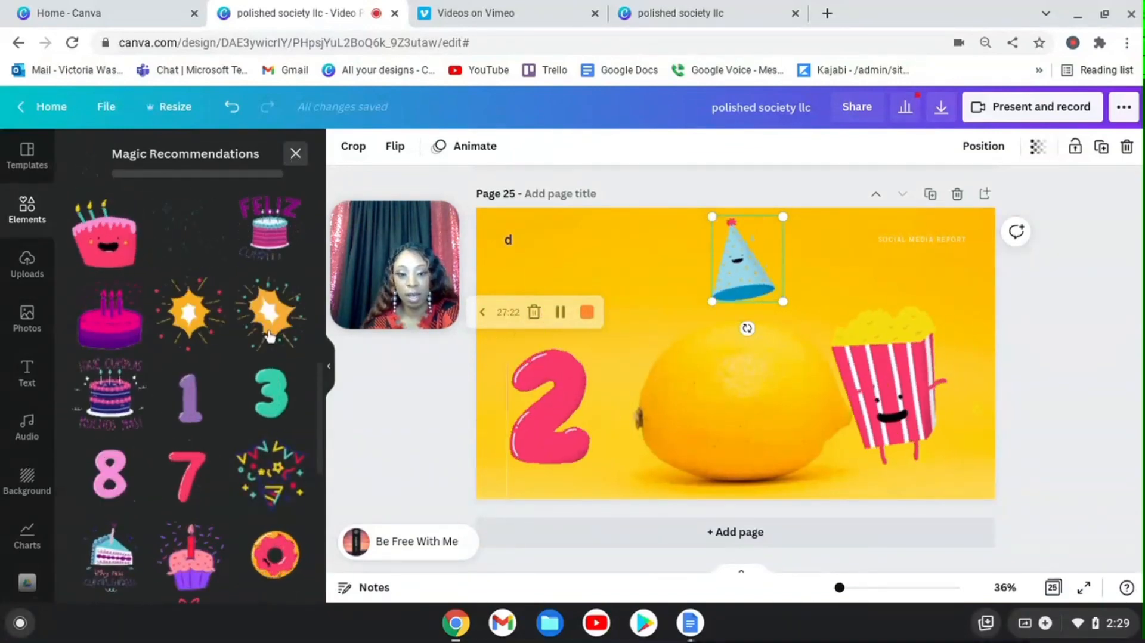
scroll(612, 376, "up", 10)
scroll(612, 376, "up", 3)
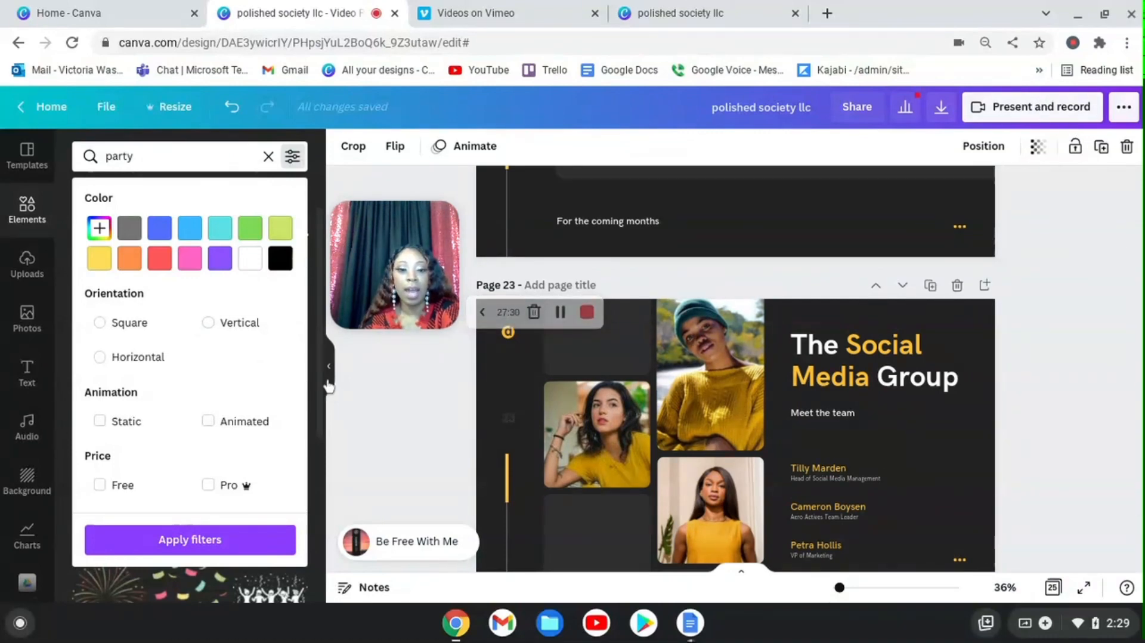
left_click(336, 368)
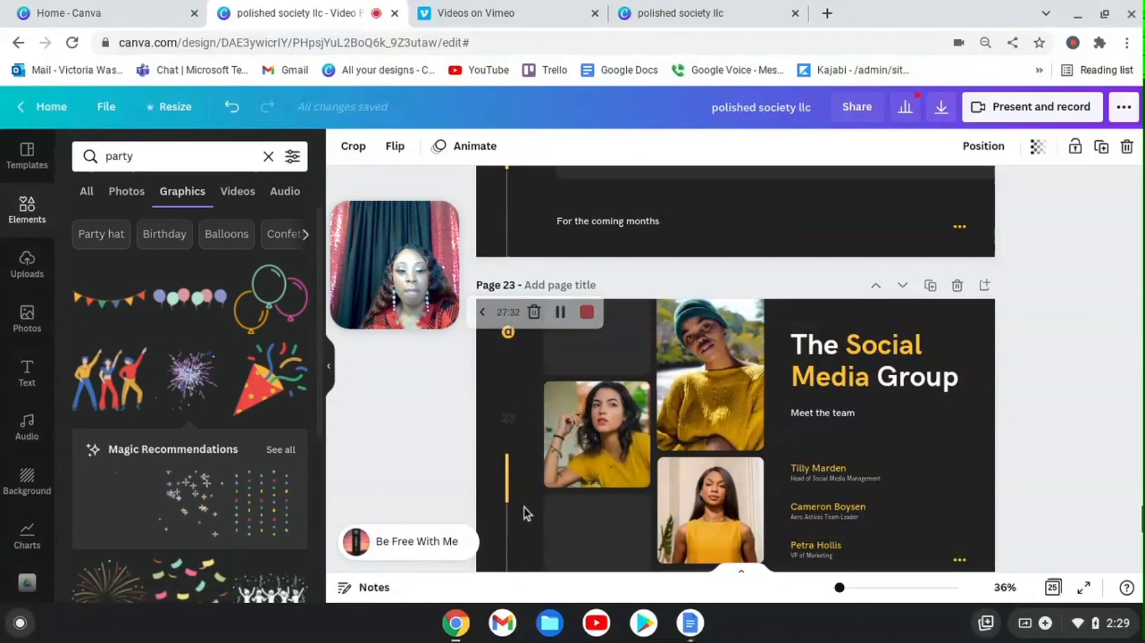
scroll(524, 506, "down", 1)
scroll(113, 422, "down", 3)
scroll(125, 429, "down", 3)
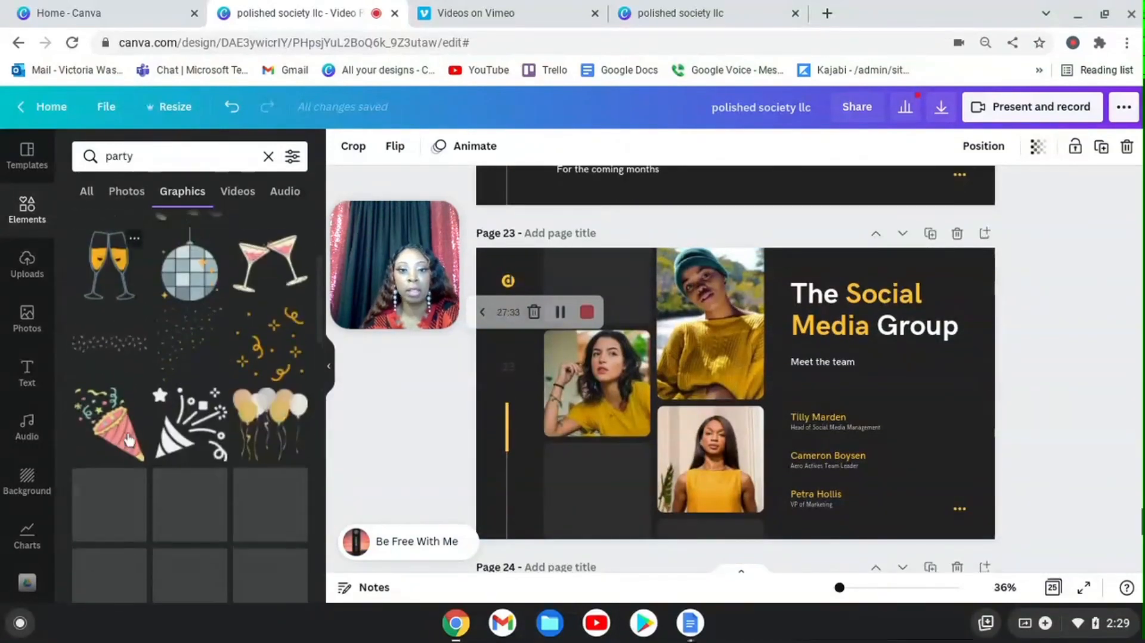
scroll(131, 430, "down", 2)
scroll(44, 416, "down", 2)
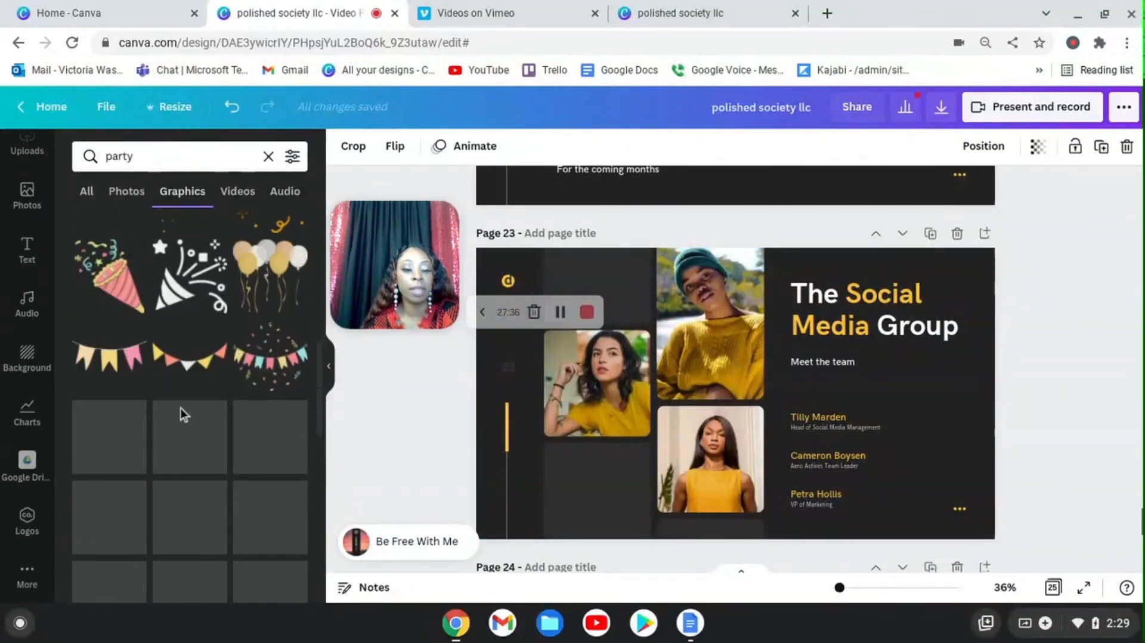
scroll(149, 421, "down", 4)
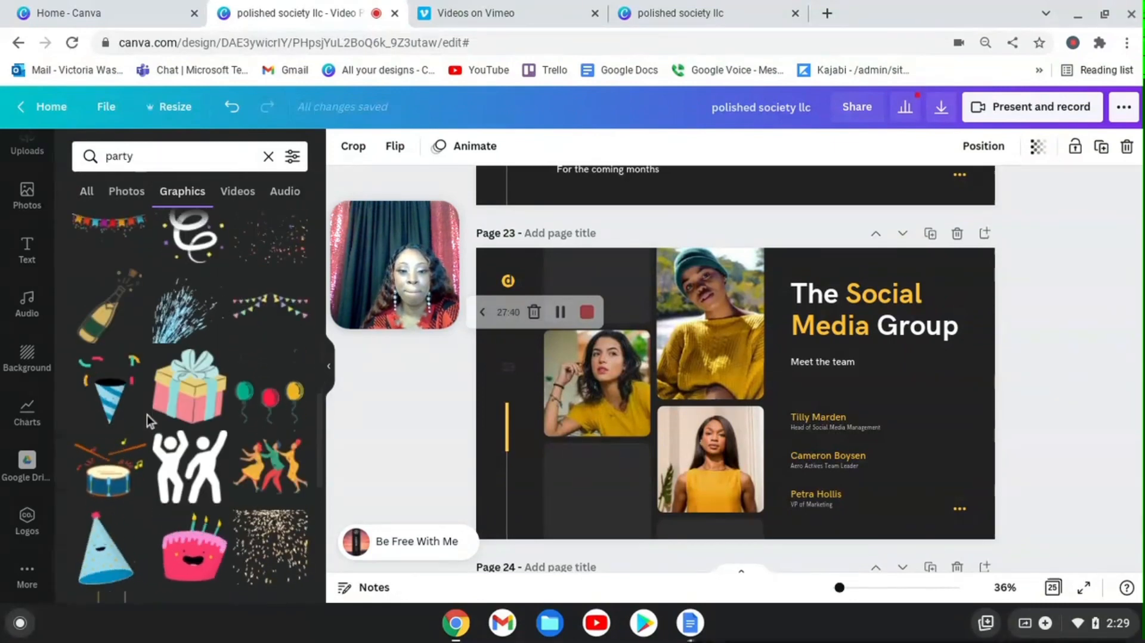
scroll(414, 466, "up", 1)
scroll(213, 475, "up", 1)
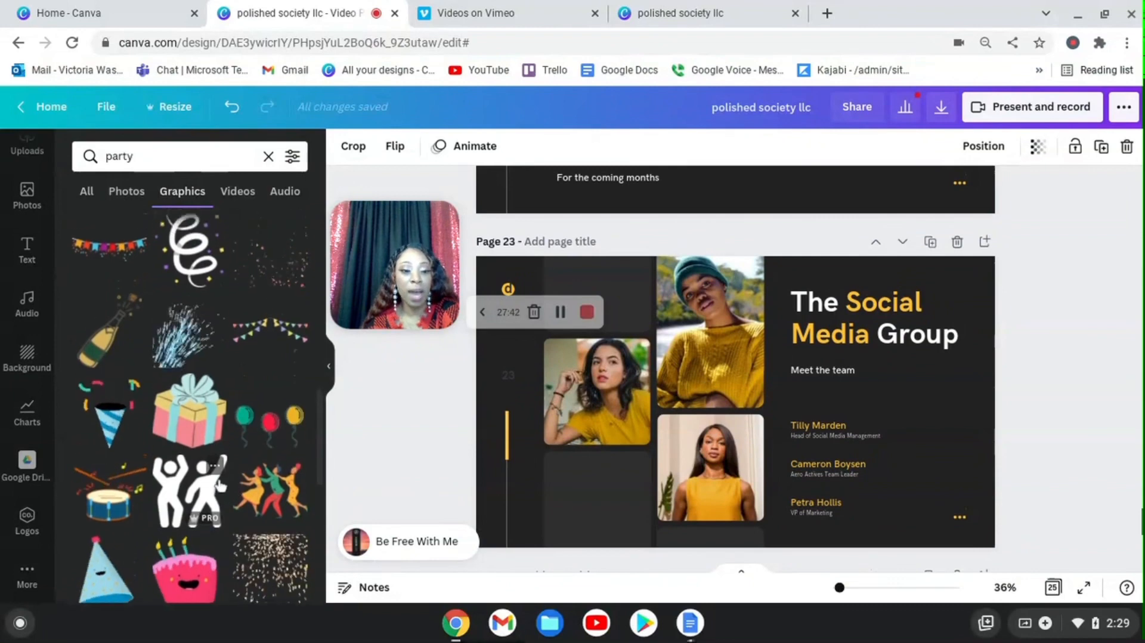
scroll(213, 475, "up", 4)
scroll(27, 357, "up", 2)
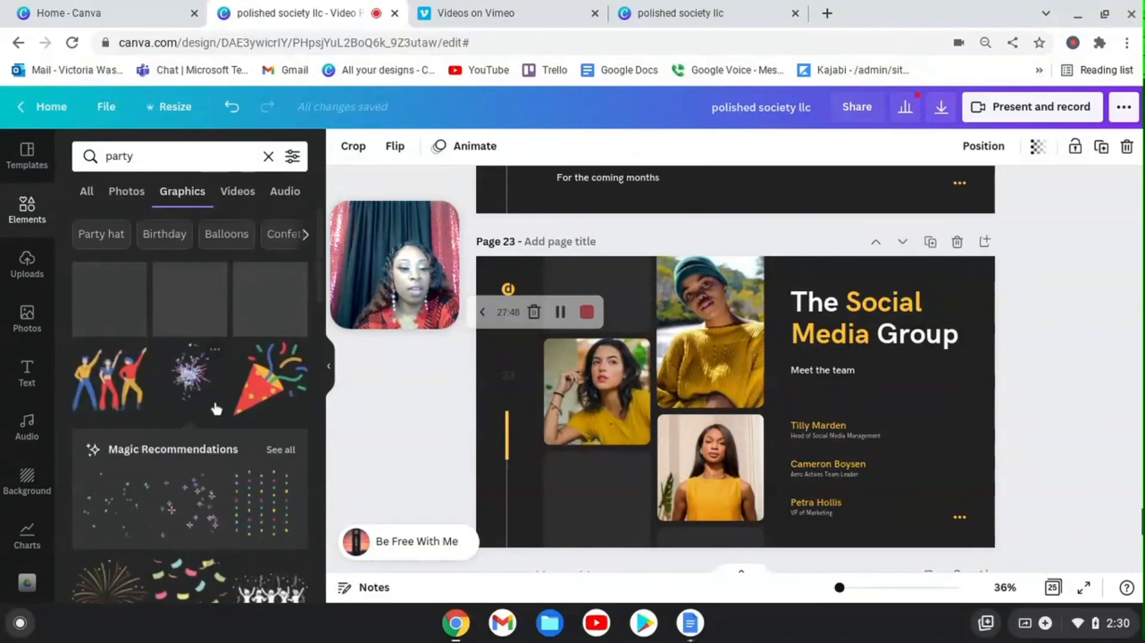
Step: Show the video results for "party" and return to page 25 of the design
left_click(237, 192)
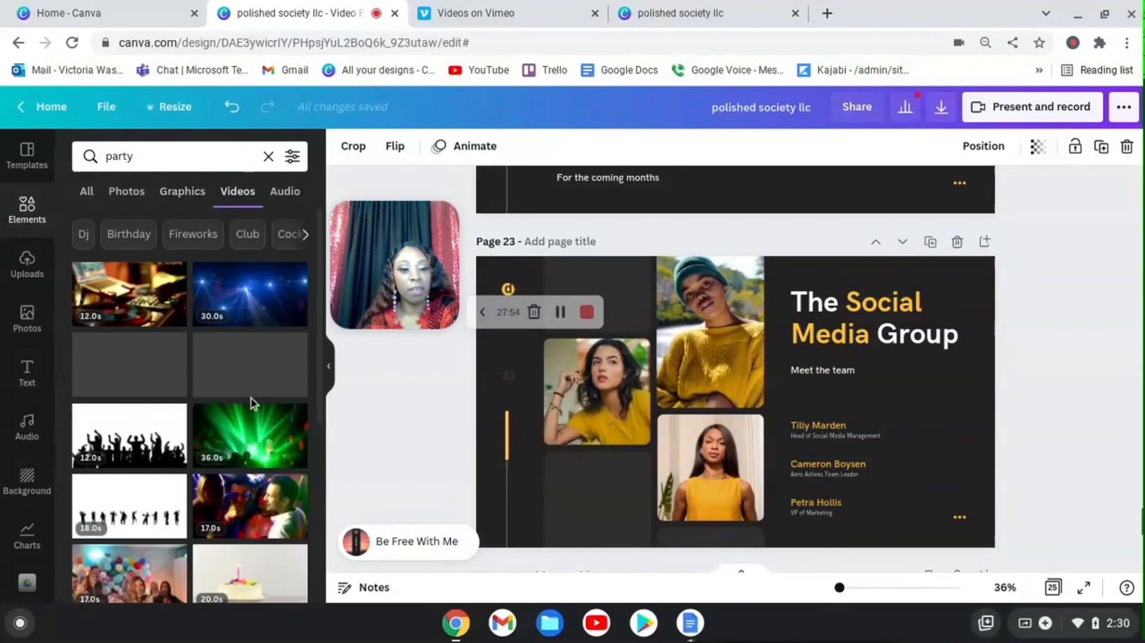
scroll(441, 455, "up", 5)
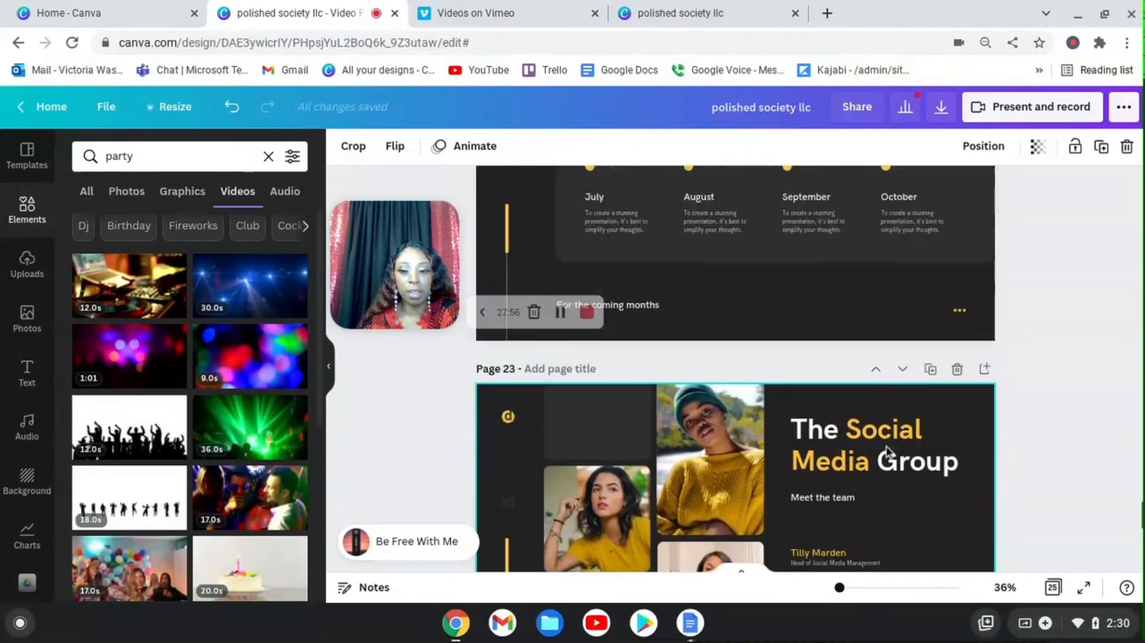
scroll(882, 446, "down", 5)
scroll(859, 438, "down", 10)
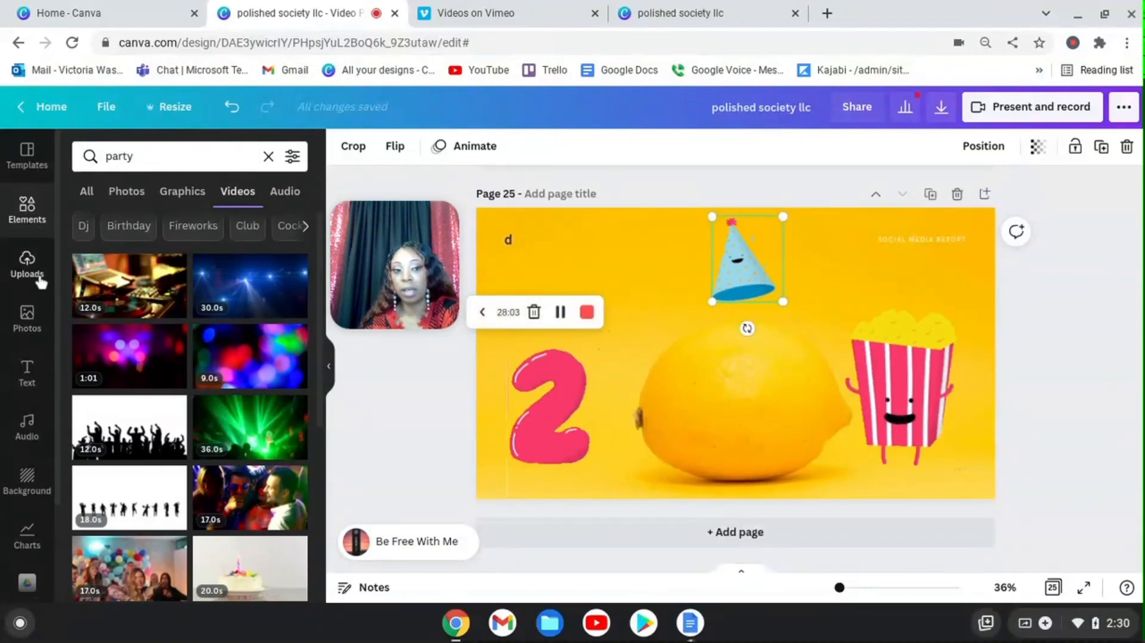
Step: View the uploaded logo files and list the sources media can be uploaded from
left_click(29, 263)
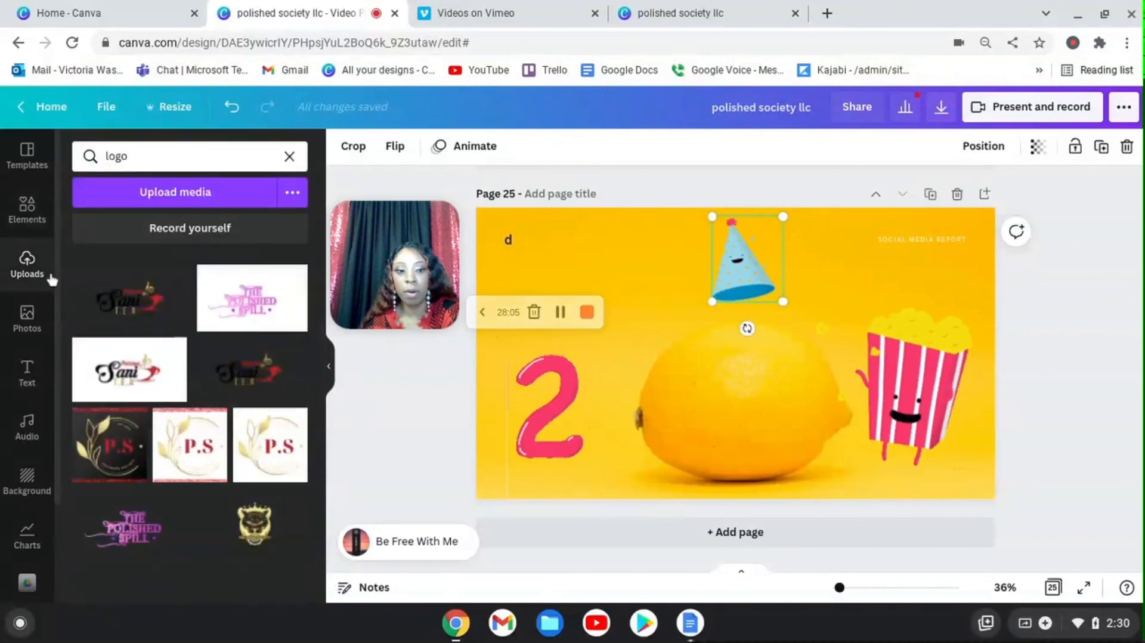
left_click(293, 194)
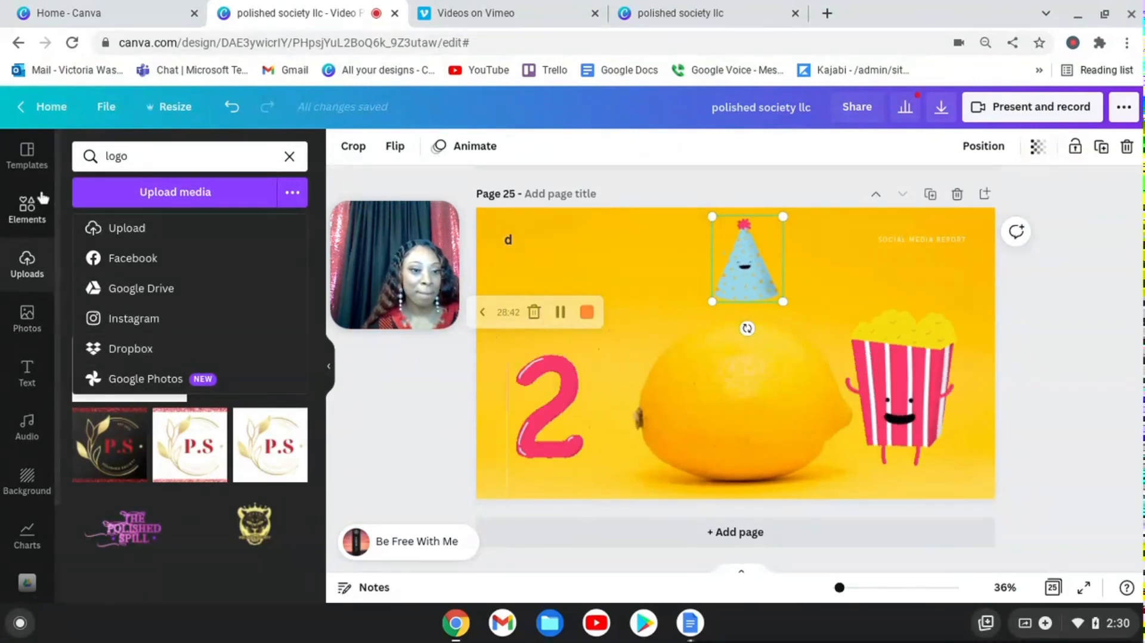
Step: Examine the page layouts of the black and yellow report template and browse the other video presentation templates
left_click(25, 160)
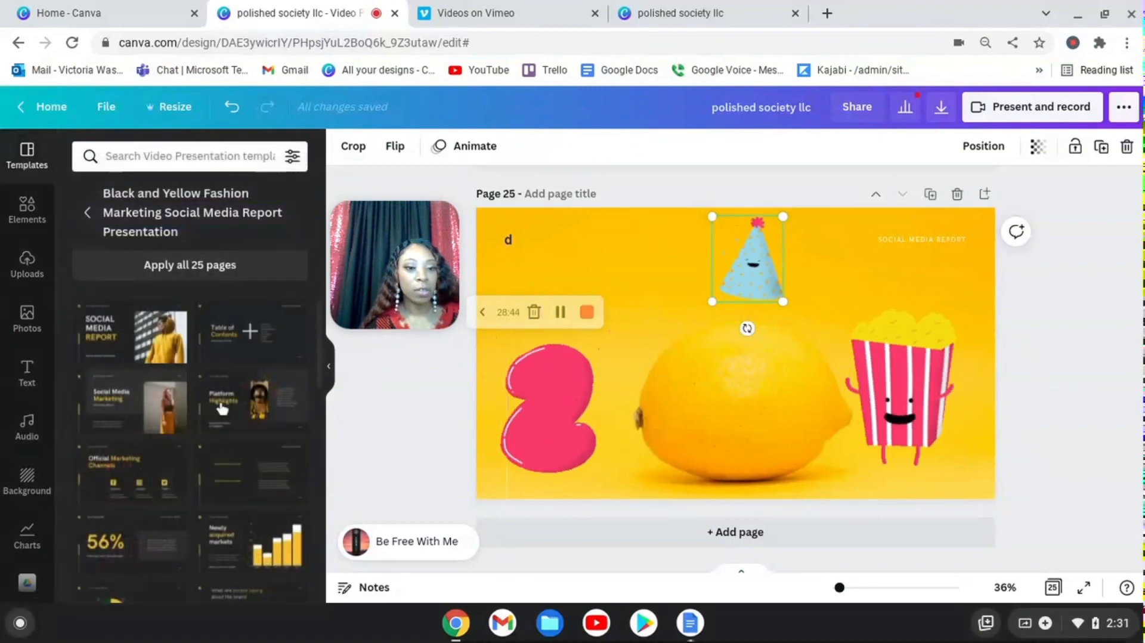
scroll(222, 408, "down", 5)
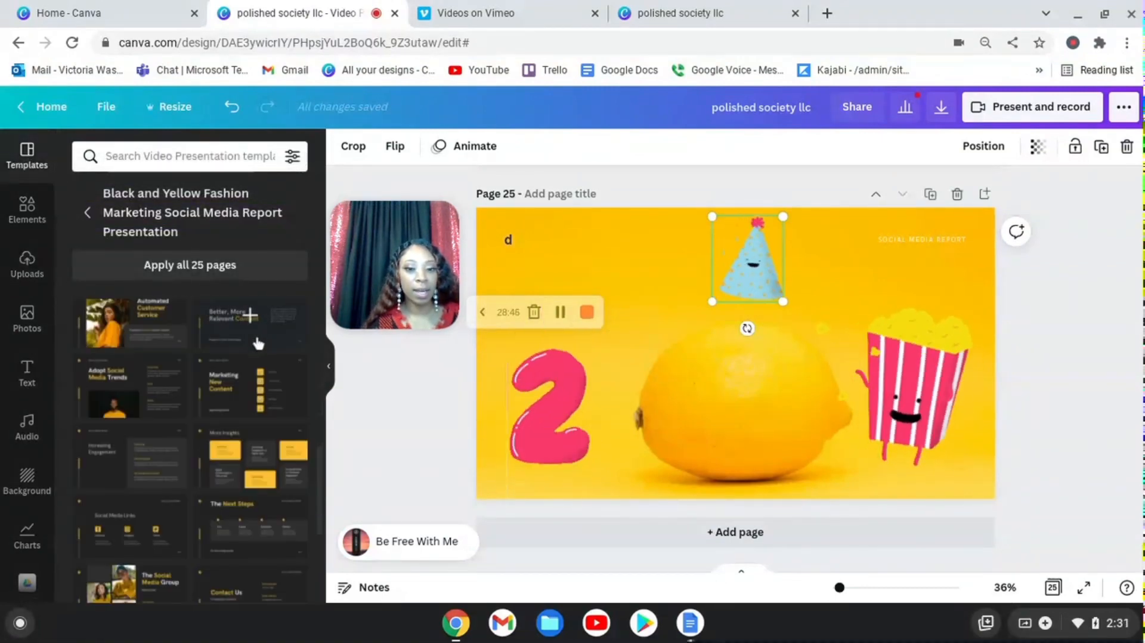
left_click(89, 213)
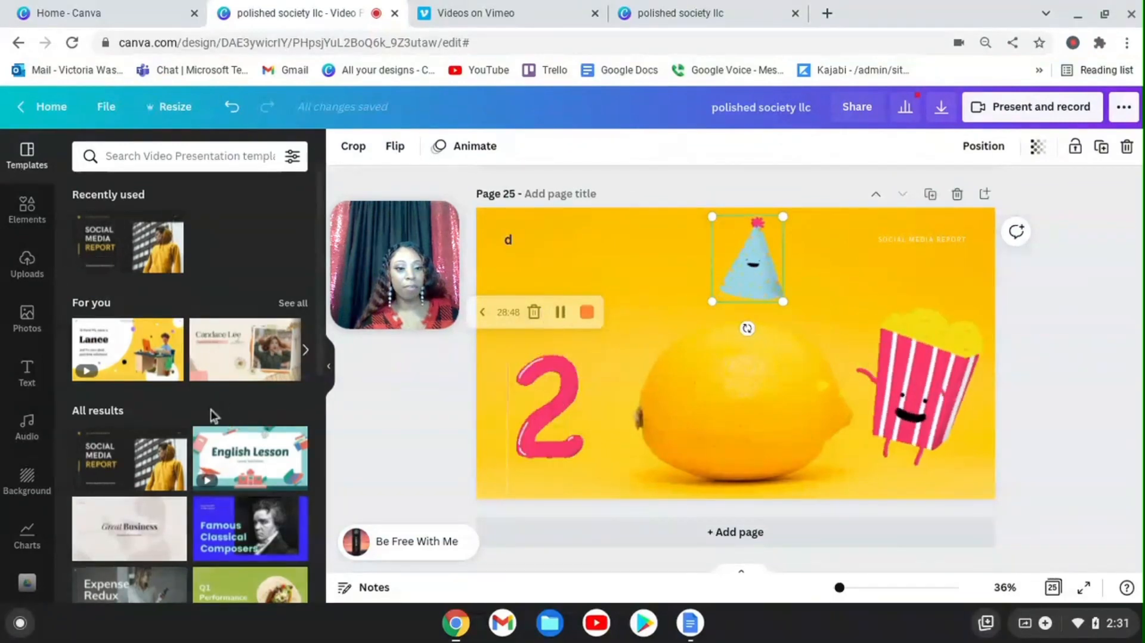
scroll(213, 415, "down", 10)
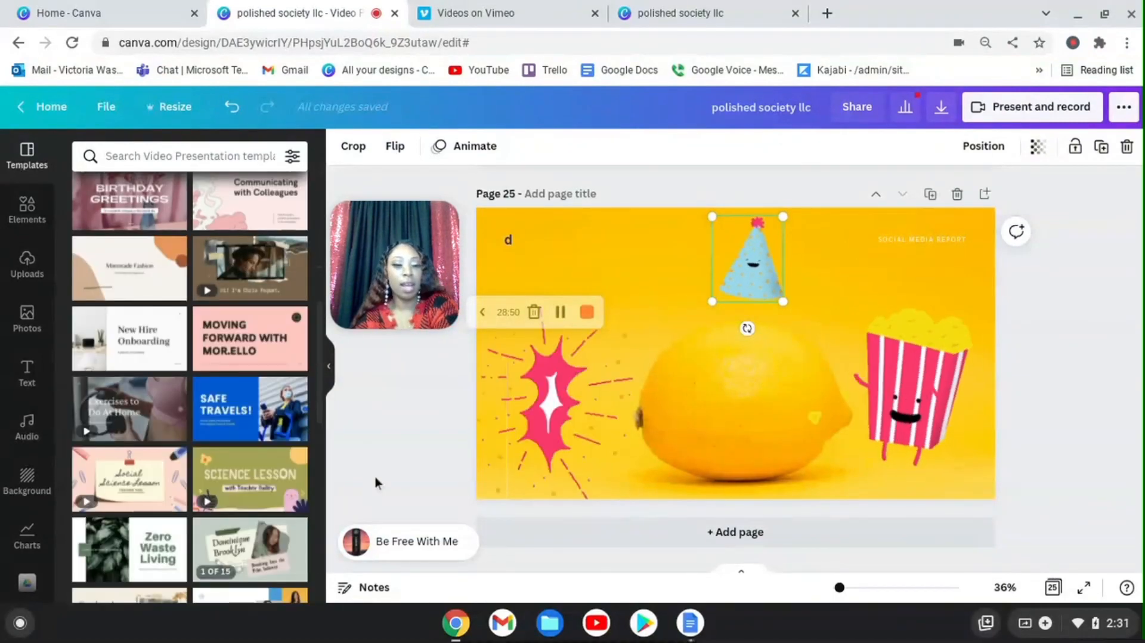
scroll(210, 458, "down", 3)
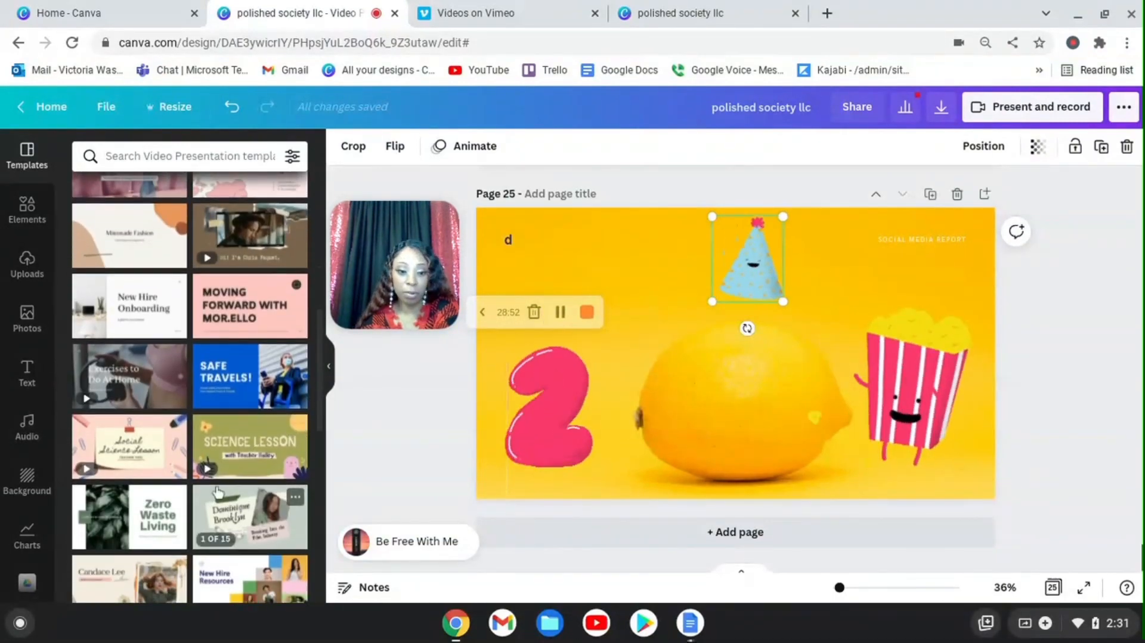
scroll(210, 458, "down", 5)
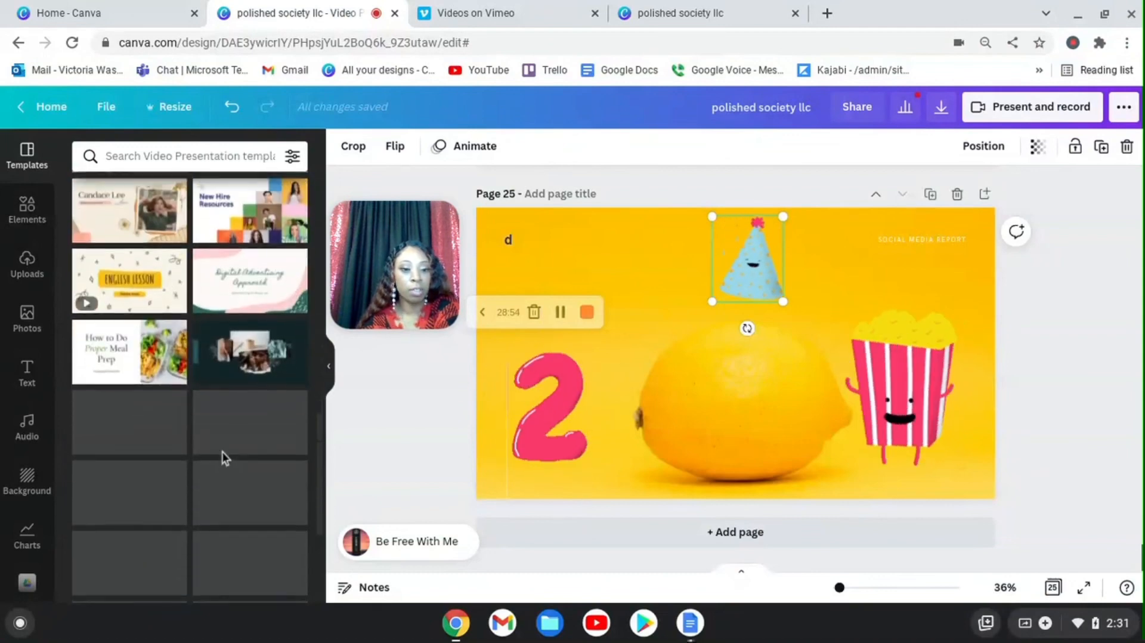
scroll(222, 458, "down", 2)
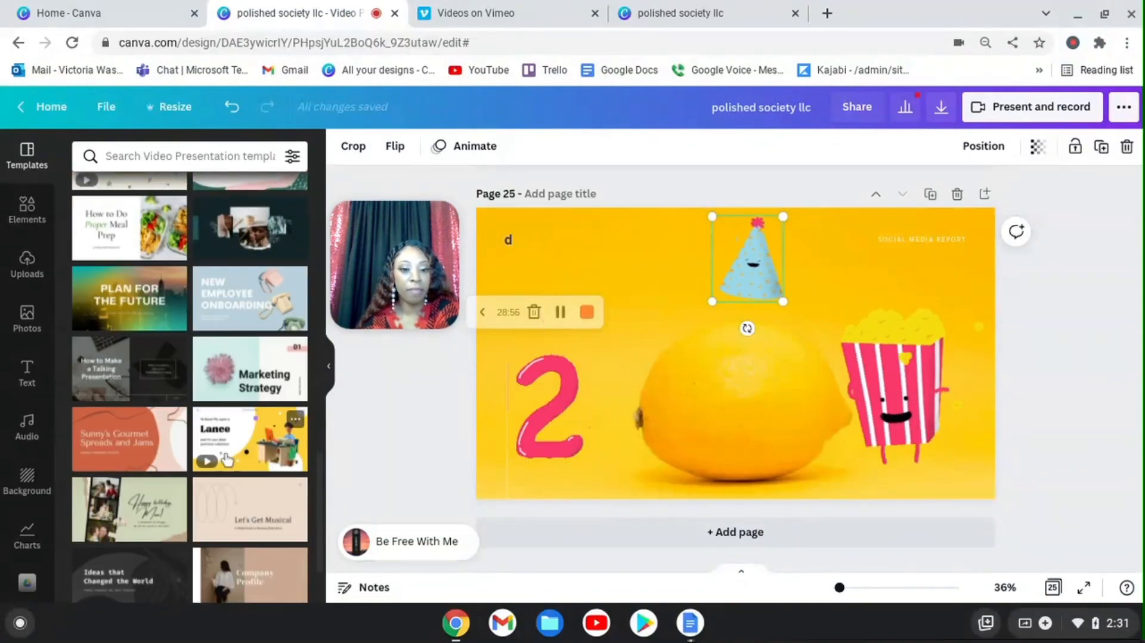
scroll(225, 464, "down", 5)
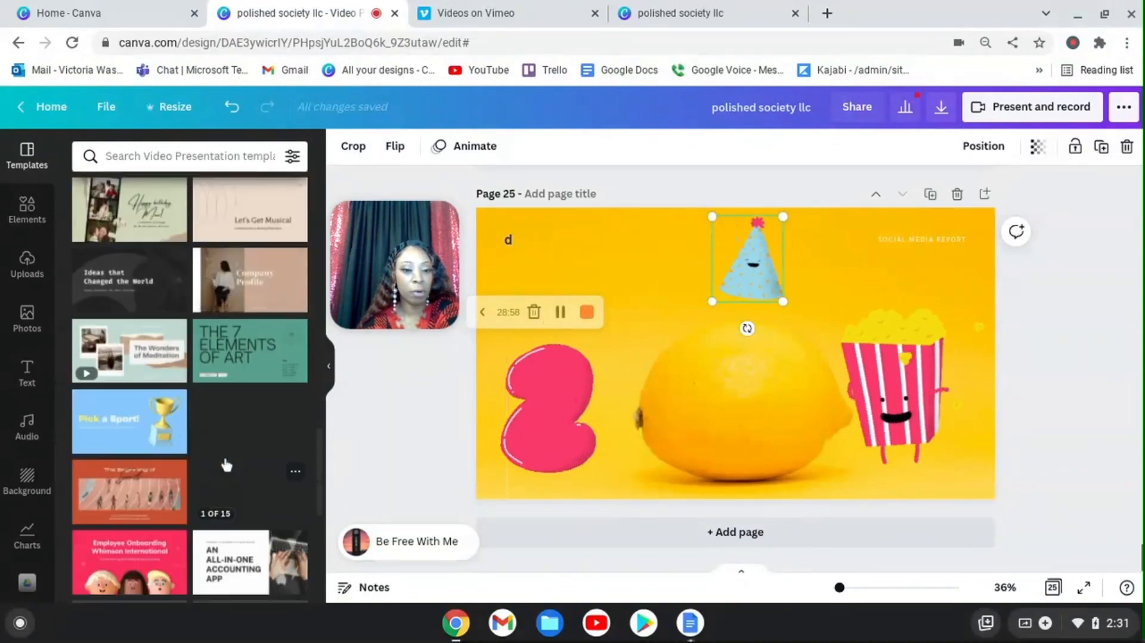
scroll(226, 464, "down", 2)
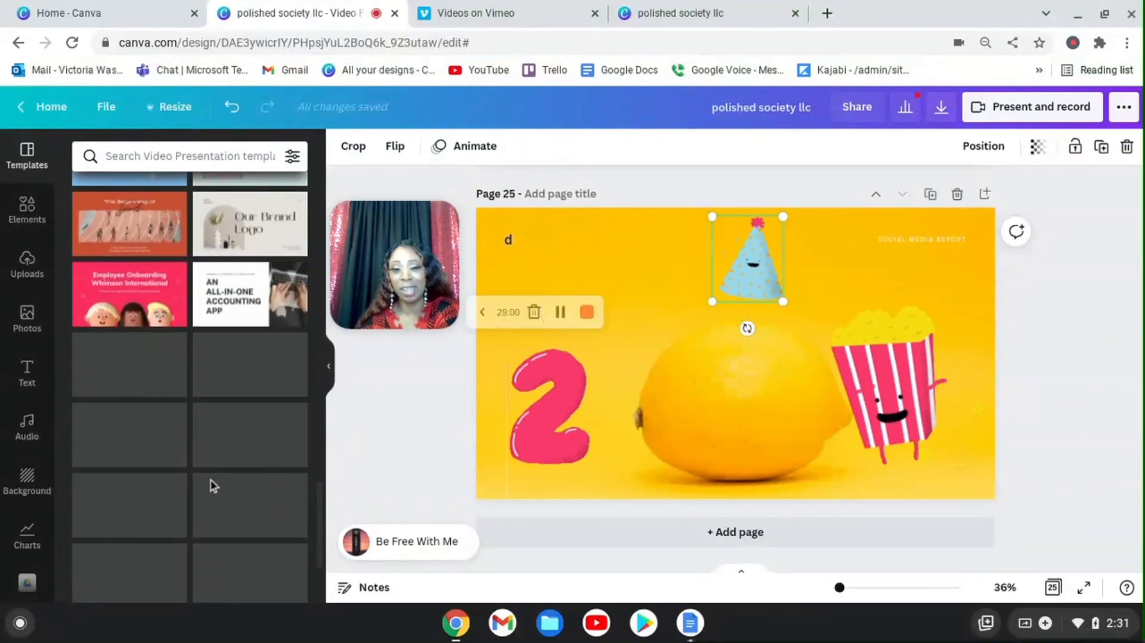
Step: Browse further down the list of video presentation templates
scroll(197, 465, "down", 1)
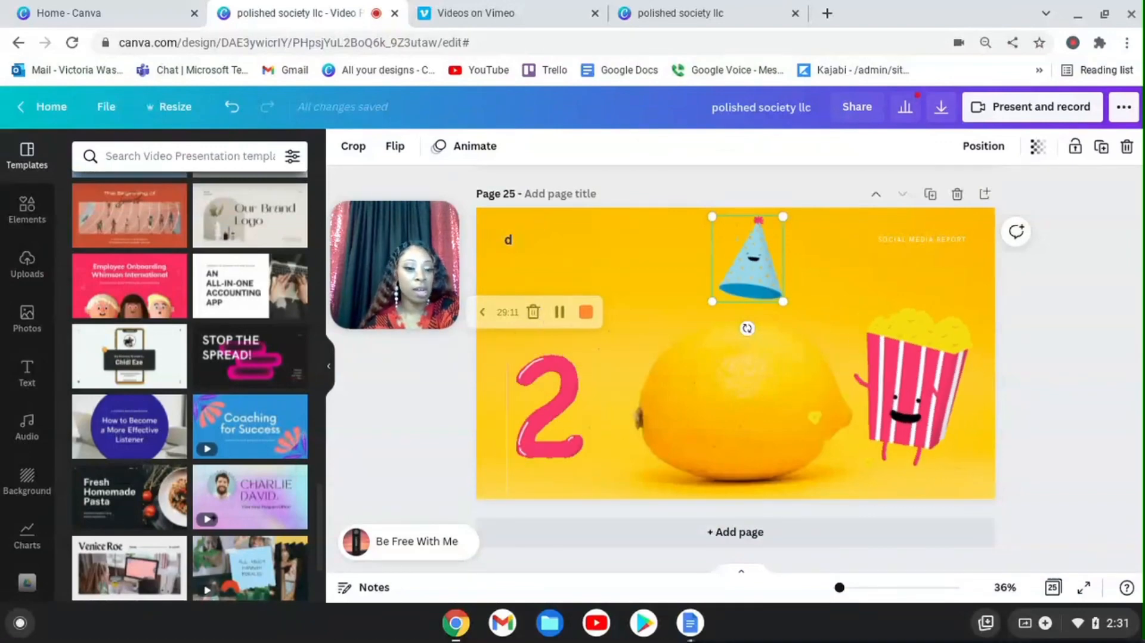
scroll(250, 426, "down", 3)
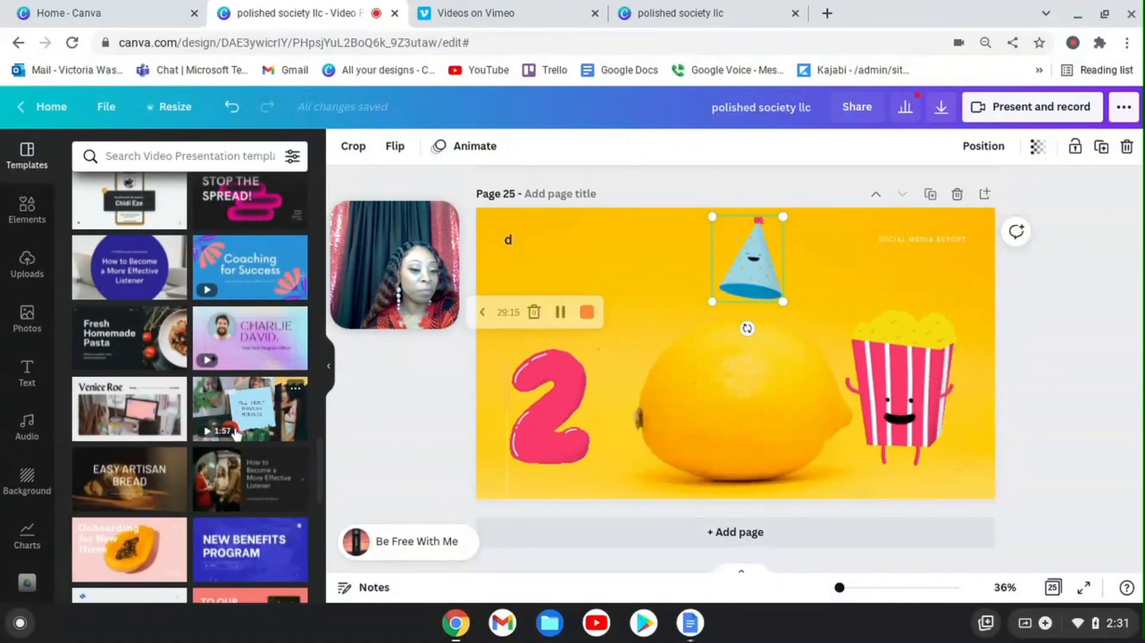
scroll(237, 433, "down", 1)
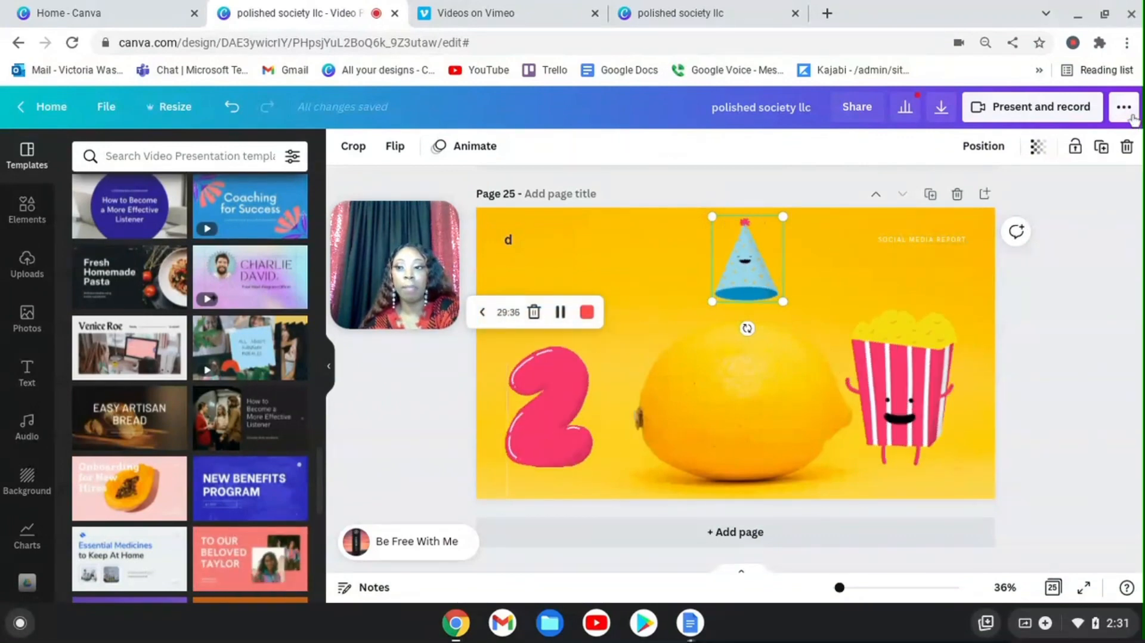
left_click(975, 149)
key("Escape")
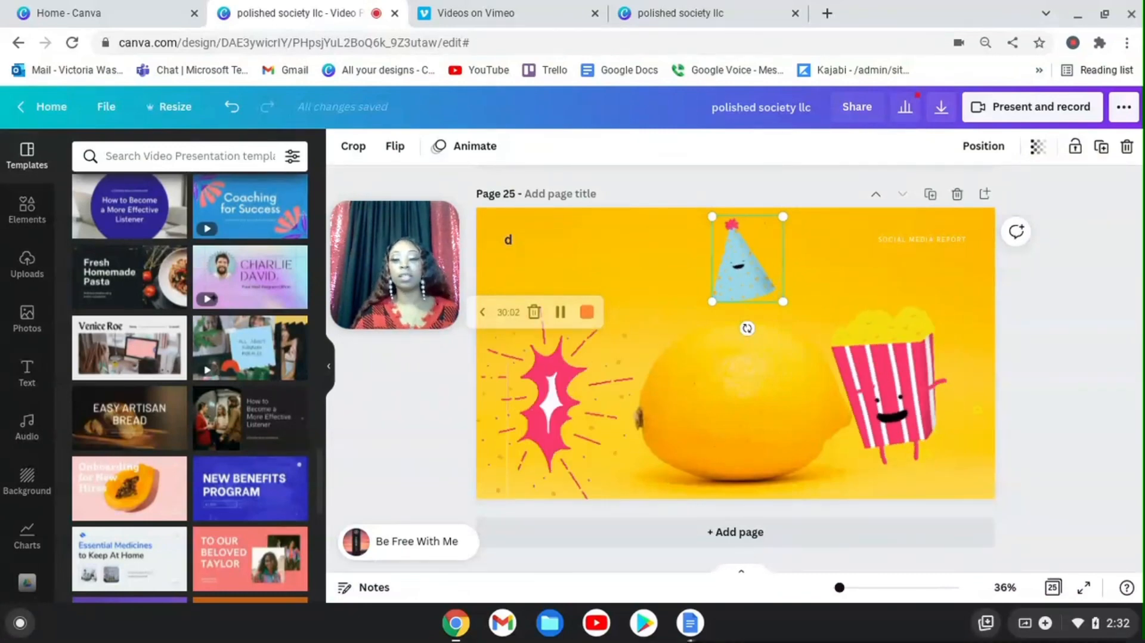
Step: Move the popcorn box and the party hat onto the lemon on page 25, with the hat overlapping the popcorn
scroll(763, 427, "up", 1)
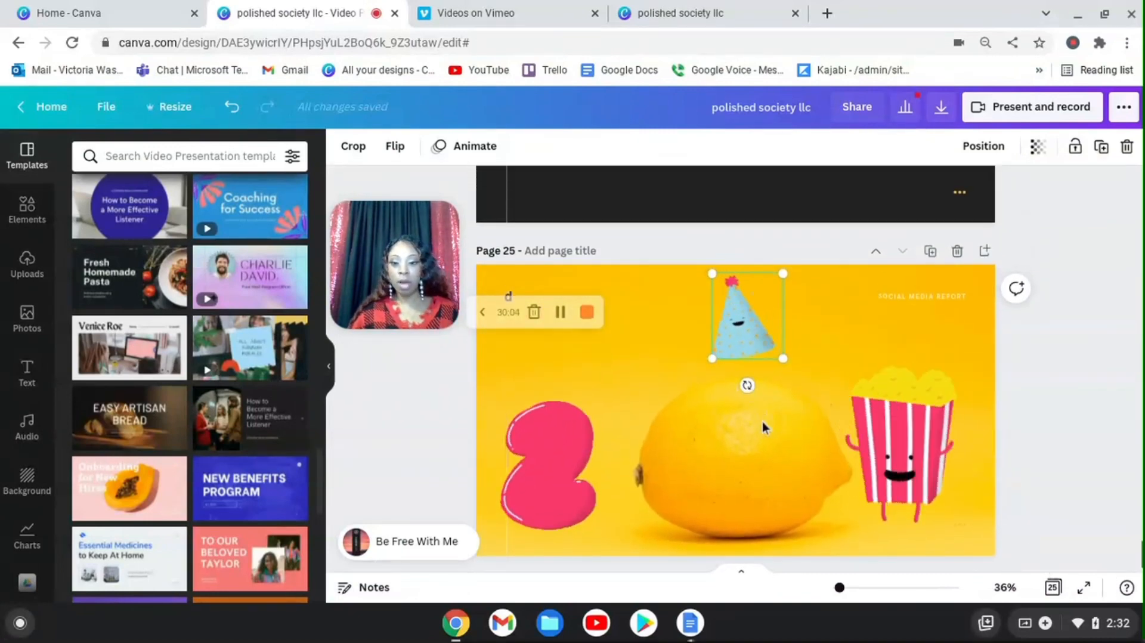
left_click_drag(753, 338, 752, 452)
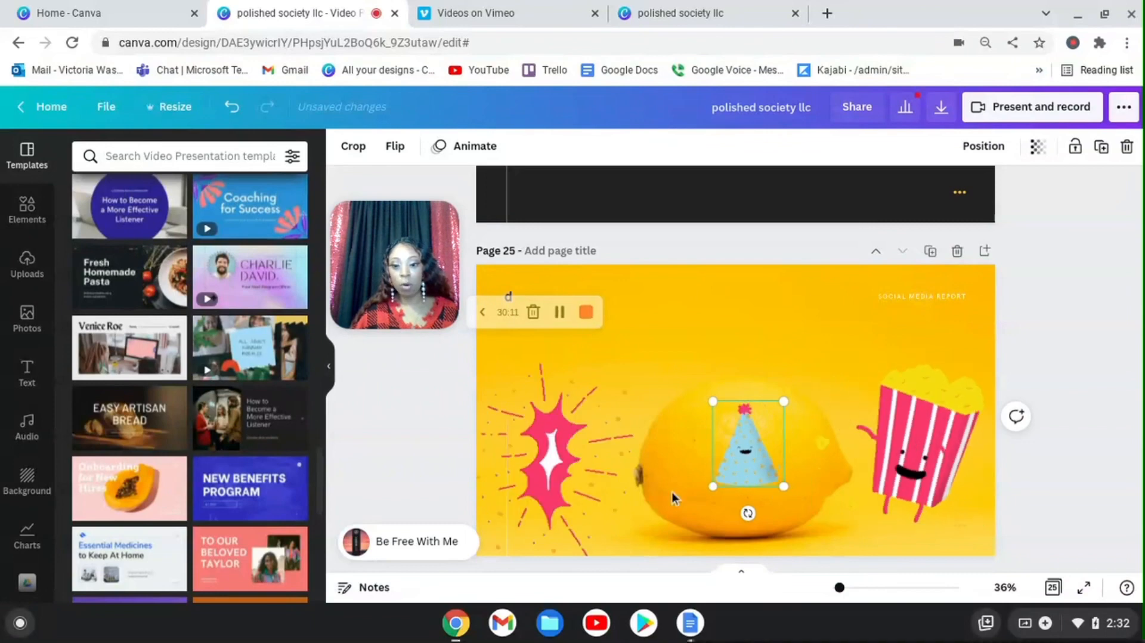
left_click(983, 147)
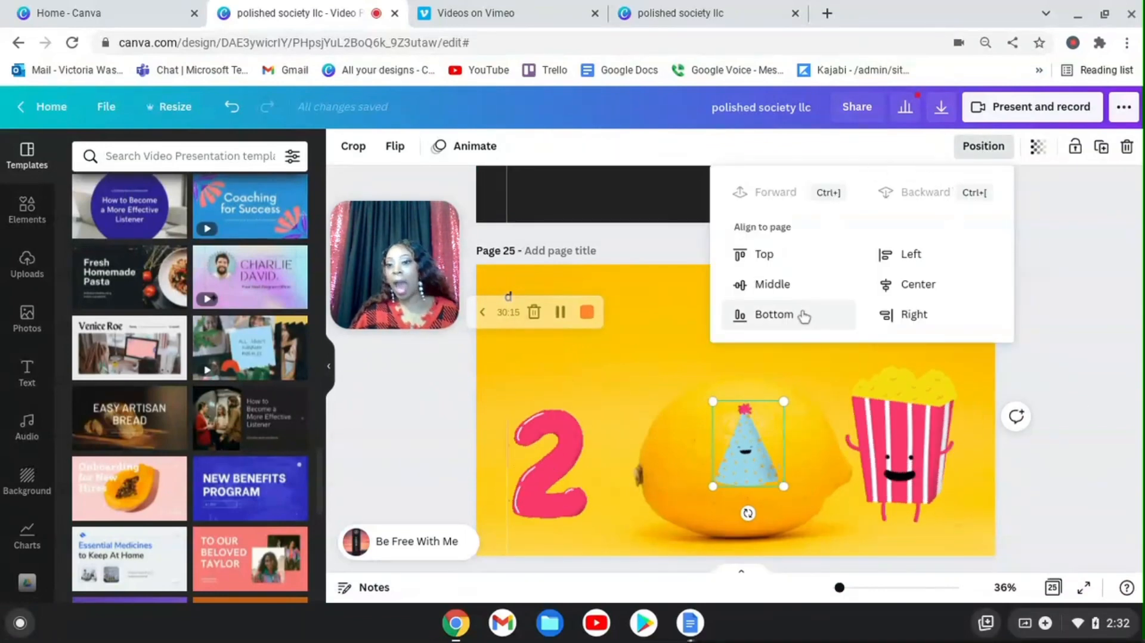
left_click_drag(728, 460, 647, 477)
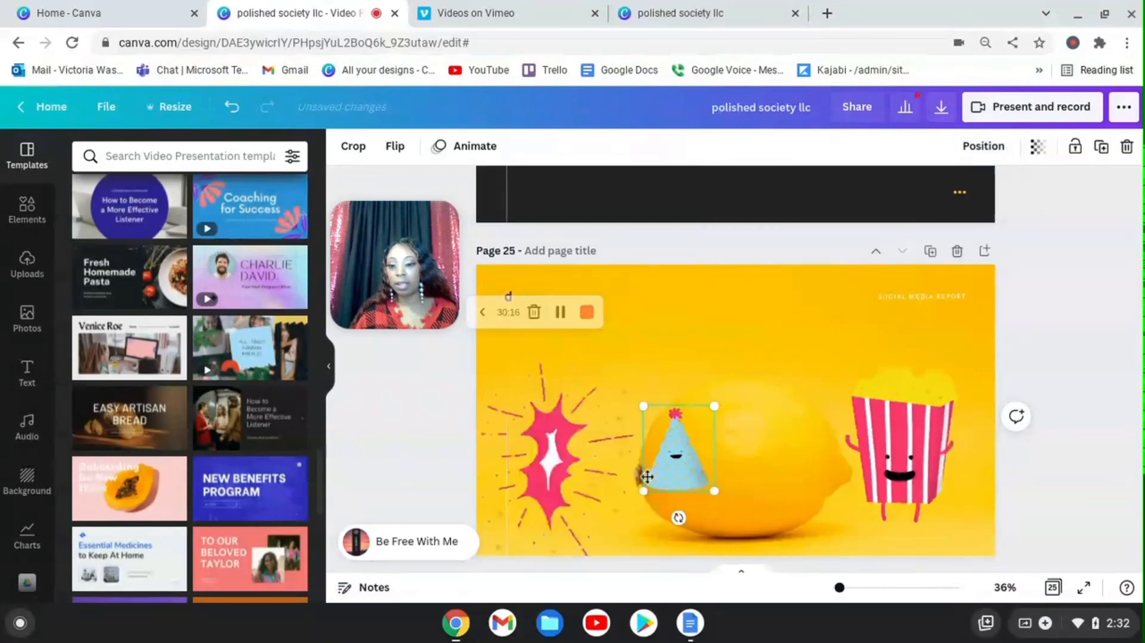
left_click(894, 453)
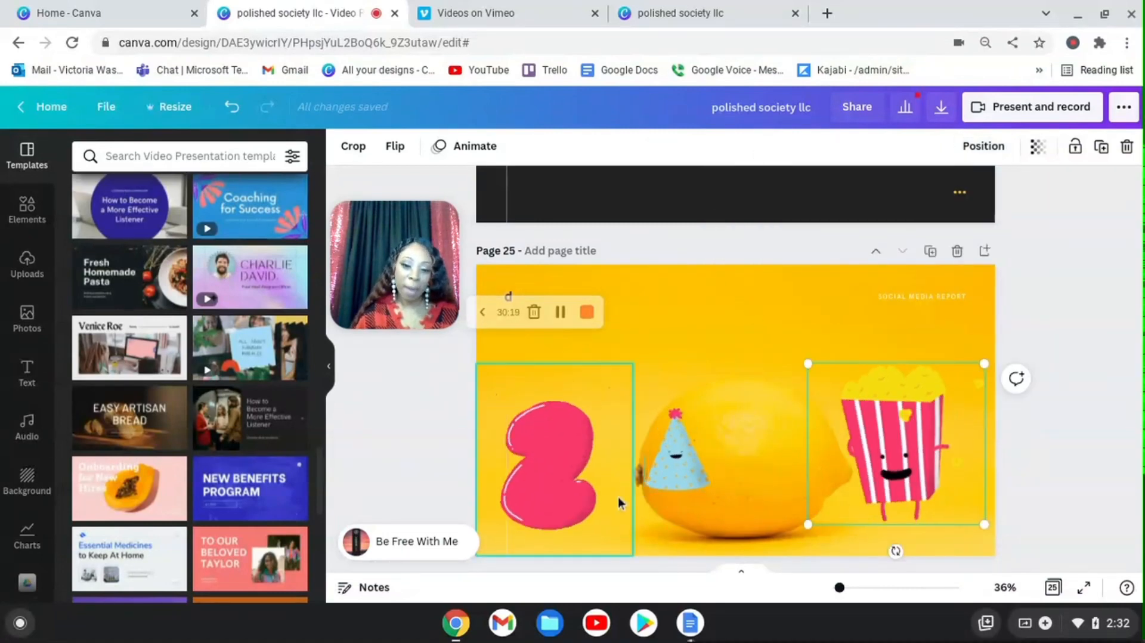
left_click_drag(924, 448, 764, 418)
left_click(679, 456)
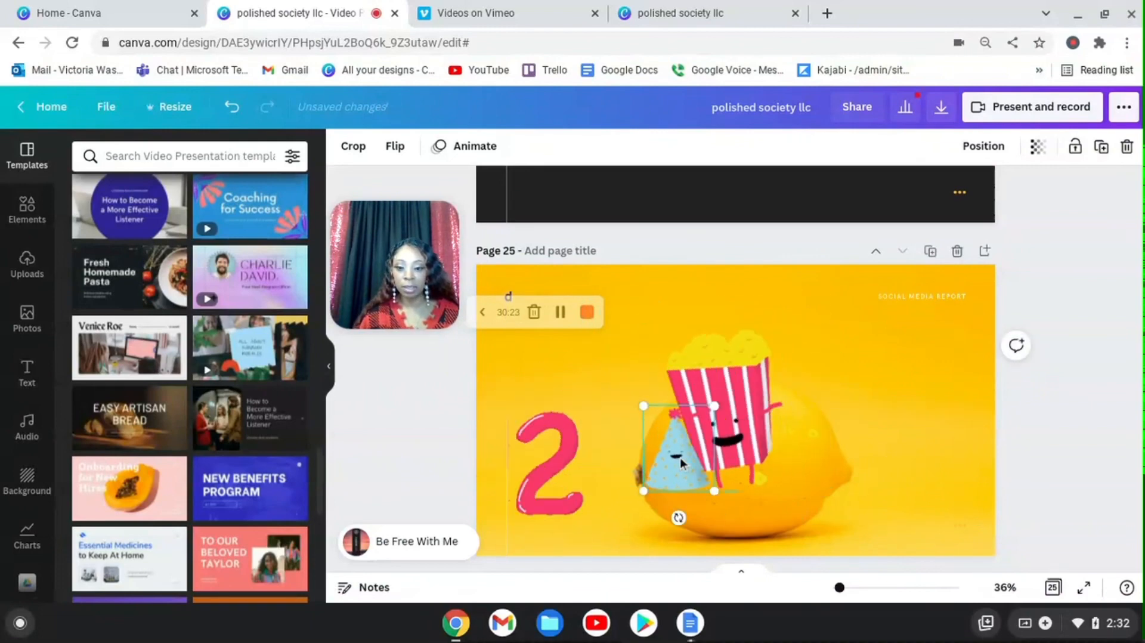
left_click_drag(680, 457, 747, 394)
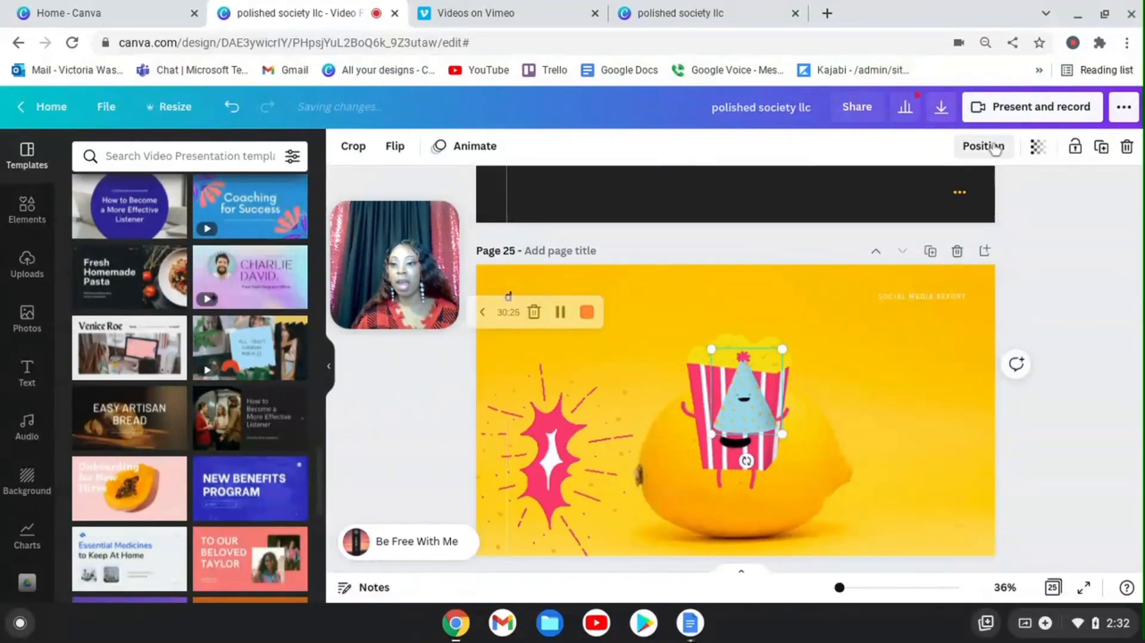
Step: Send the party hat backward behind the popcorn box and shift the popcorn left to uncover part of the hat
left_click(993, 148)
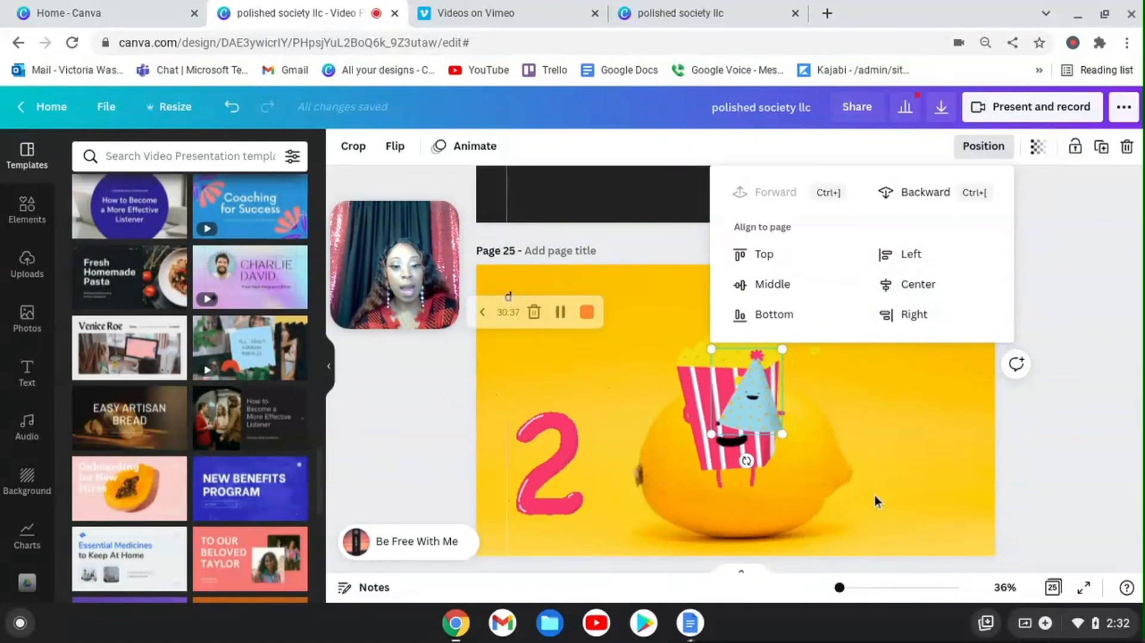
left_click(927, 198)
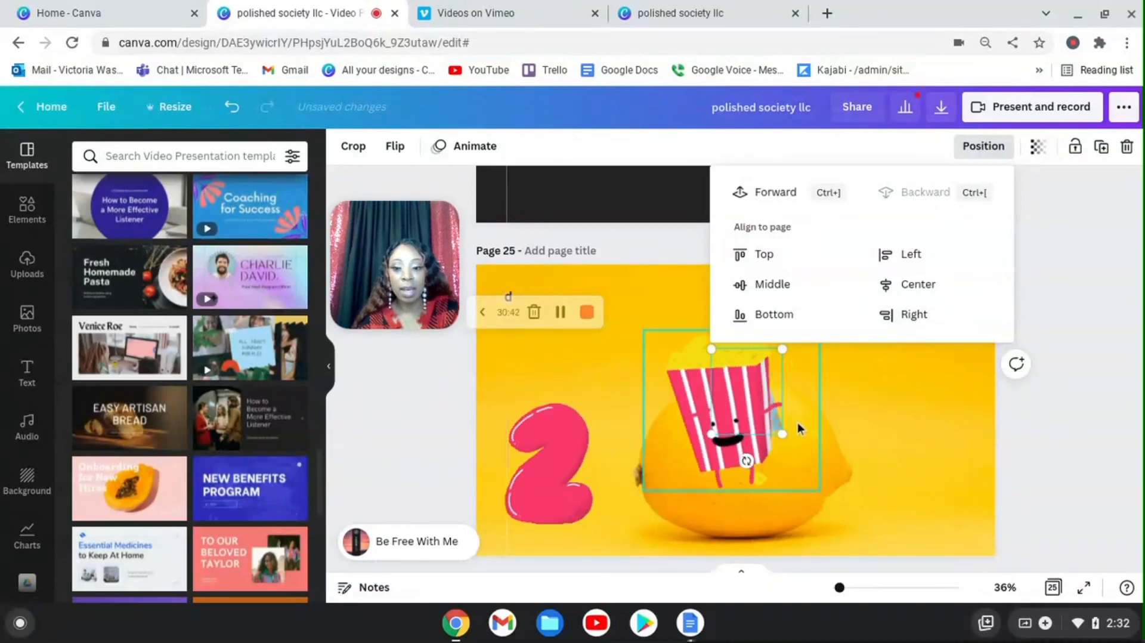
left_click(780, 395)
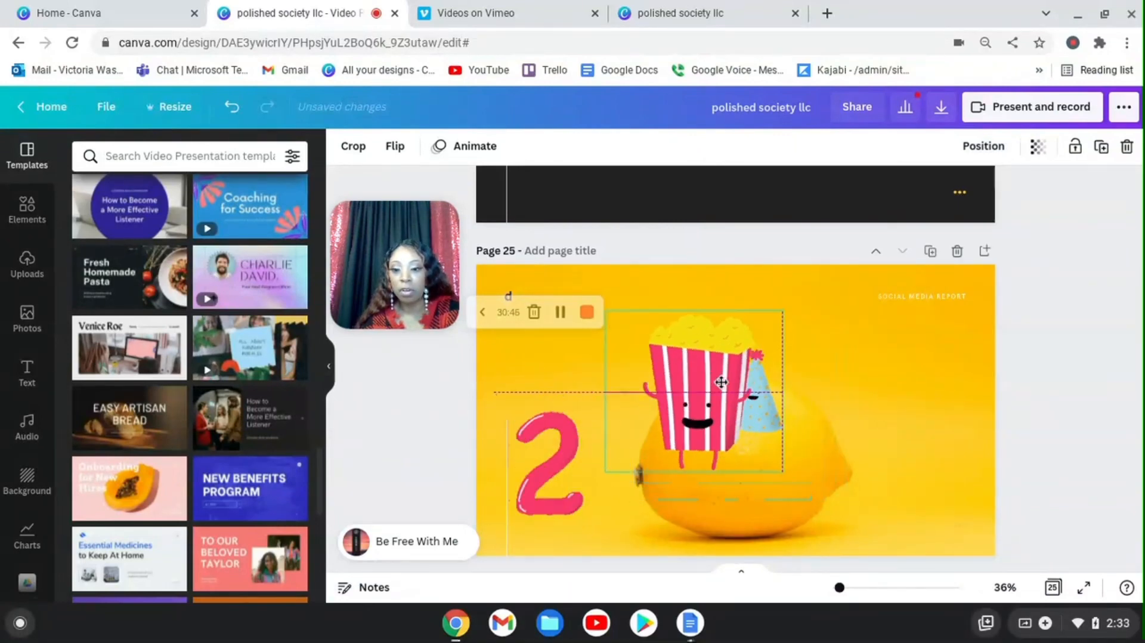
left_click_drag(723, 388, 720, 370)
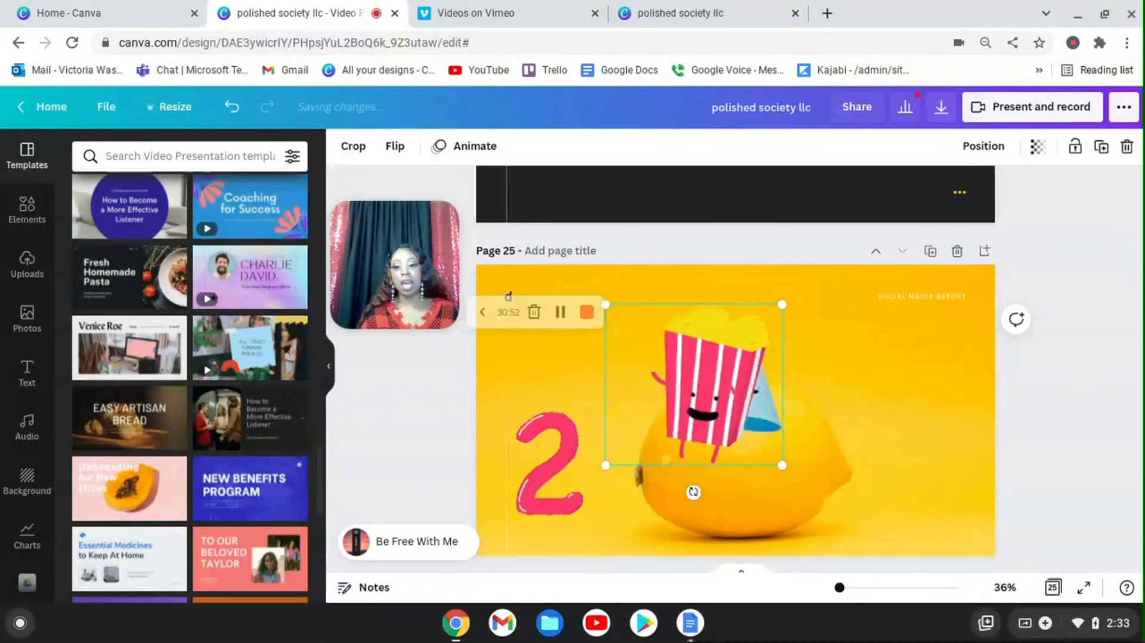
key("super")
left_click(1087, 327)
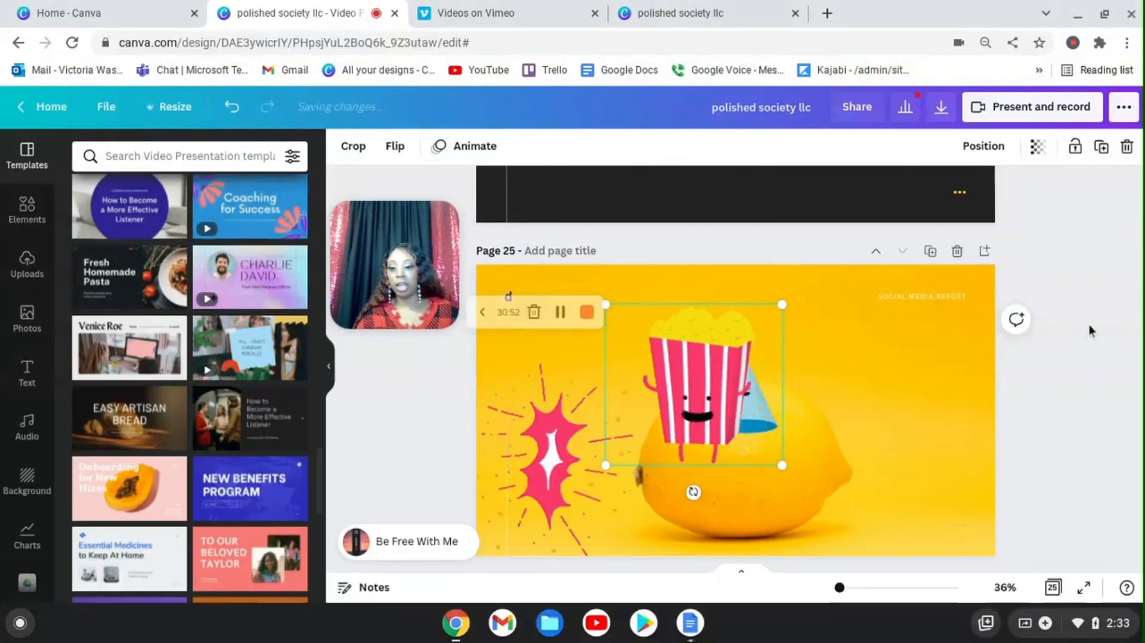
left_click(1050, 238)
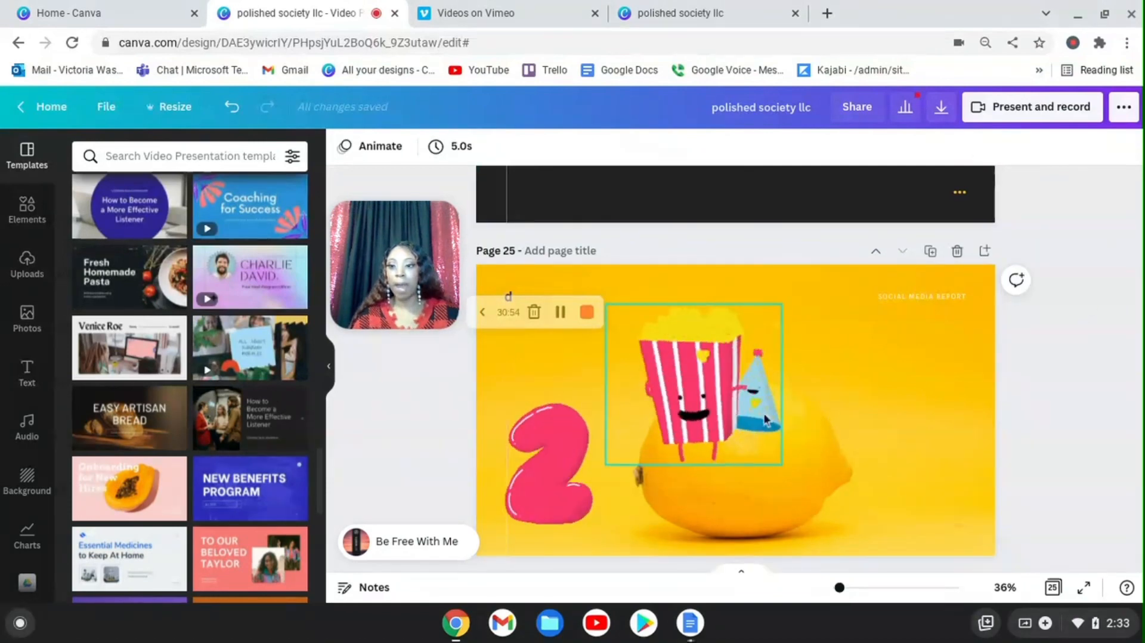
Step: Bring the popcorn box on page 25 forward one layer
left_click(1124, 107)
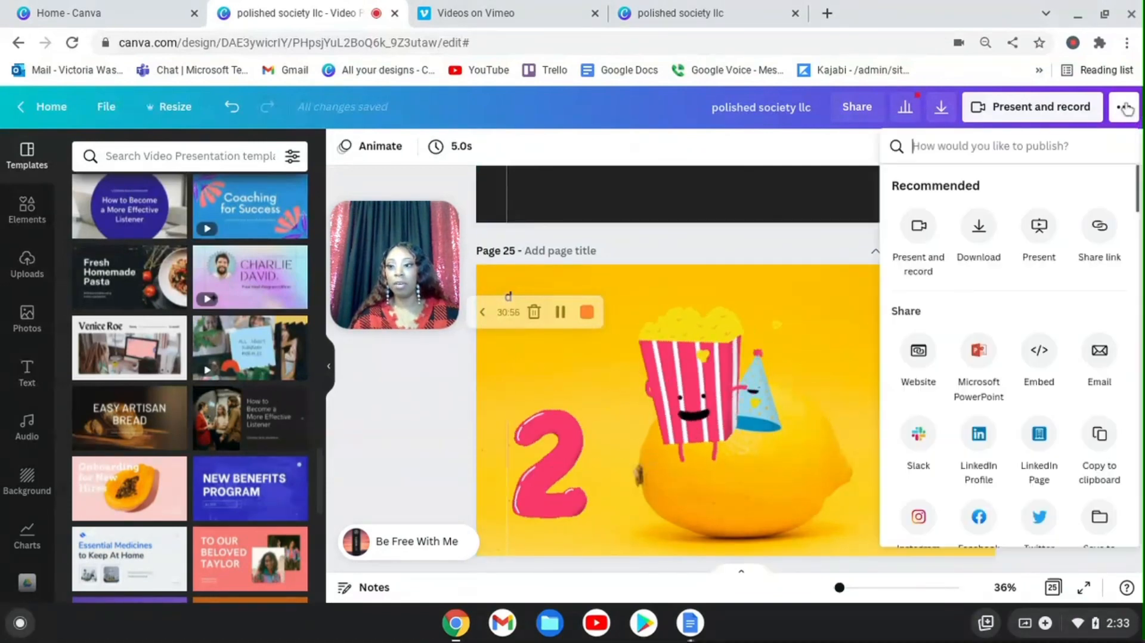
left_click(724, 393)
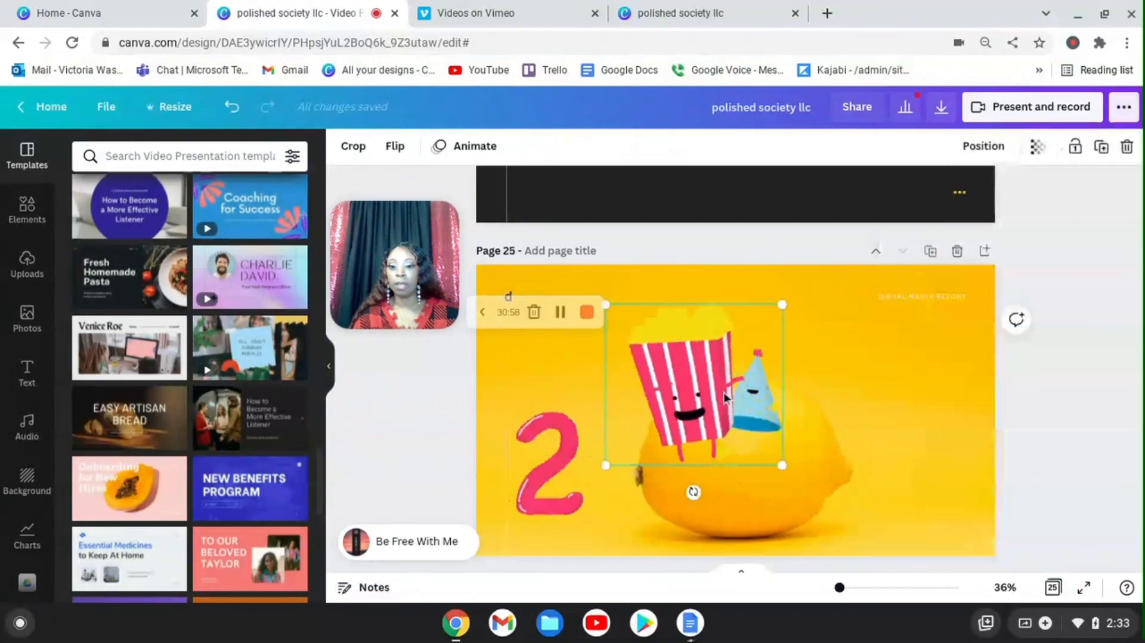
left_click(974, 150)
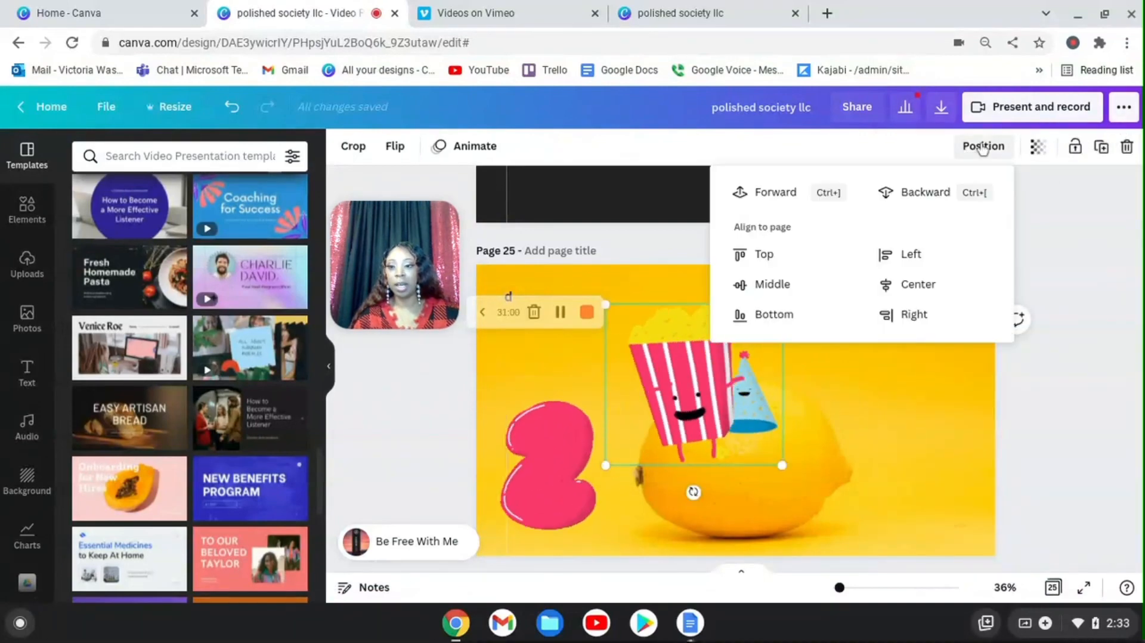
left_click(788, 198)
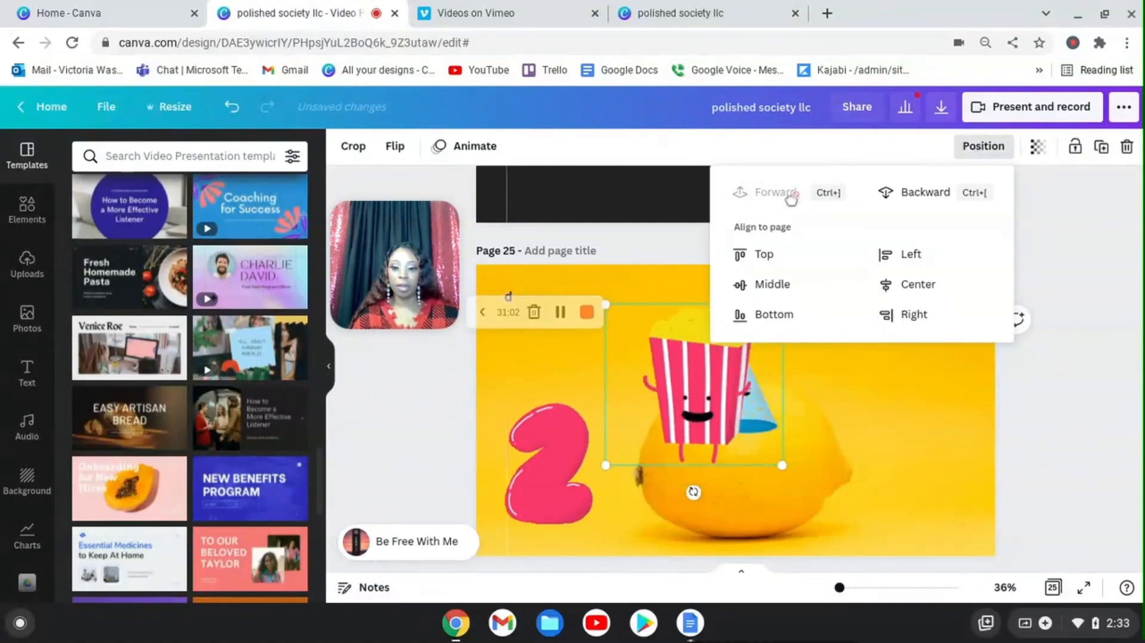
Step: Reposition the popcorn box over the lemon, ending further left so more of the party hat is uncovered
left_click(817, 412)
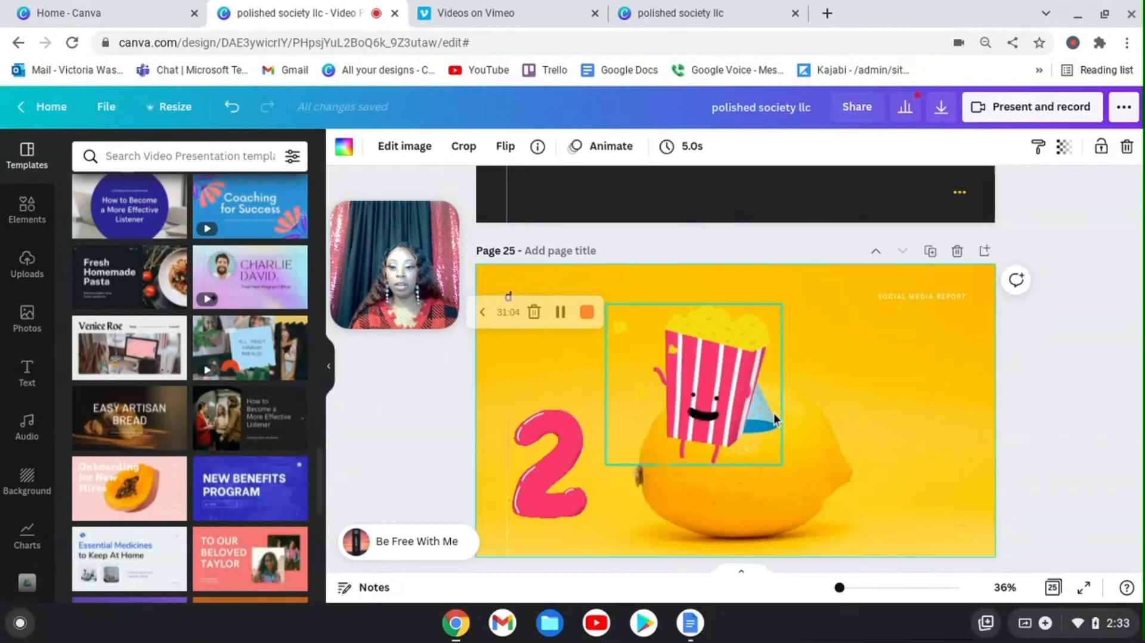
left_click(767, 405)
mouse_move(697, 406)
left_mouse_down()
mouse_move(626, 403)
mouse_move(733, 398)
mouse_move(714, 399)
left_mouse_up()
left_click(764, 409)
left_click(660, 383)
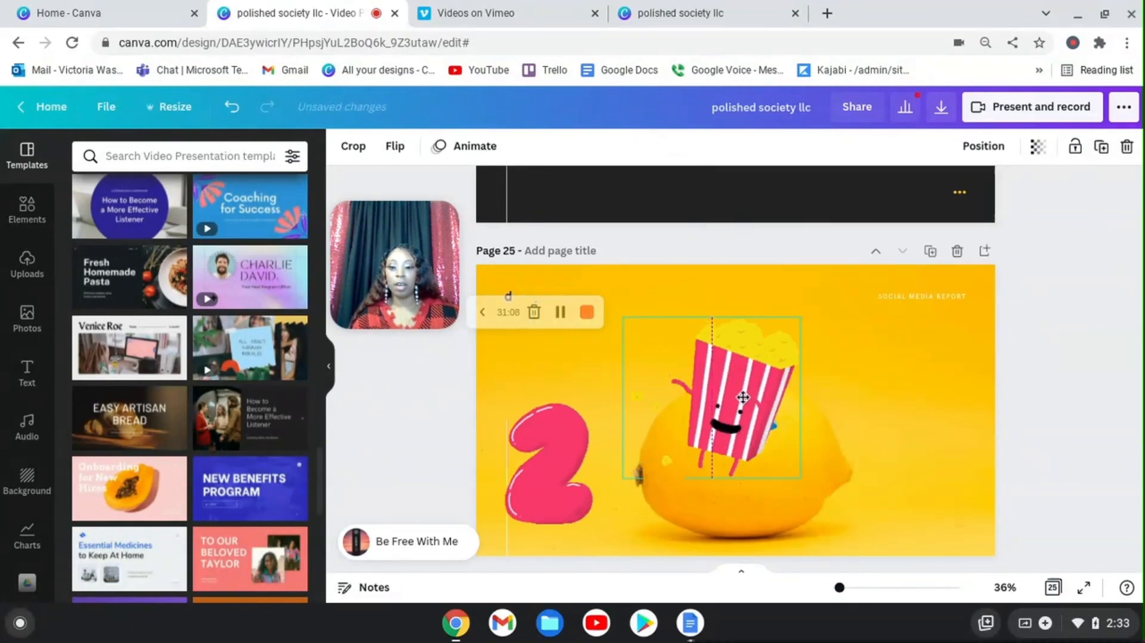
Step: Bring the party hat forward one layer and move the popcorn box right so it sits behind the hat
left_click(775, 415)
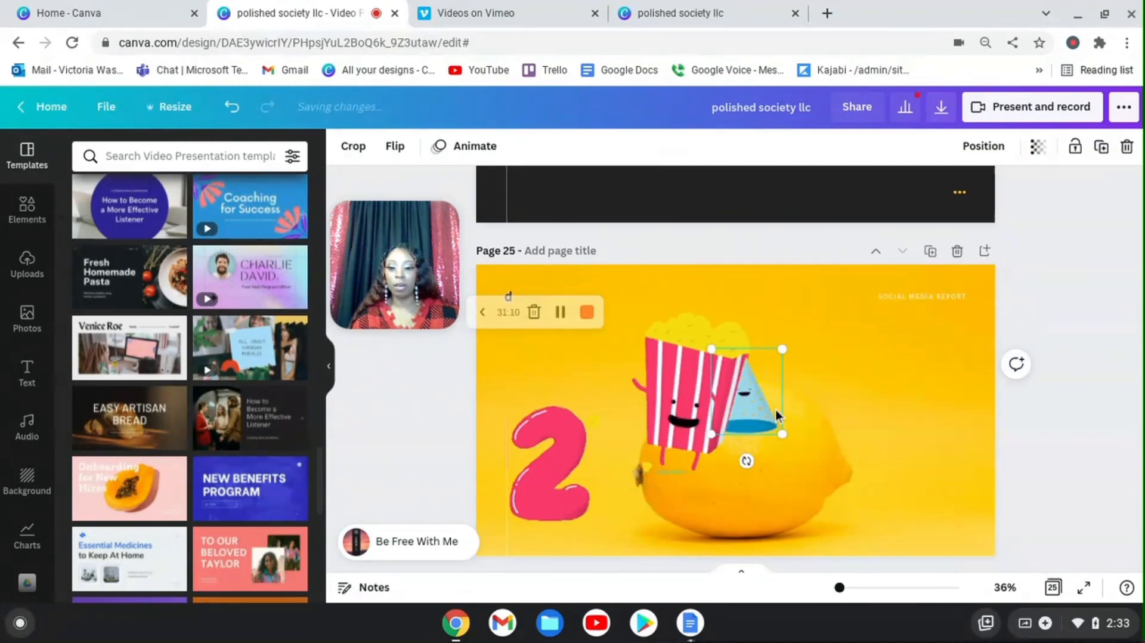
left_click(983, 146)
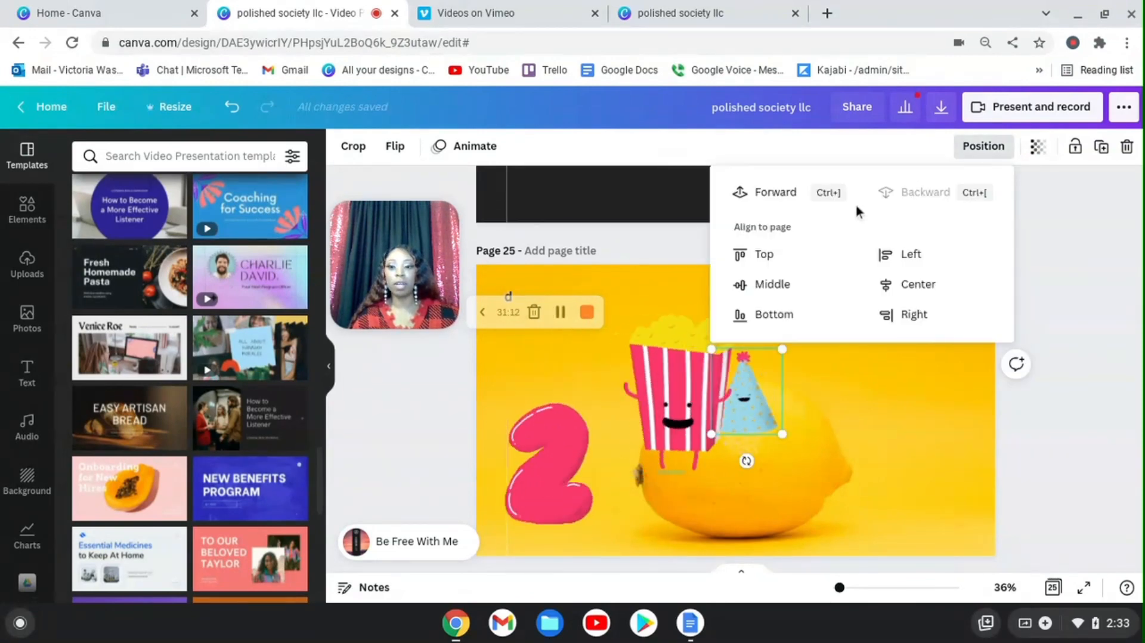
left_click(760, 194)
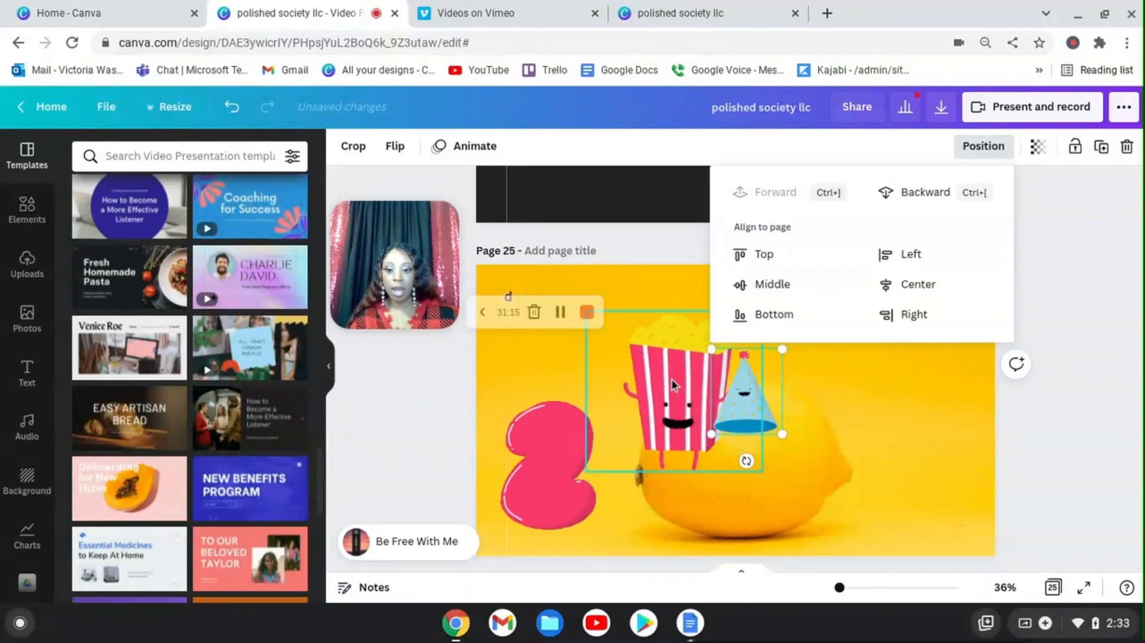
left_click(720, 411)
left_click_drag(723, 413, 763, 400)
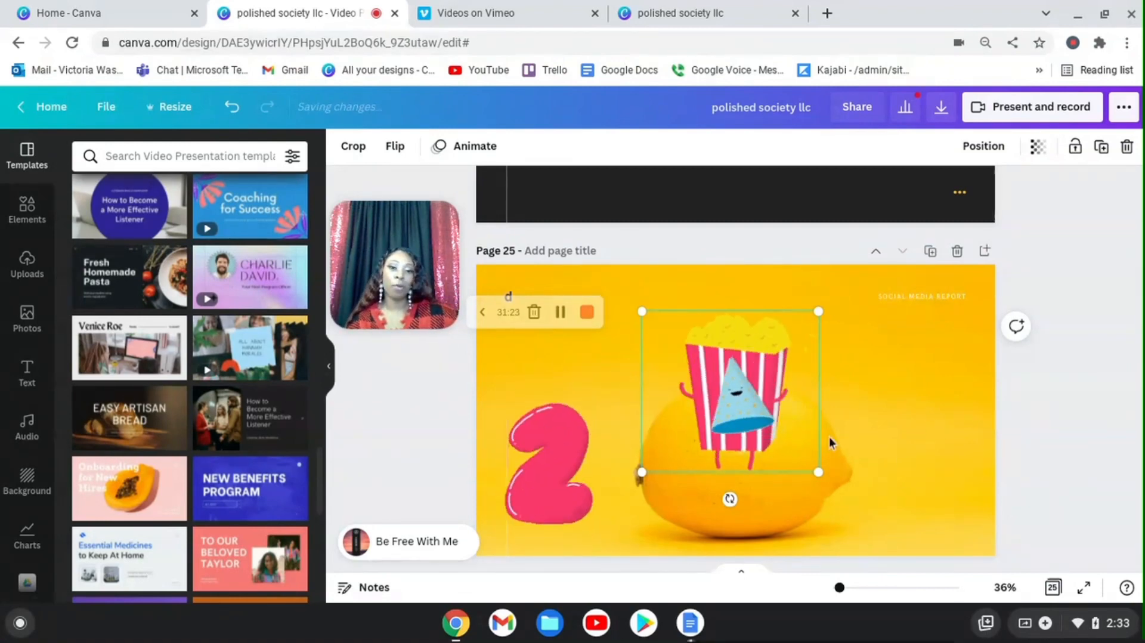
Step: Collapse the template library and move the "The Social Media Group" title group on page 23 over the portrait photos
scroll(864, 436, "up", 1)
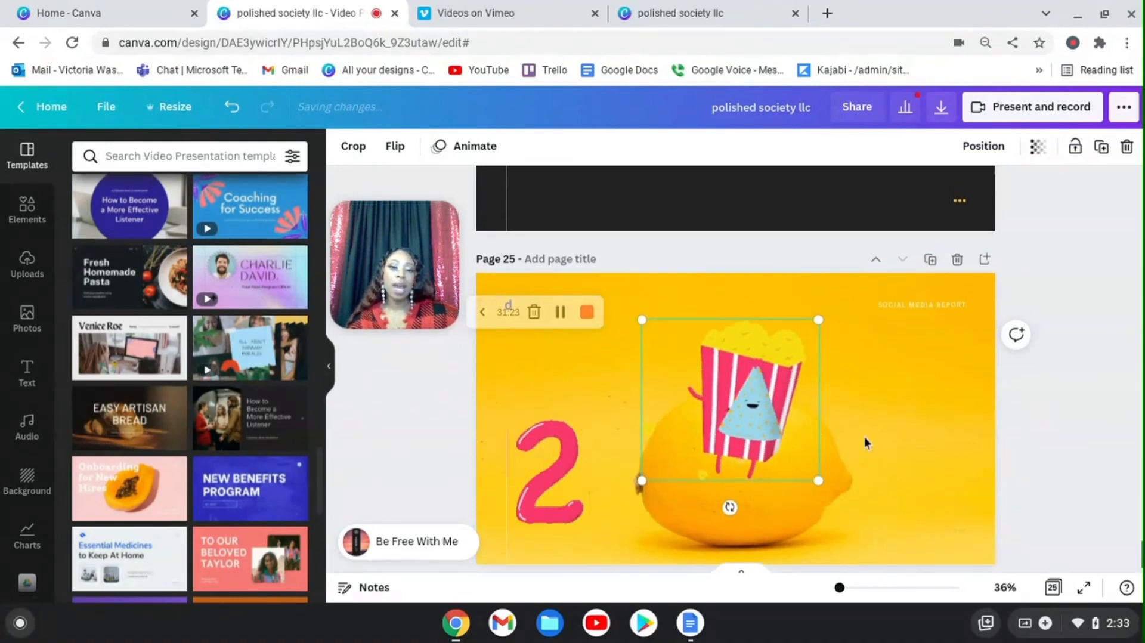
left_click(328, 365)
scroll(544, 437, "up", 5)
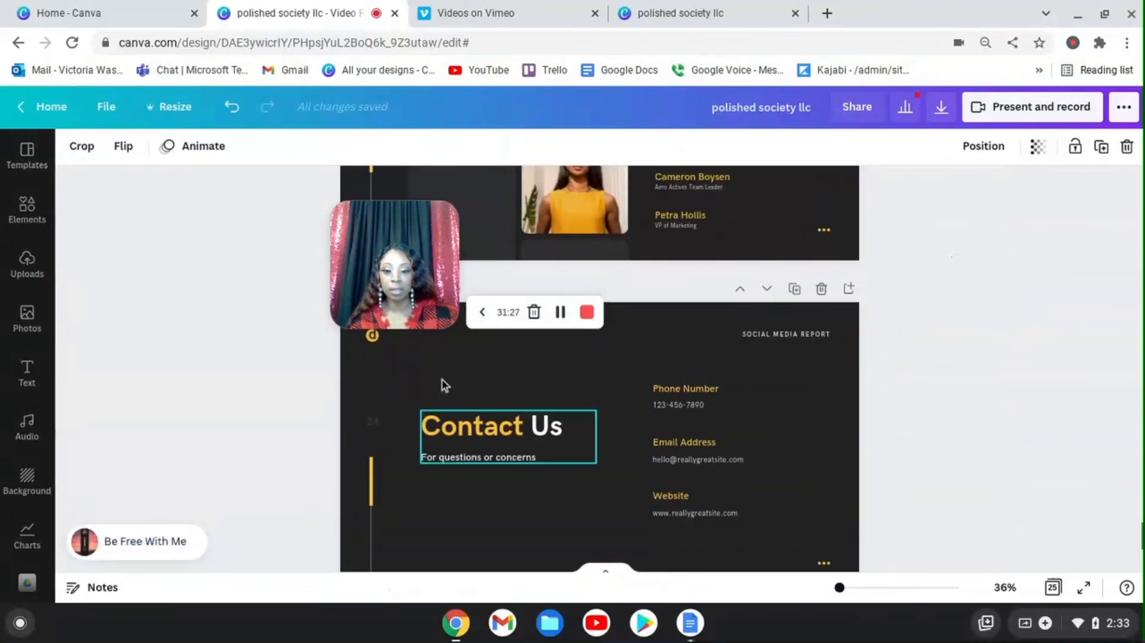
left_click_drag(437, 294, 313, 373)
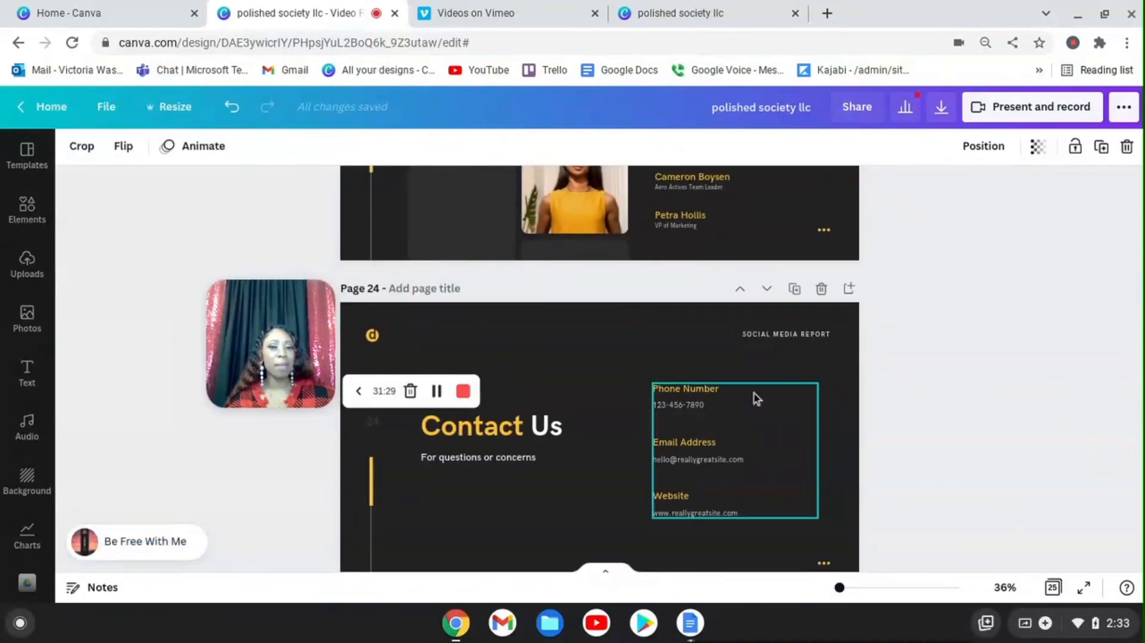
scroll(739, 408, "up", 5)
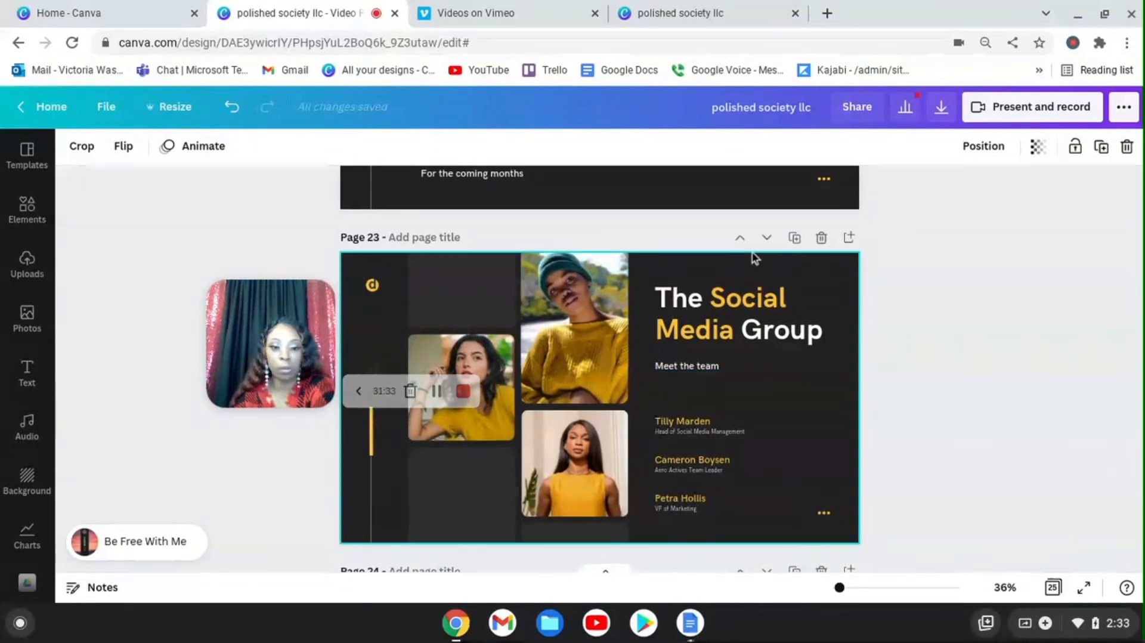
left_click_drag(727, 338, 560, 341)
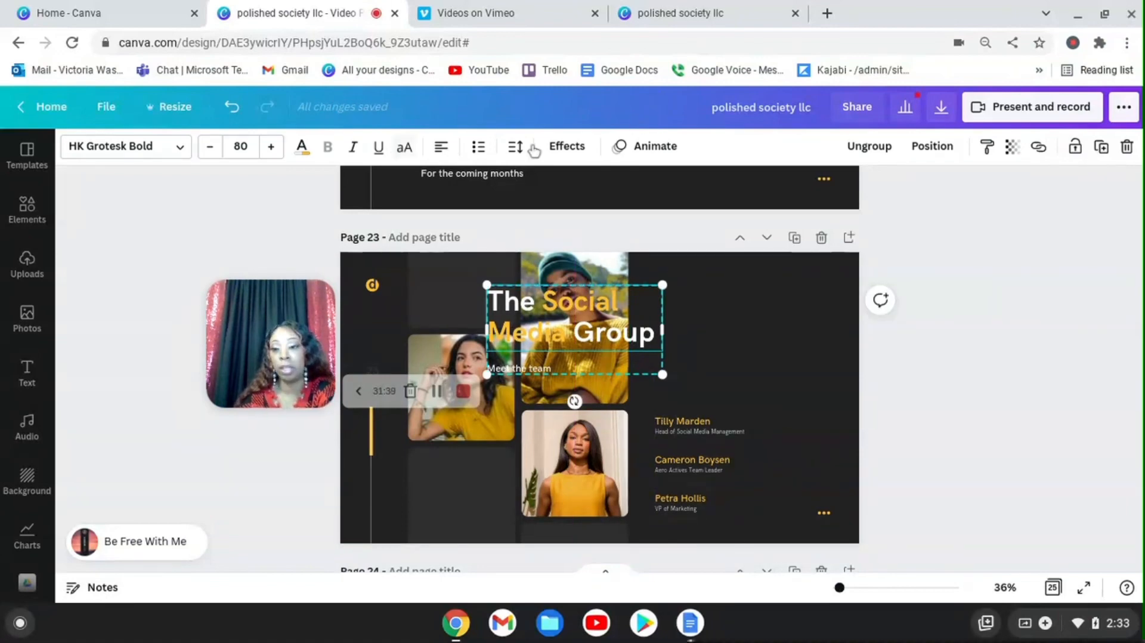
Step: Send the "The Social Media Group" title group backward one layer and shift it slightly right and down over the photos
left_click(920, 147)
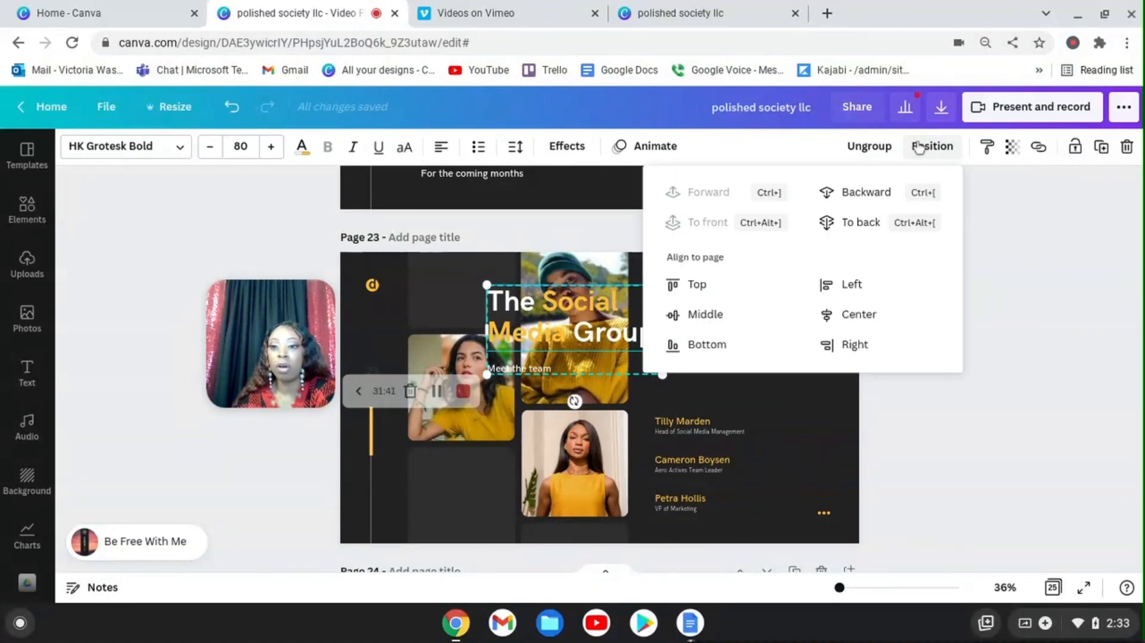
left_click(866, 194)
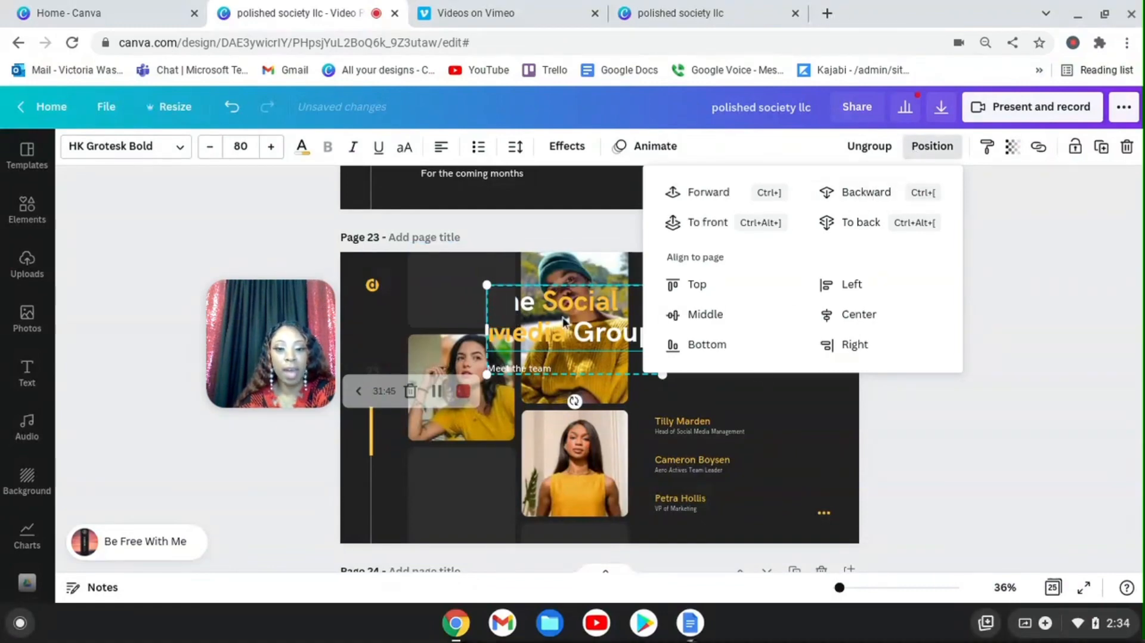
left_click_drag(563, 316, 591, 329)
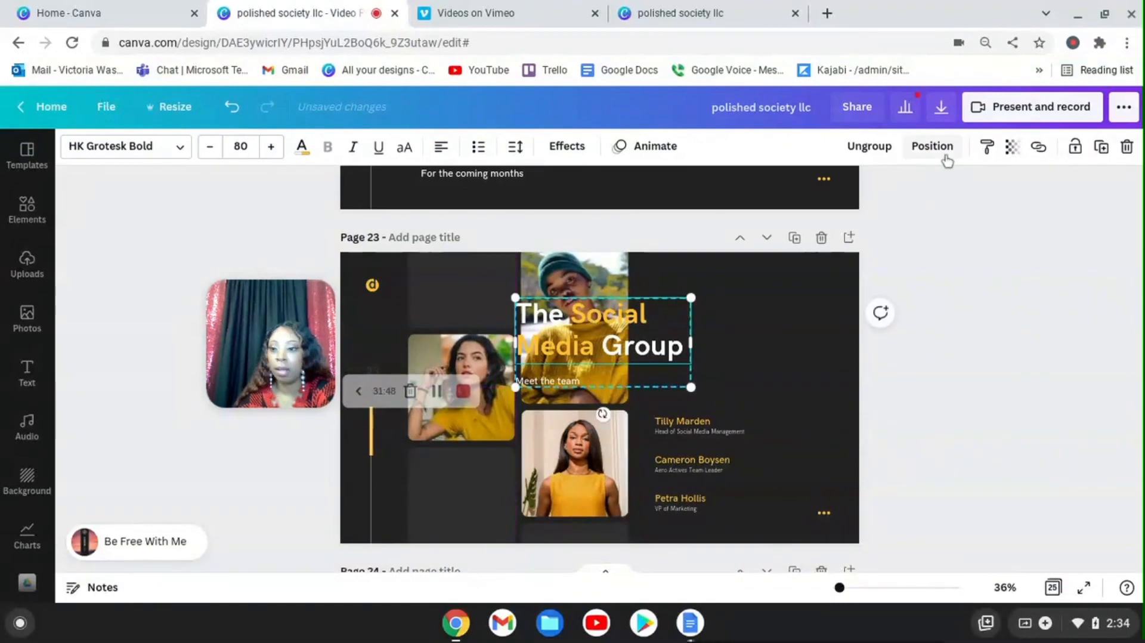
Step: Send the "The Social Media Group" title group on page 23 behind the teal-beanie portrait, and nudge that portrait slightly right
left_click(945, 157)
left_click(857, 192)
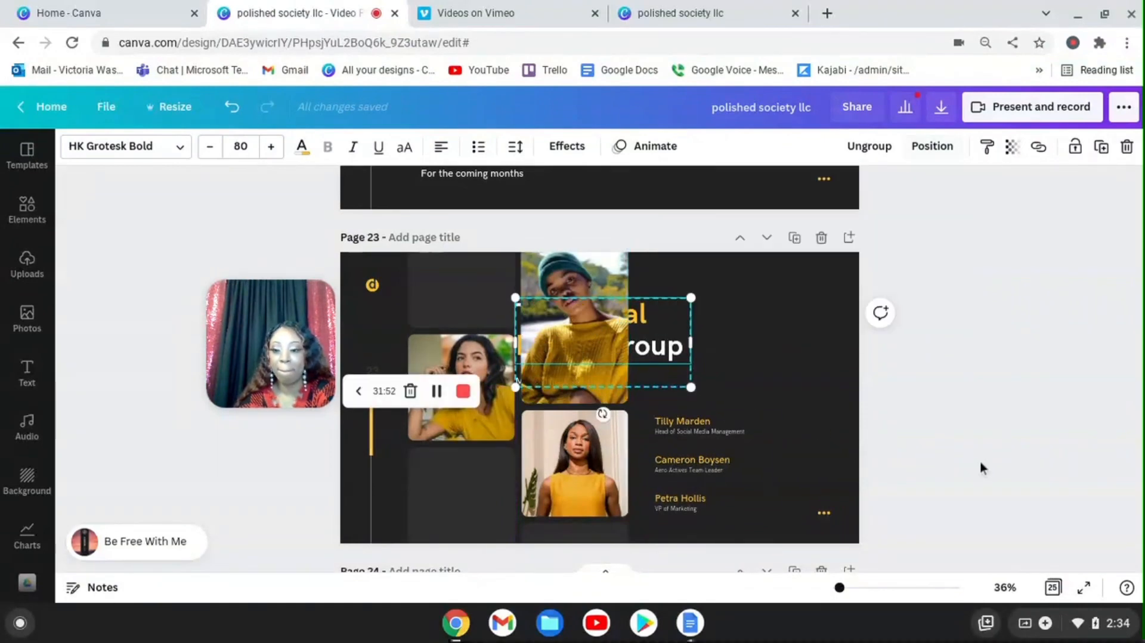
left_click(1004, 587)
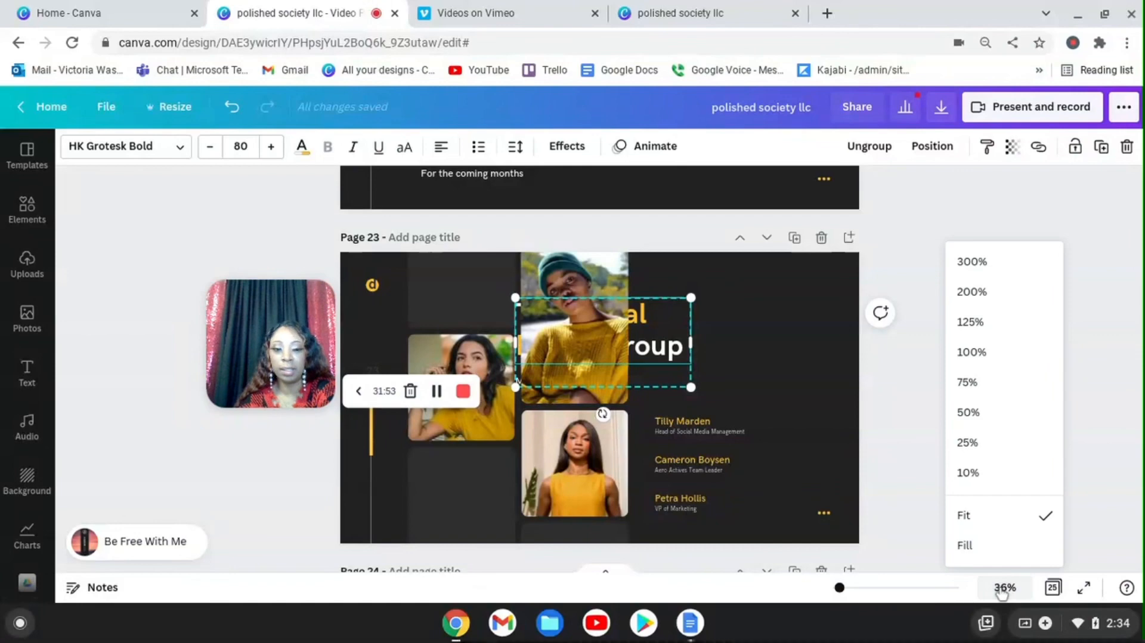
left_click(1004, 382)
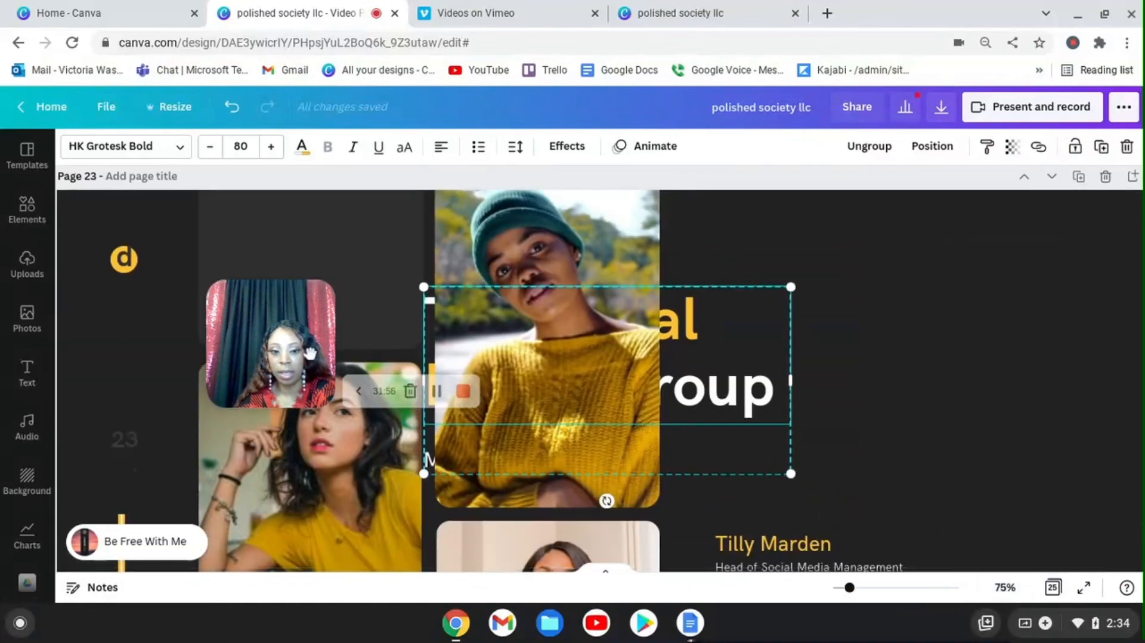
mouse_move(614, 373)
left_mouse_down()
mouse_move(603, 375)
mouse_move(662, 383)
mouse_move(634, 378)
left_mouse_up()
Step: Bring the "The Social Media Group" title group forward in front of the teal-beanie portrait
left_click(771, 379)
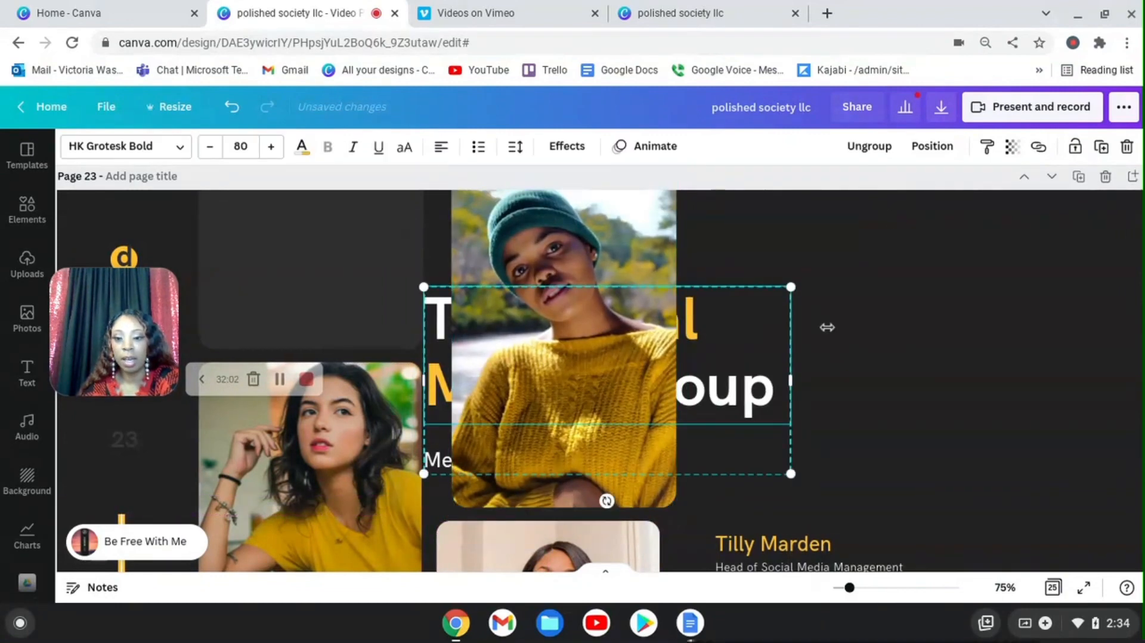
left_click(933, 148)
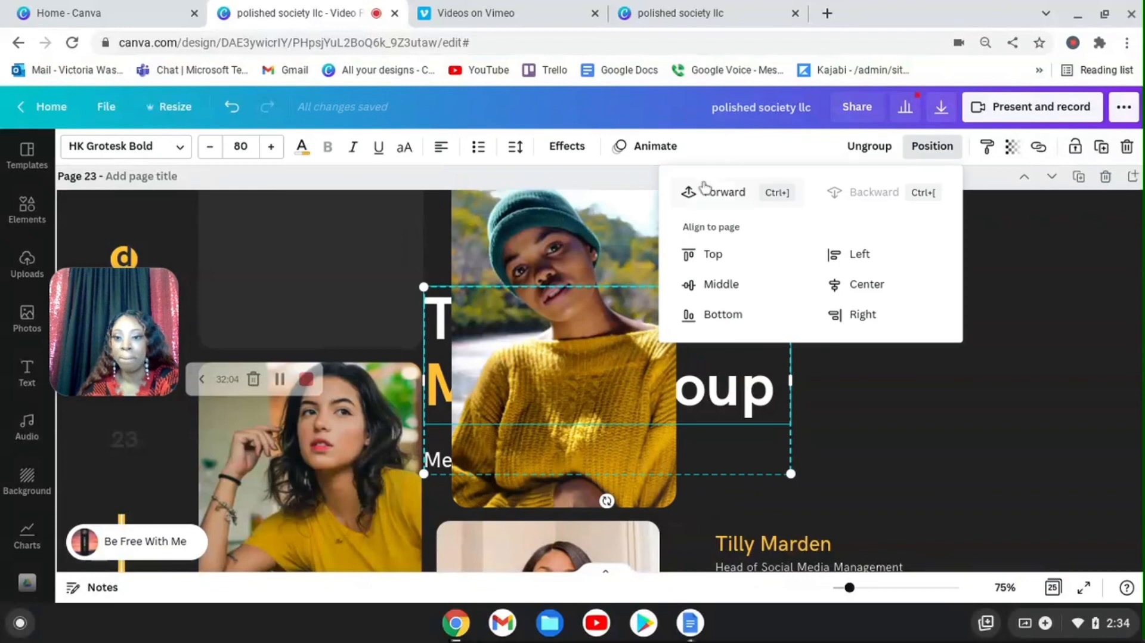
left_click(722, 193)
left_click(986, 408)
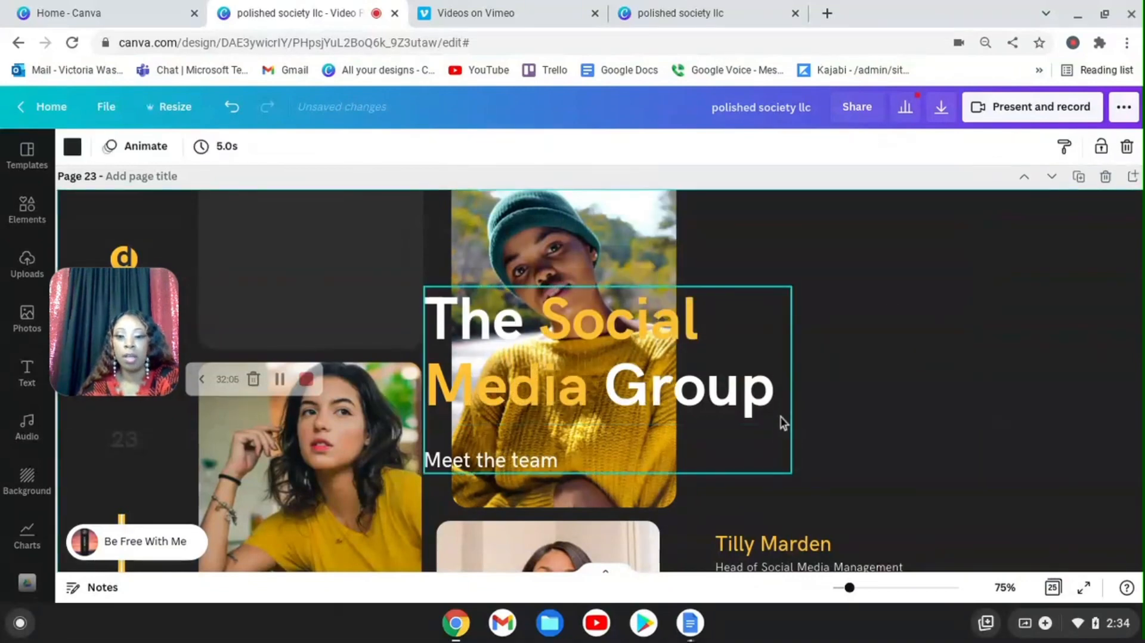
Step: Send the "The Social Media Group" title group backward so it sits behind the teal-beanie portrait again
left_click(626, 382)
left_click(931, 149)
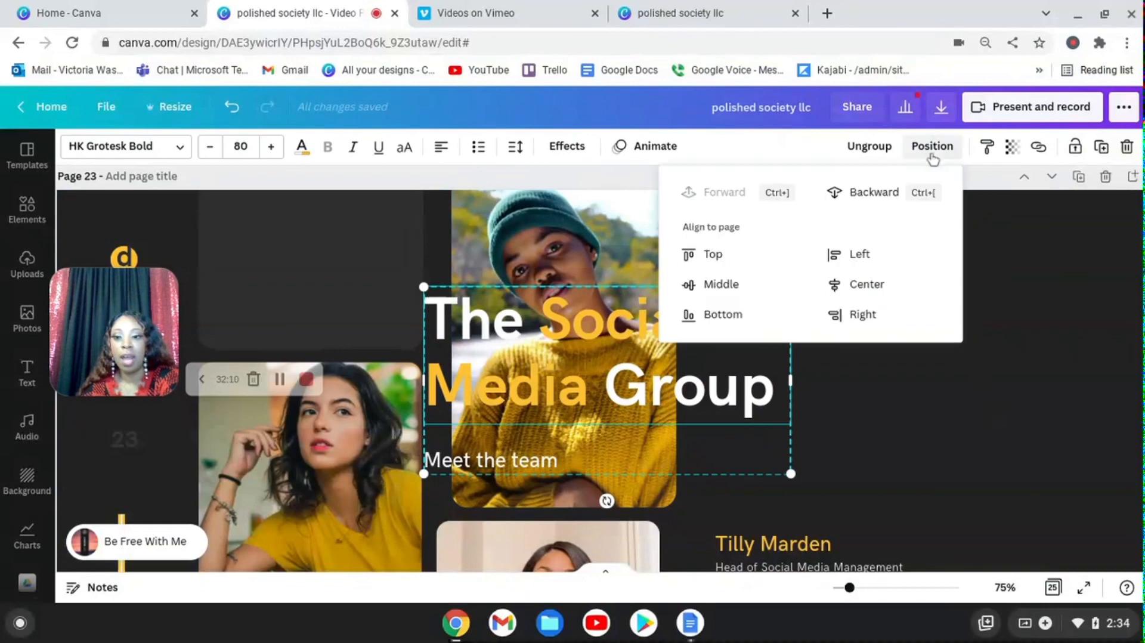
left_click(891, 197)
left_click(991, 355)
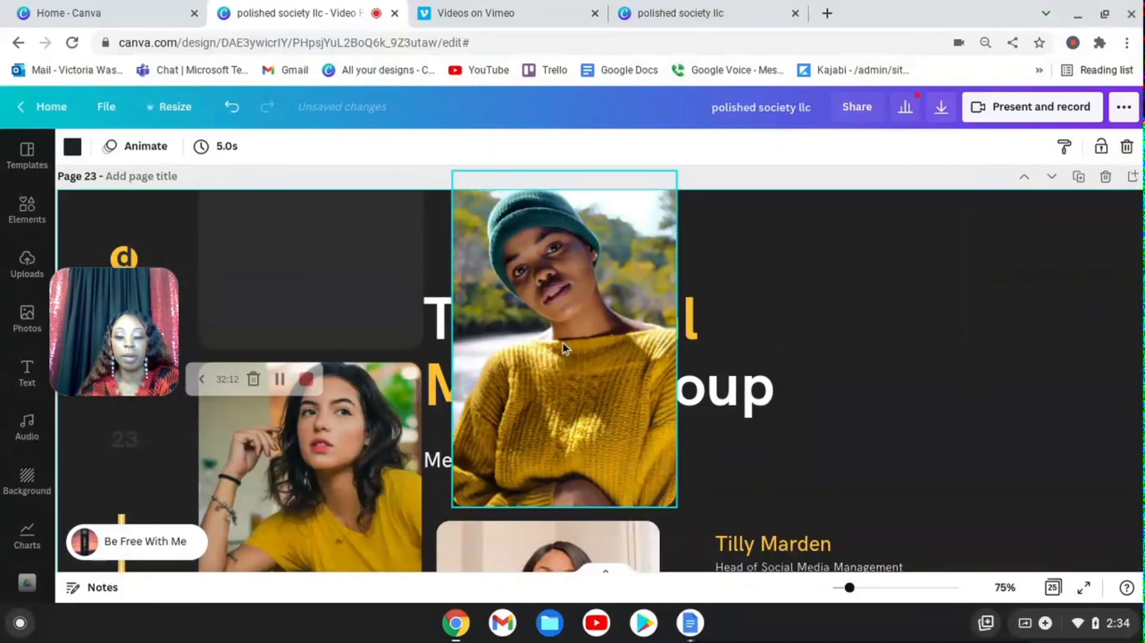
Step: Move the teal-beanie portrait further right and slightly down over the title, uncovering more of the title's beginning
left_click_drag(471, 337, 510, 343)
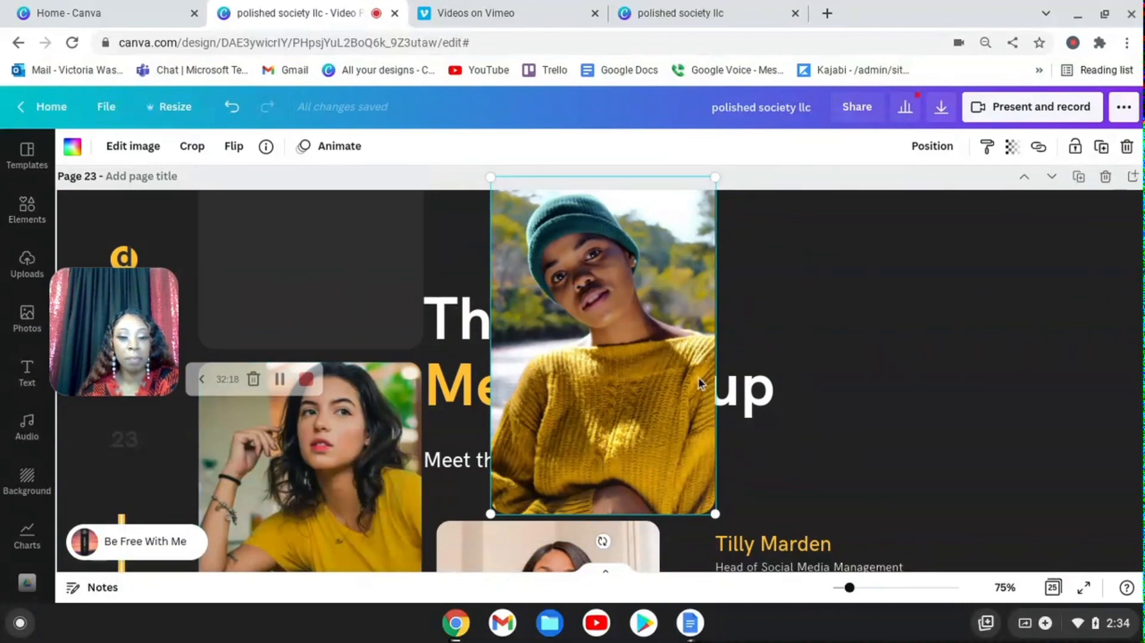
scroll(737, 480, "down", 5)
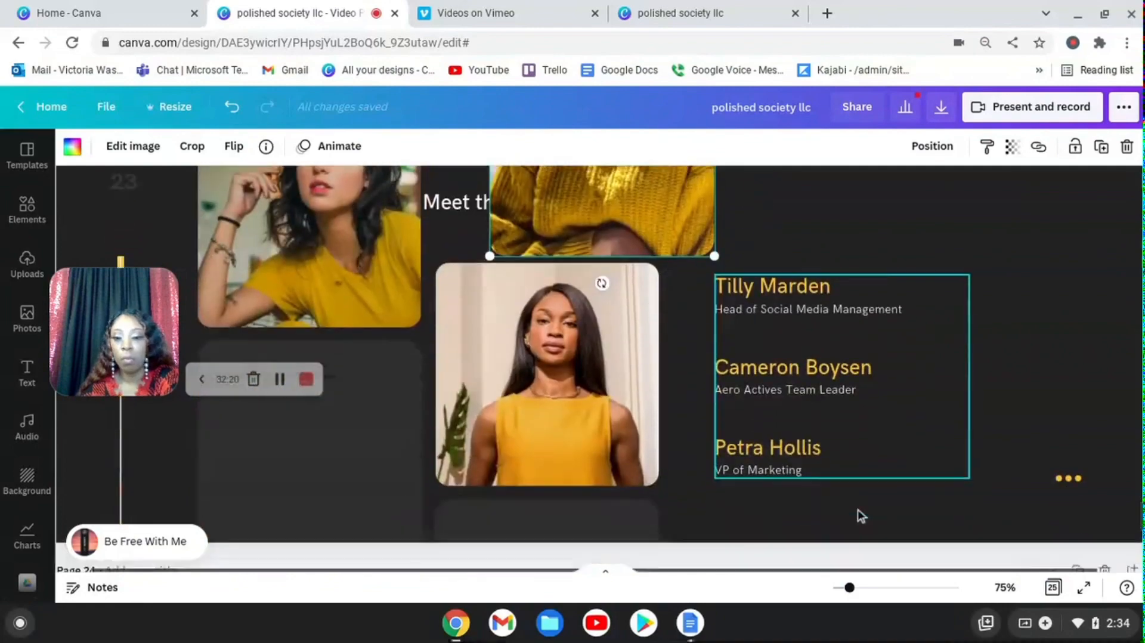
scroll(860, 515, "down", 8)
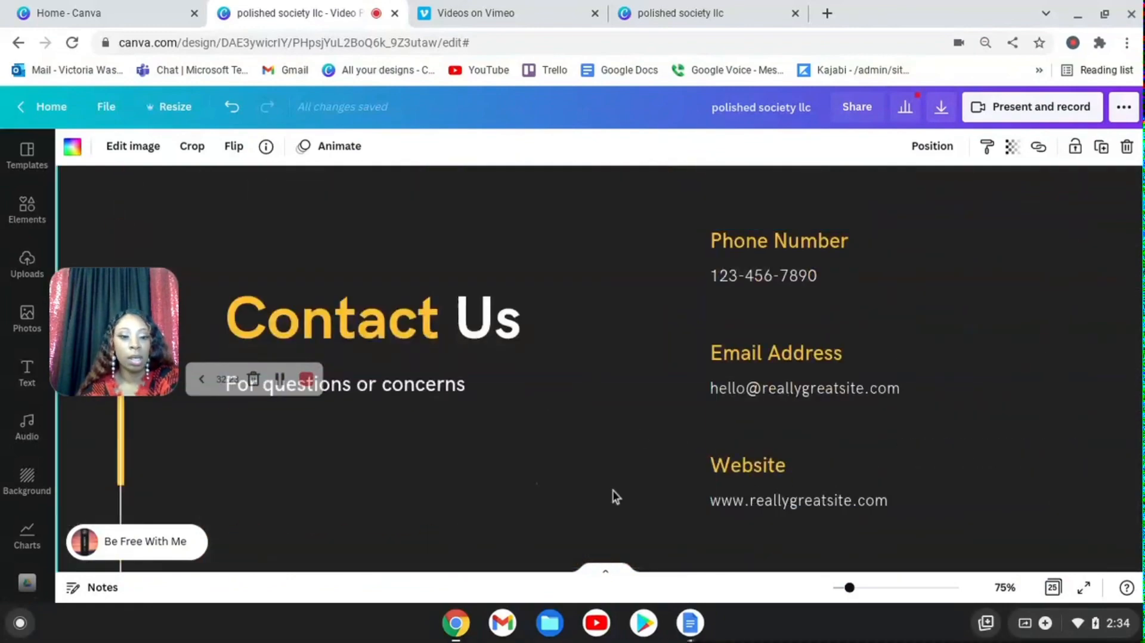